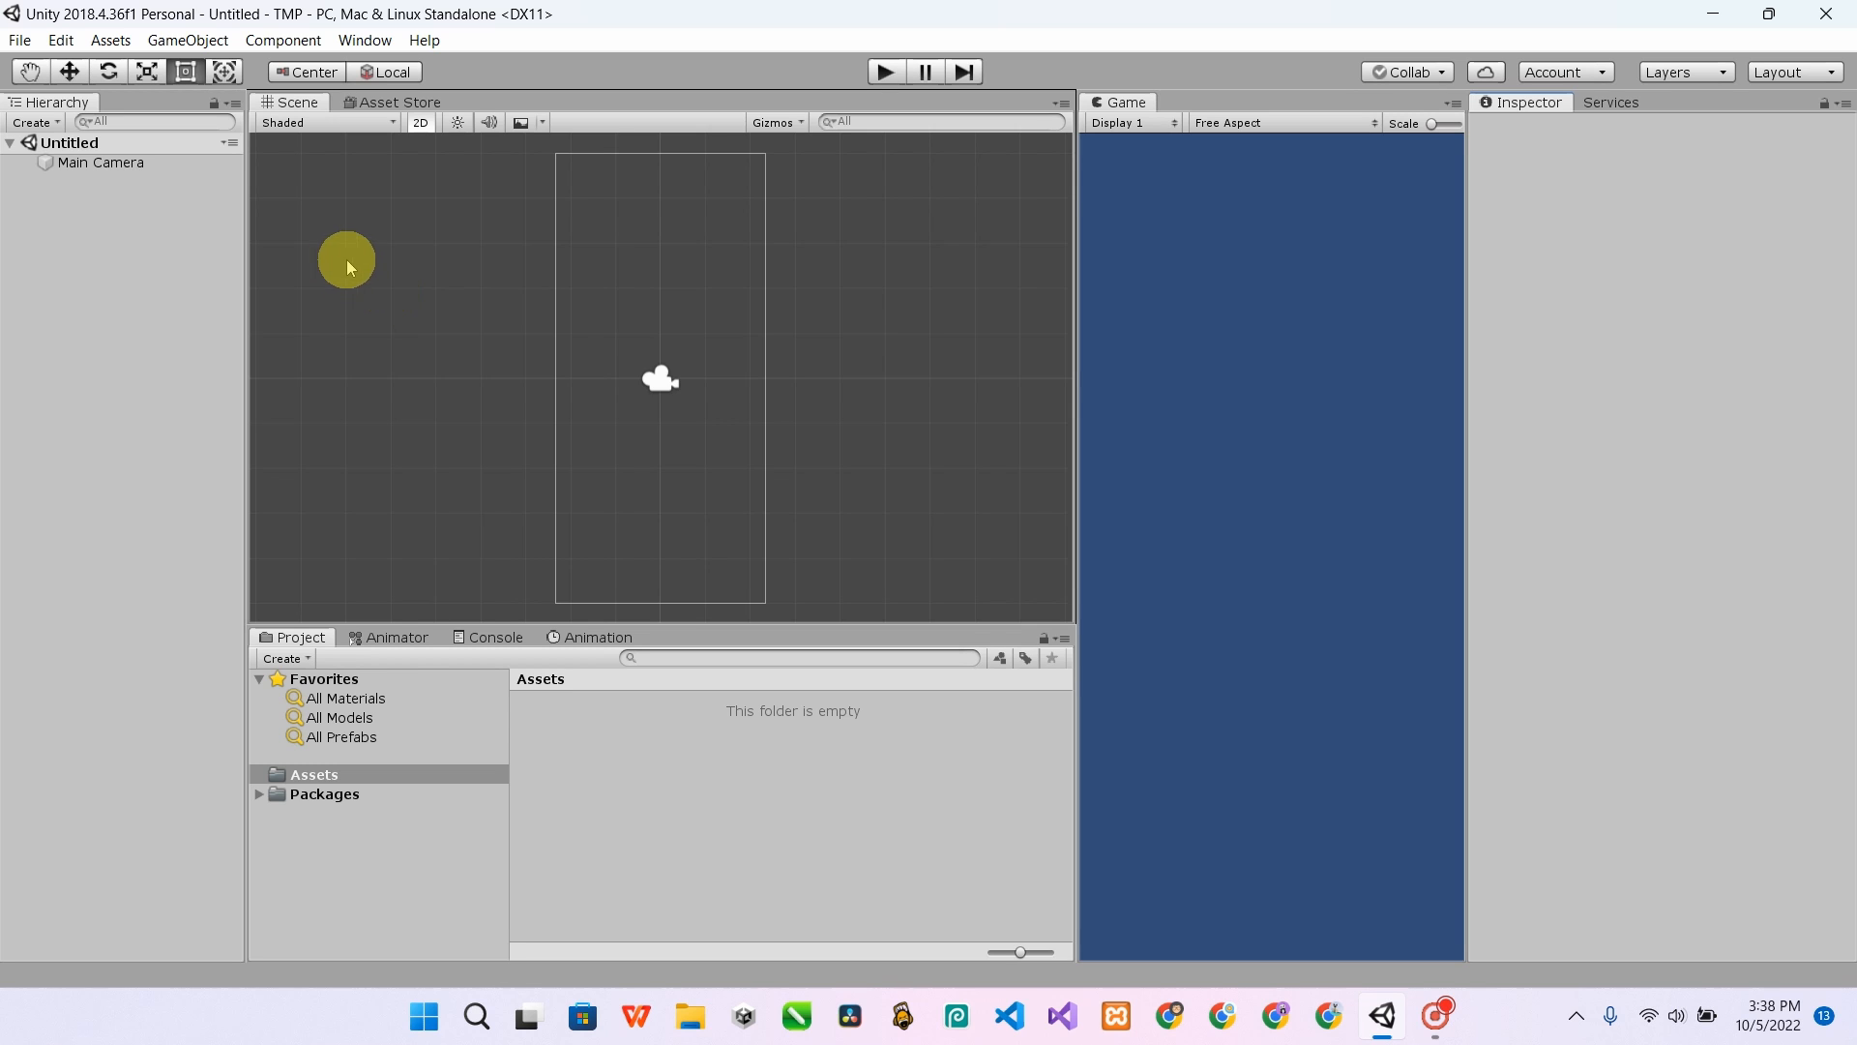
- Import the TMP Essential Resources into the project
{"action": "left_click", "coordinate": [365, 39]}
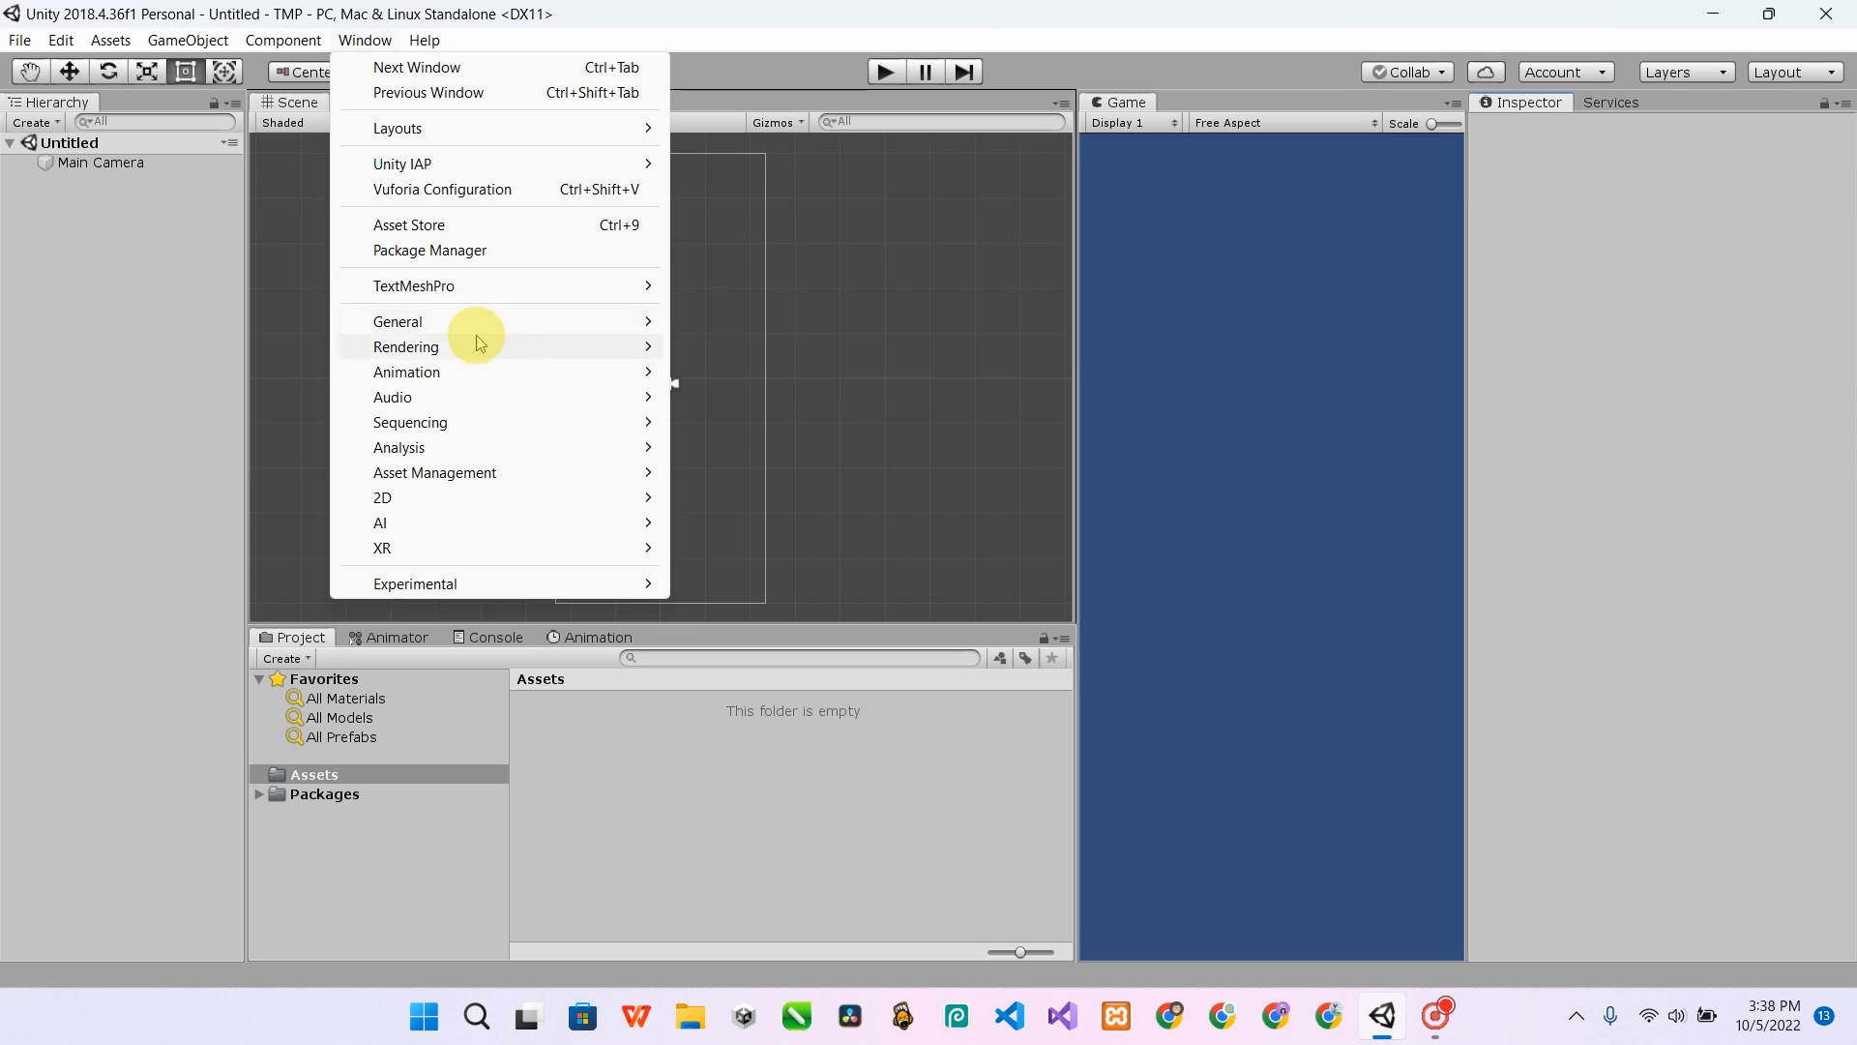
{"action": "mouse_move", "coordinate": [477, 303]}
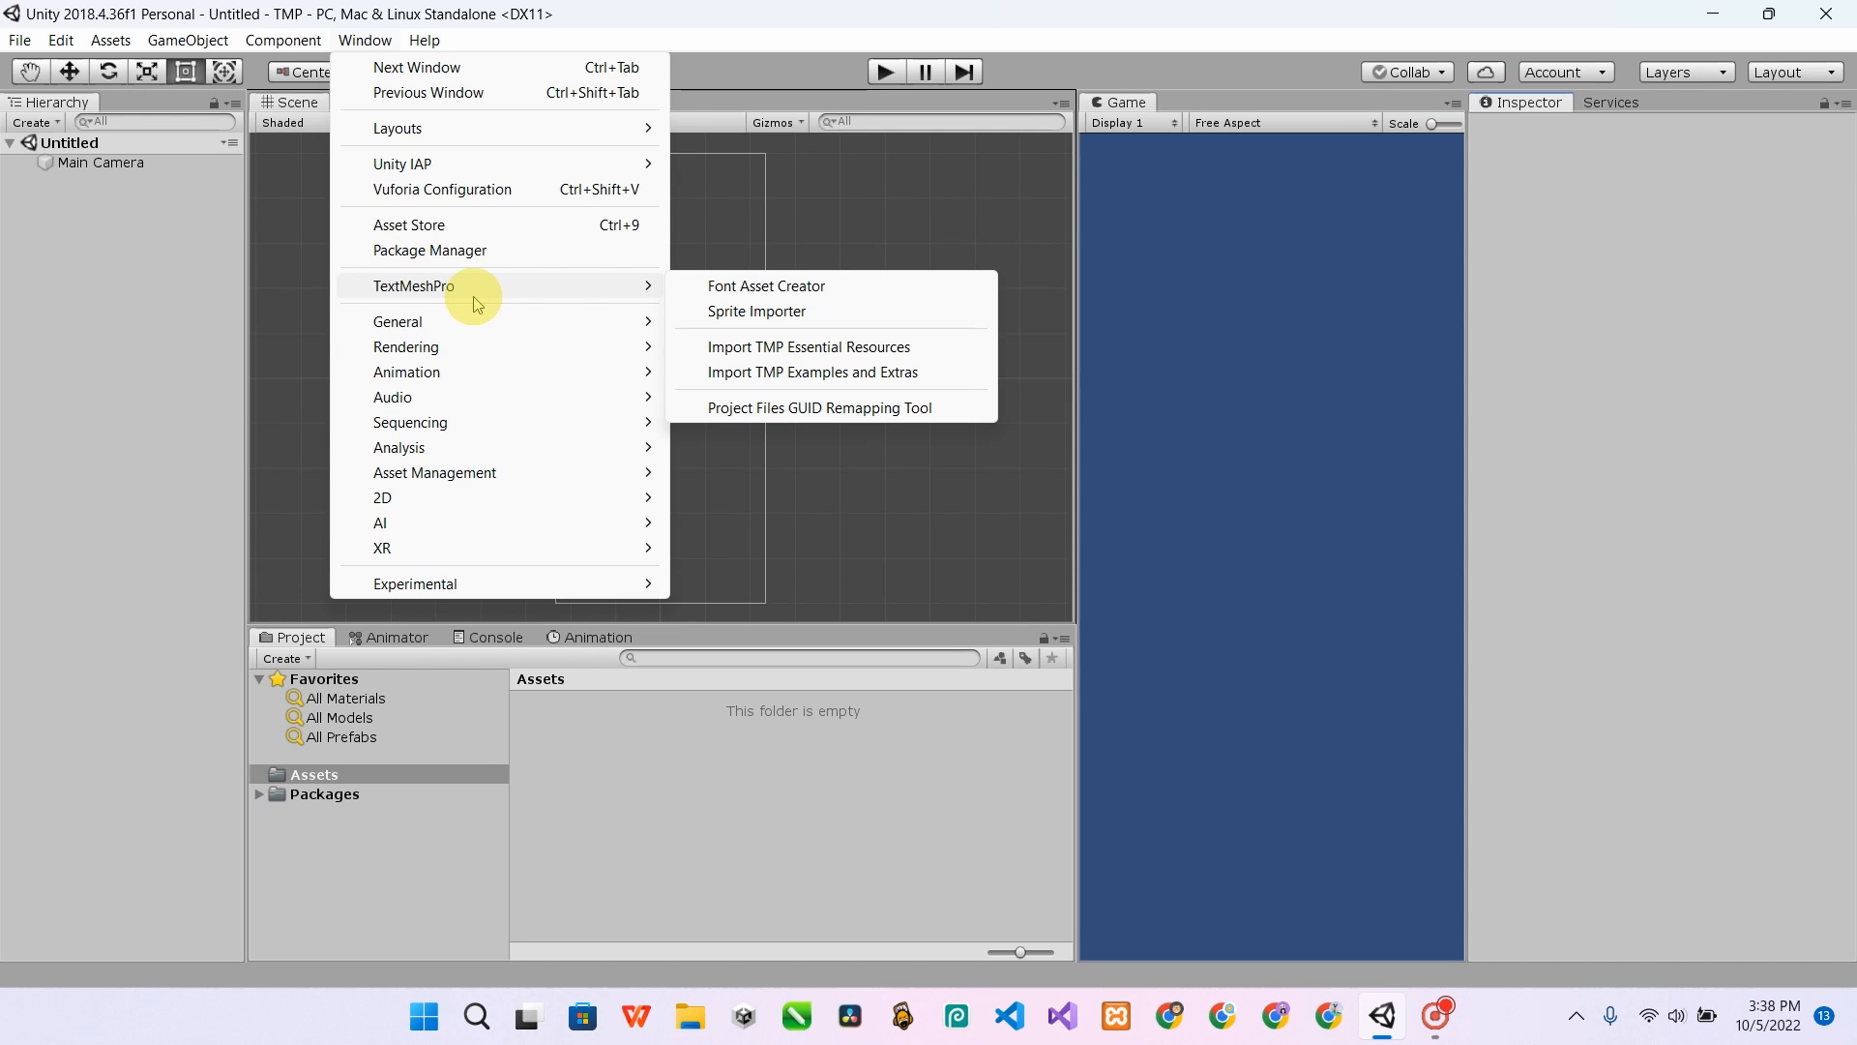
{"action": "left_click", "coordinate": [795, 348]}
{"action": "left_click", "coordinate": [513, 715]}
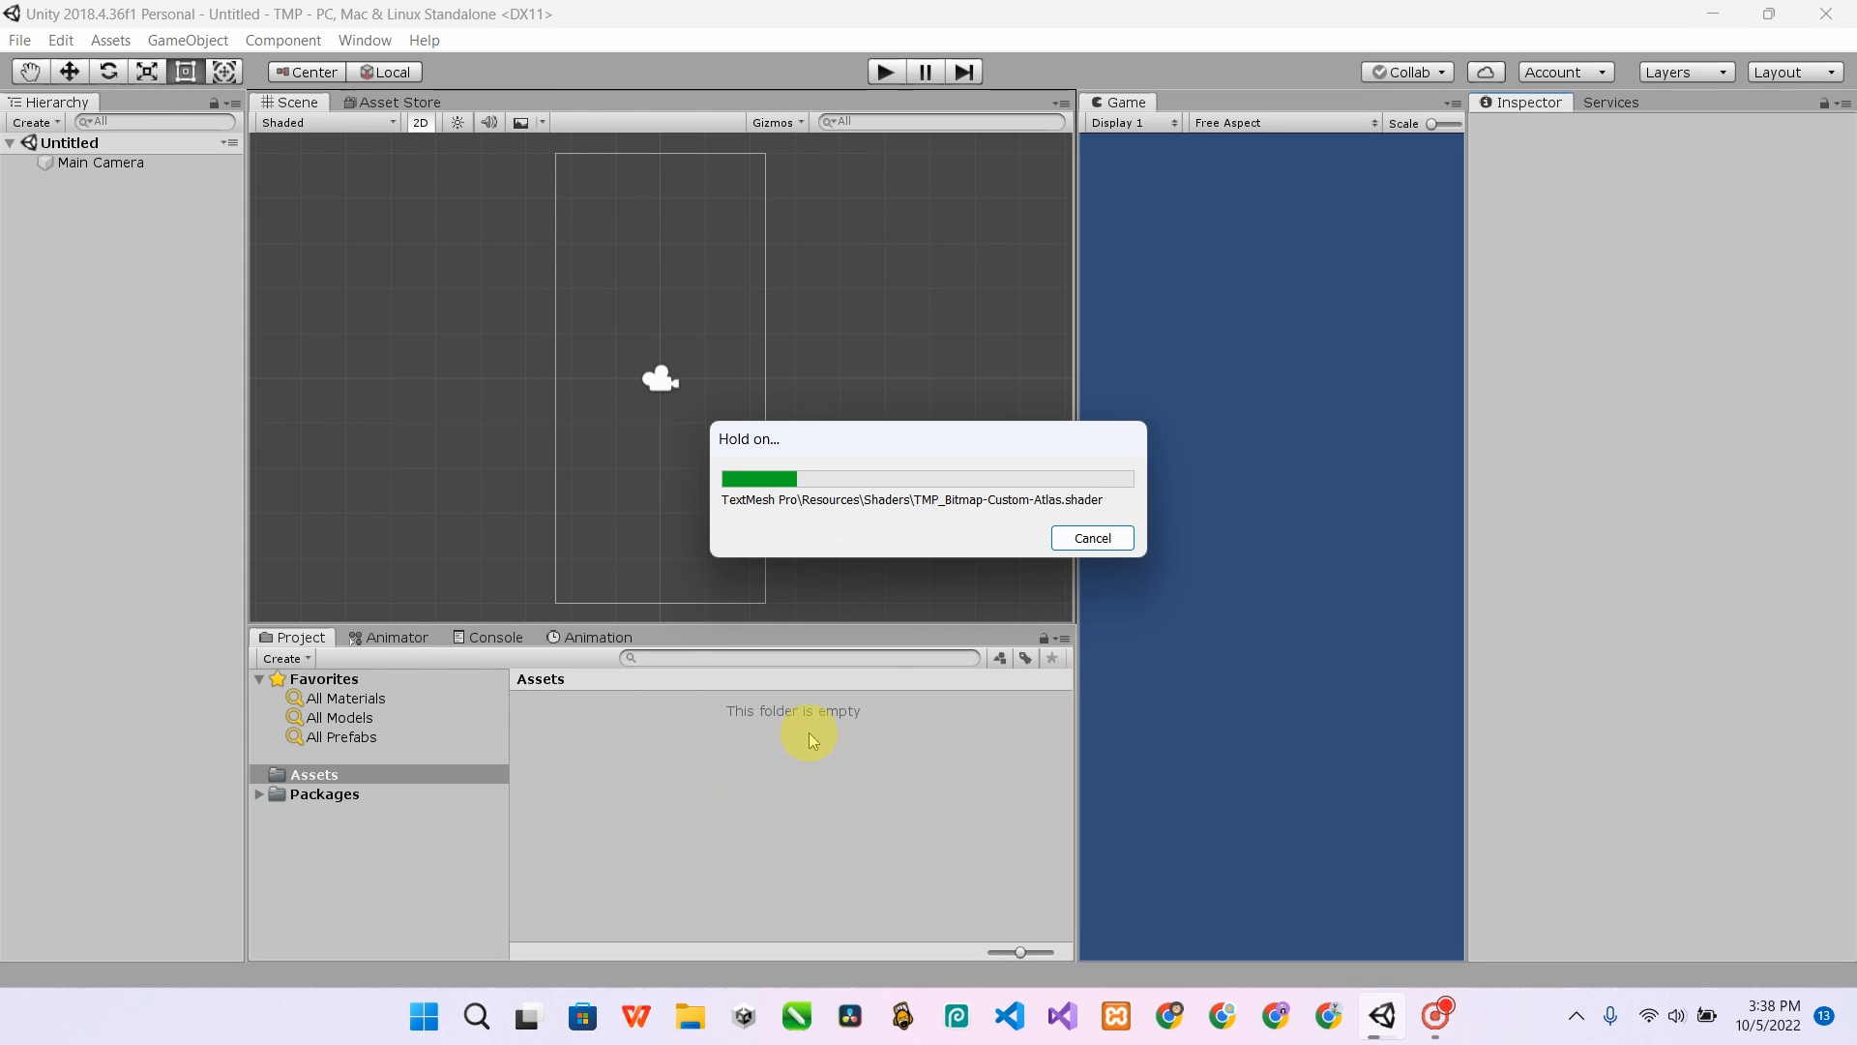
{"action": "left_click", "coordinate": [365, 39]}
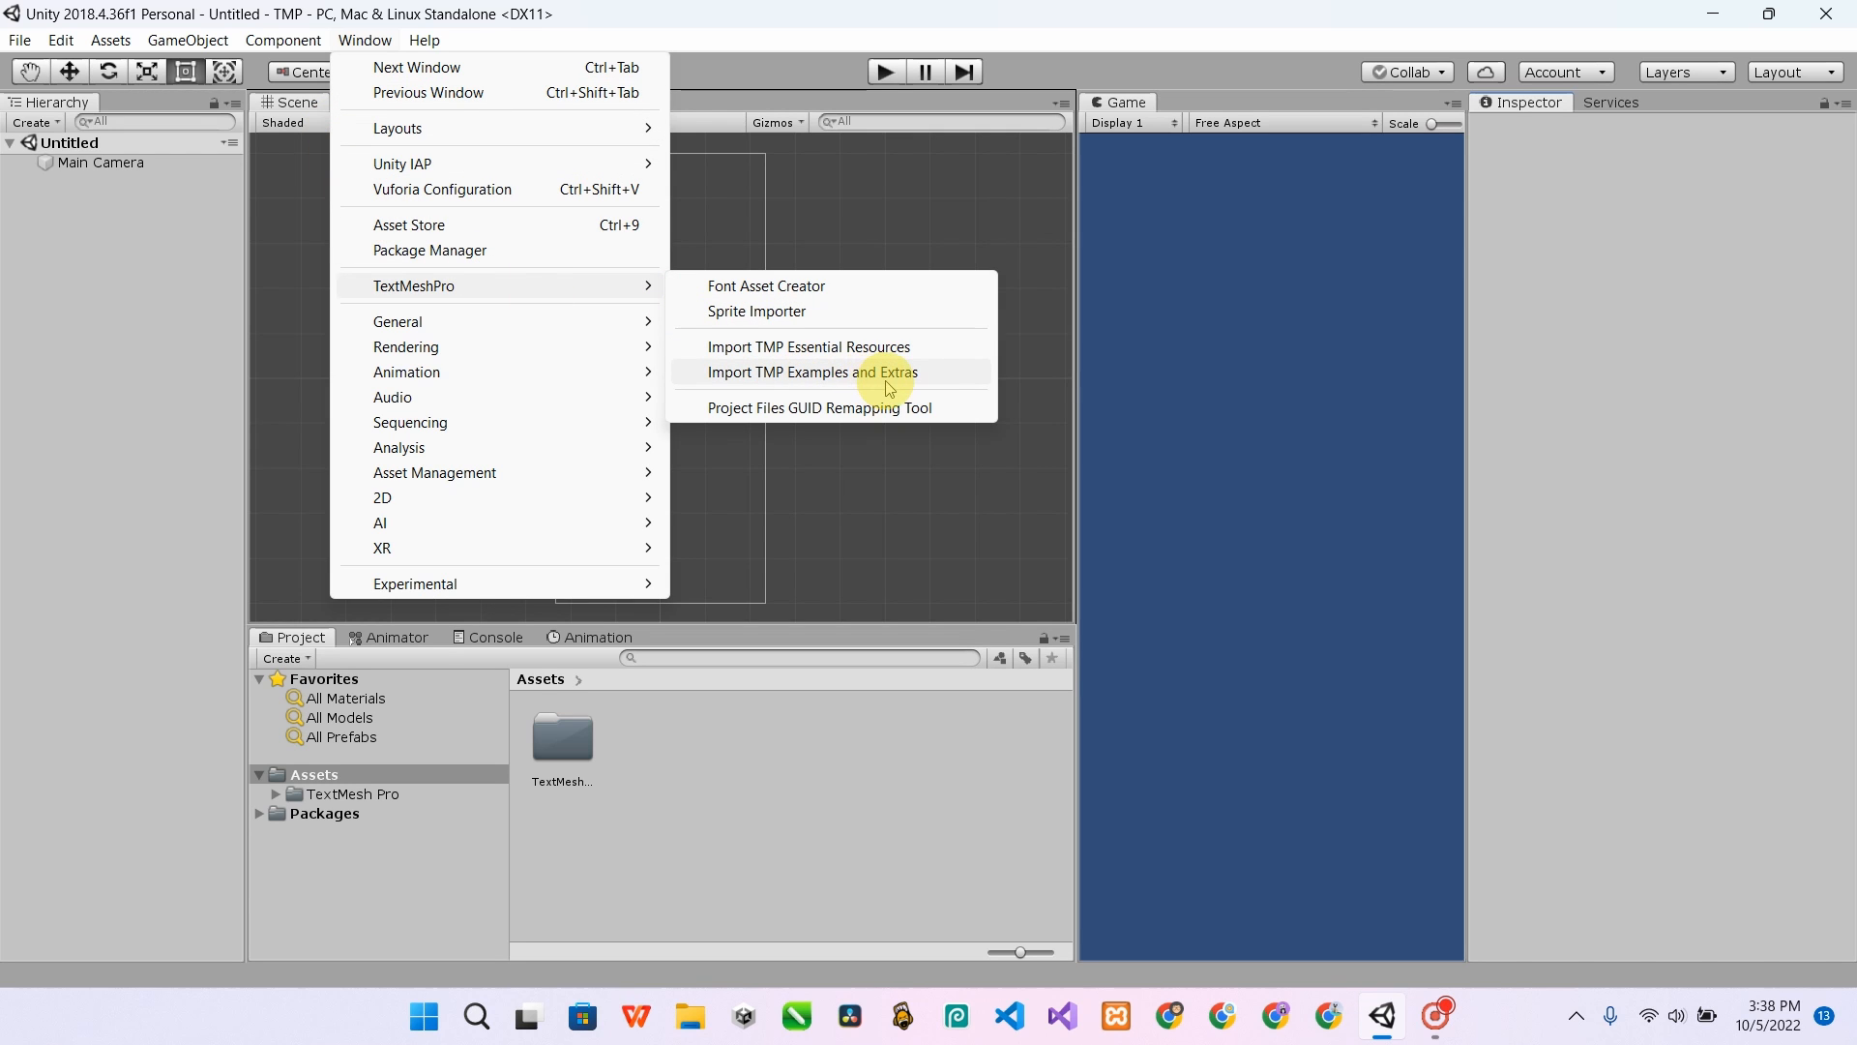
- Add a TextMeshPro UI text object to the scene
{"action": "right_click", "coordinate": [96, 272]}
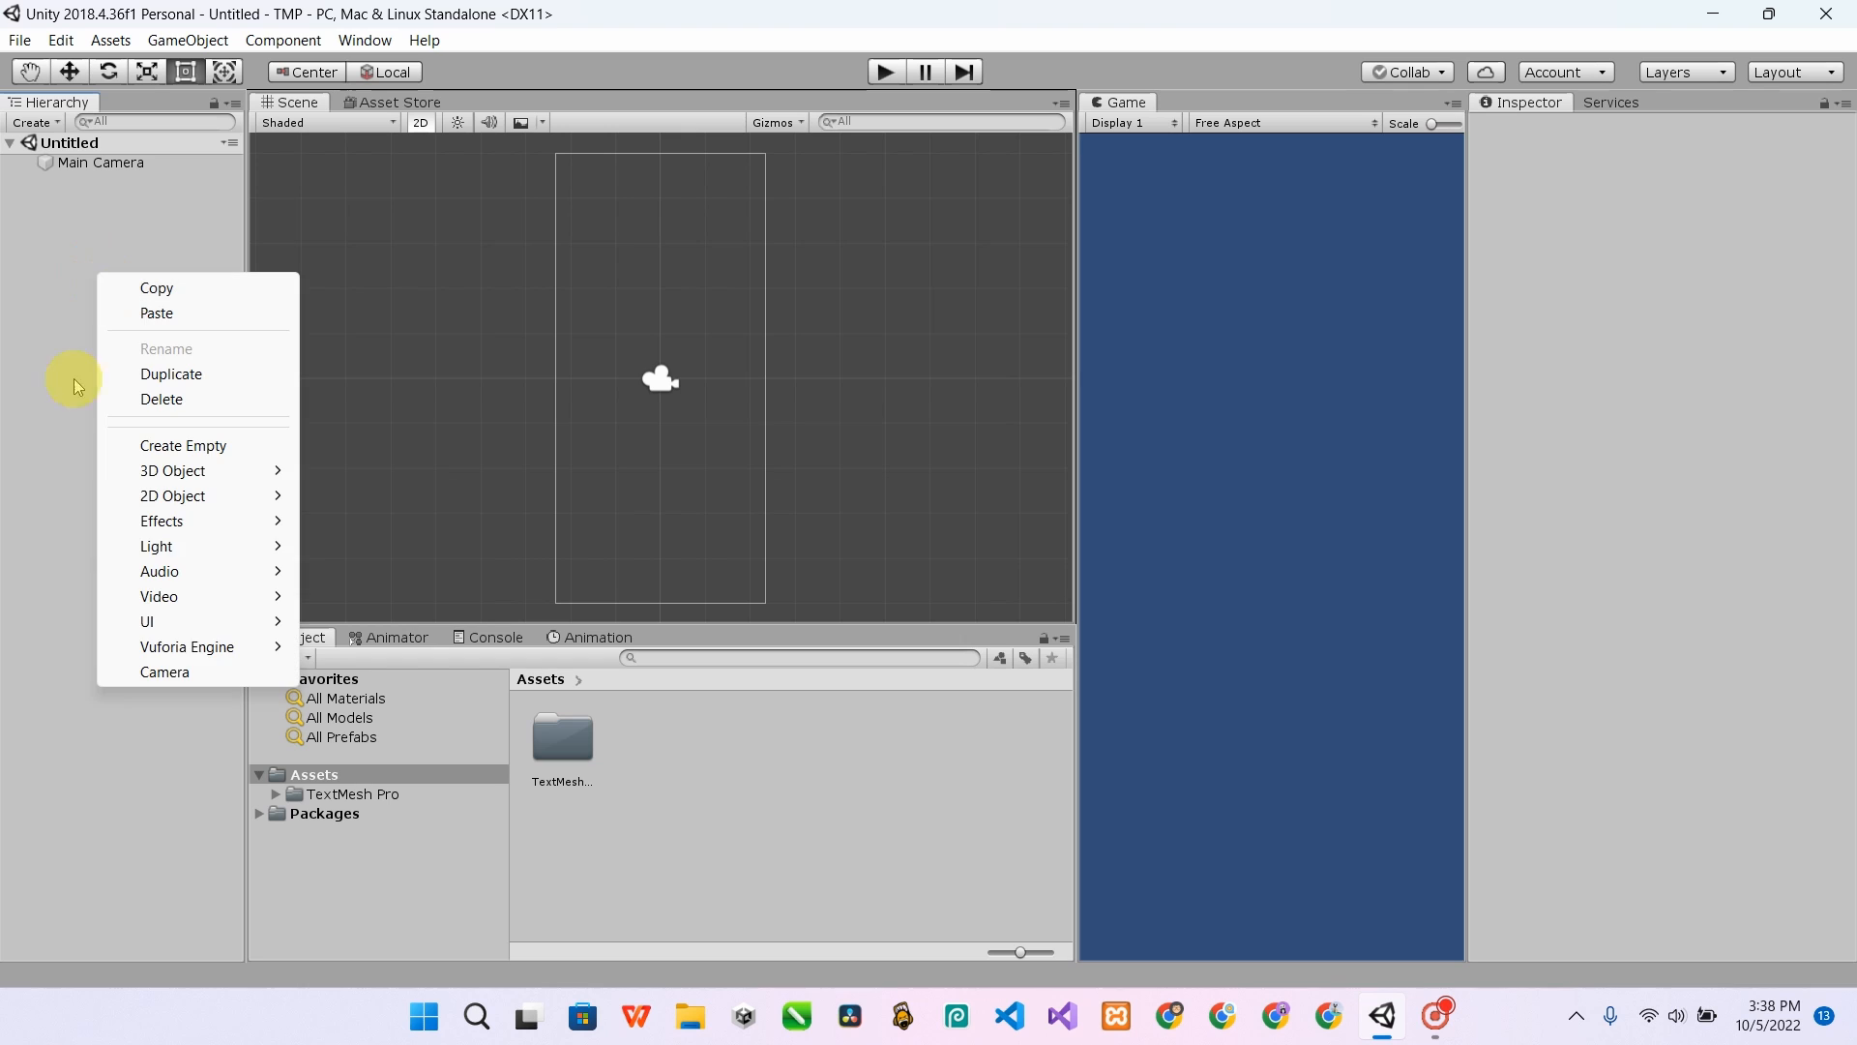
{"action": "mouse_move", "coordinate": [275, 627]}
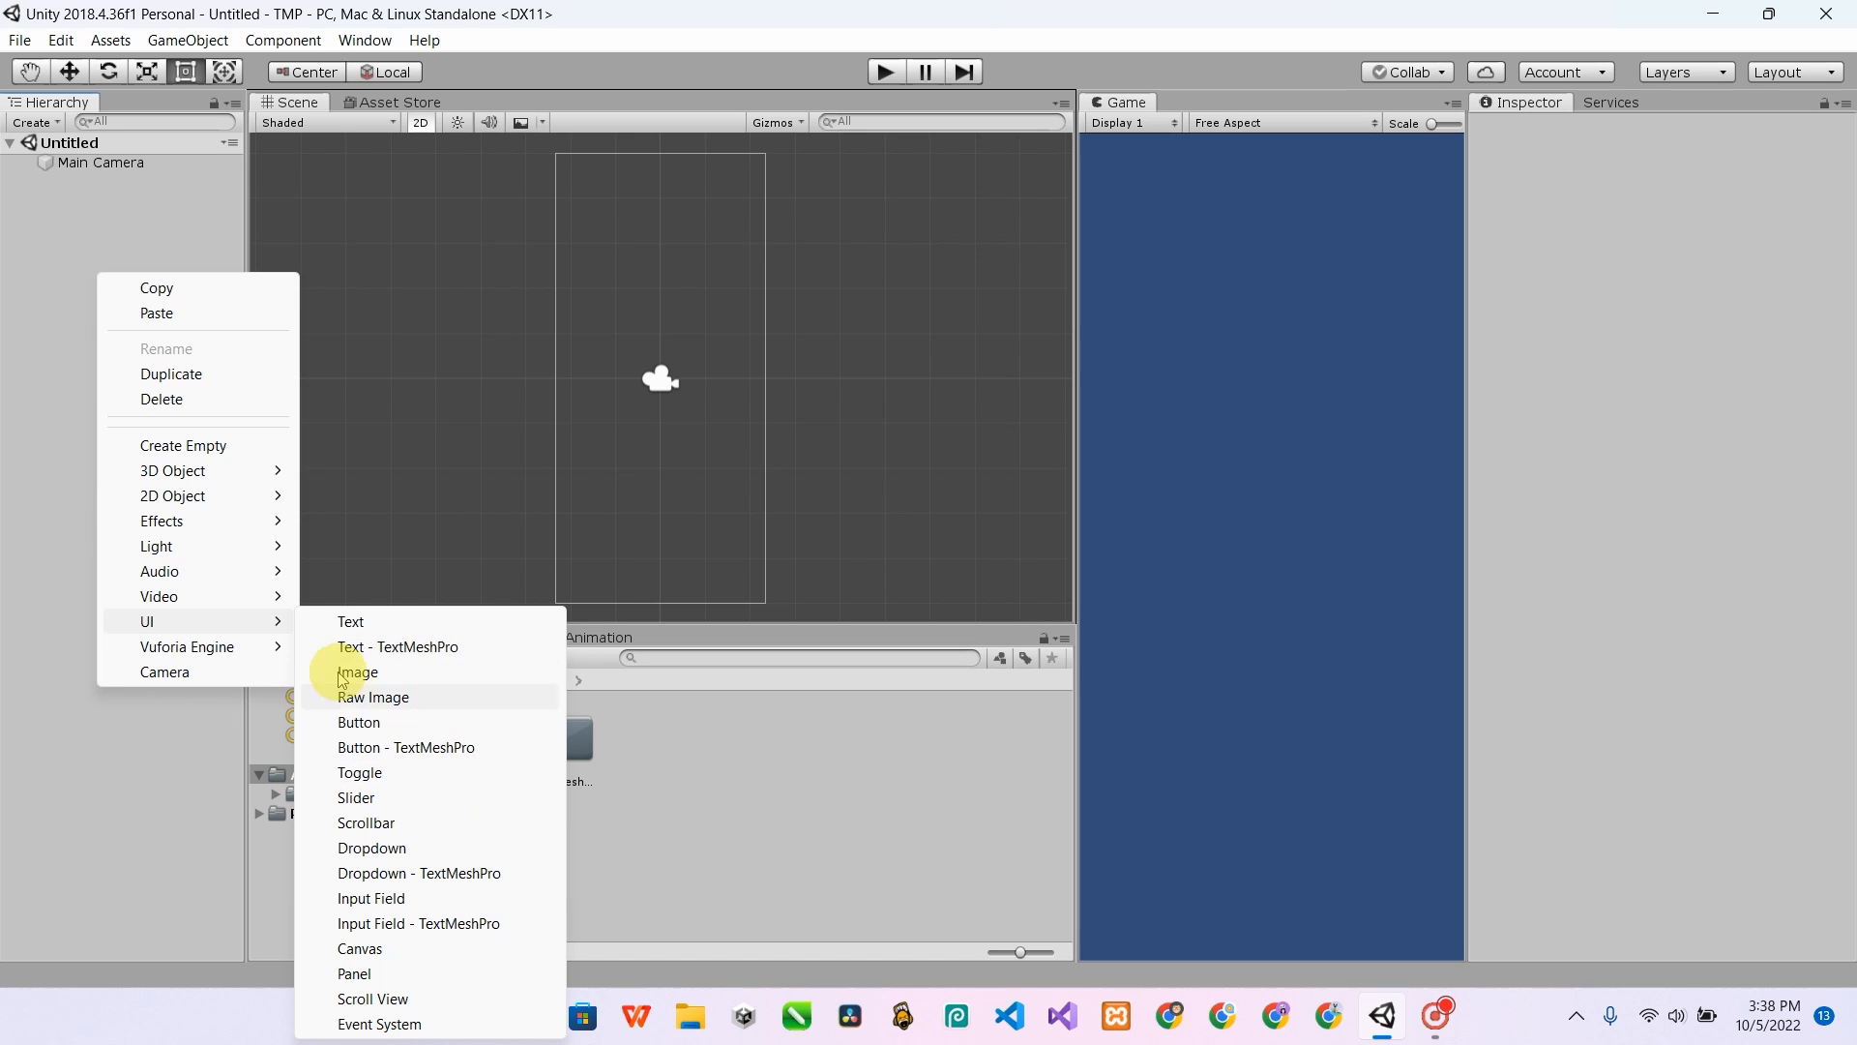
{"action": "left_click", "coordinate": [401, 648]}
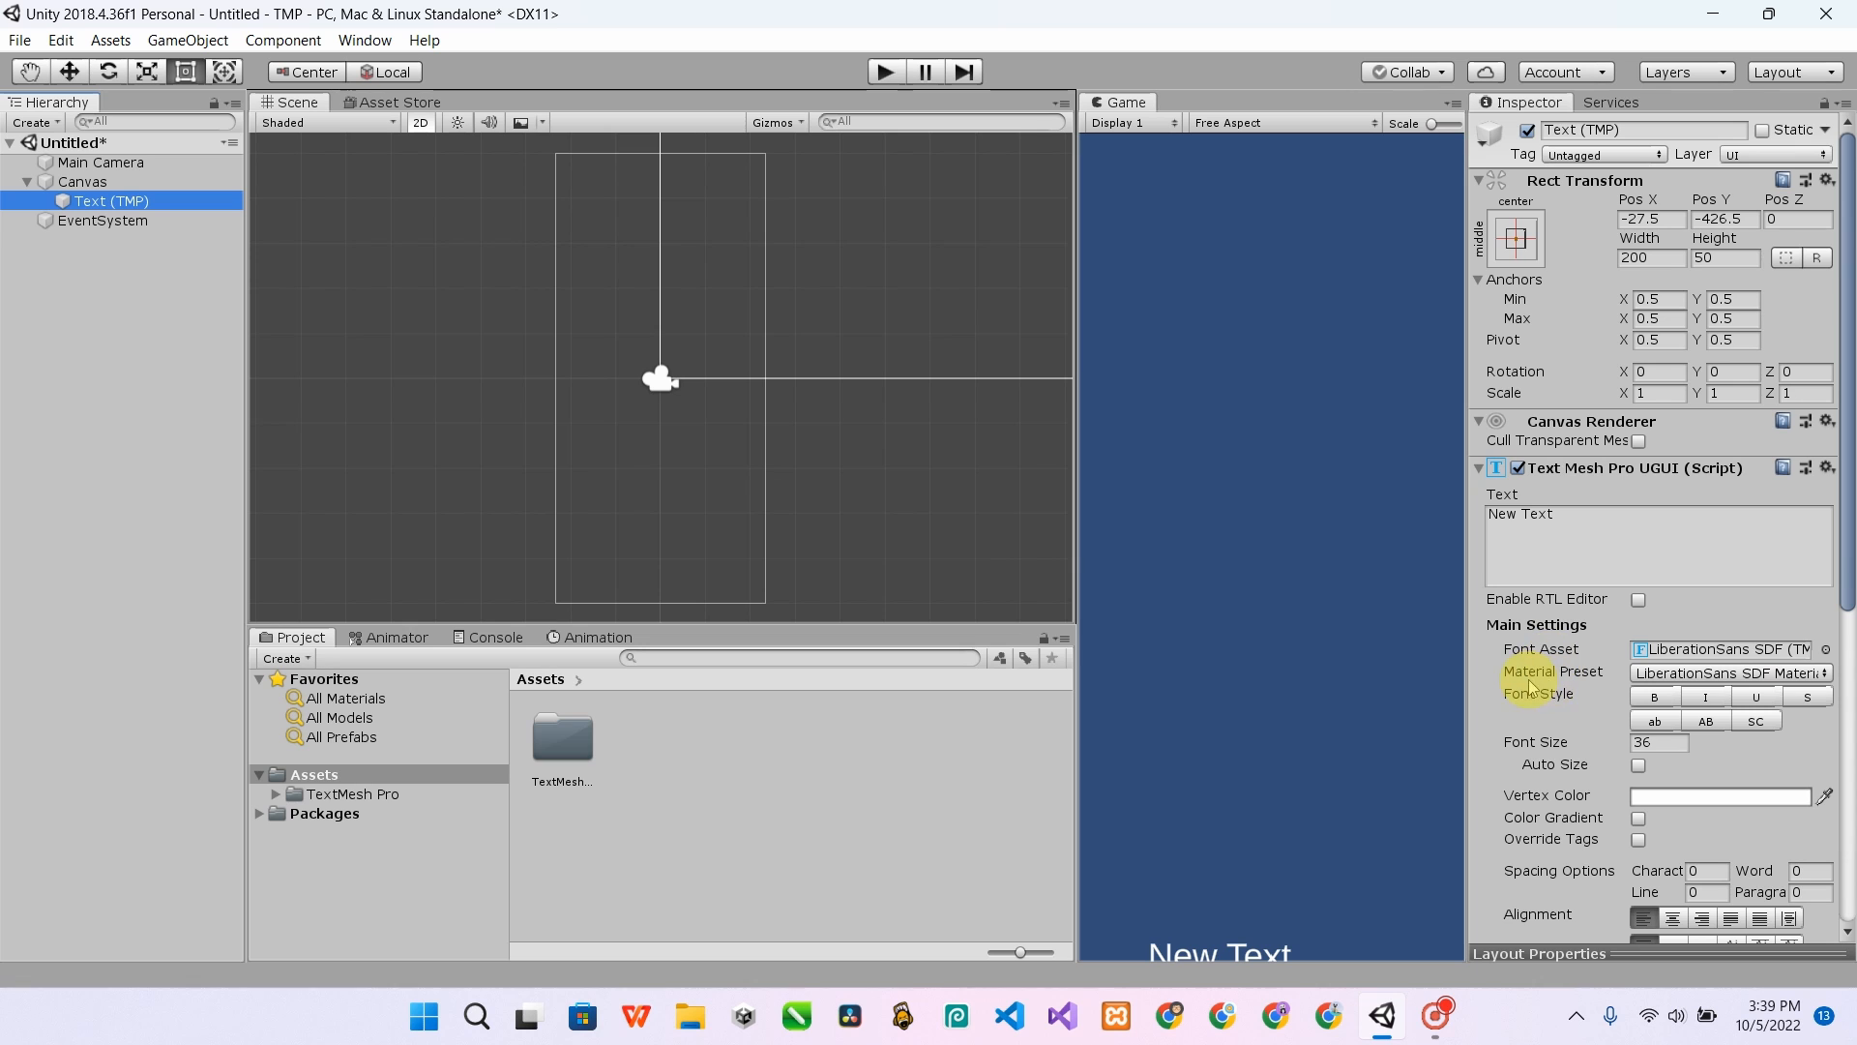
- Add a standard UI Text object under the Canvas
{"action": "right_click", "coordinate": [87, 182]}
{"action": "mouse_move", "coordinate": [228, 528]}
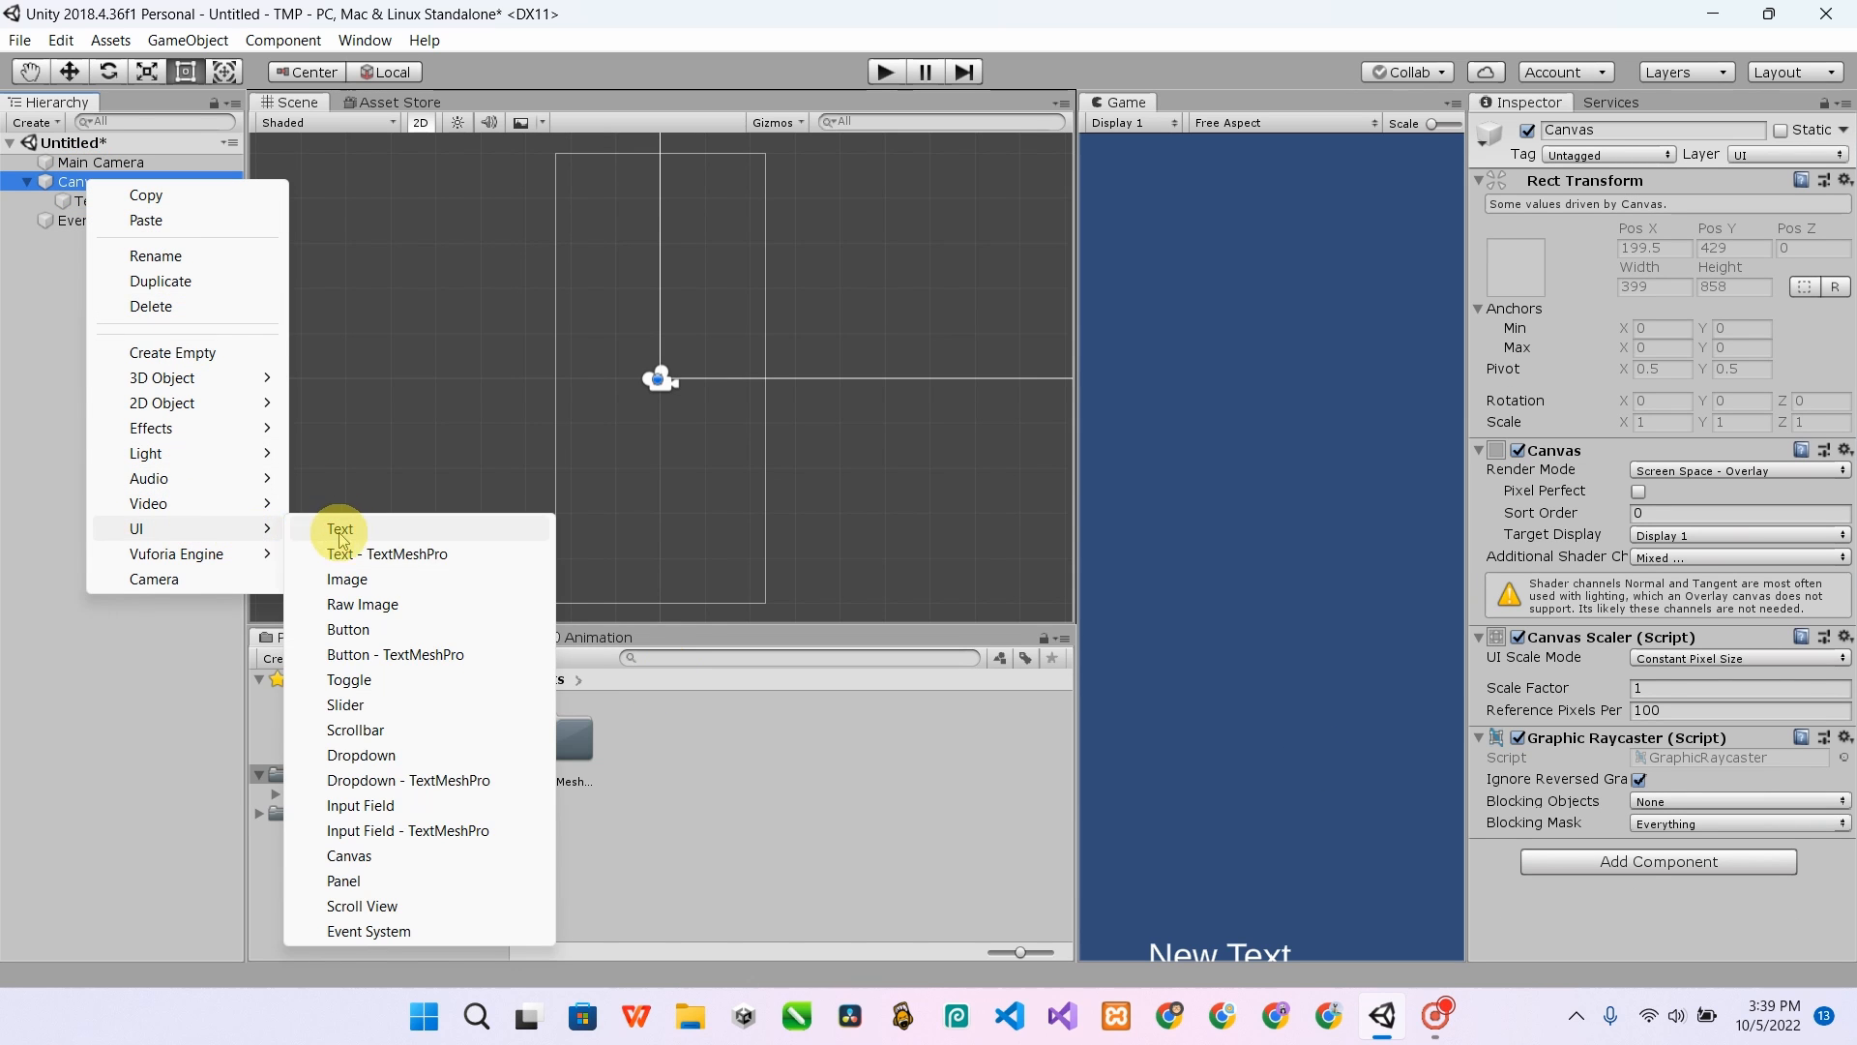
{"action": "left_click", "coordinate": [334, 530]}
- Compare the component settings of the standard Text with those of Text (TMP)
{"action": "scroll", "coordinate": [1509, 677], "scroll_direction": "down", "scroll_amount": 2}
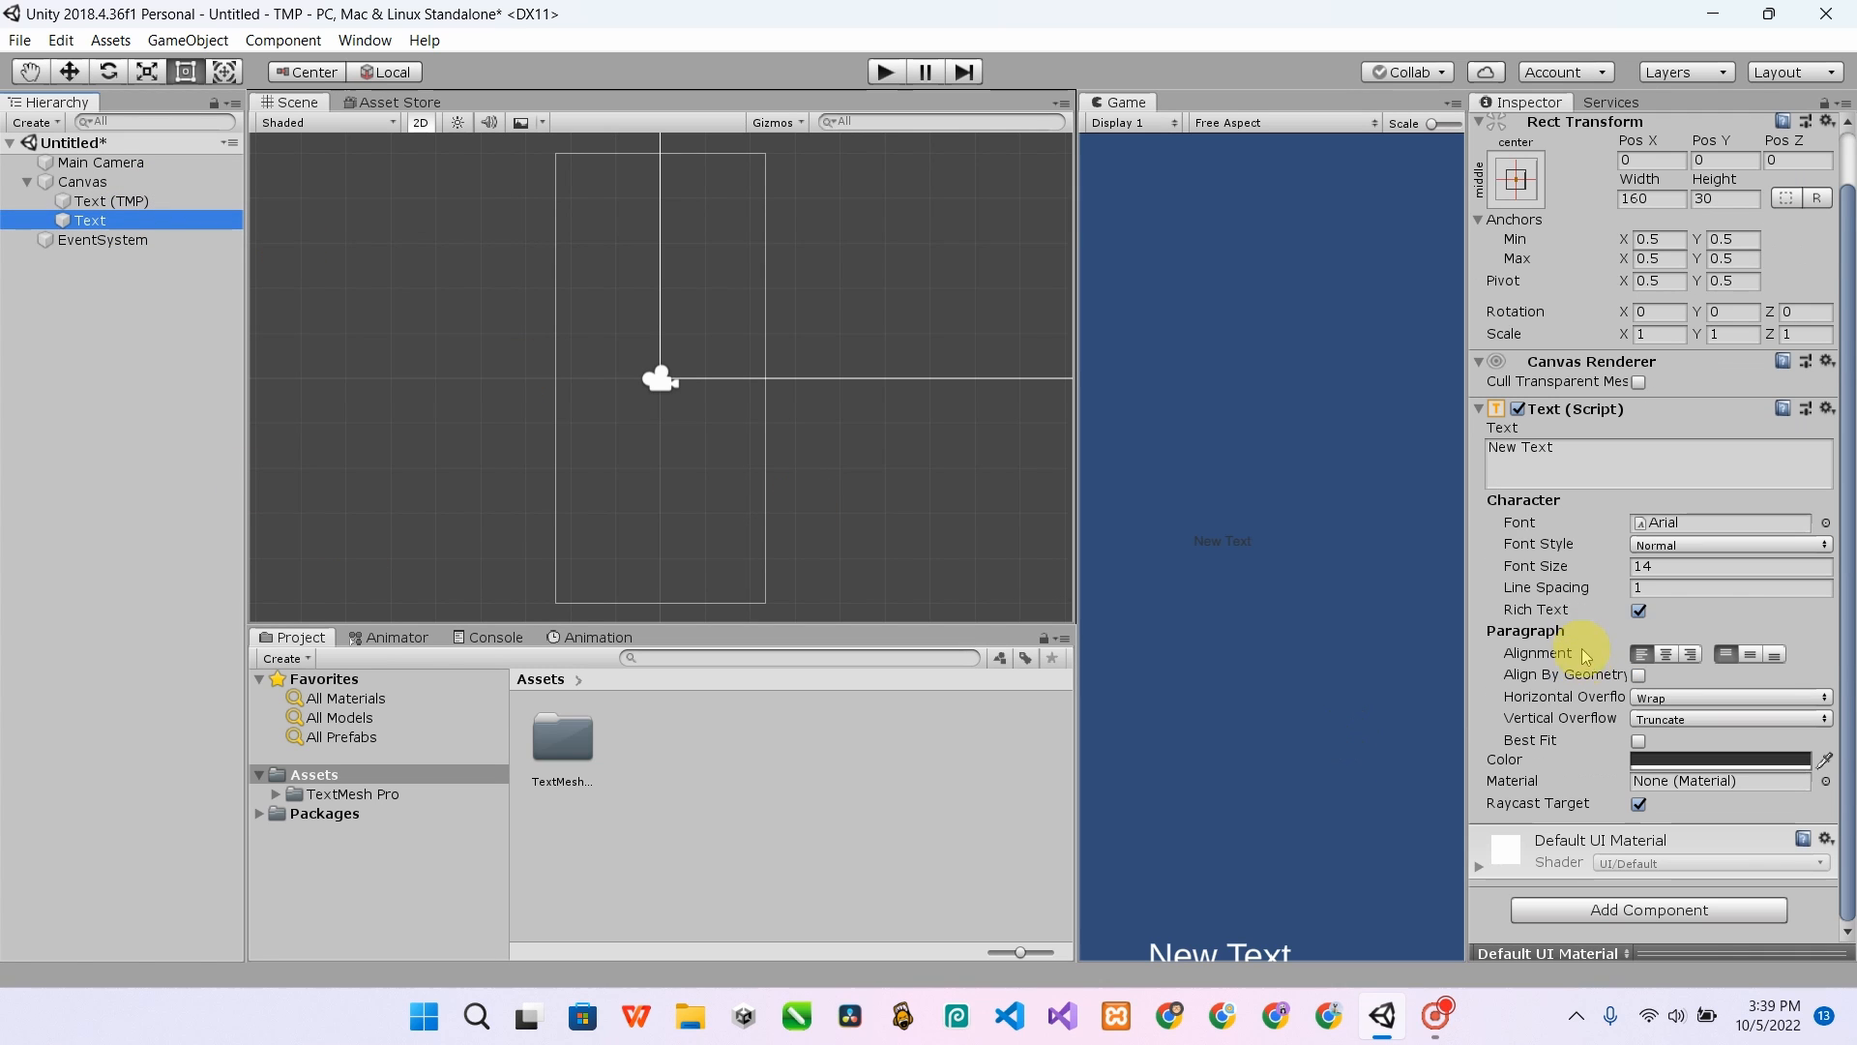
{"action": "left_click", "coordinate": [146, 201]}
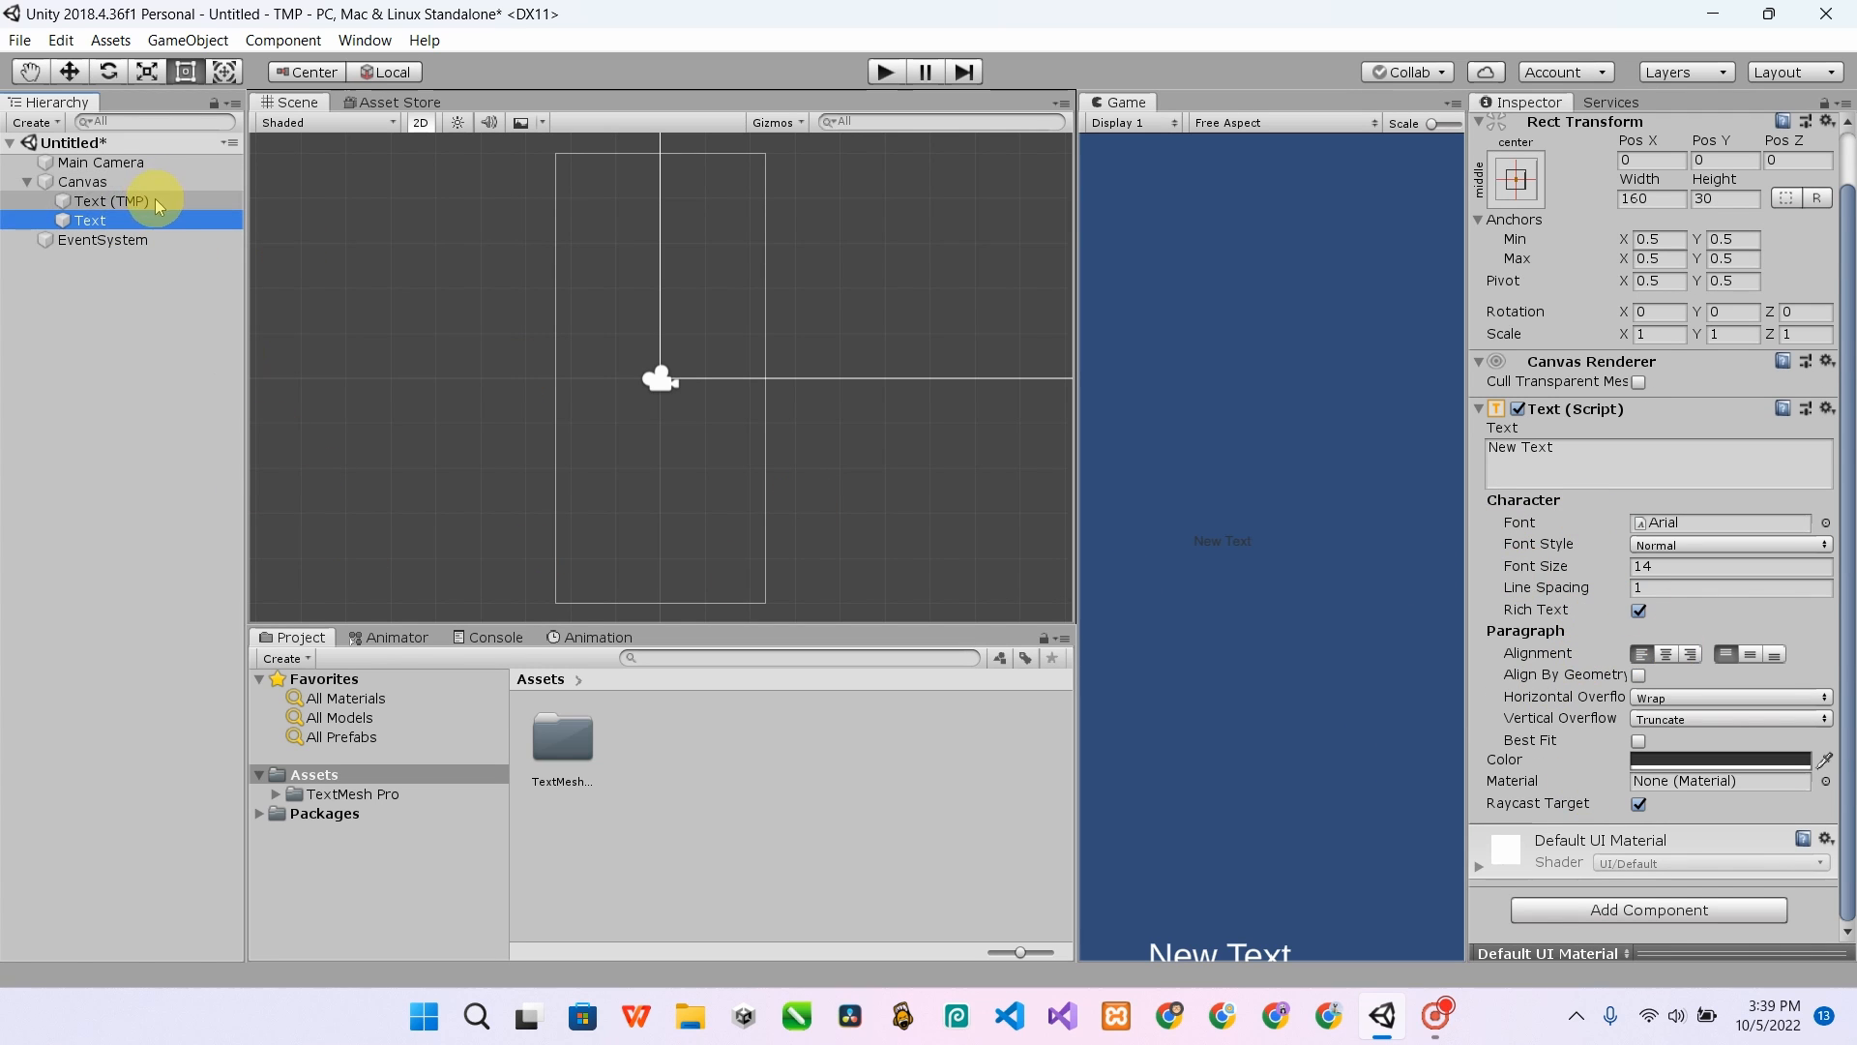
{"action": "scroll", "coordinate": [1596, 638], "scroll_direction": "down", "scroll_amount": 5}
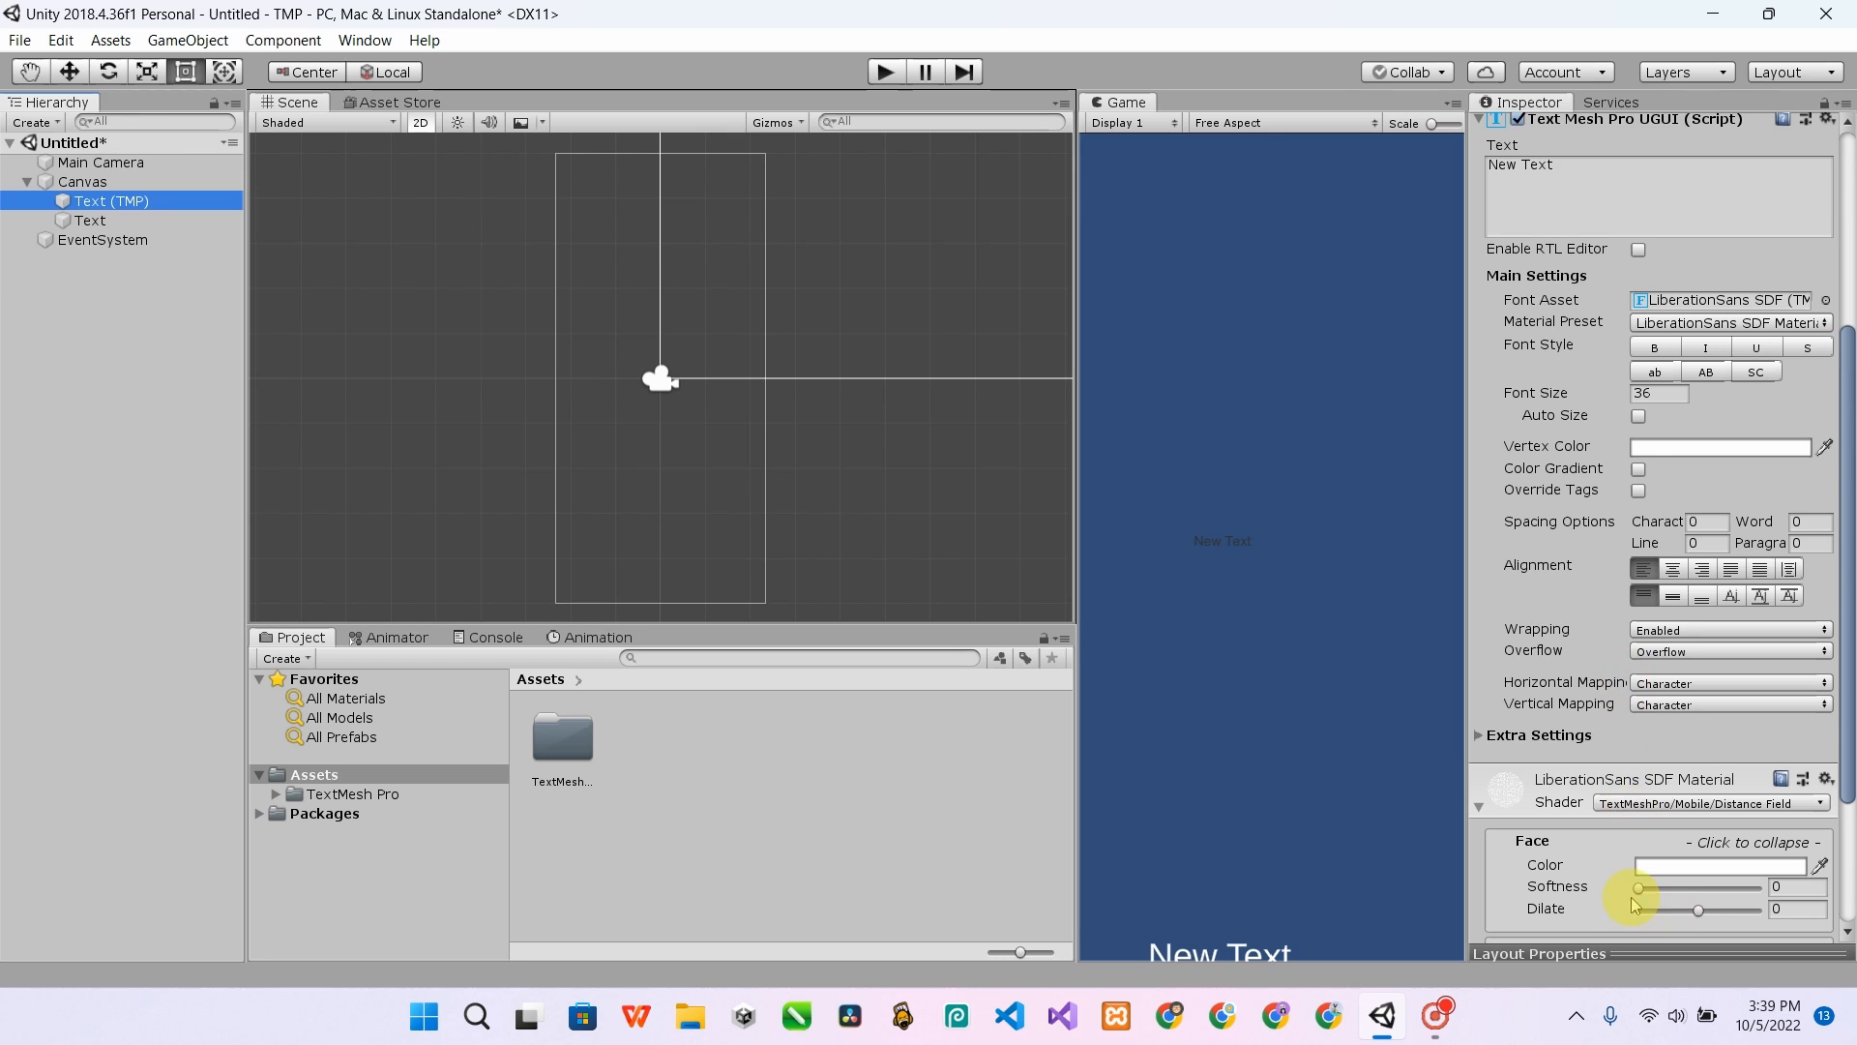
{"action": "scroll", "coordinate": [1644, 638], "scroll_direction": "down", "scroll_amount": 4}
{"action": "scroll", "coordinate": [1654, 658], "scroll_direction": "up", "scroll_amount": 1}
{"action": "scroll", "coordinate": [1669, 716], "scroll_direction": "up", "scroll_amount": 10}
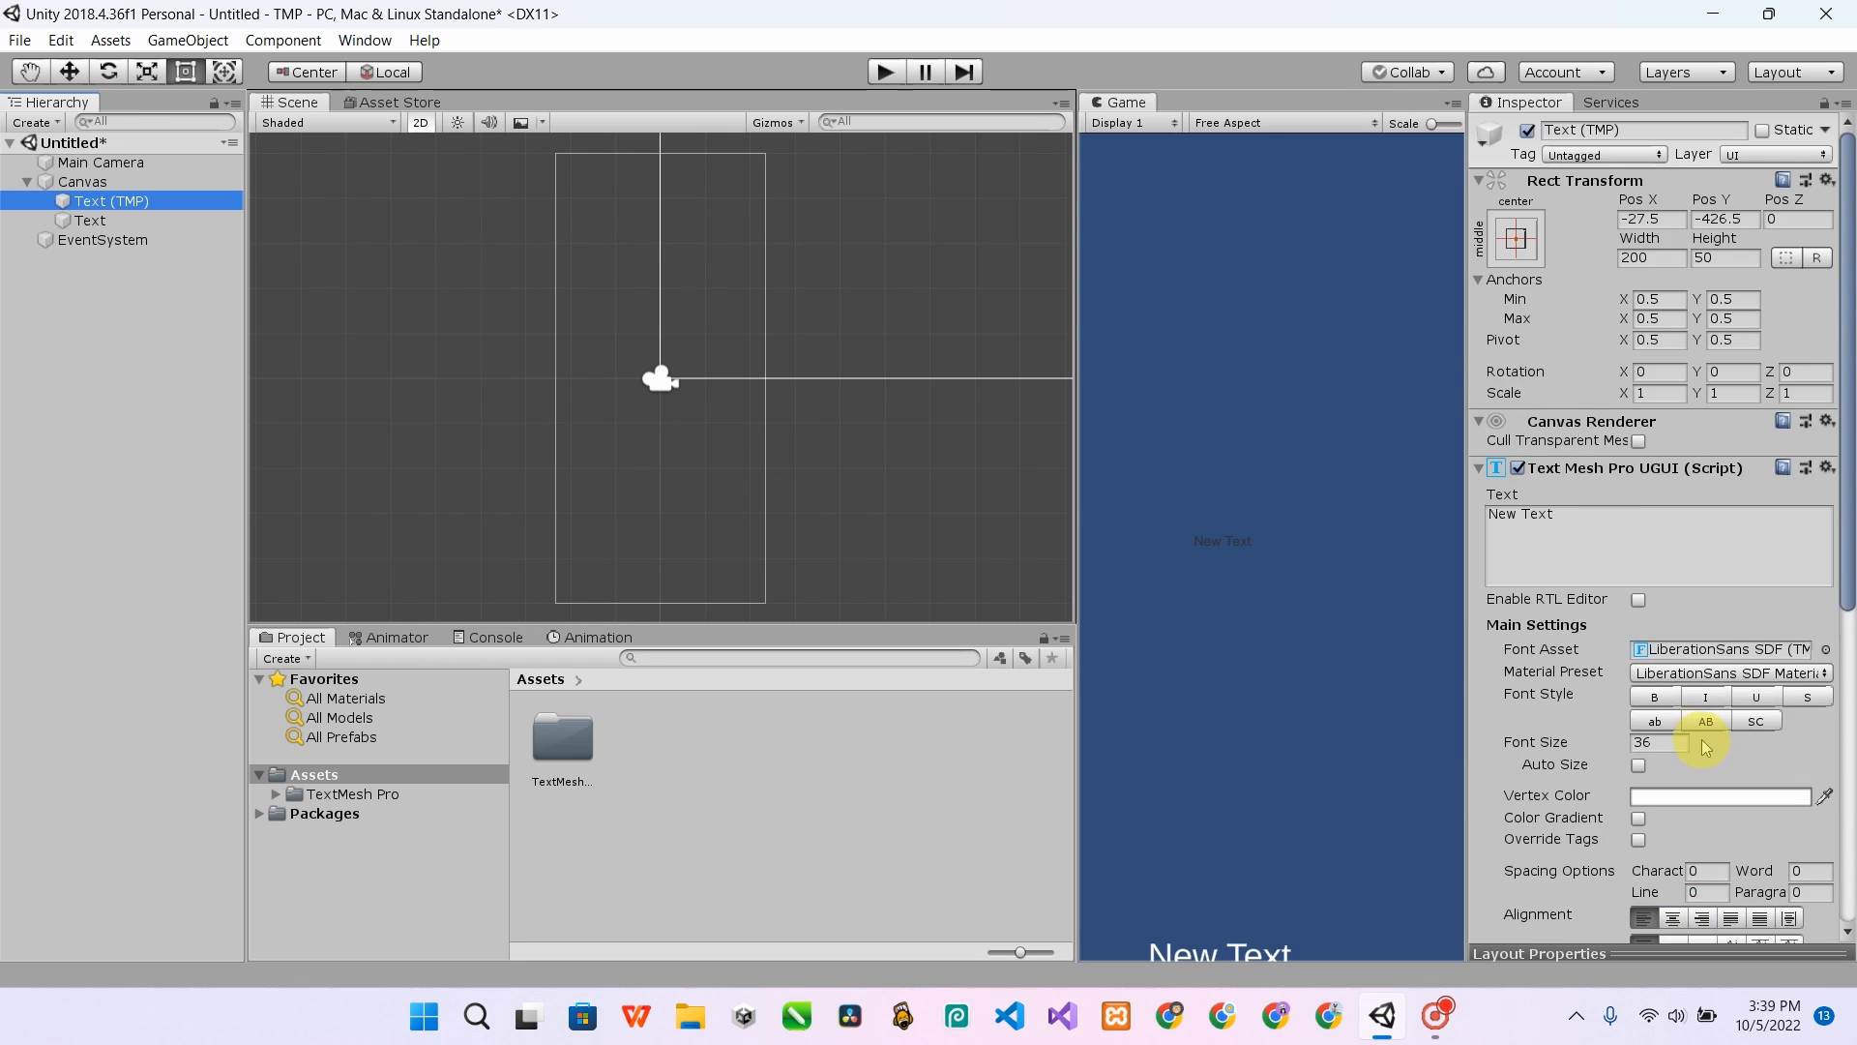
{"action": "scroll", "coordinate": [1650, 735], "scroll_direction": "down", "scroll_amount": 6}
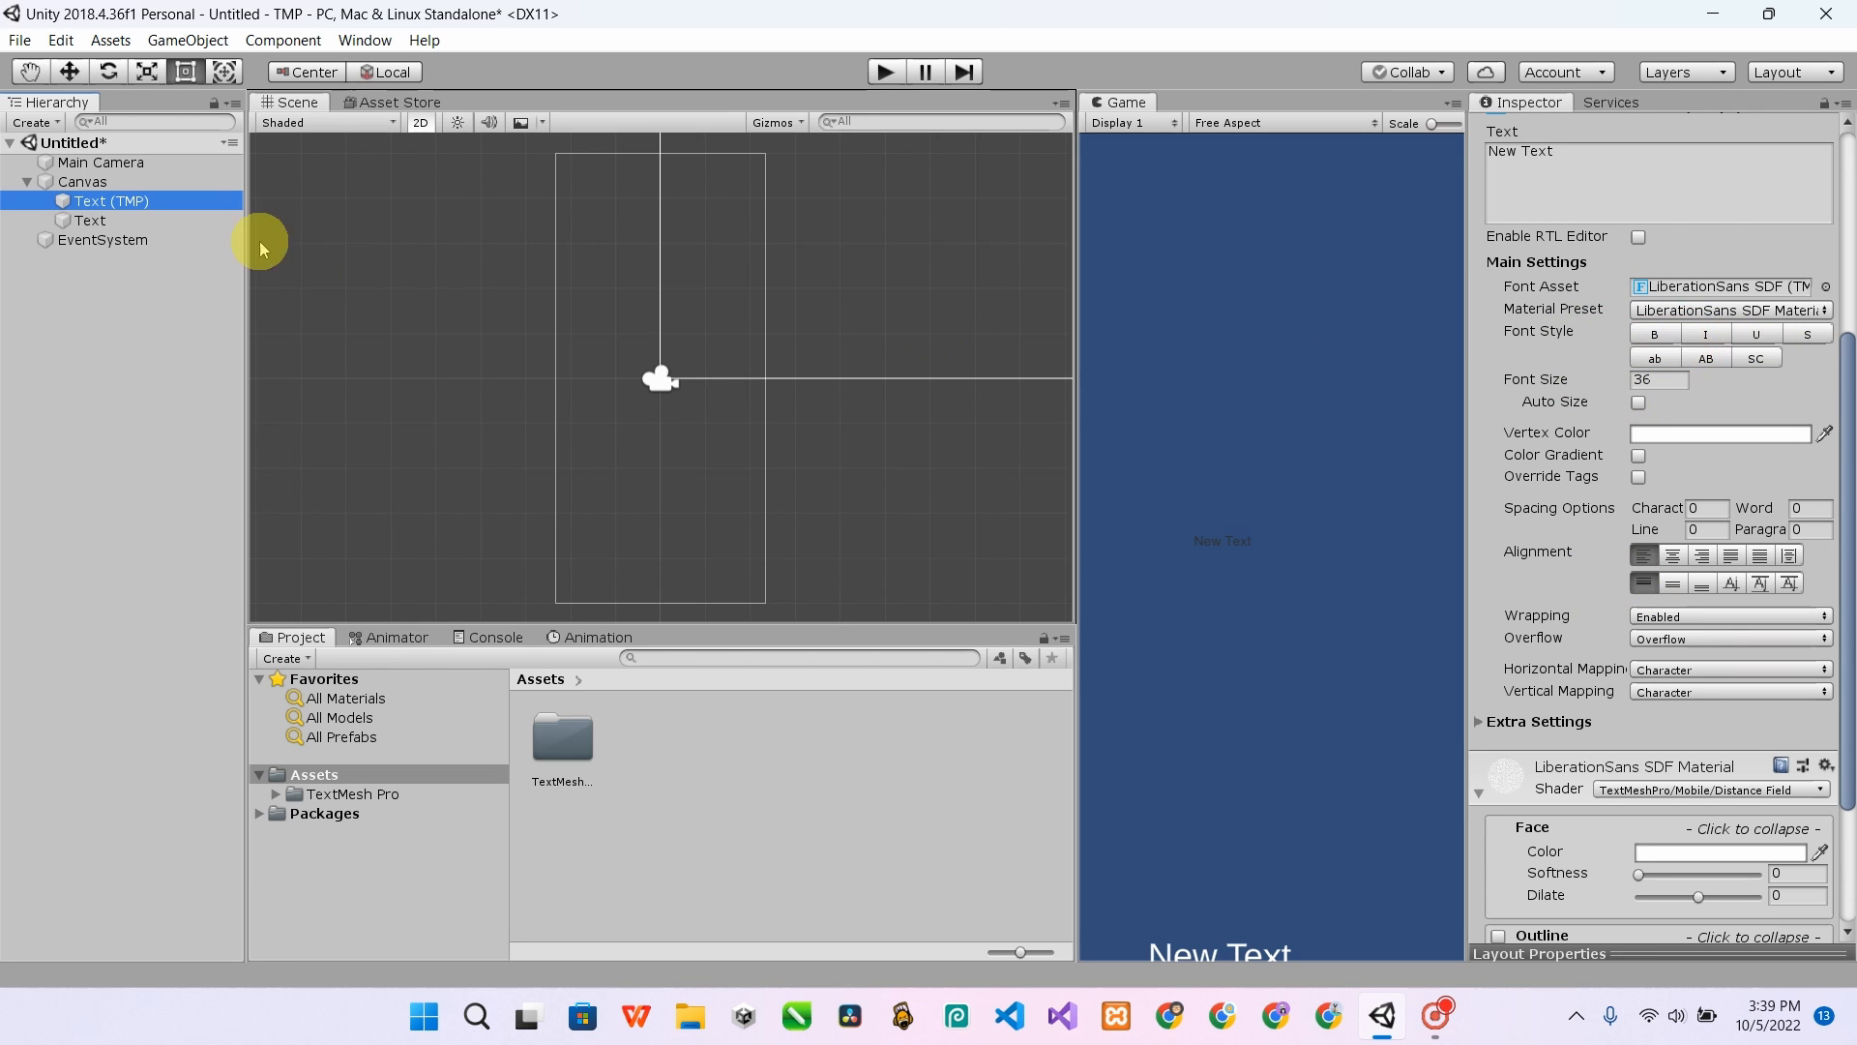
- Review the standard Text's font style options and its text content
{"action": "left_click", "coordinate": [199, 218]}
{"action": "left_click", "coordinate": [1655, 547]}
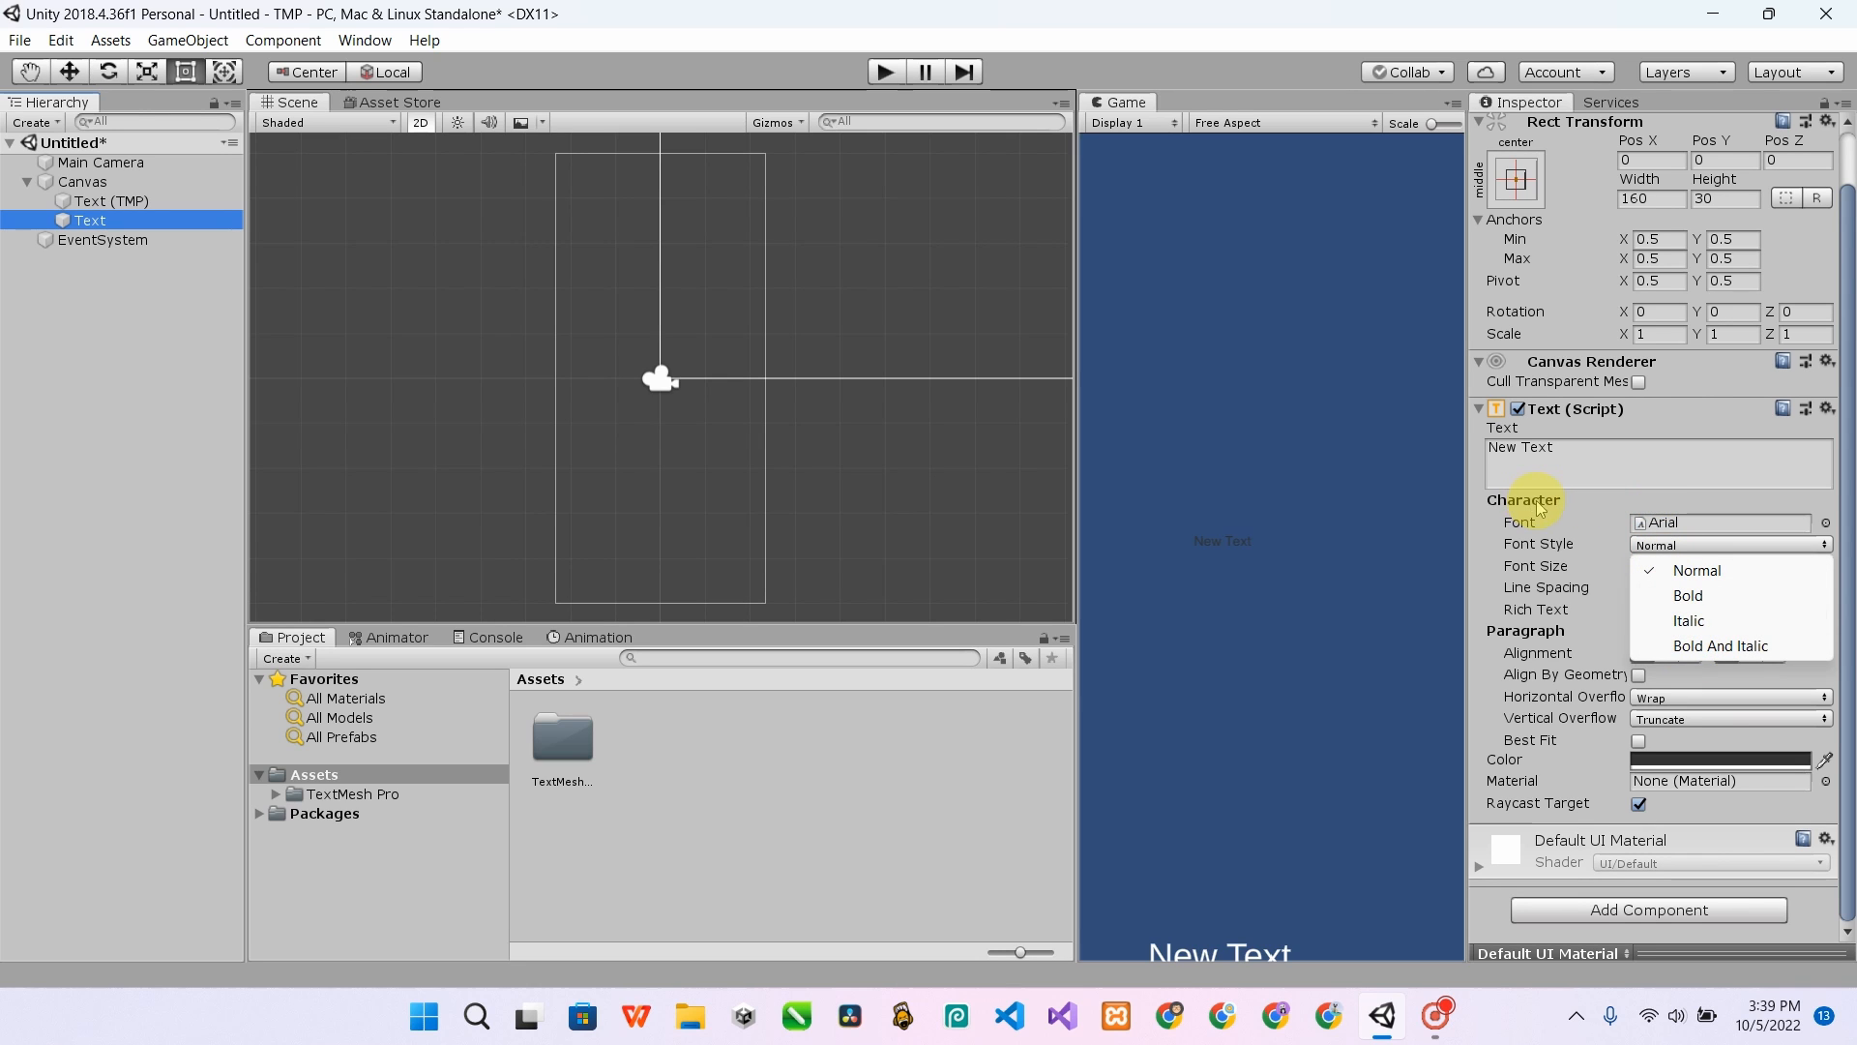
{"action": "left_click", "coordinate": [1594, 510]}
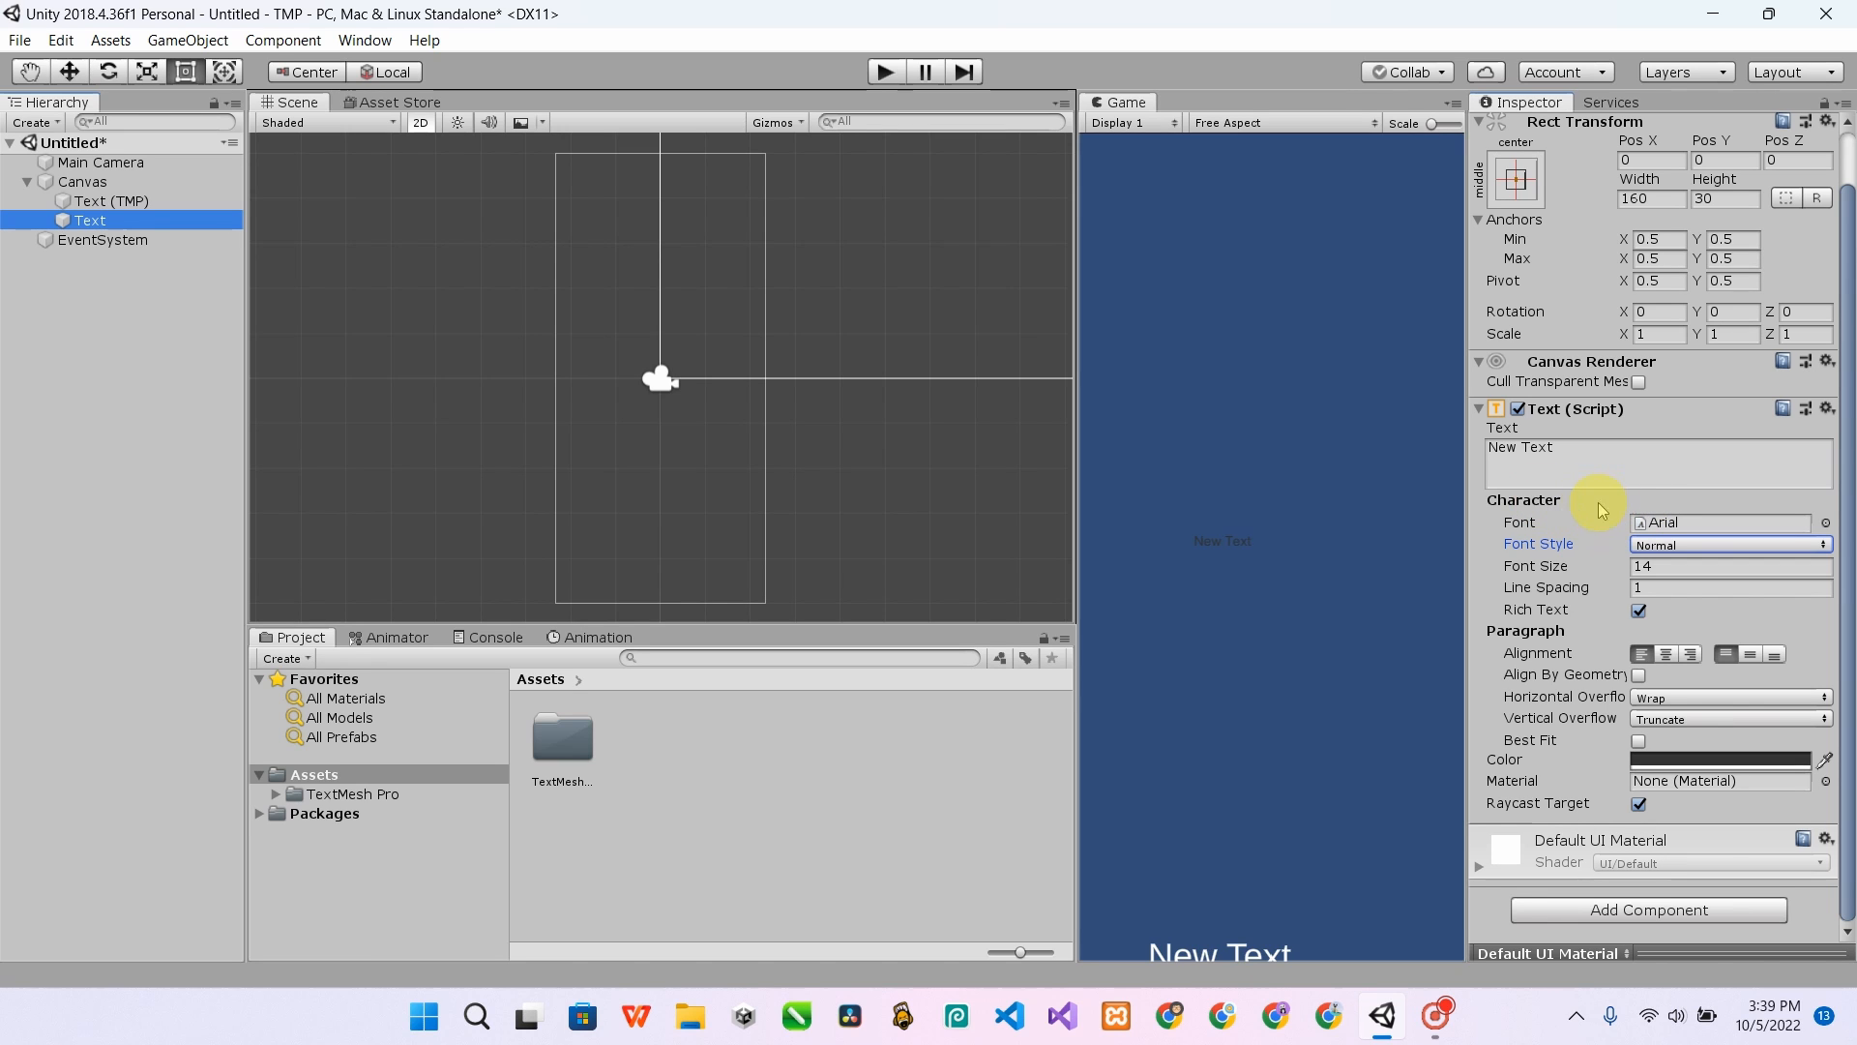
{"action": "left_click", "coordinate": [1525, 451]}
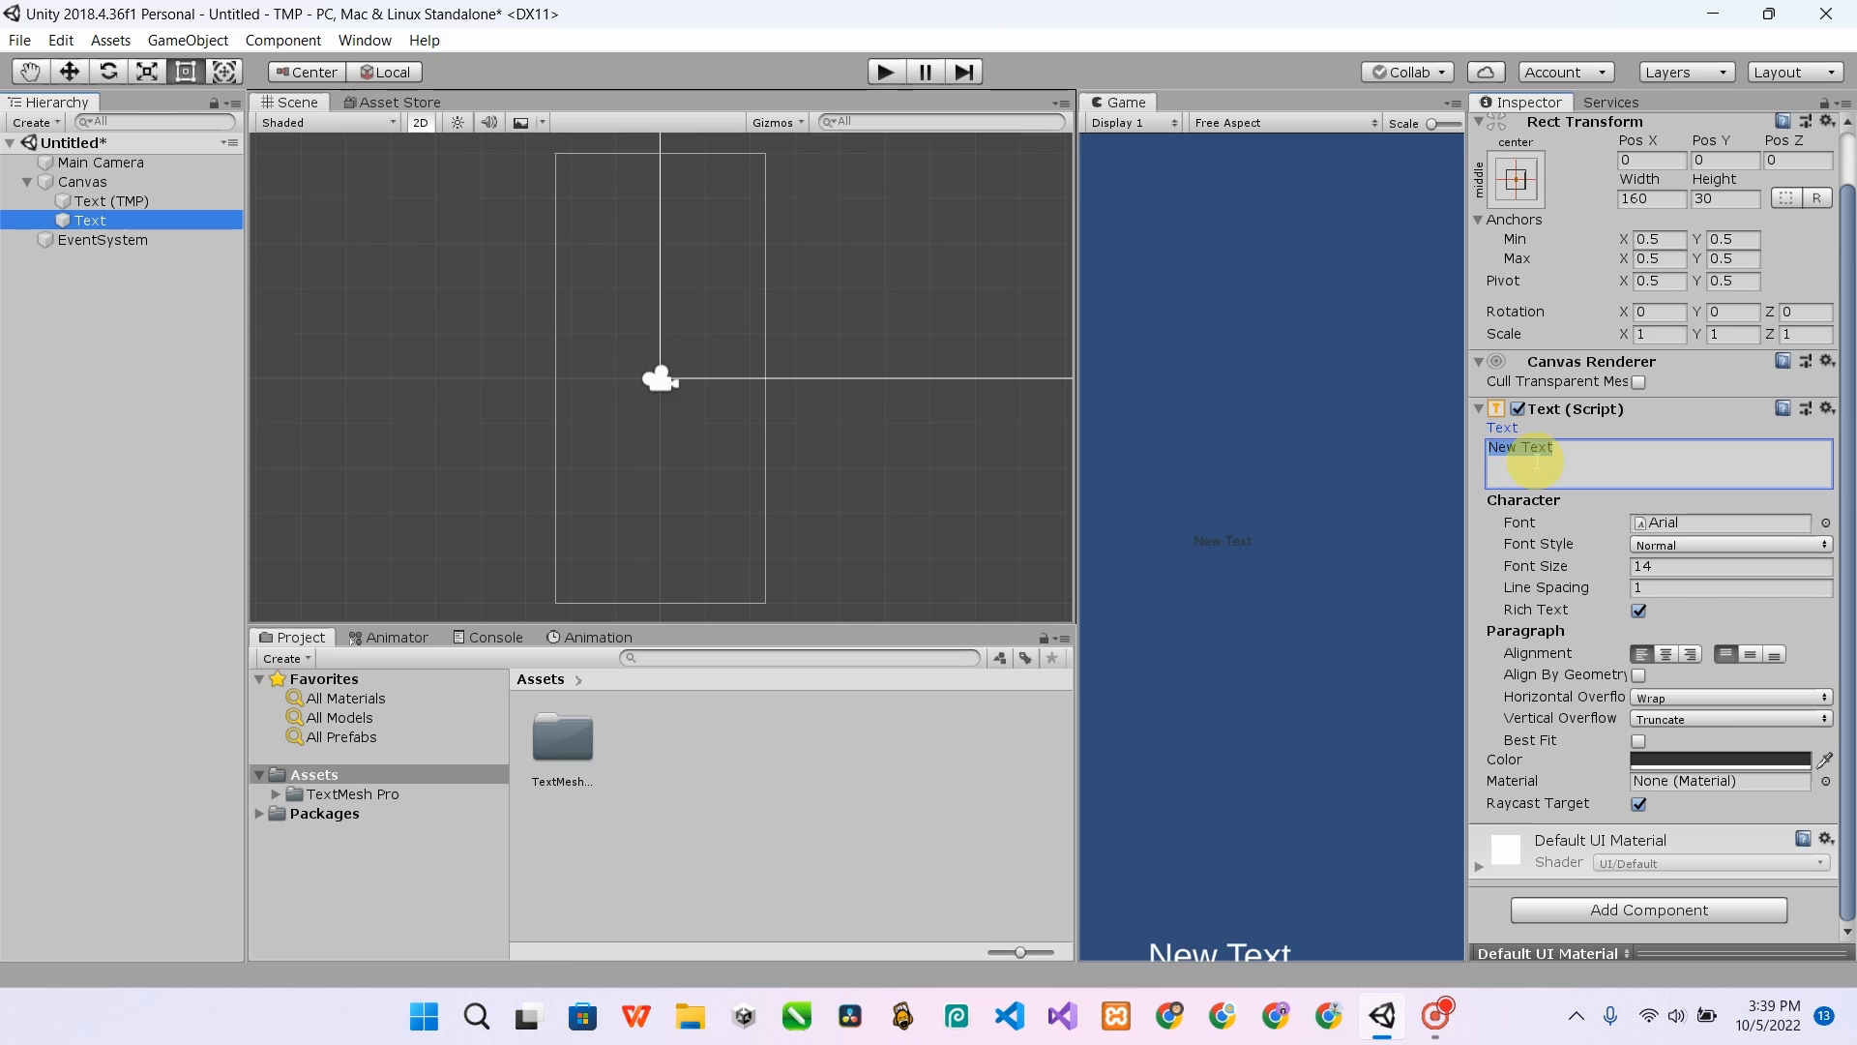
{"action": "double_click", "coordinate": [1536, 450]}
{"action": "left_click", "coordinate": [1525, 451]}
{"action": "double_click", "coordinate": [1512, 450]}
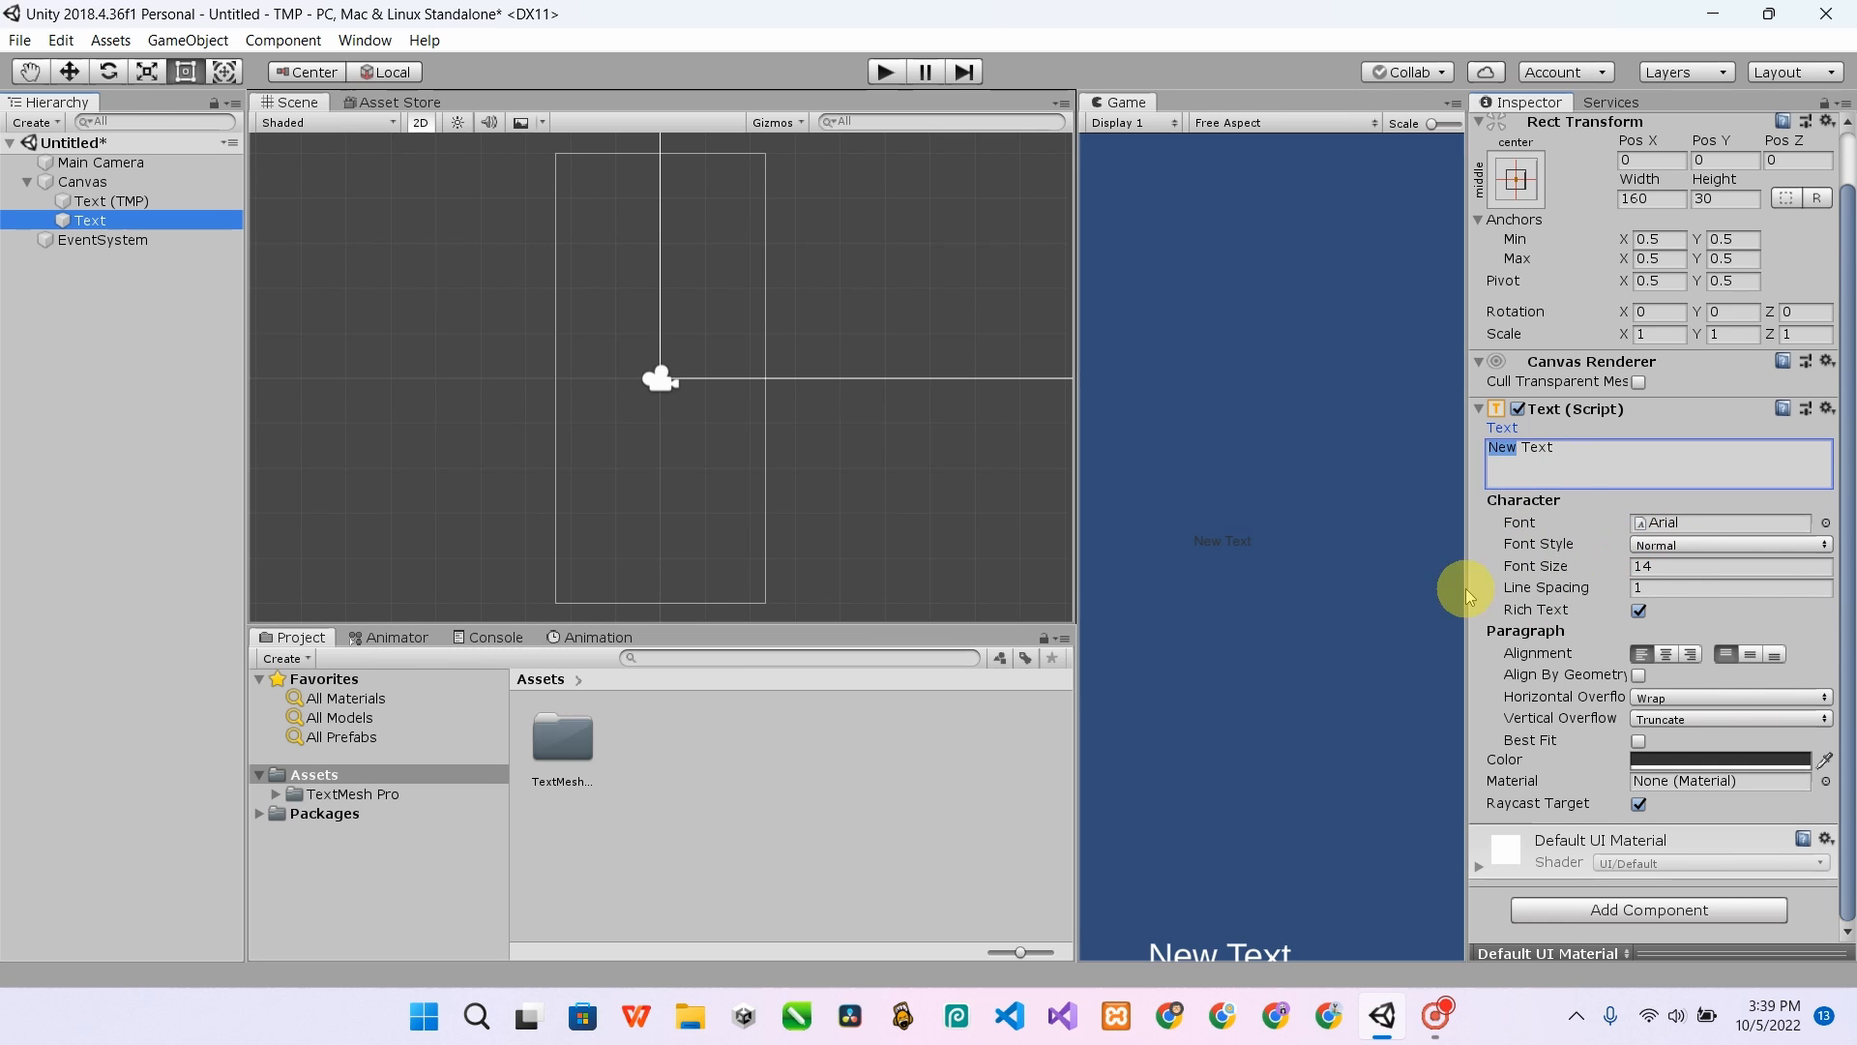
{"action": "left_click", "coordinate": [1575, 521]}
- Move the TextMeshPro text up inside the canvas to about X -13.8, Y -361.5
{"action": "double_click", "coordinate": [149, 219]}
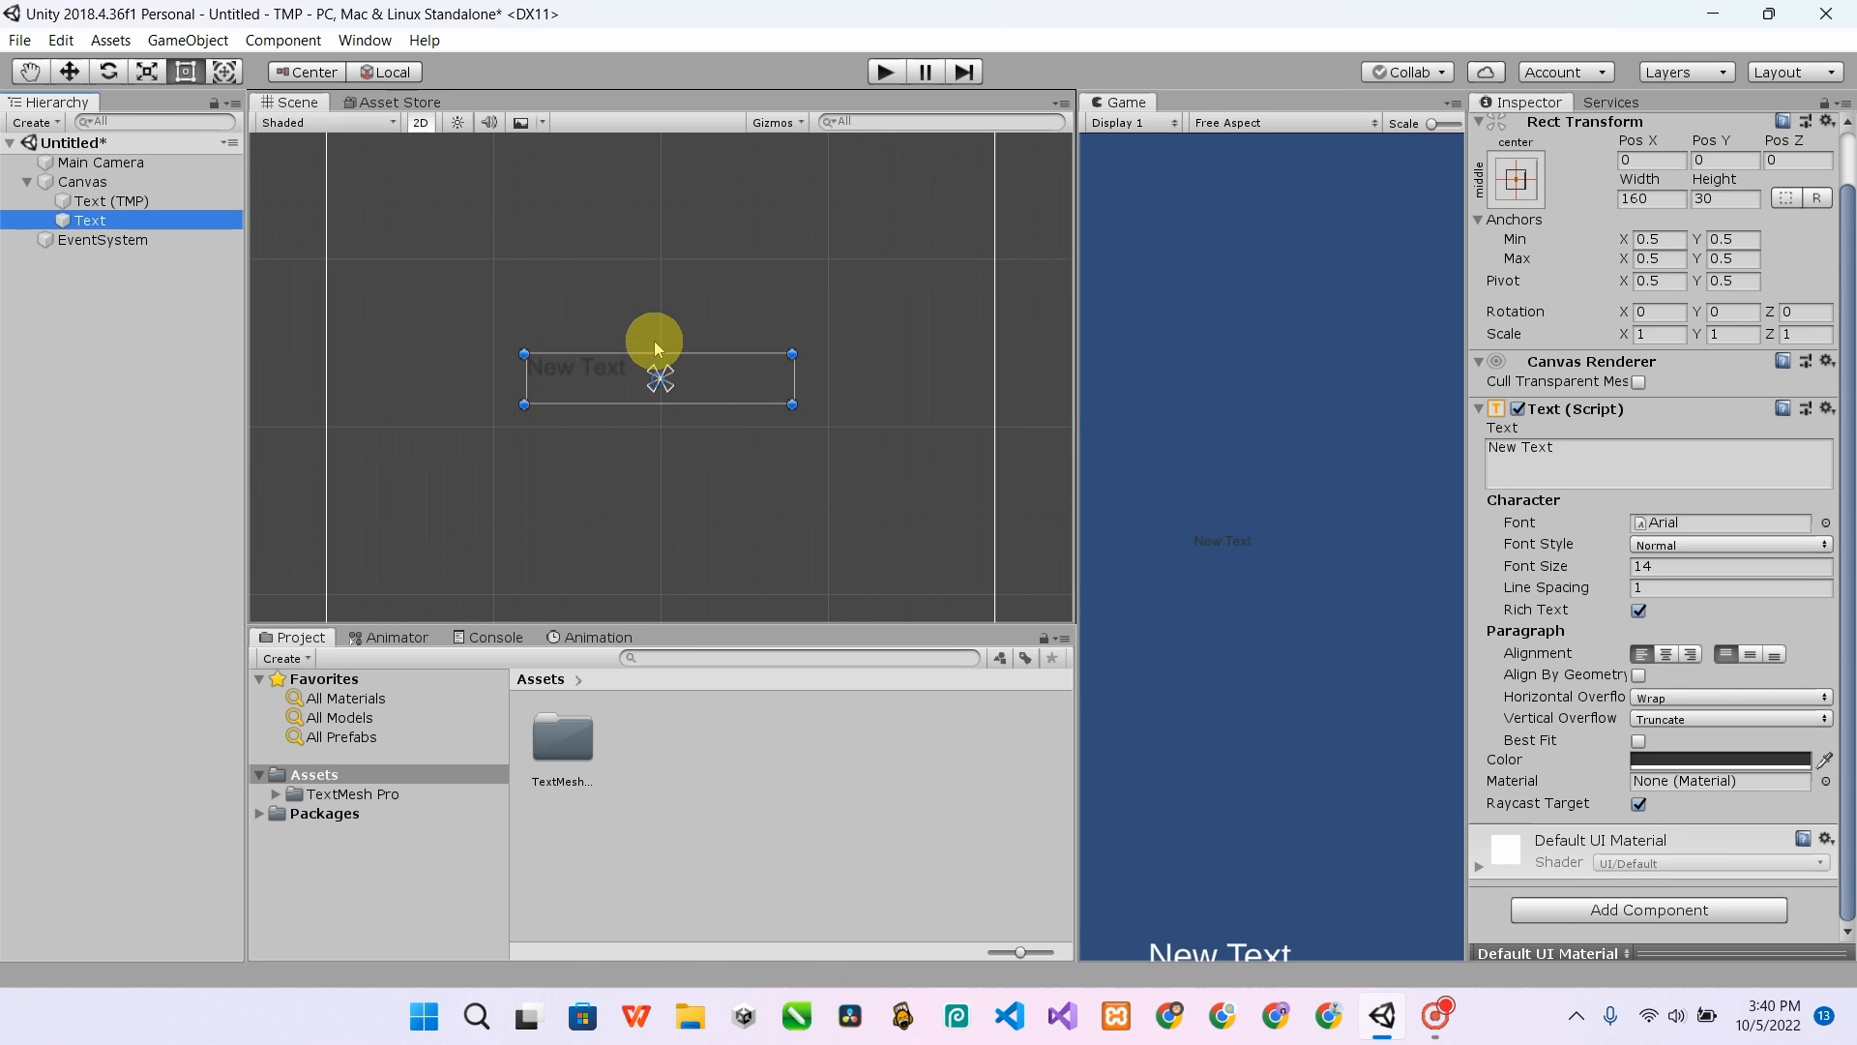
{"action": "left_click", "coordinate": [161, 201]}
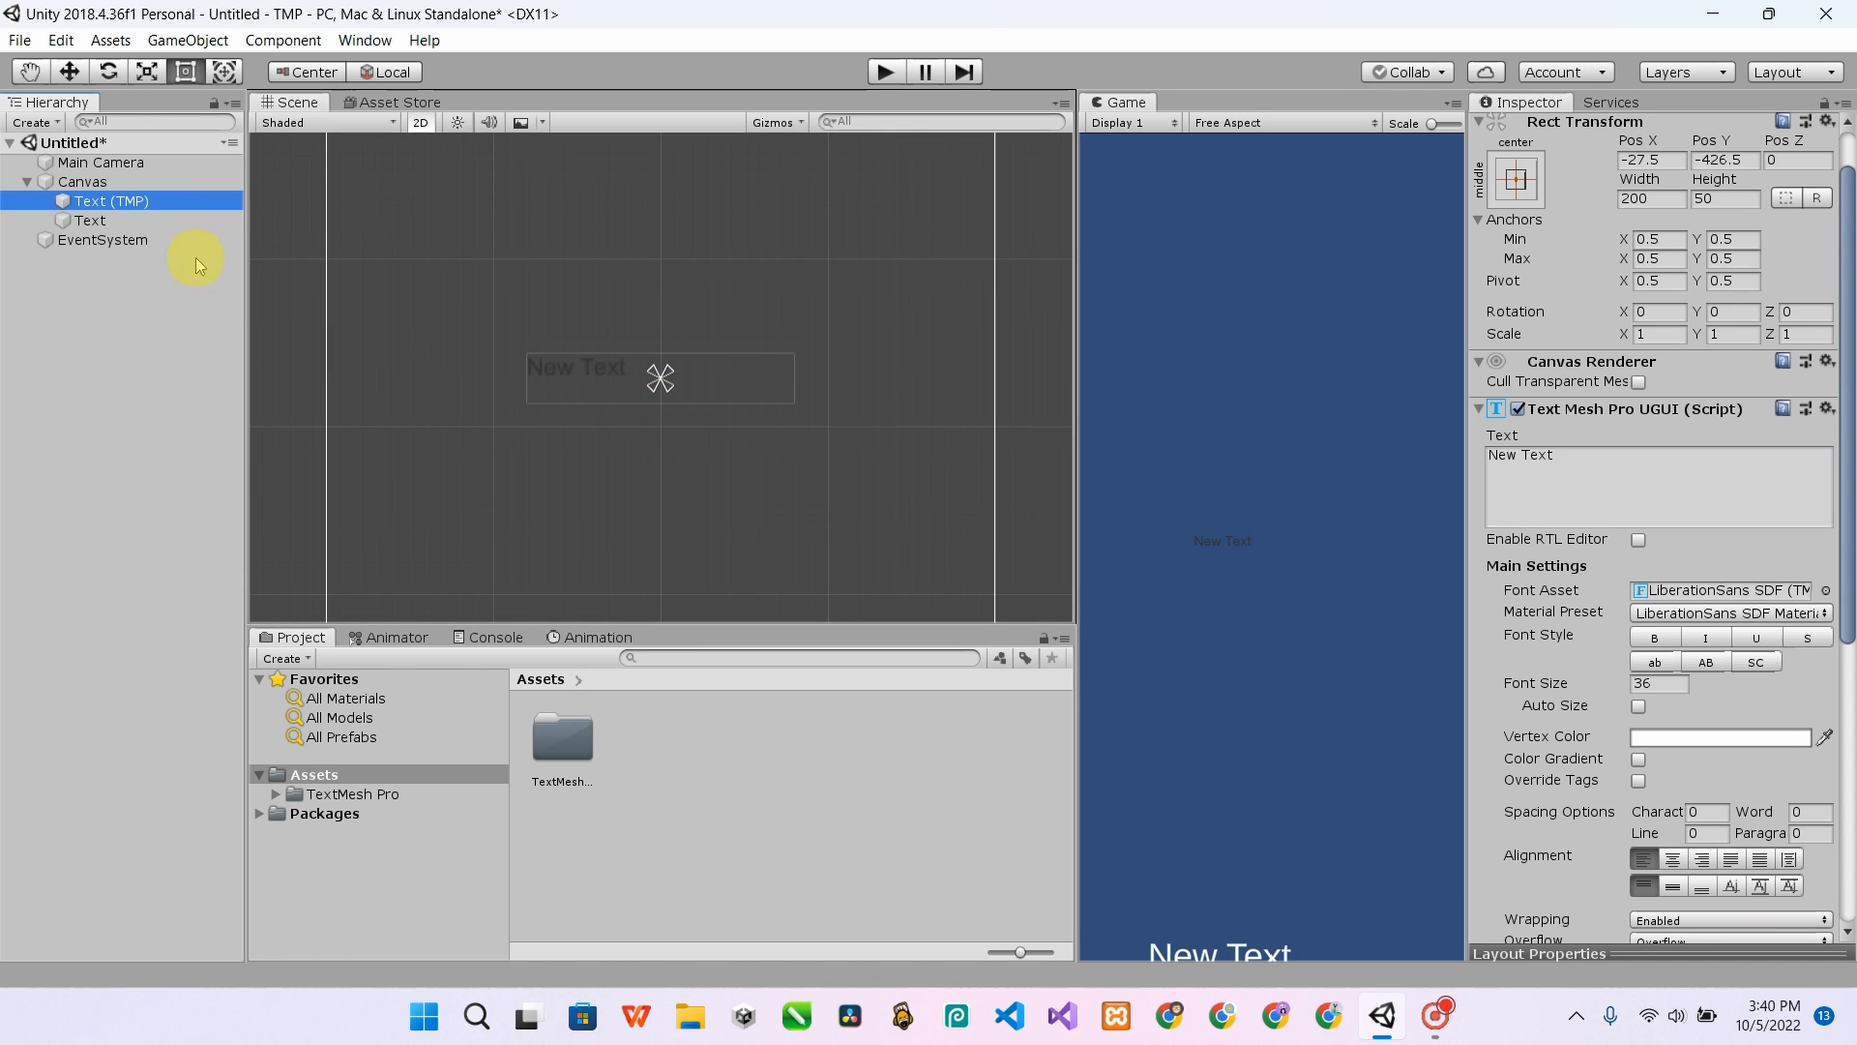
{"action": "double_click", "coordinate": [153, 203]}
{"action": "left_click_drag", "start_coordinate": [711, 367], "coordinate": [725, 288]}
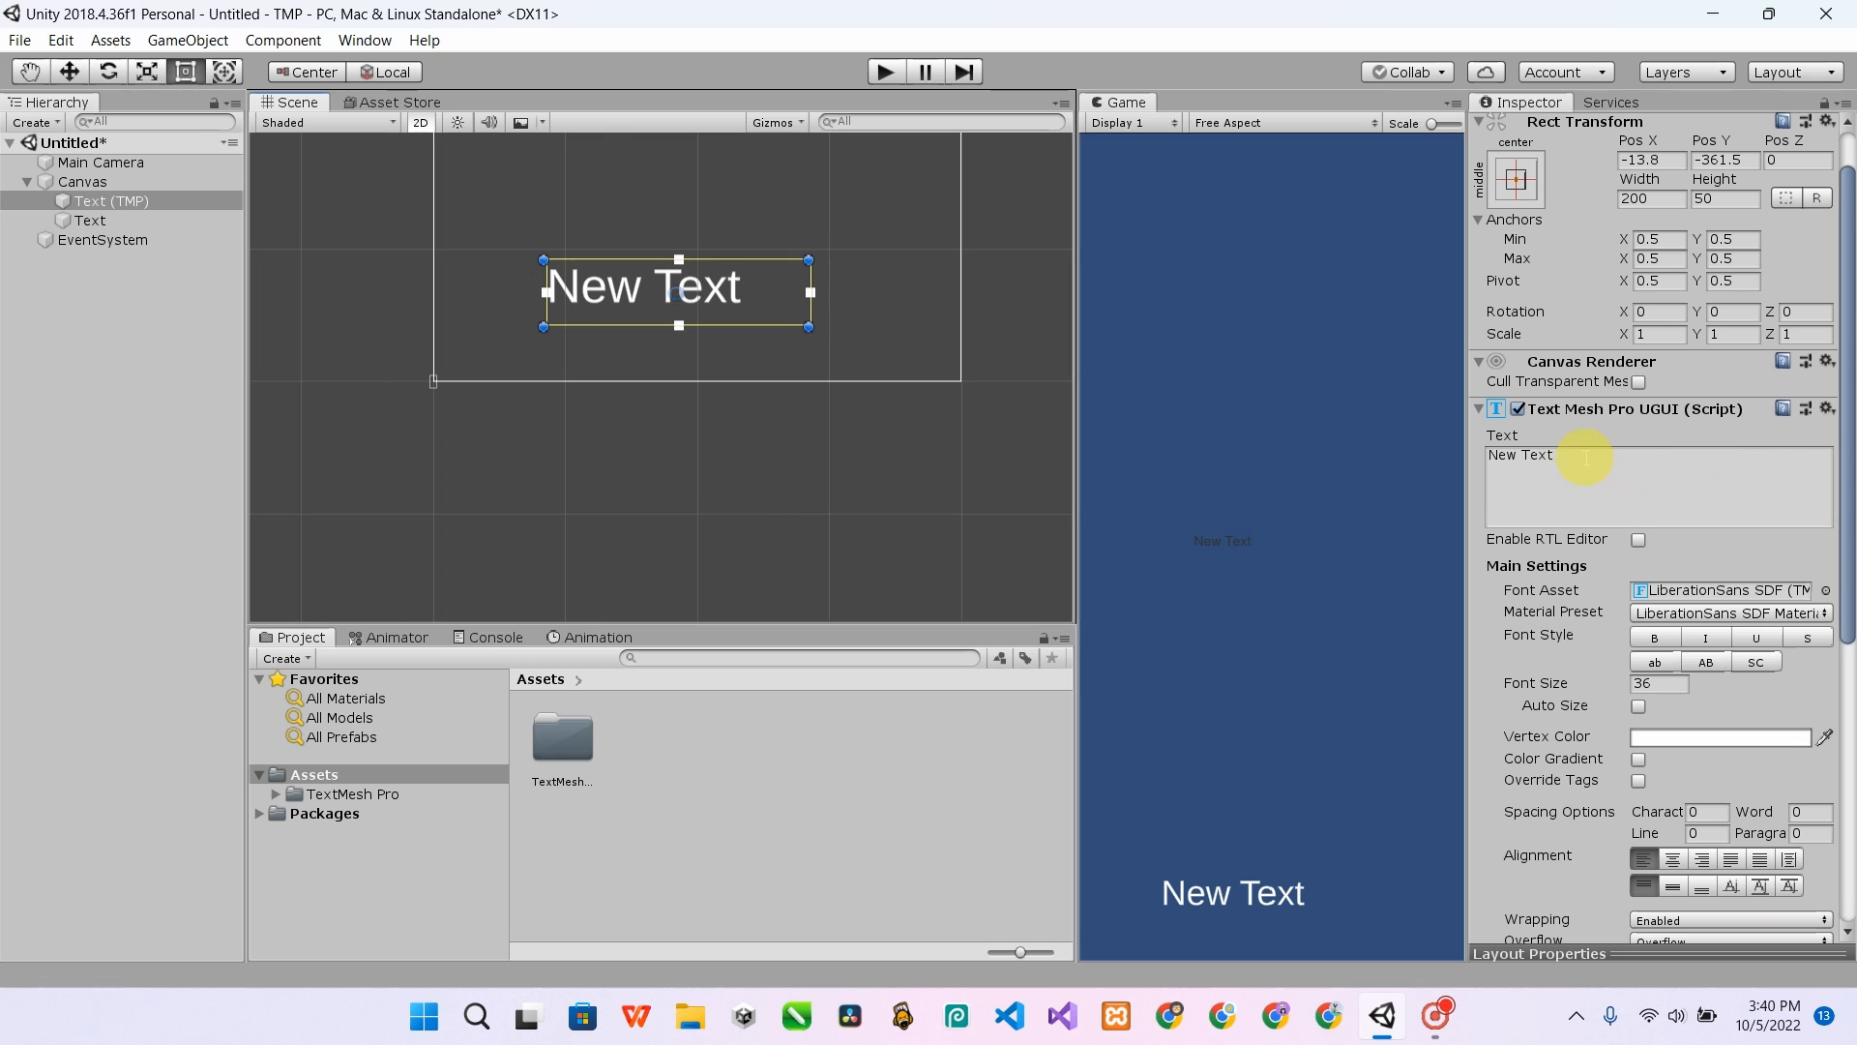
- Examine the TextMeshPro text and the standard Text up close in the scene to compare their sharpness
{"action": "left_click", "coordinate": [1531, 455]}
{"action": "double_click", "coordinate": [1531, 454]}
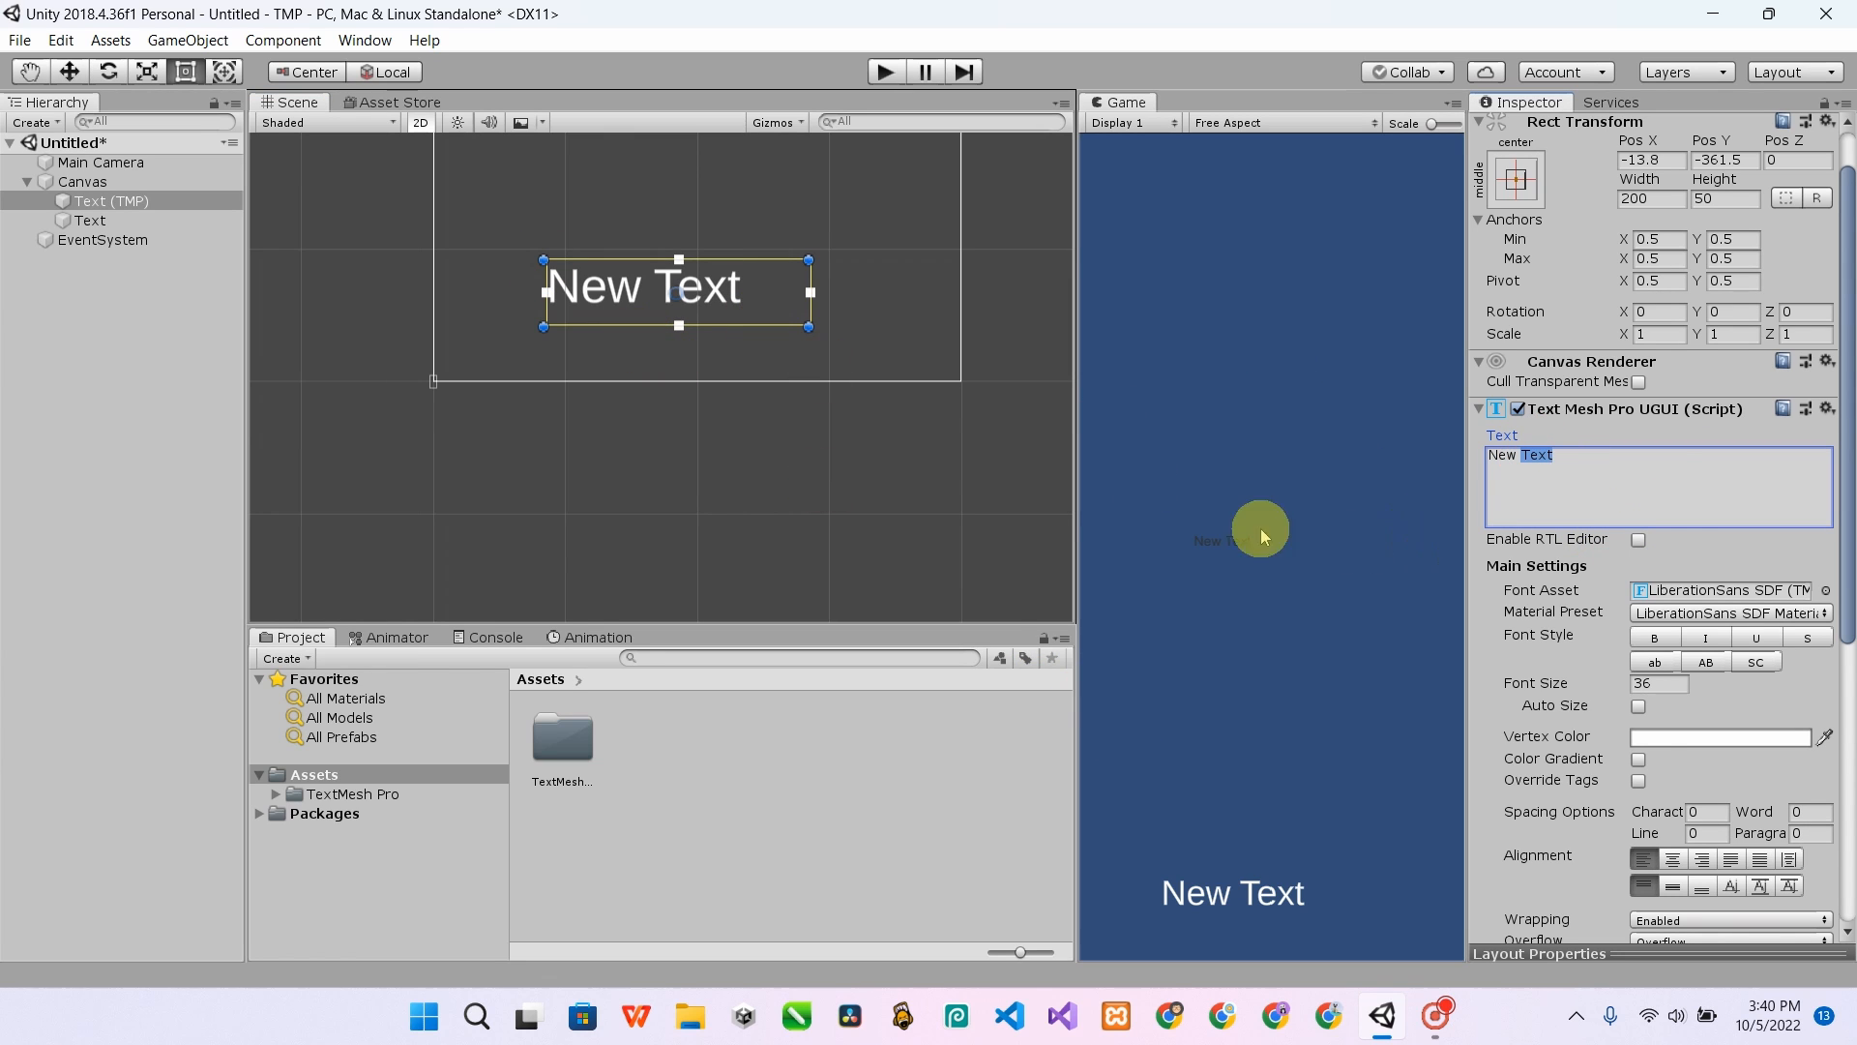
{"action": "scroll", "coordinate": [696, 290], "scroll_direction": "up", "scroll_amount": 4}
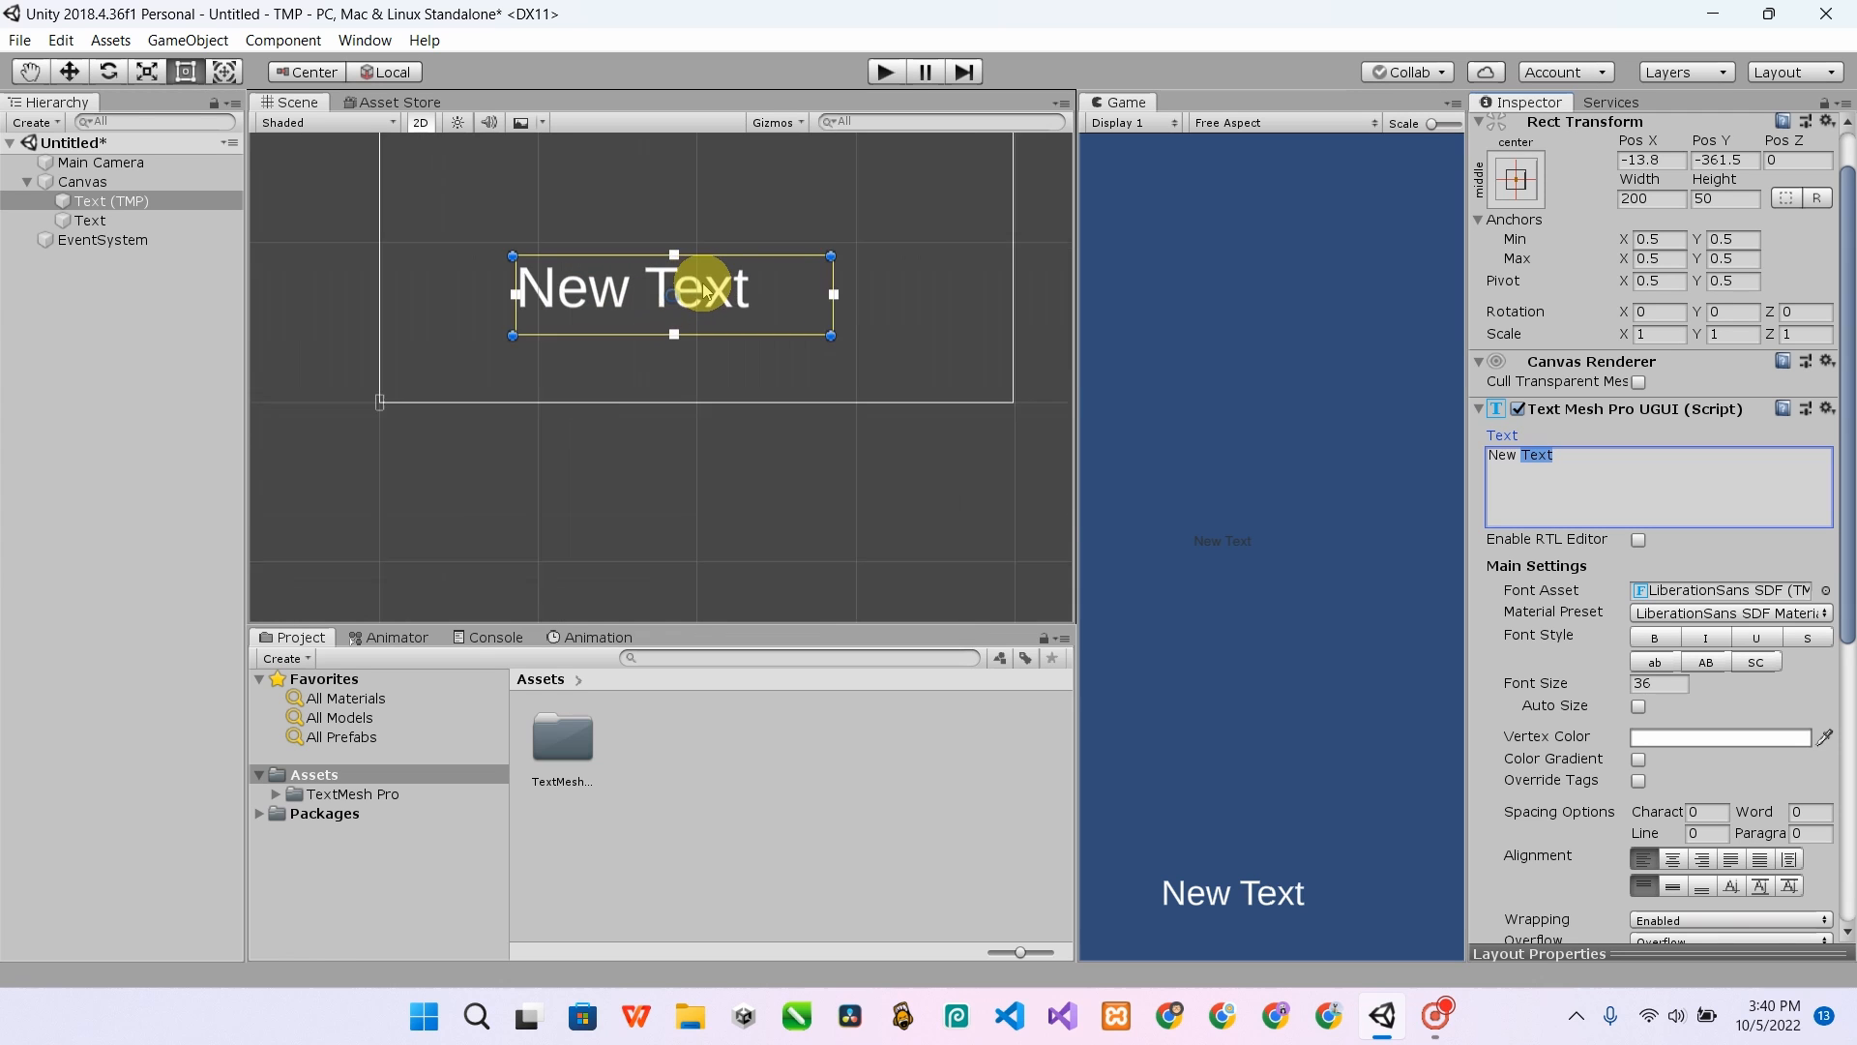
{"action": "scroll", "coordinate": [740, 501], "scroll_direction": "down", "scroll_amount": 4}
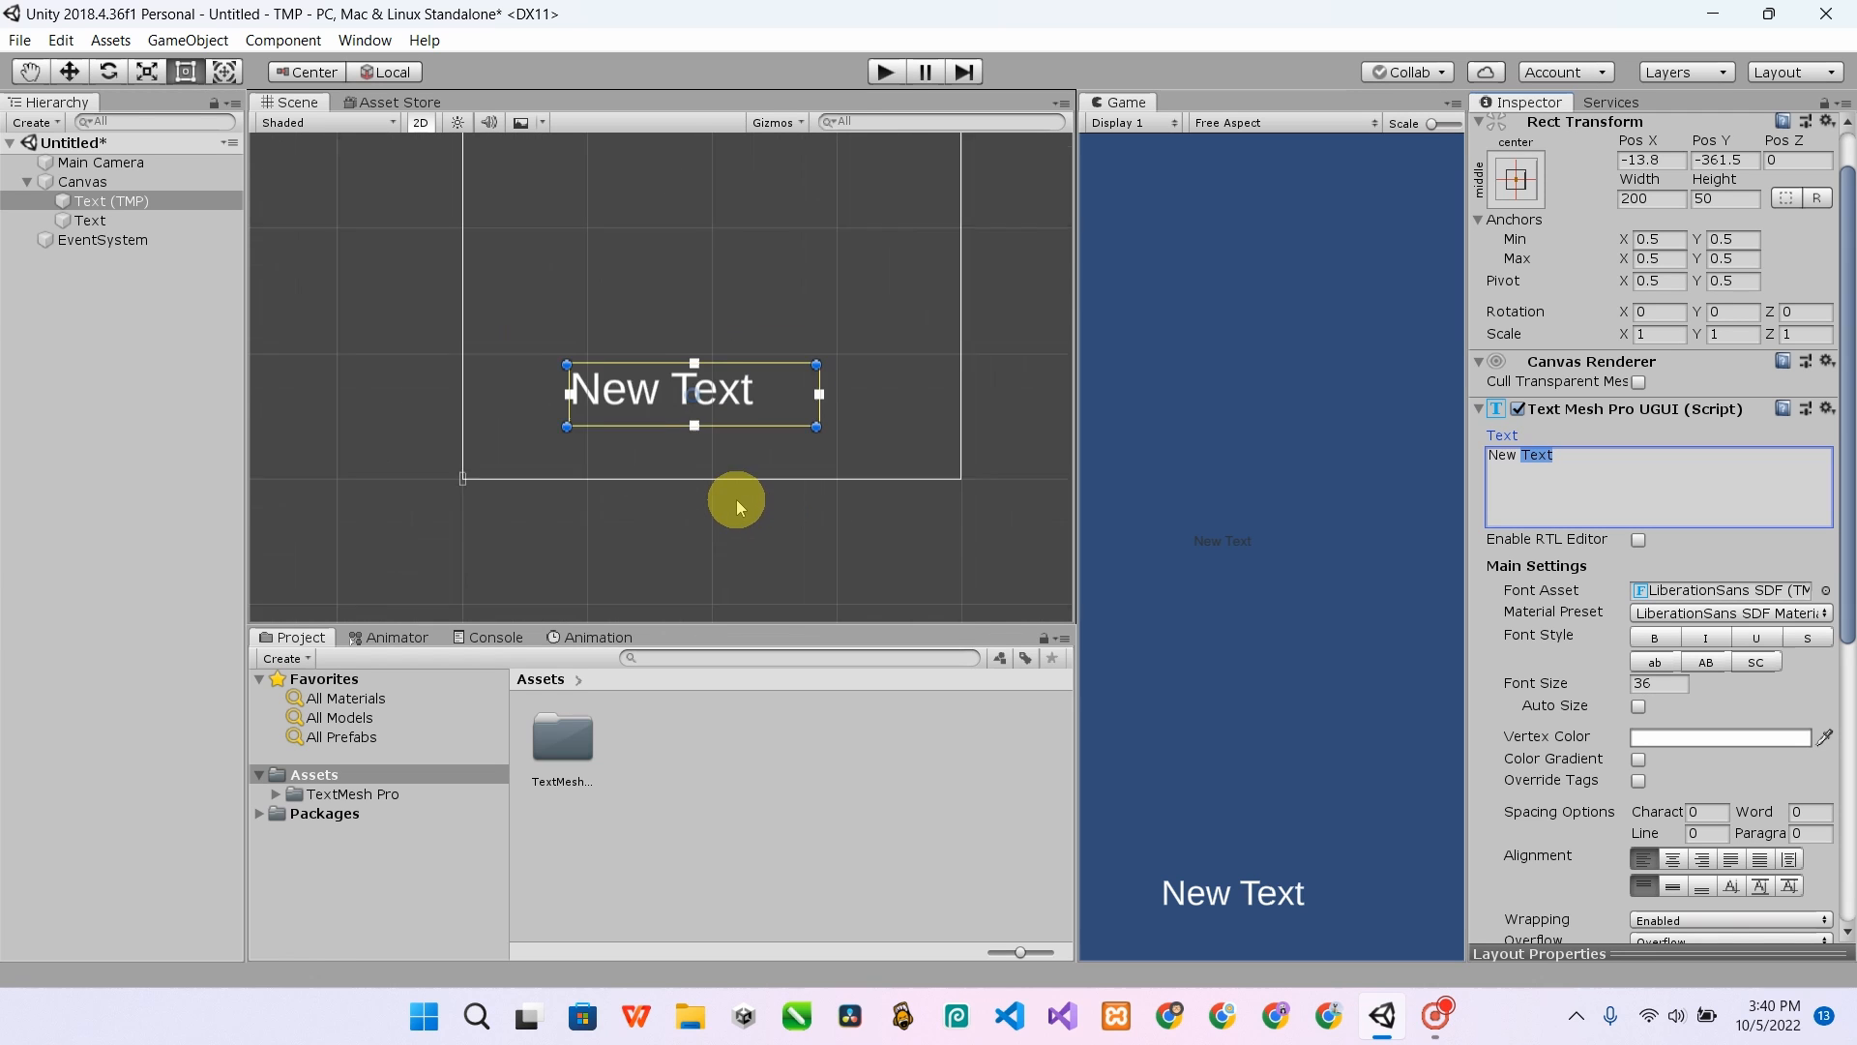
{"action": "double_click", "coordinate": [116, 219]}
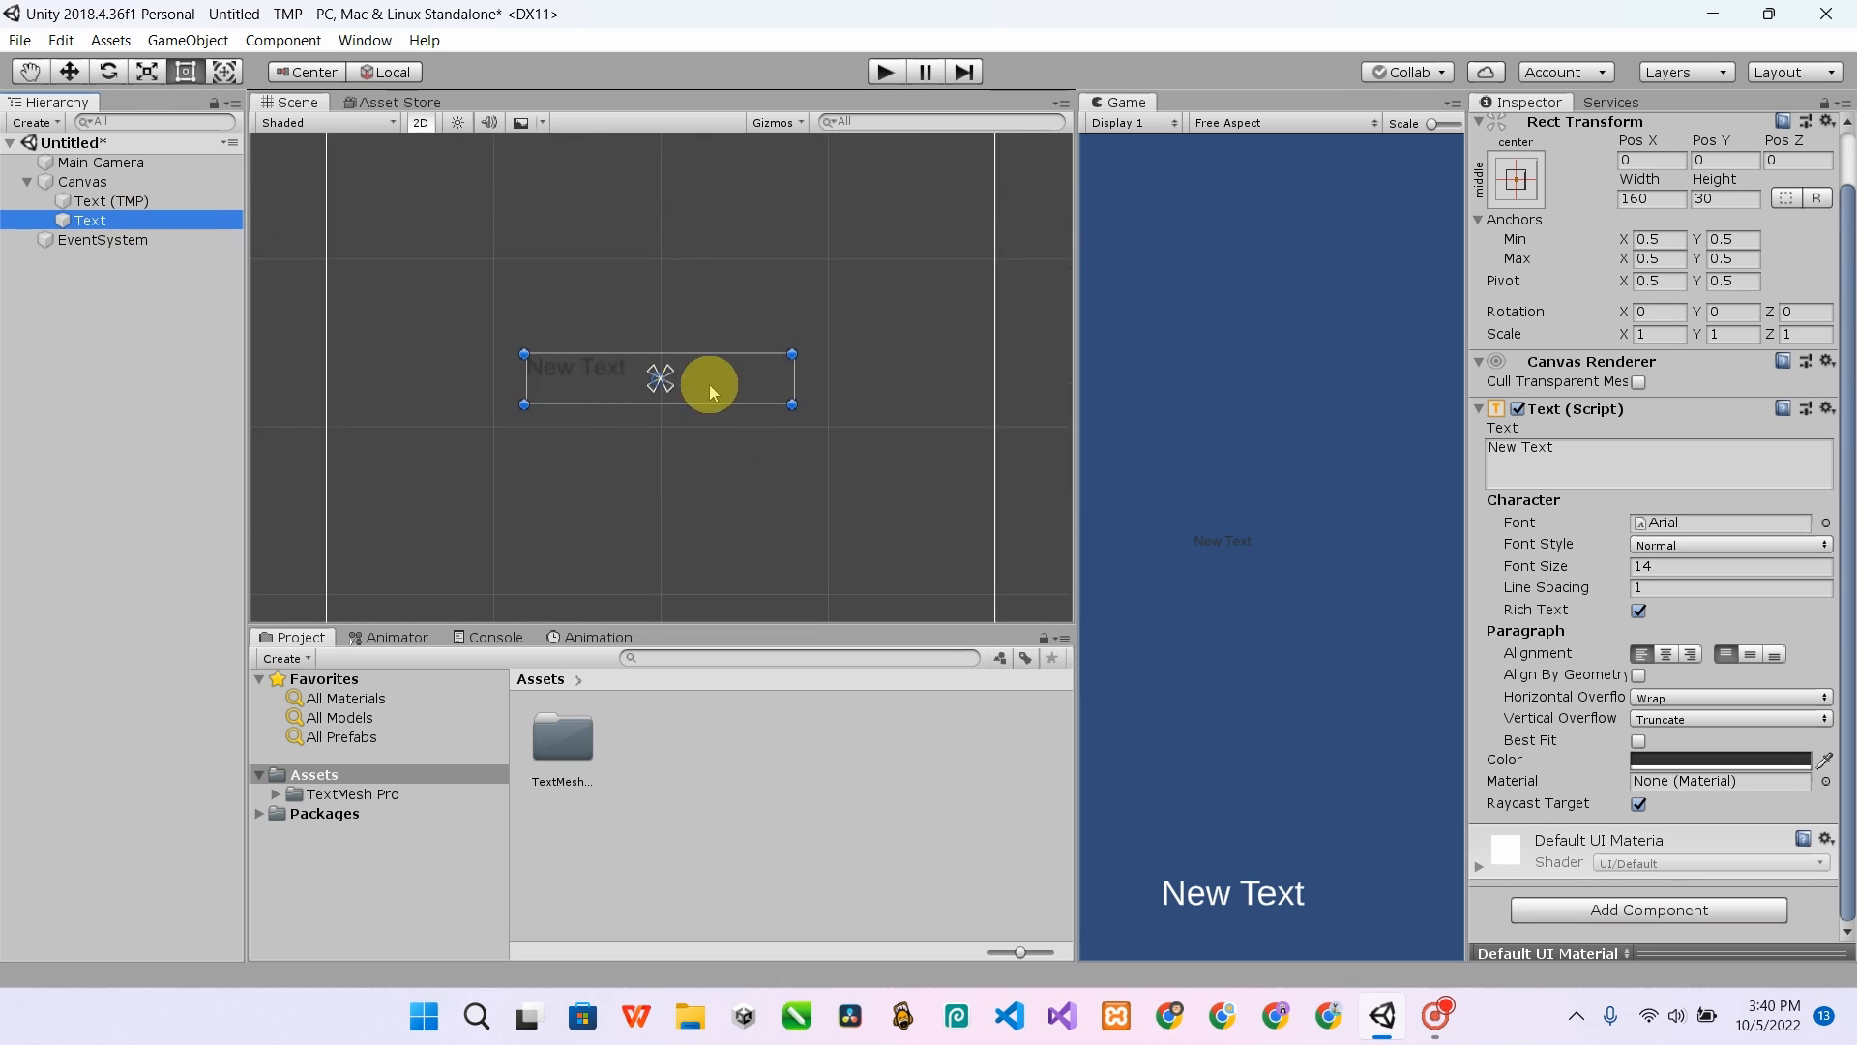
{"action": "scroll", "coordinate": [556, 372], "scroll_direction": "up", "scroll_amount": 3}
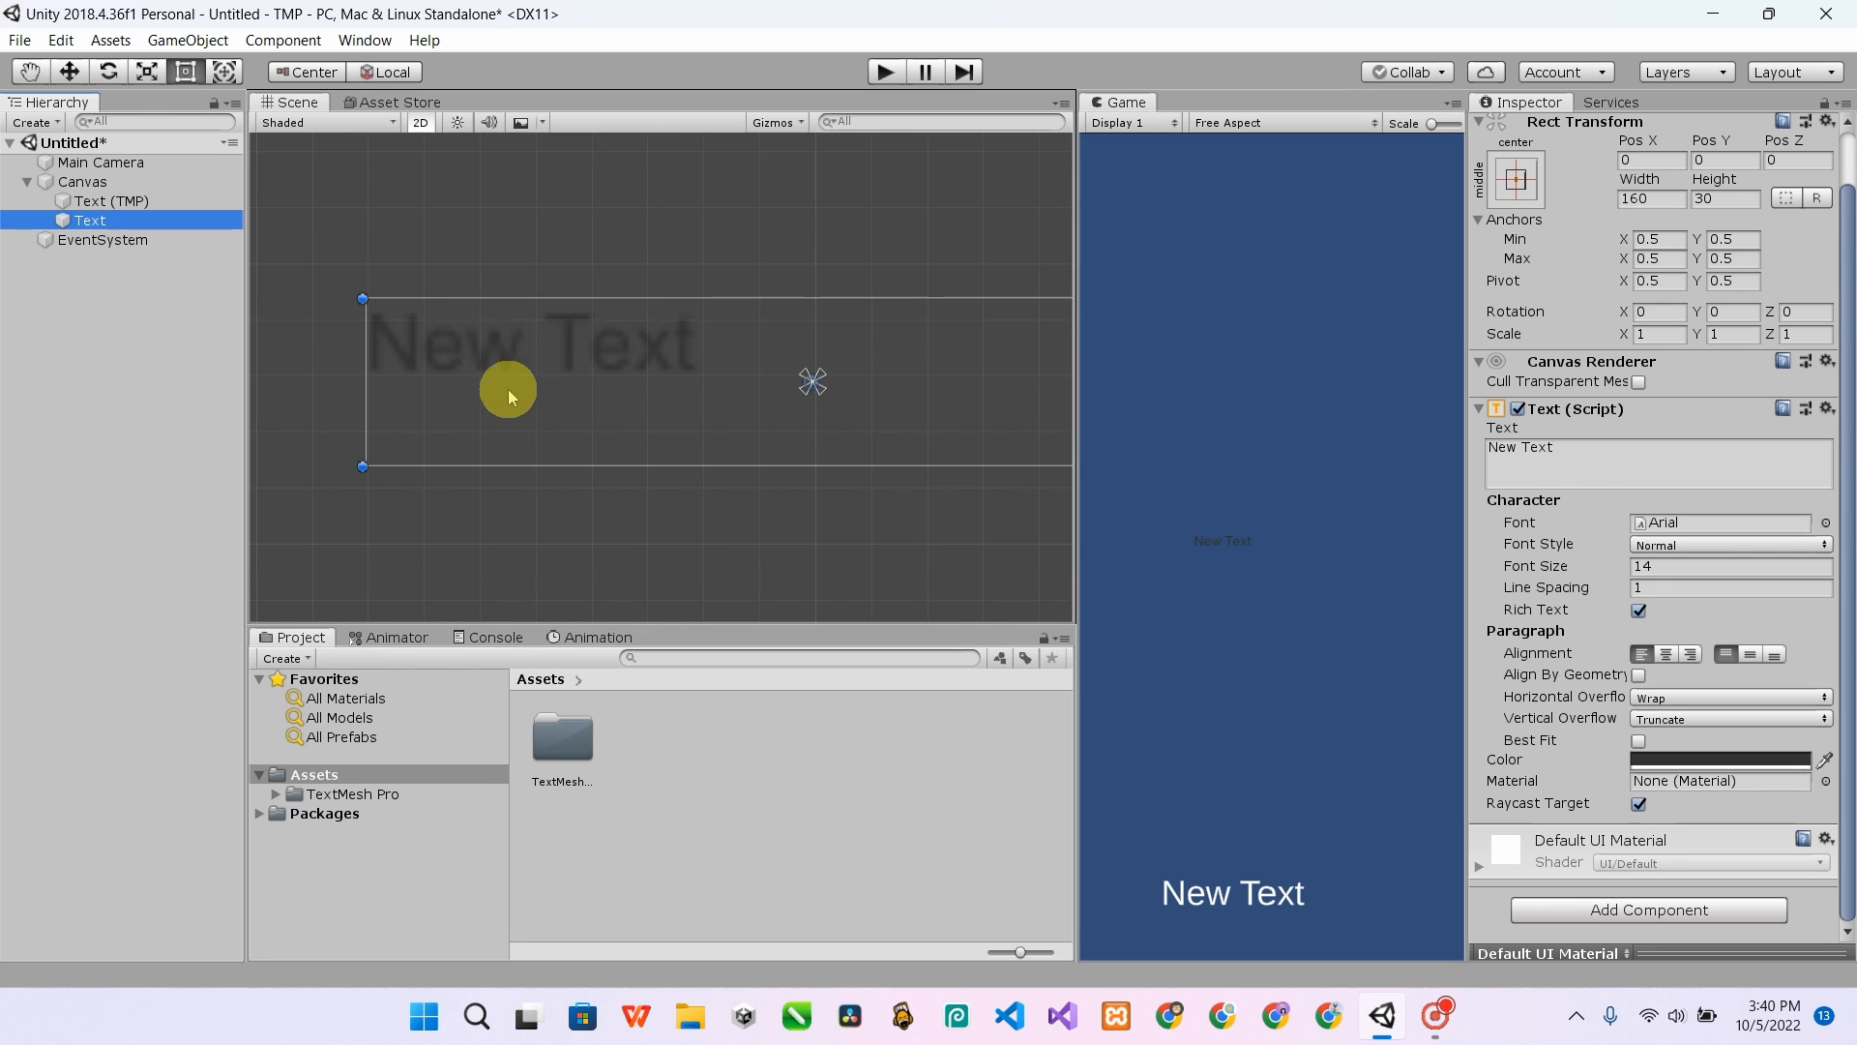
{"action": "scroll", "coordinate": [535, 367], "scroll_direction": "down", "scroll_amount": 3}
- Delete the standard Text object from the Canvas
{"action": "left_click", "coordinate": [140, 201]}
{"action": "left_click", "coordinate": [172, 230]}
{"action": "key", "text": "Delete"}
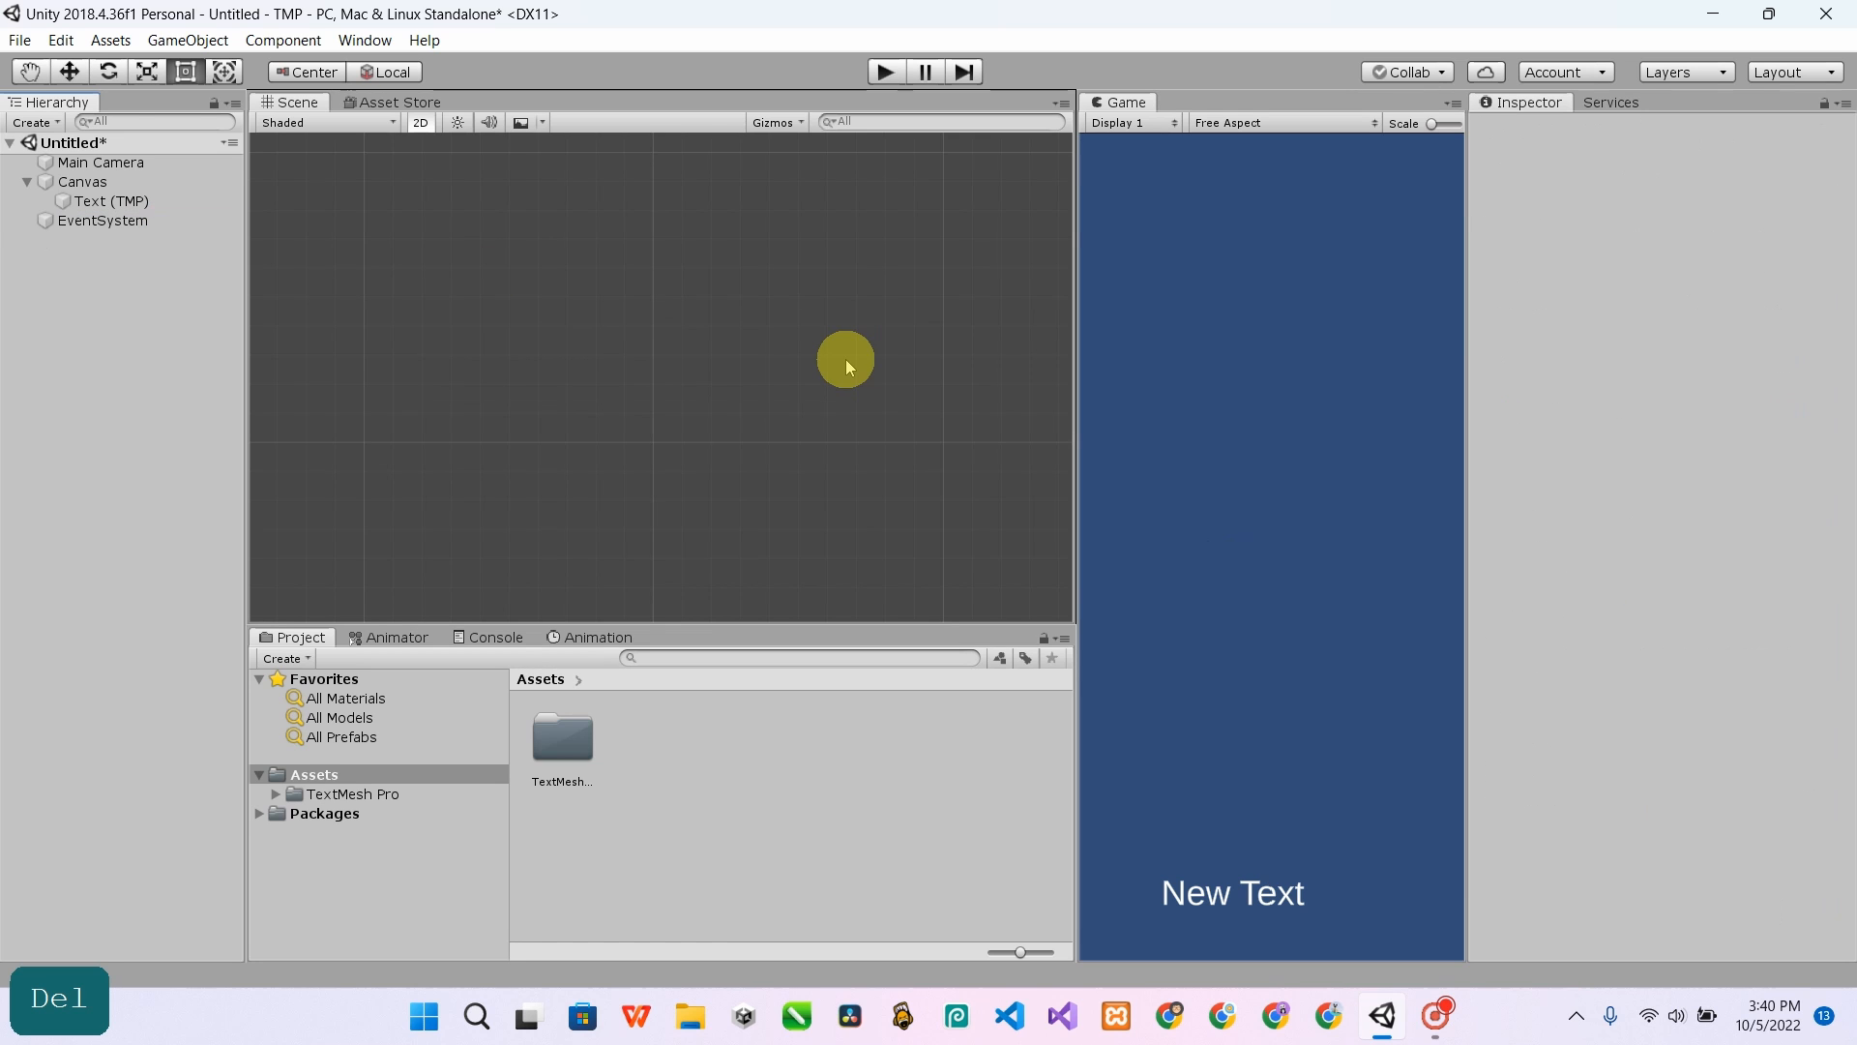
- Center Text (TMP) on the canvas by setting Pos X and Pos Y to 0, and frame it in the scene
{"action": "left_click", "coordinate": [89, 199]}
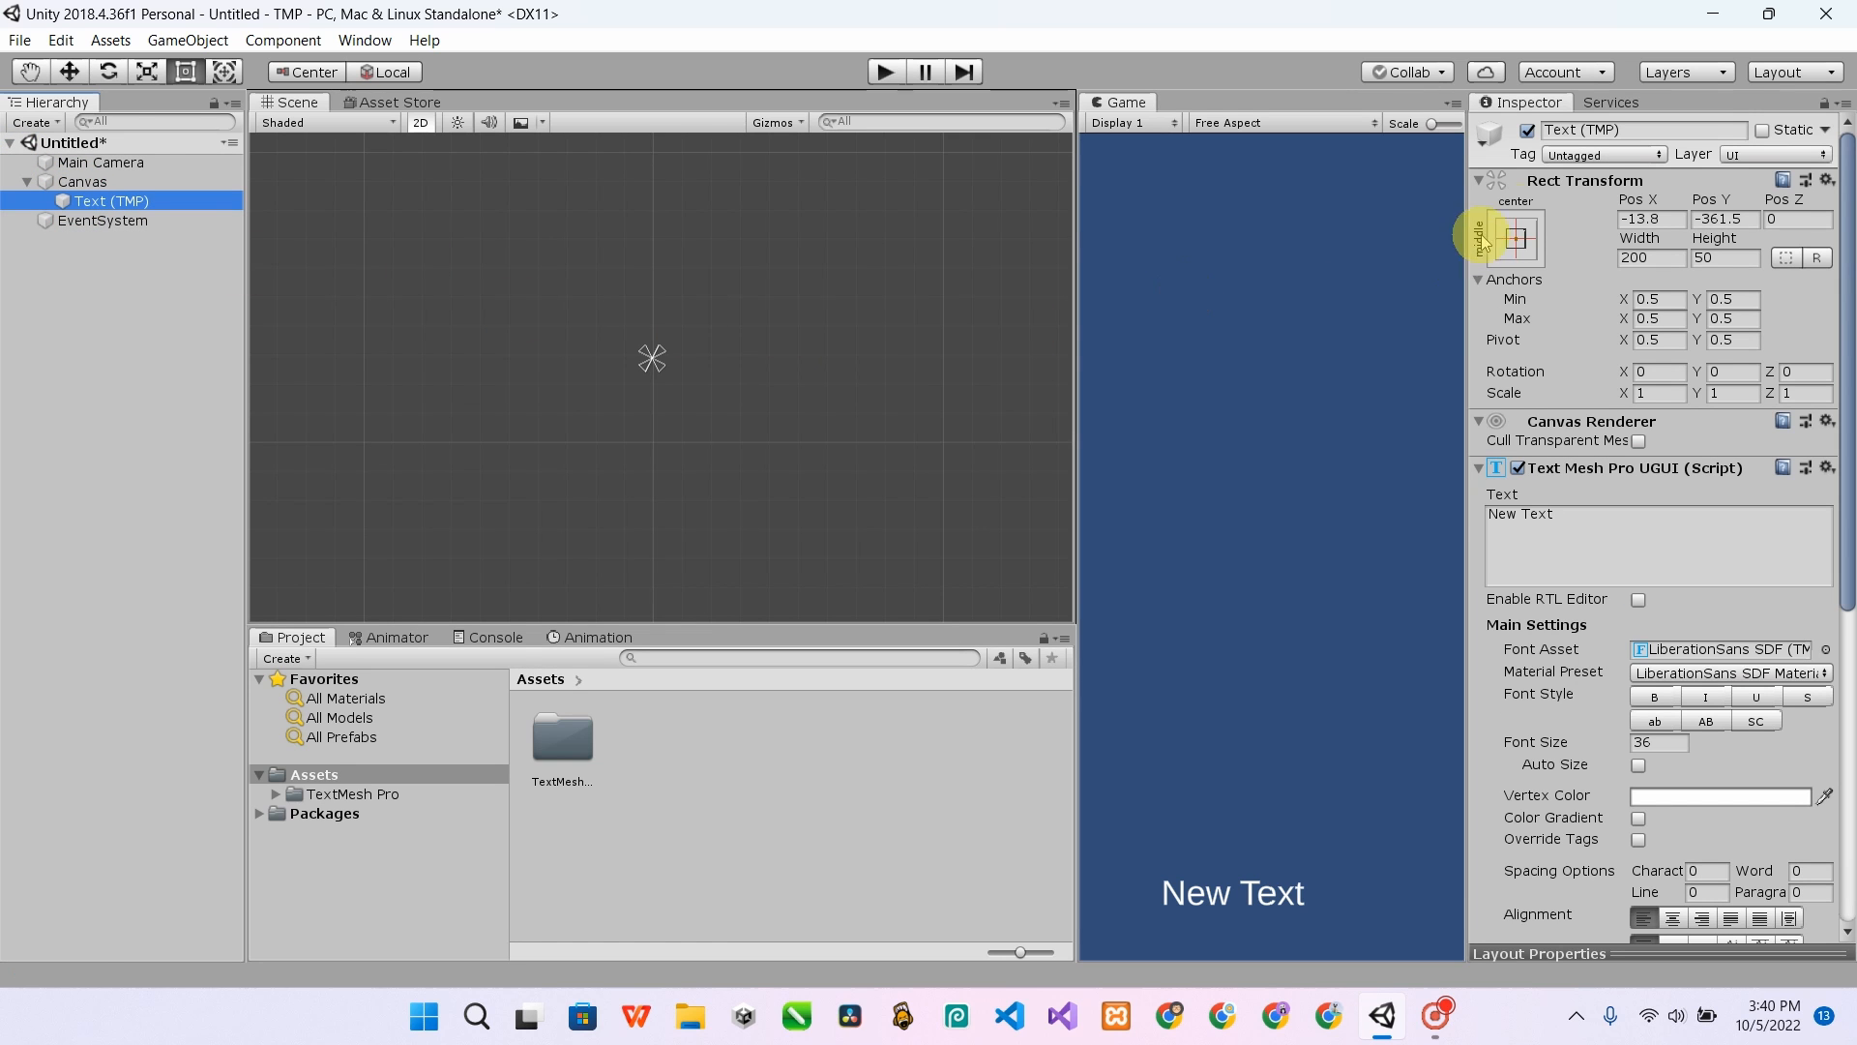
{"action": "left_click", "coordinate": [1638, 218]}
{"action": "type", "text": "0"}
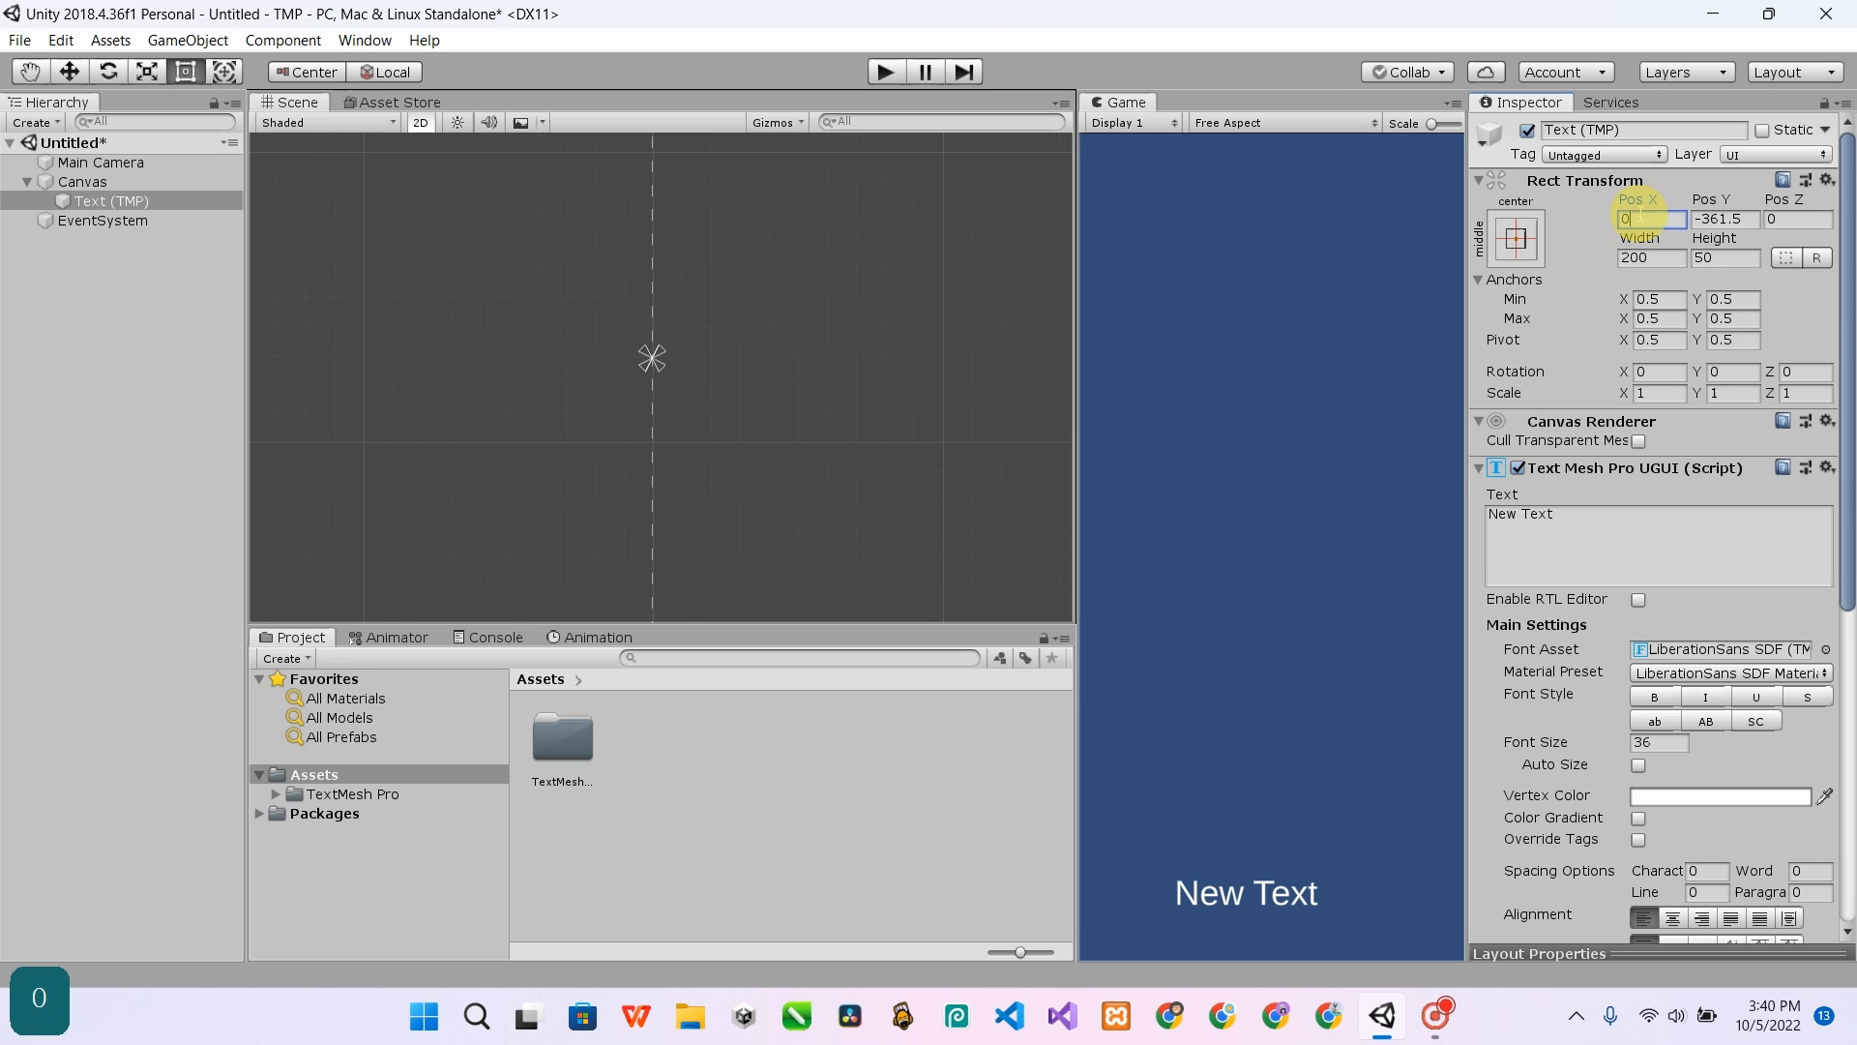
{"action": "key", "text": "Tab"}
{"action": "type", "text": "0"}
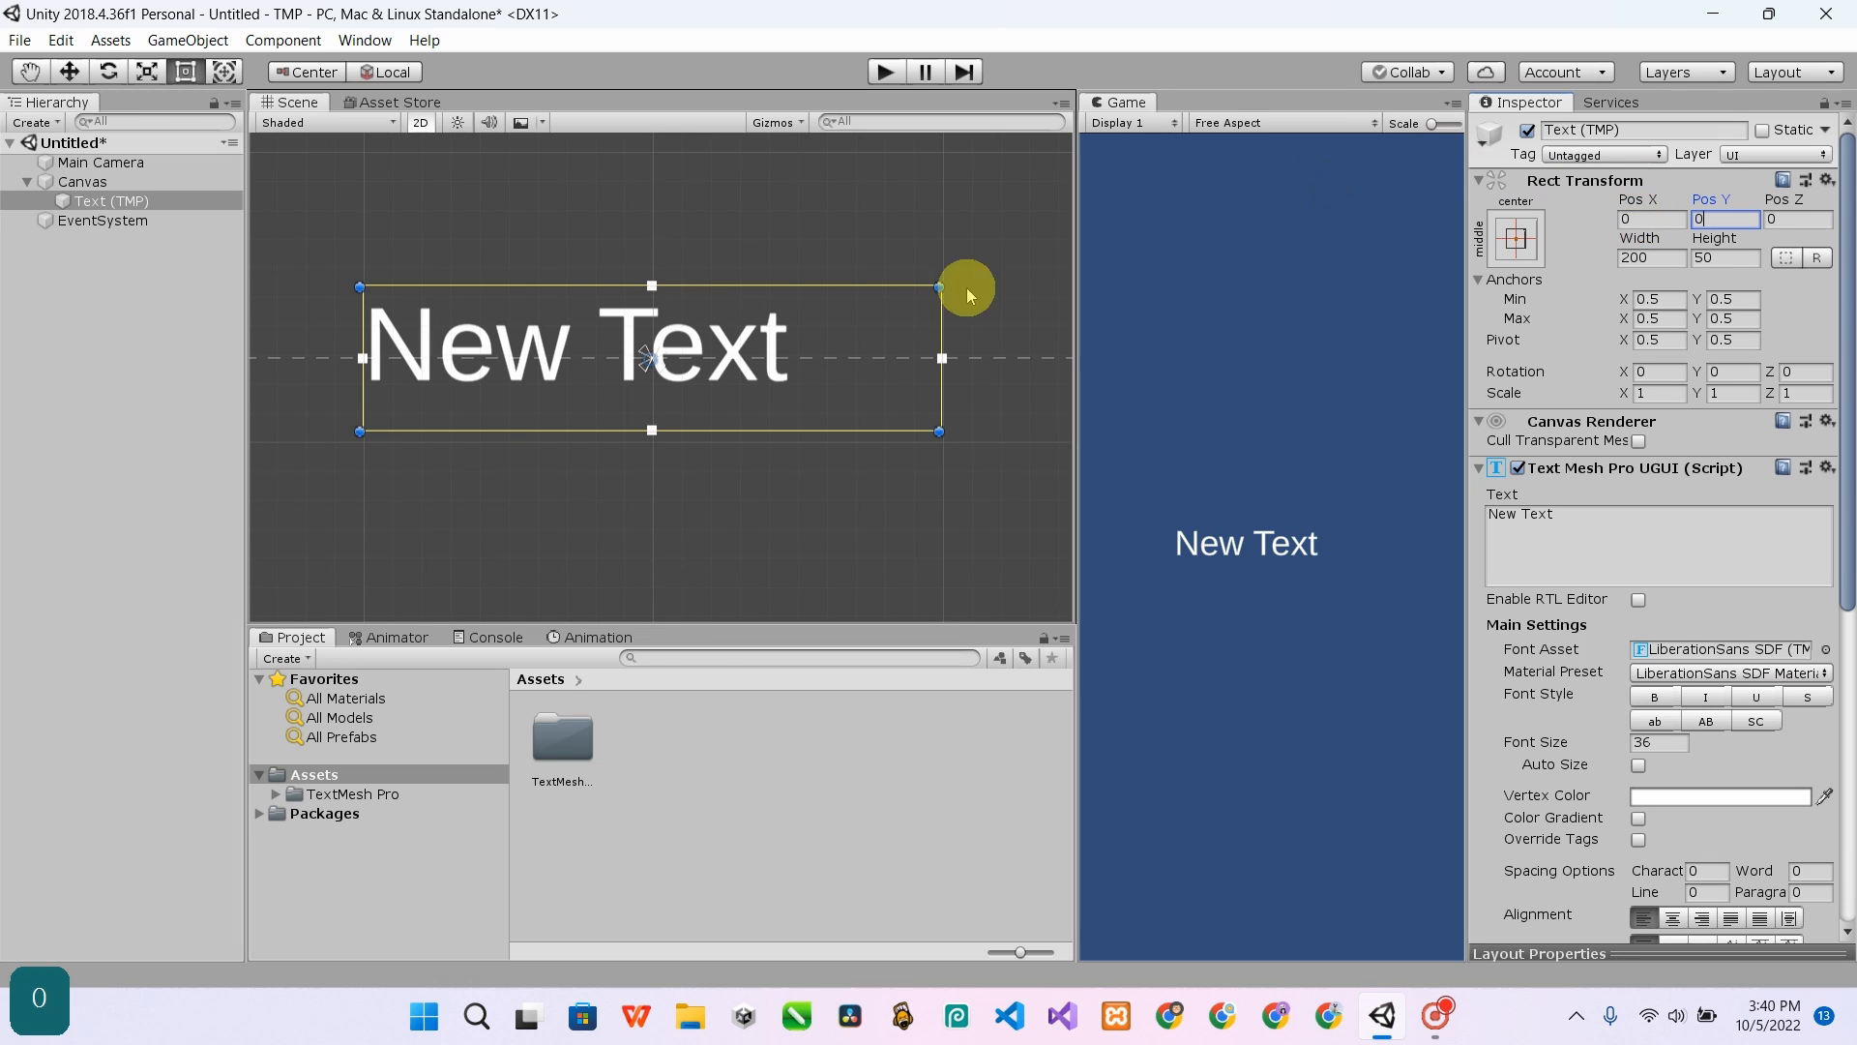
{"action": "double_click", "coordinate": [179, 201]}
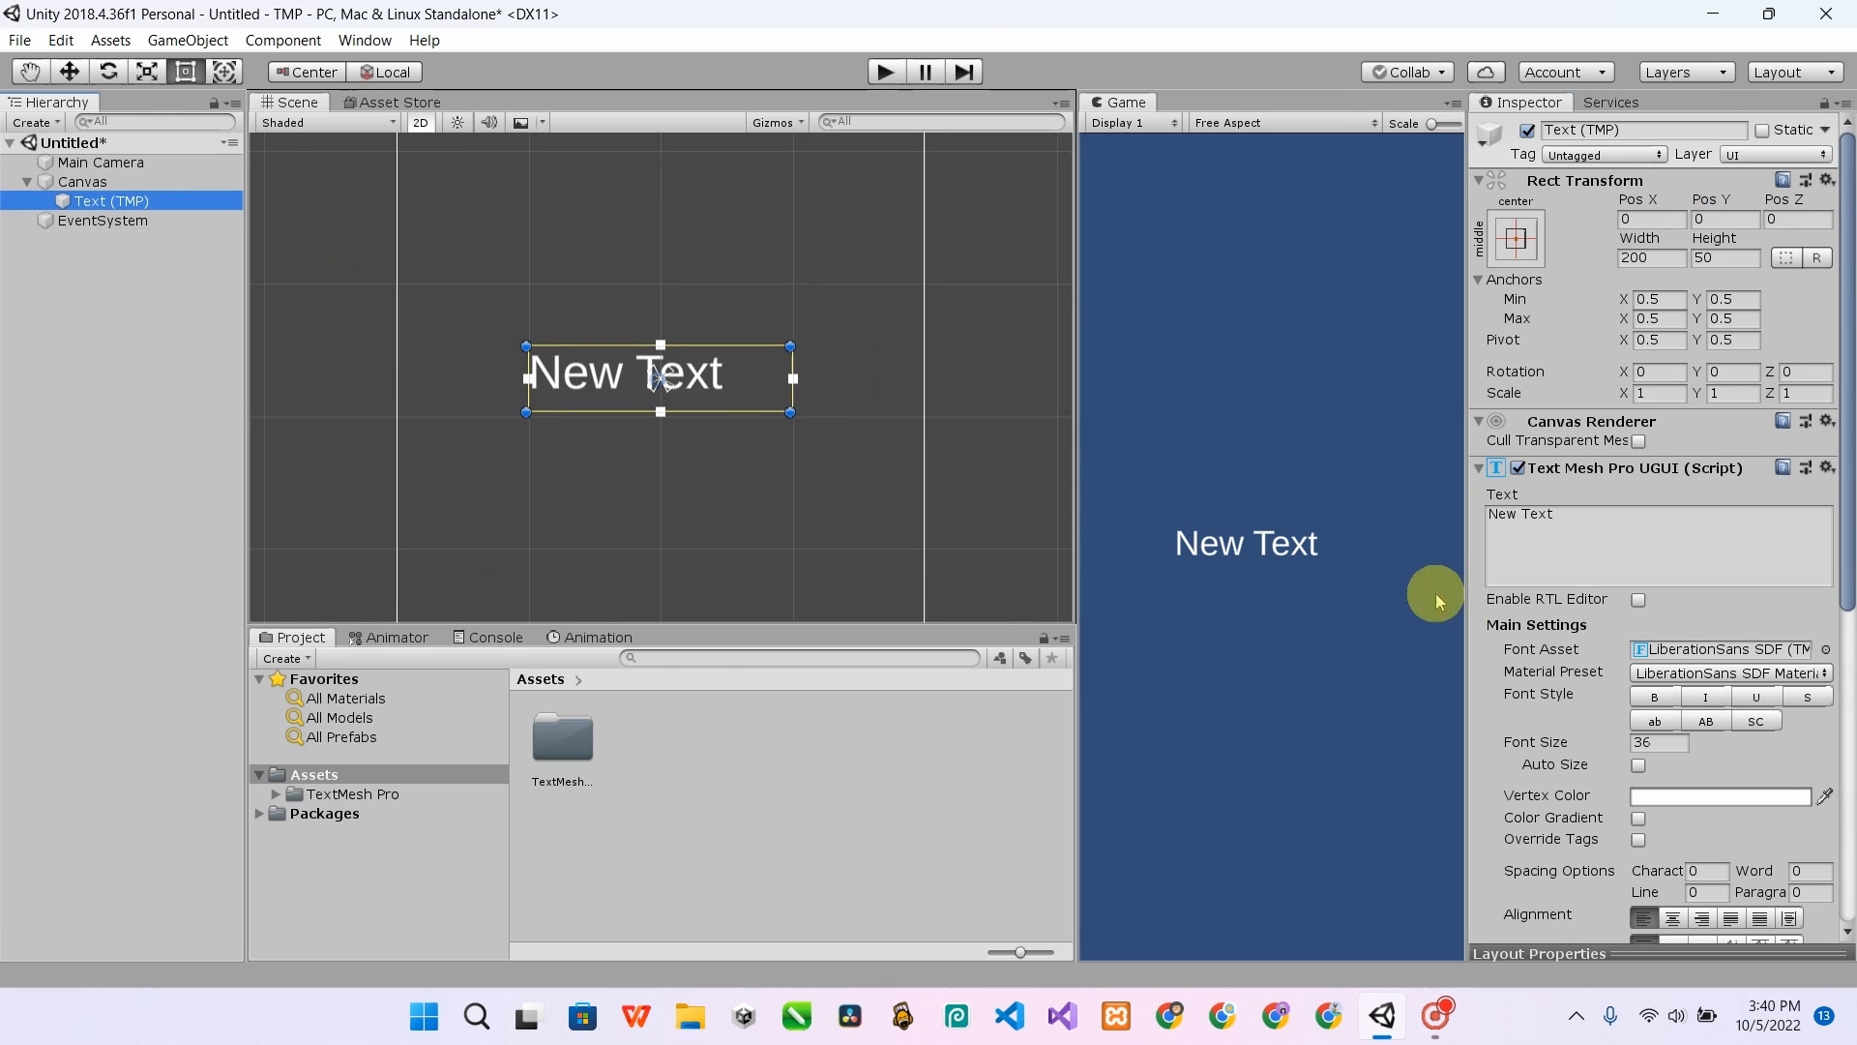
- Try the LiberationSans SDF - Fallback font asset on Text (TMP) and switch back to LiberationSans SDF
{"action": "scroll", "coordinate": [1591, 617], "scroll_direction": "down", "scroll_amount": 5}
{"action": "scroll", "coordinate": [1633, 624], "scroll_direction": "up", "scroll_amount": 3}
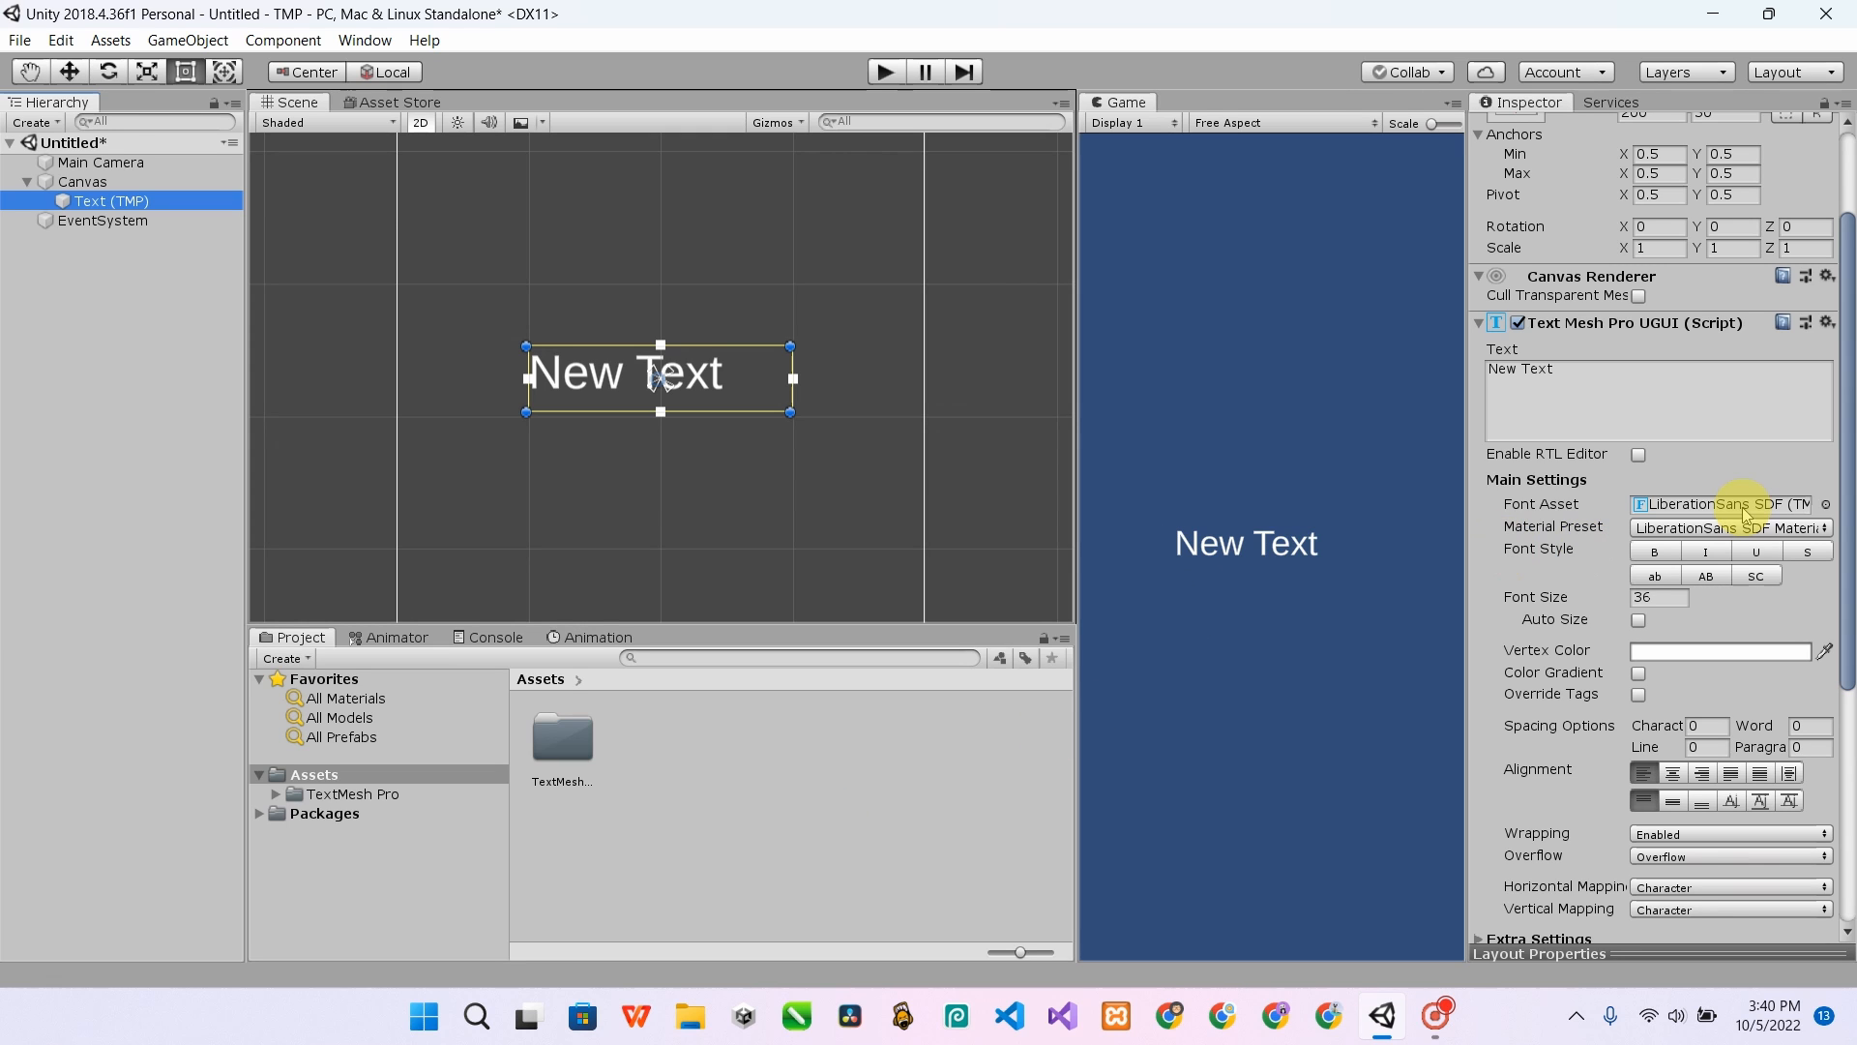
{"action": "left_click", "coordinate": [1825, 504]}
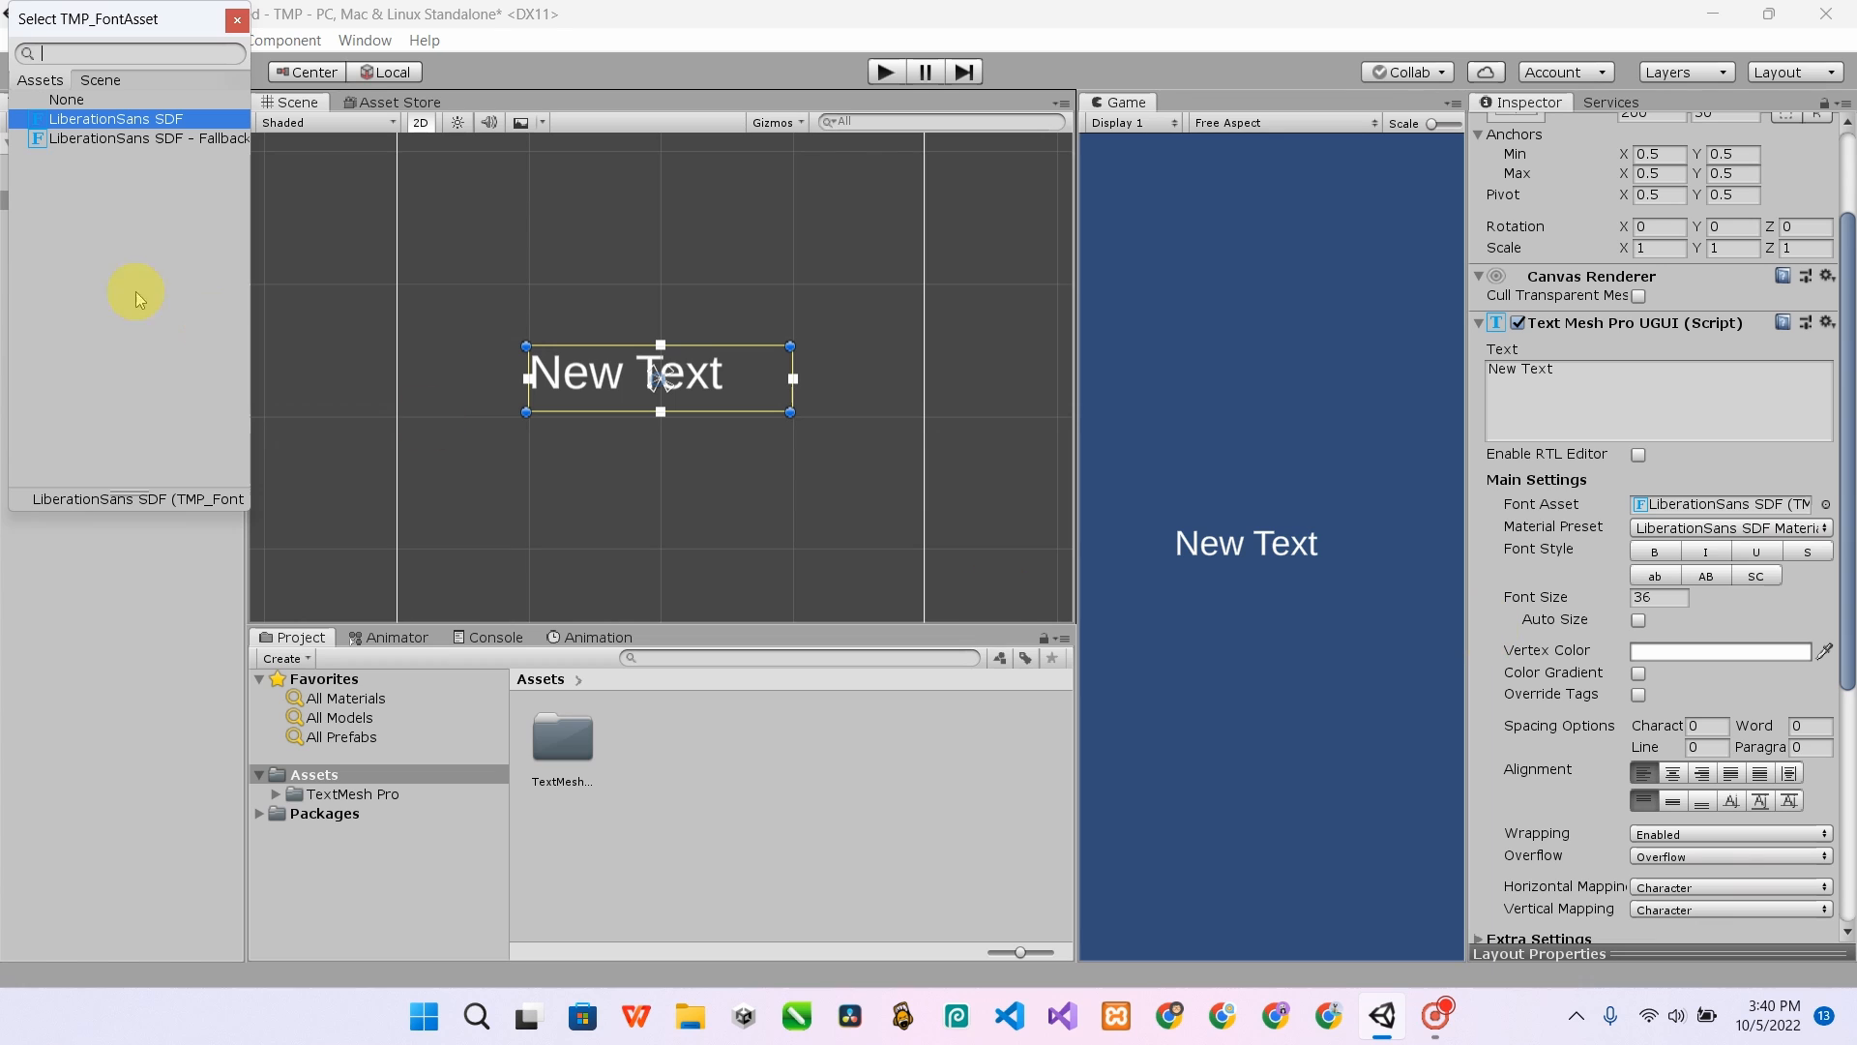
{"action": "left_click", "coordinate": [150, 141]}
{"action": "left_click", "coordinate": [118, 120]}
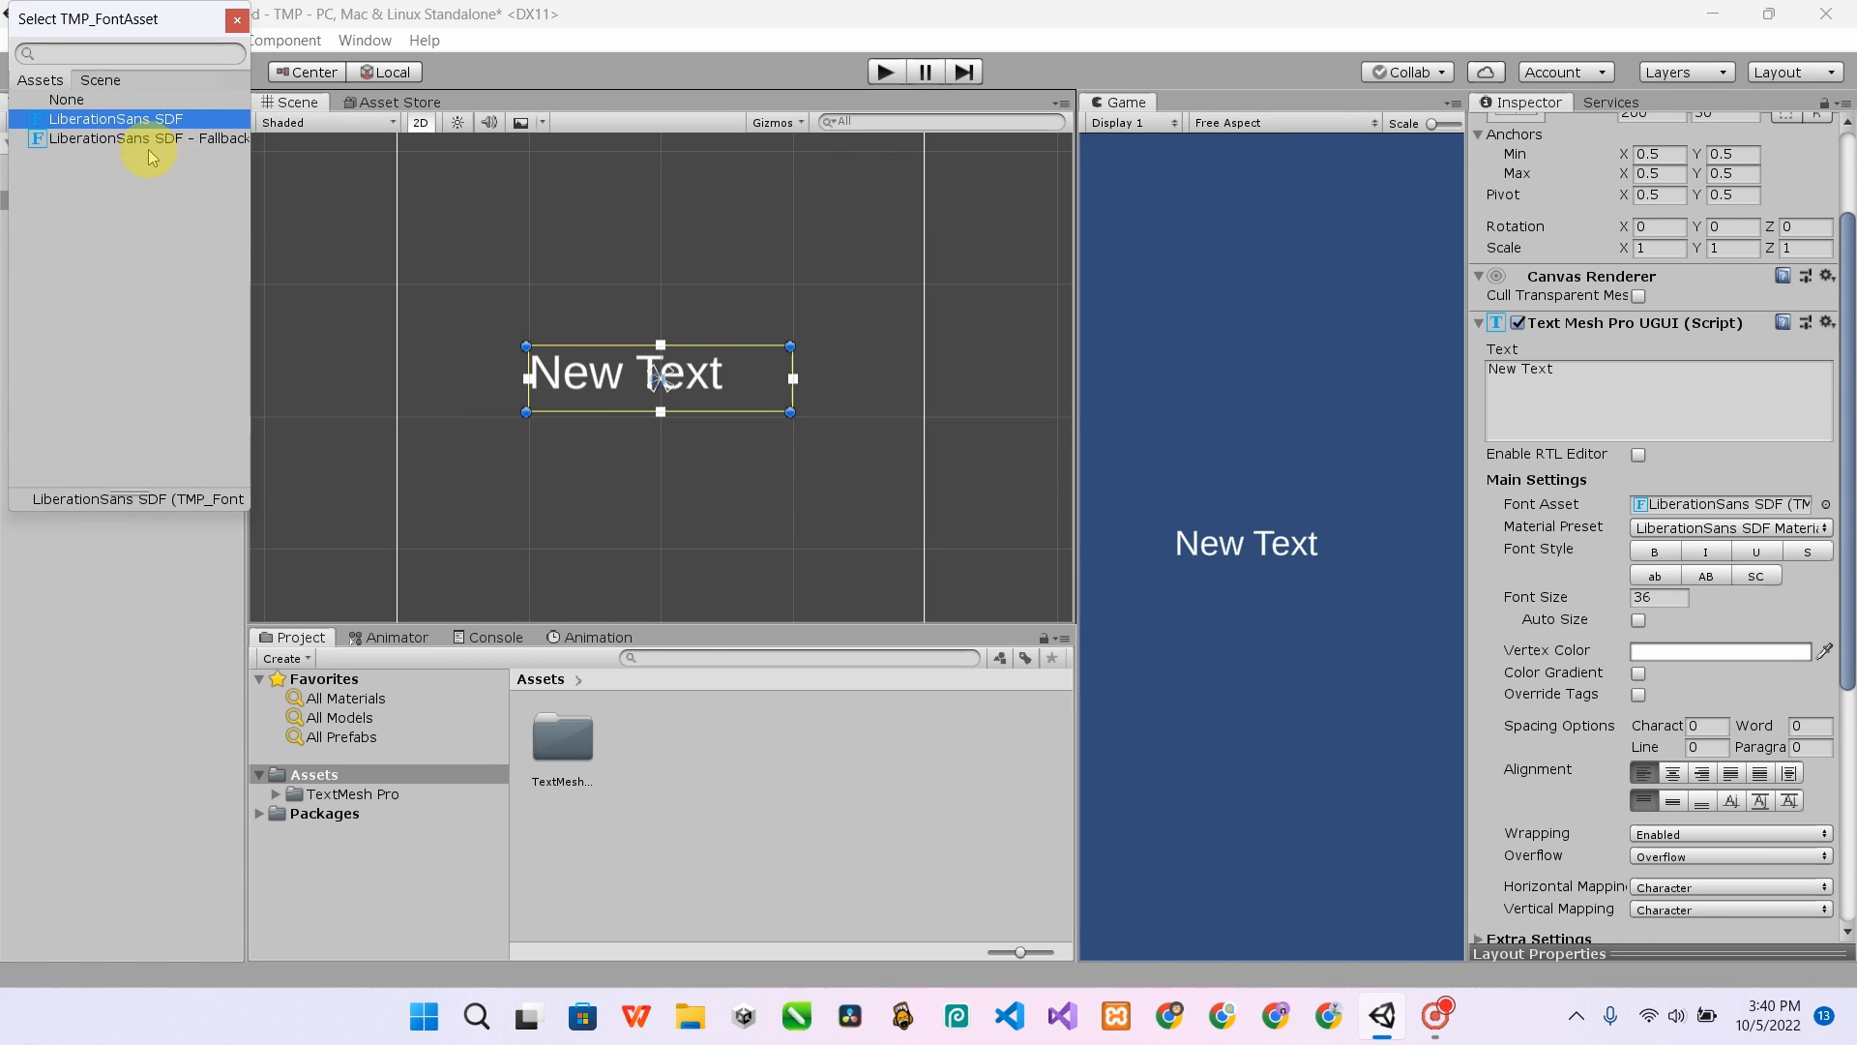
{"action": "left_click", "coordinate": [237, 20]}
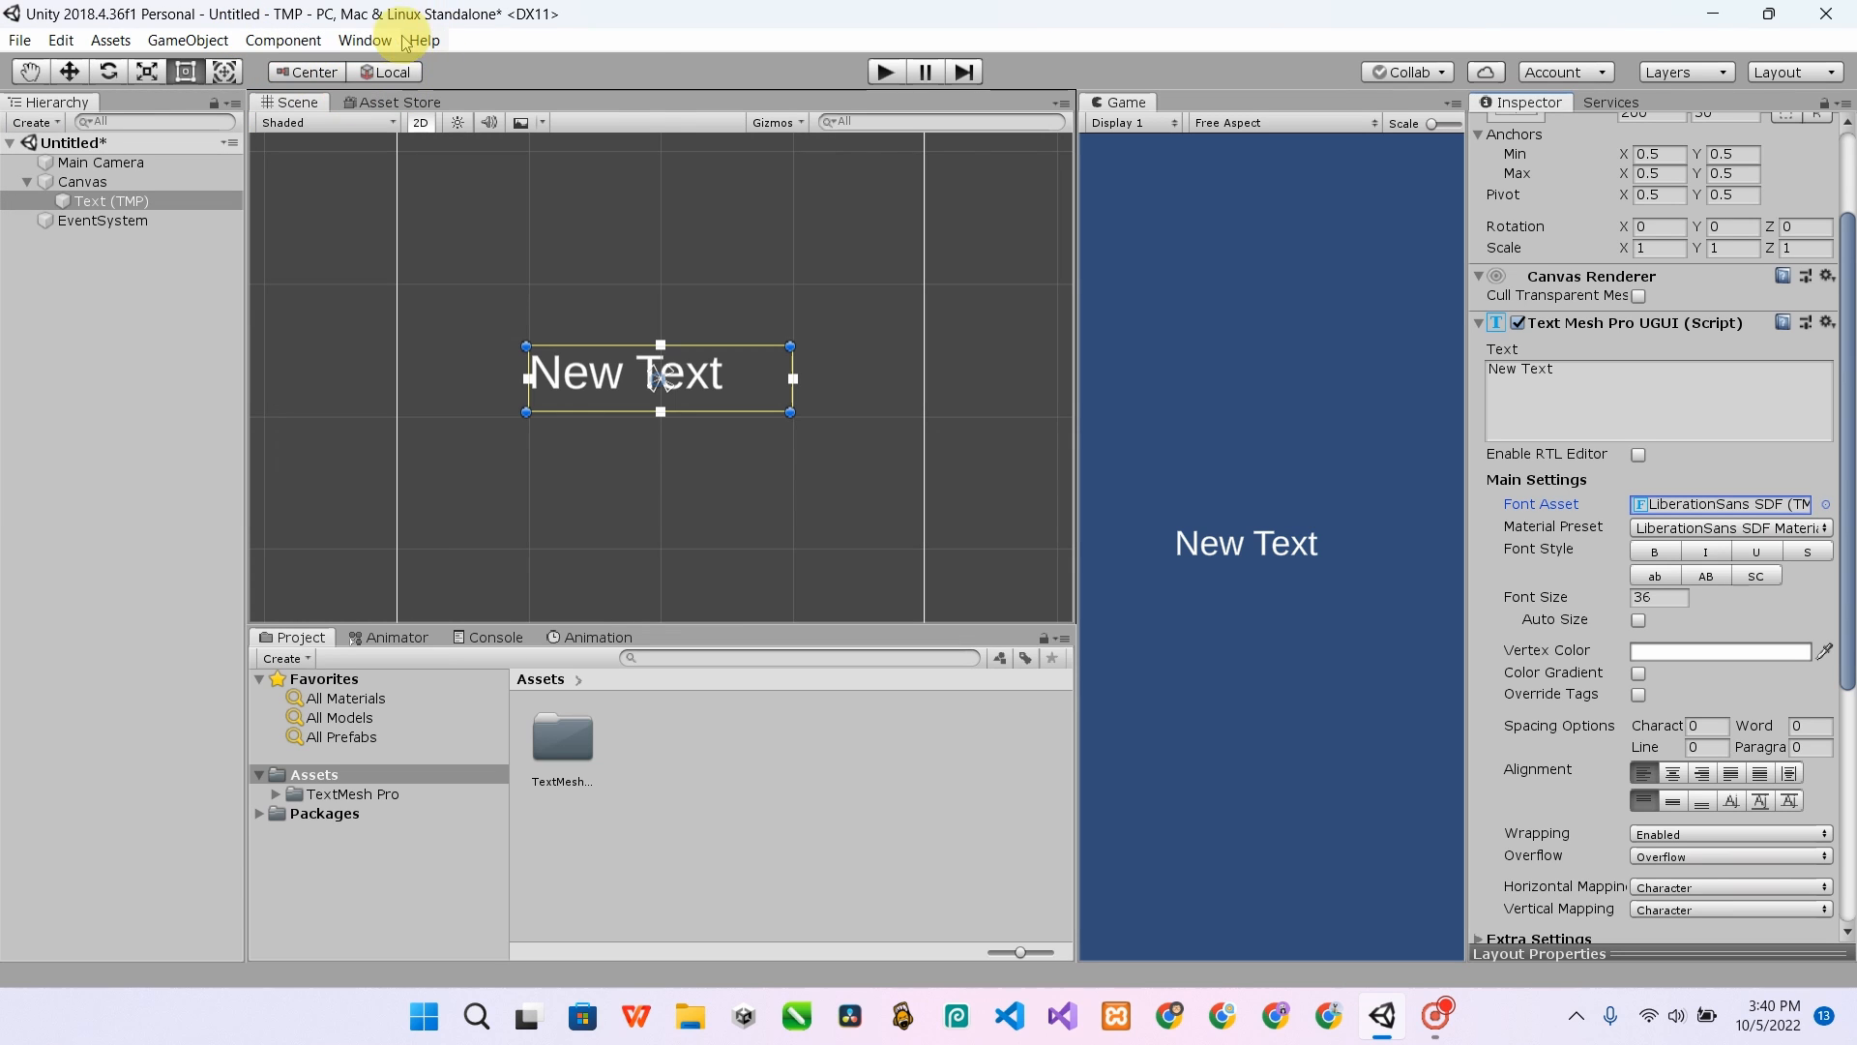
- Open TextMeshPro's Font Asset Creator to review its font settings, and close it
{"action": "left_click", "coordinate": [365, 40]}
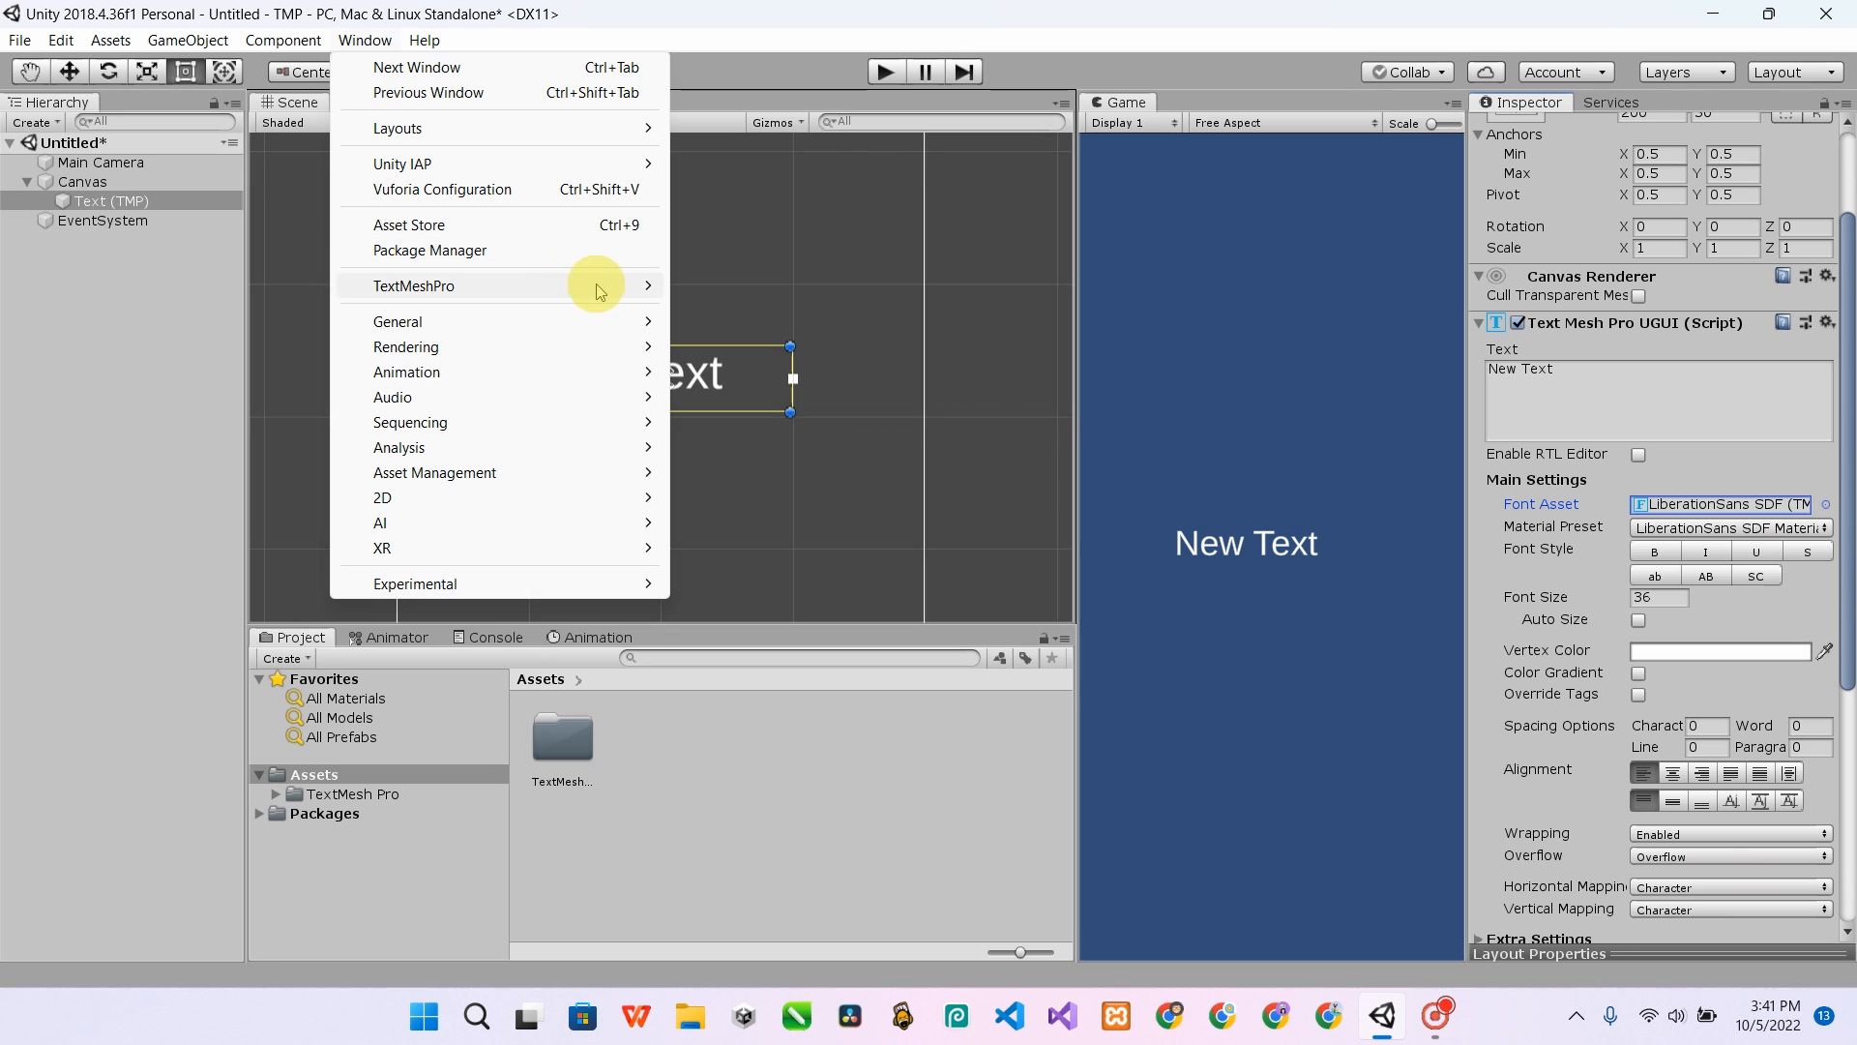
{"action": "mouse_move", "coordinate": [595, 285]}
{"action": "left_click", "coordinate": [784, 288]}
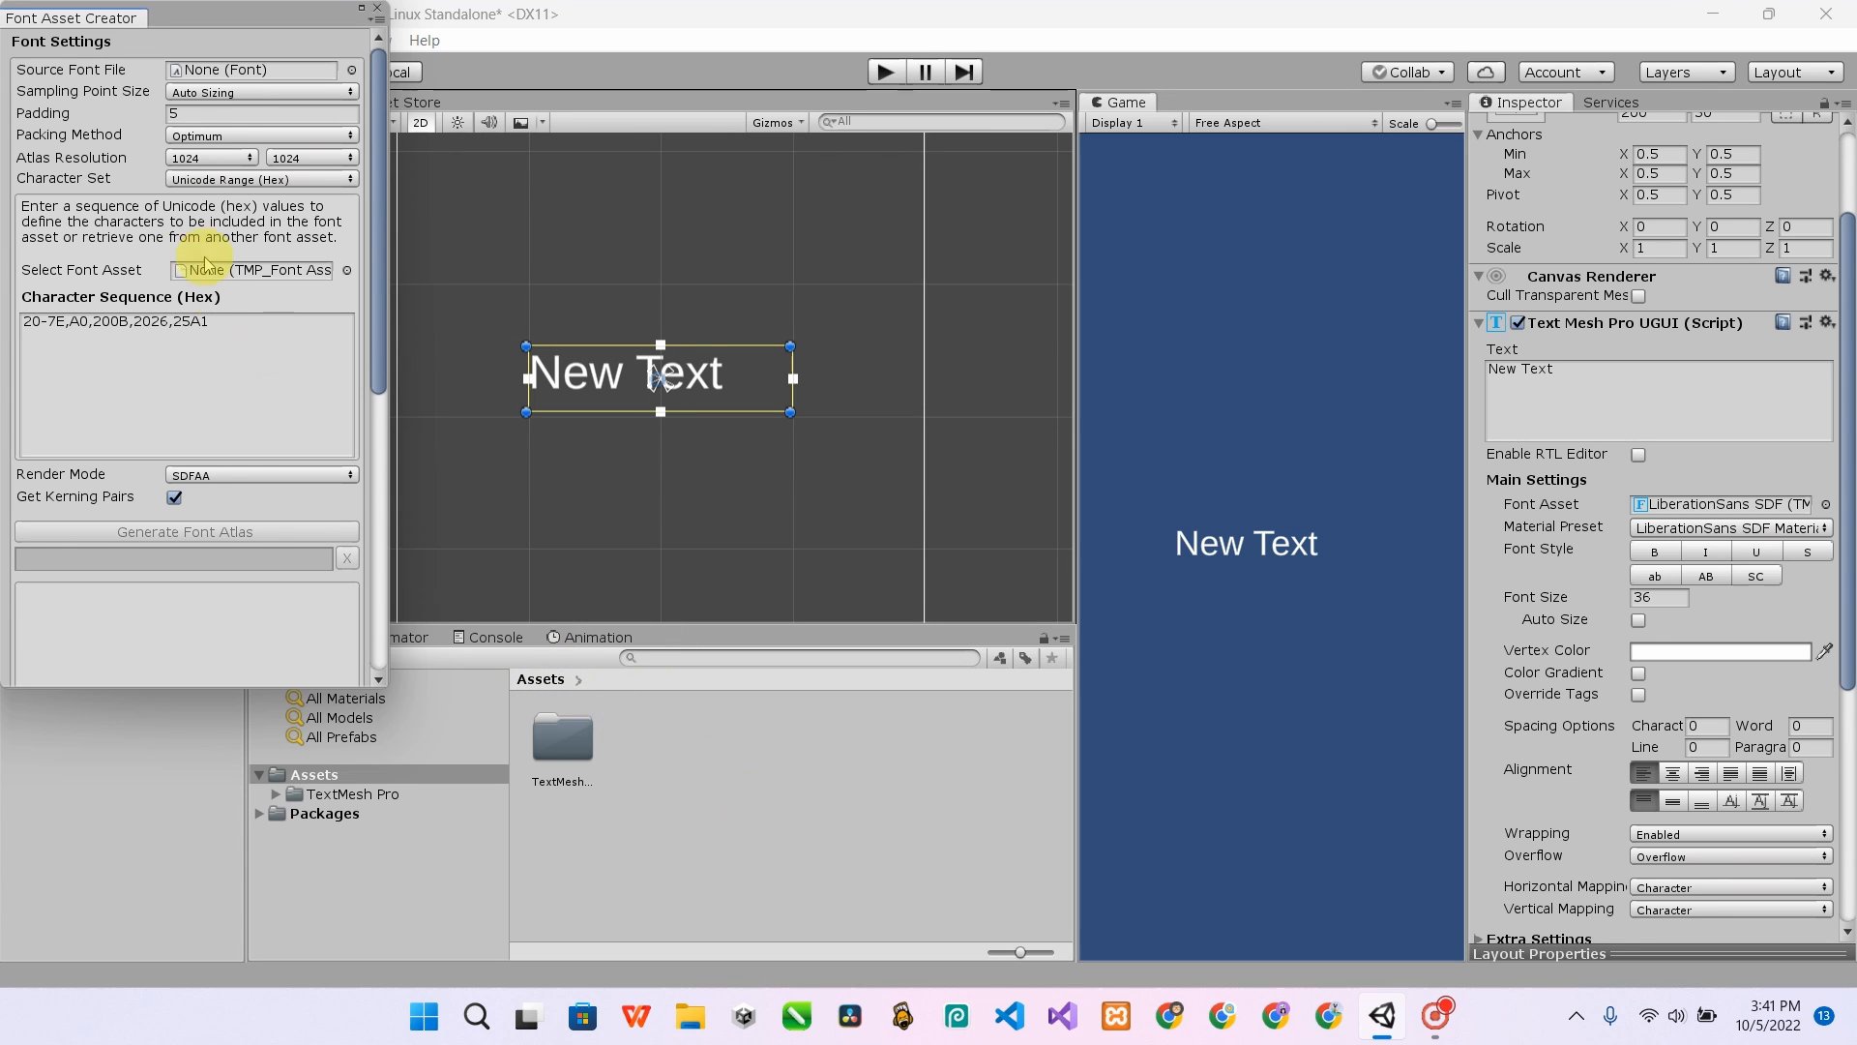
{"action": "left_click", "coordinate": [224, 76]}
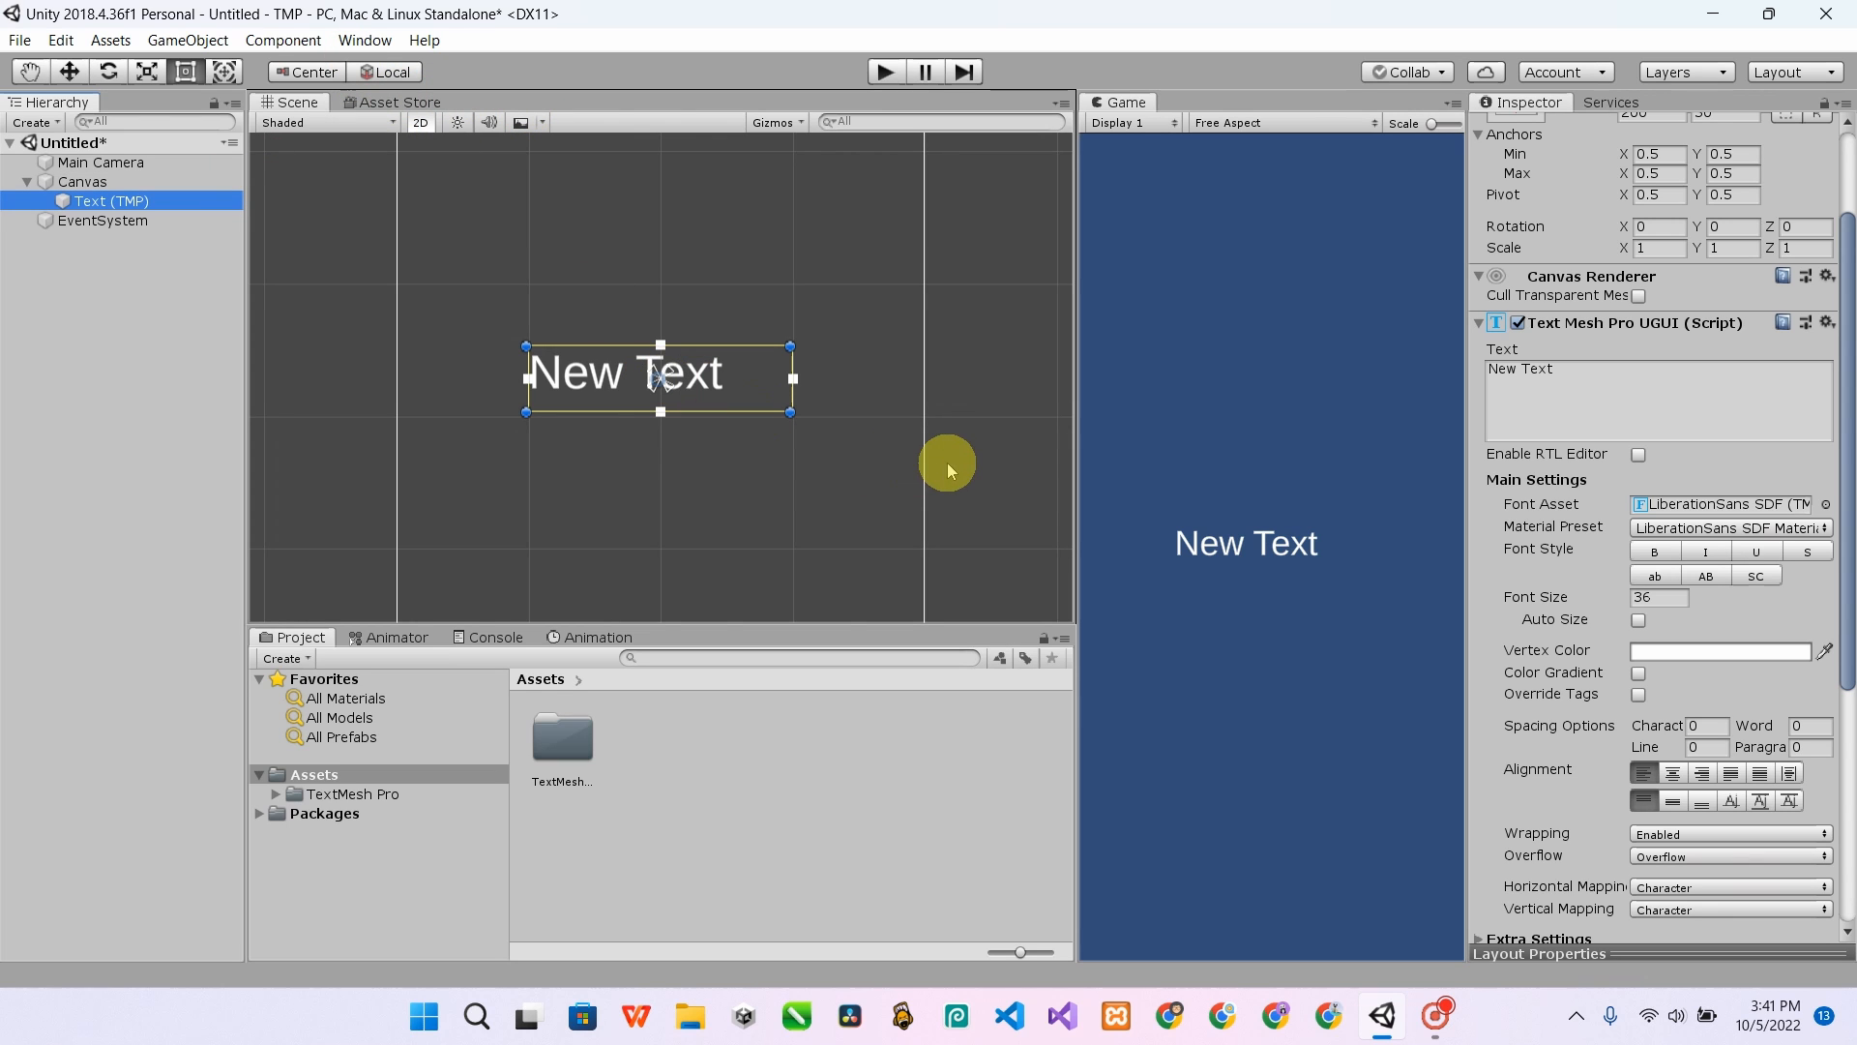
- Import the TMP Examples and Extras package into the project
{"action": "left_click", "coordinate": [365, 39]}
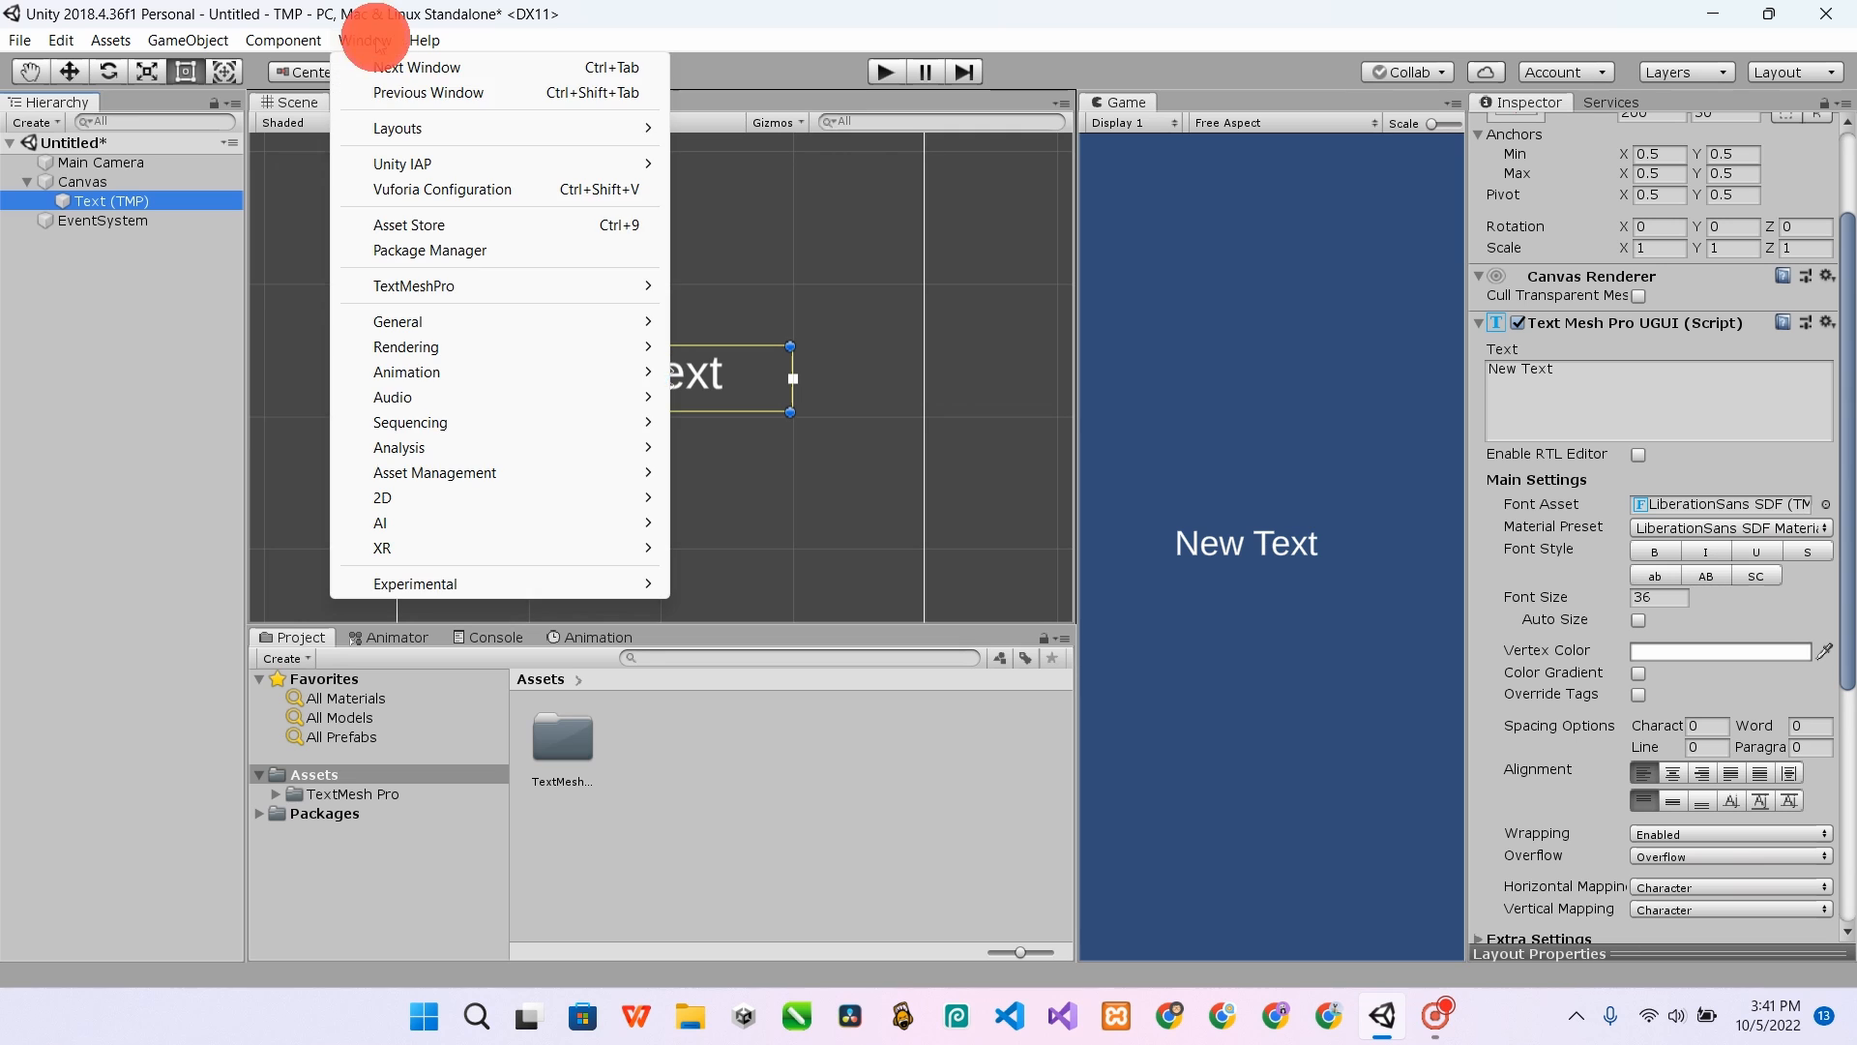
{"action": "mouse_move", "coordinate": [628, 285]}
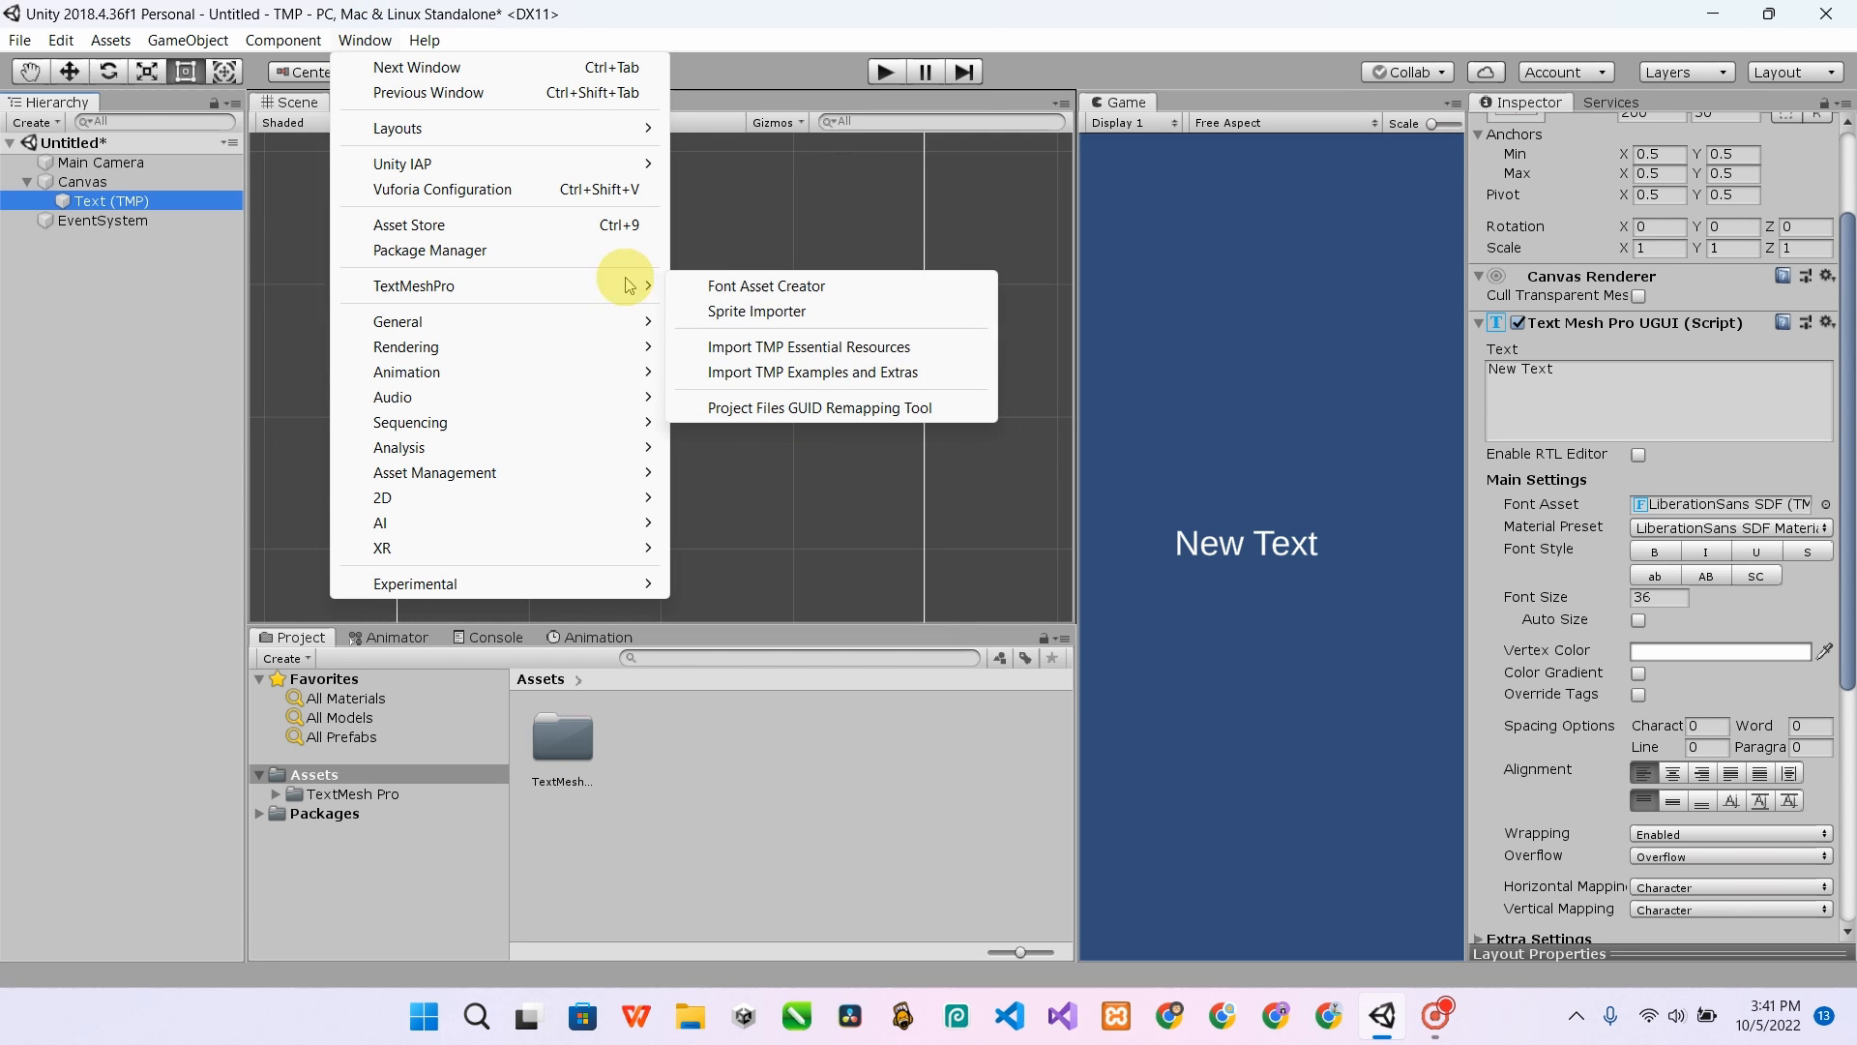
{"action": "left_click", "coordinate": [851, 372]}
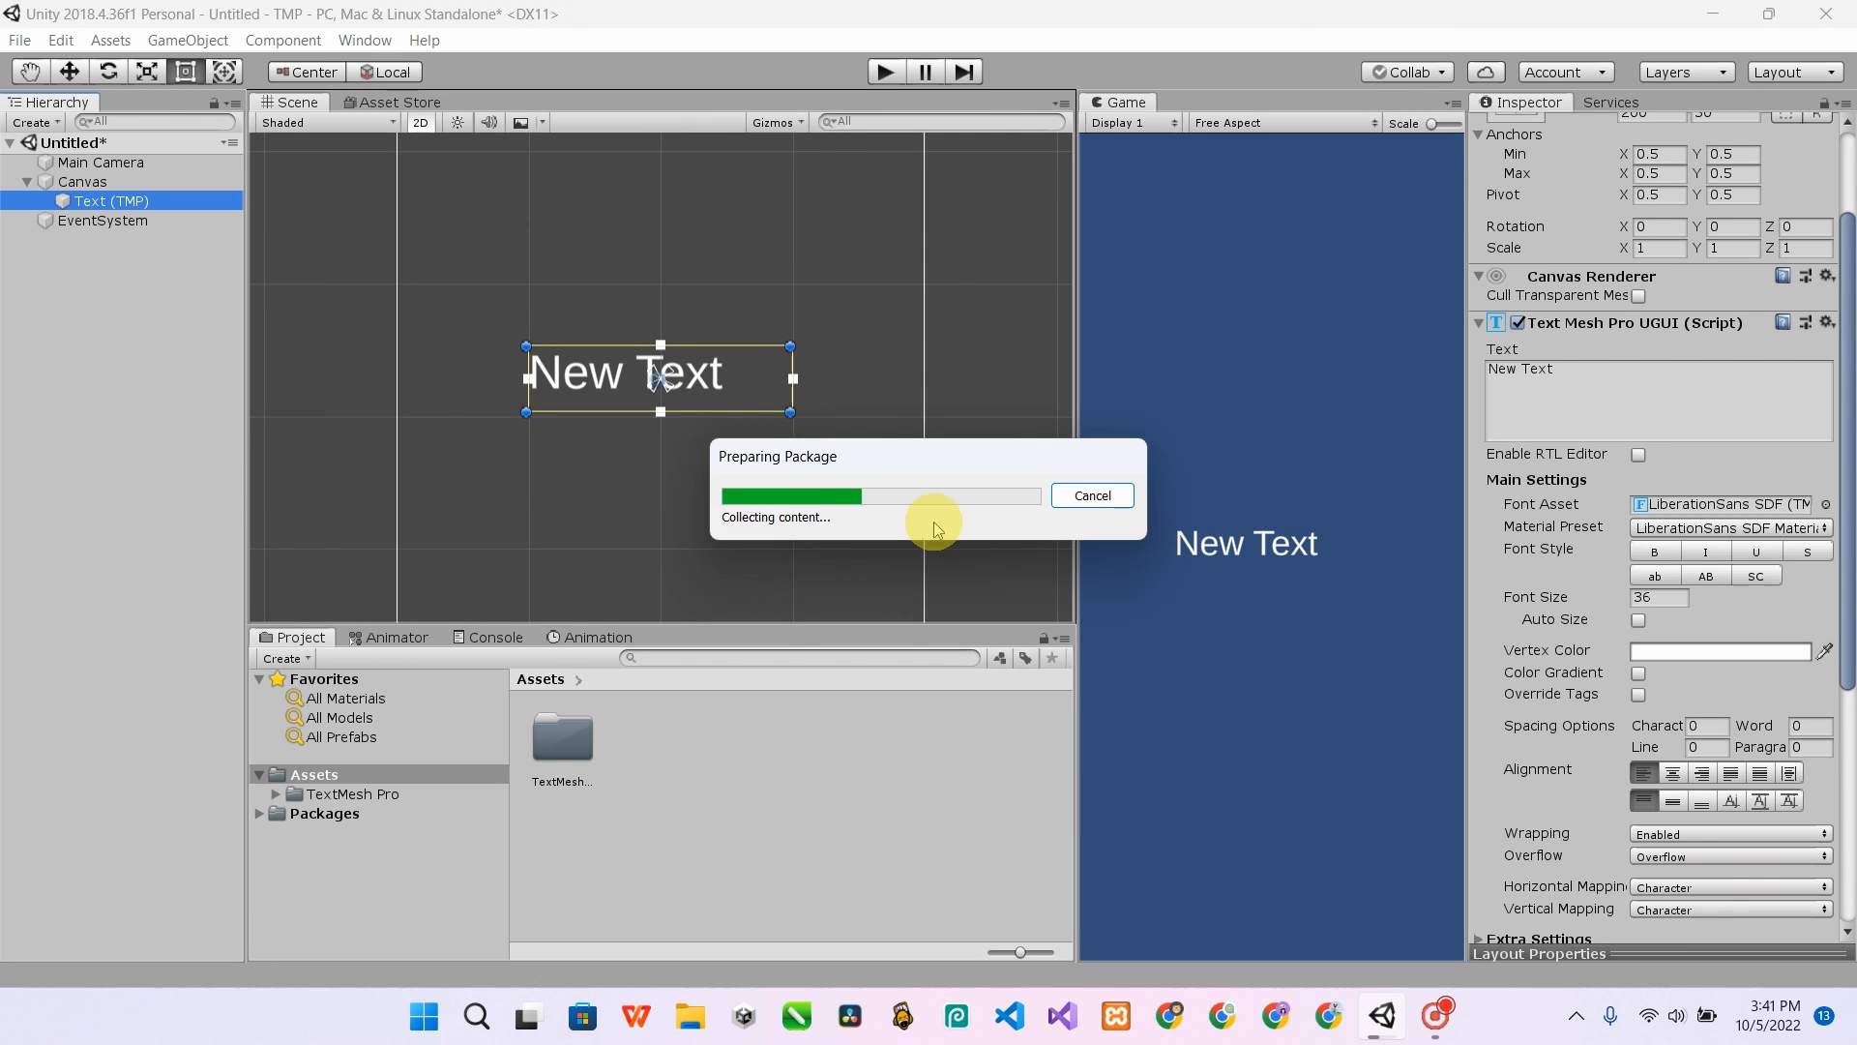
{"action": "left_click", "coordinate": [519, 721]}
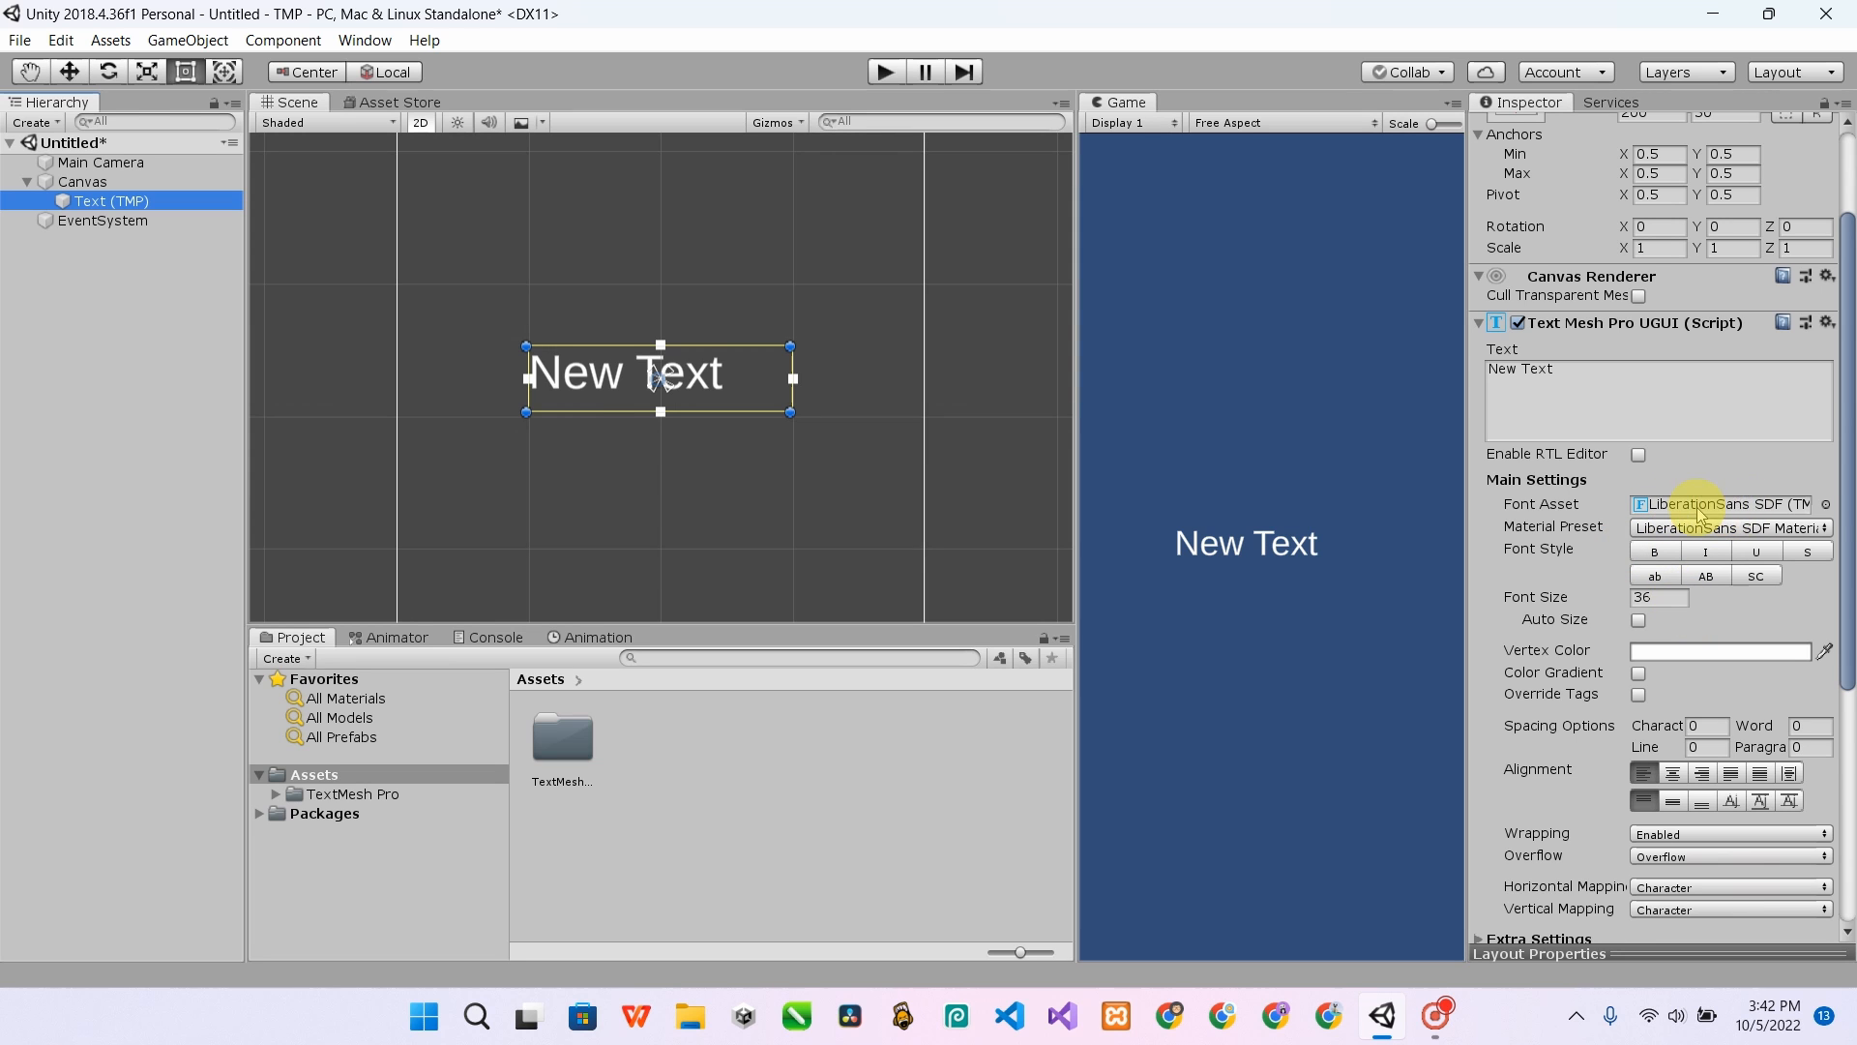
- Try the available font assets on Text (TMP) one after another, from Anton SDF to Roboto-Bold SDF, leaving Roboto-Bold SDF assigned
{"action": "left_click", "coordinate": [1826, 505]}
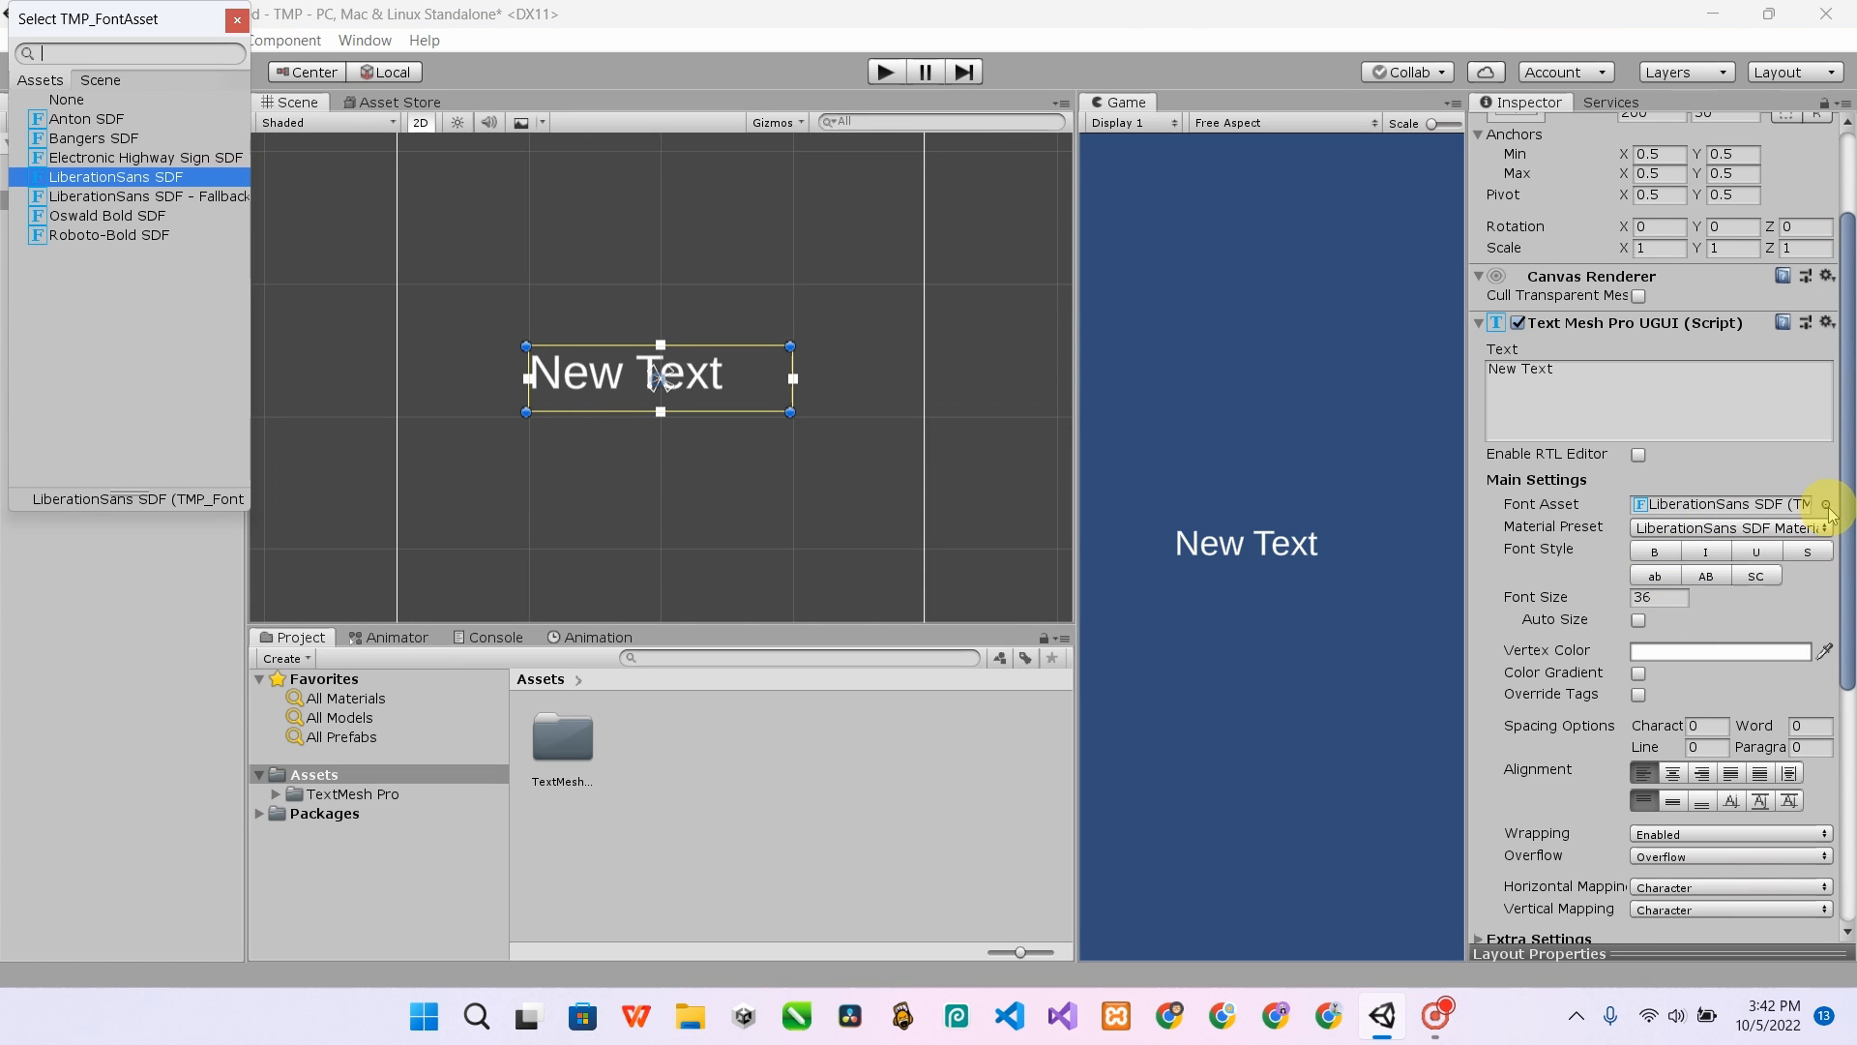
{"action": "left_click_drag", "start_coordinate": [121, 19], "coordinate": [530, 156]}
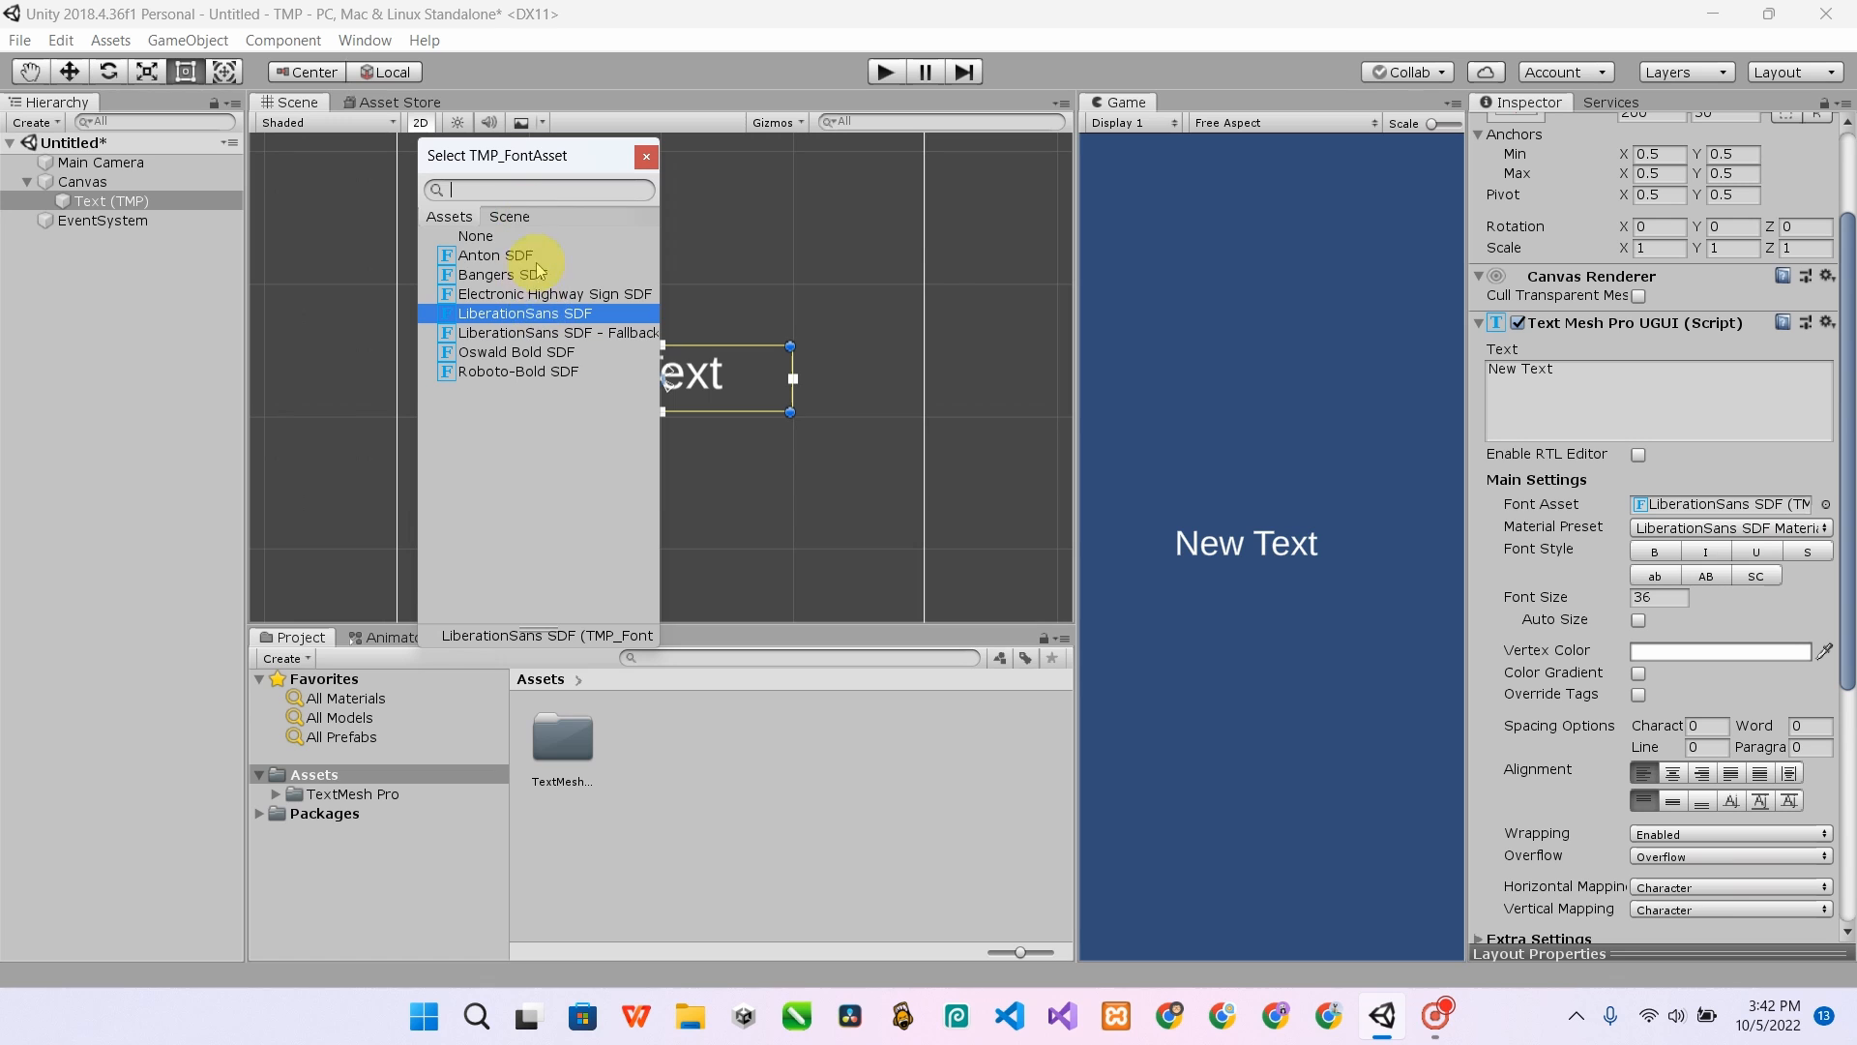
{"action": "left_click", "coordinate": [498, 257]}
{"action": "left_click", "coordinate": [503, 276]}
{"action": "left_click", "coordinate": [513, 294]}
{"action": "left_click", "coordinate": [523, 314]}
{"action": "left_click", "coordinate": [527, 333]}
{"action": "left_click", "coordinate": [522, 353]}
{"action": "left_click", "coordinate": [522, 371]}
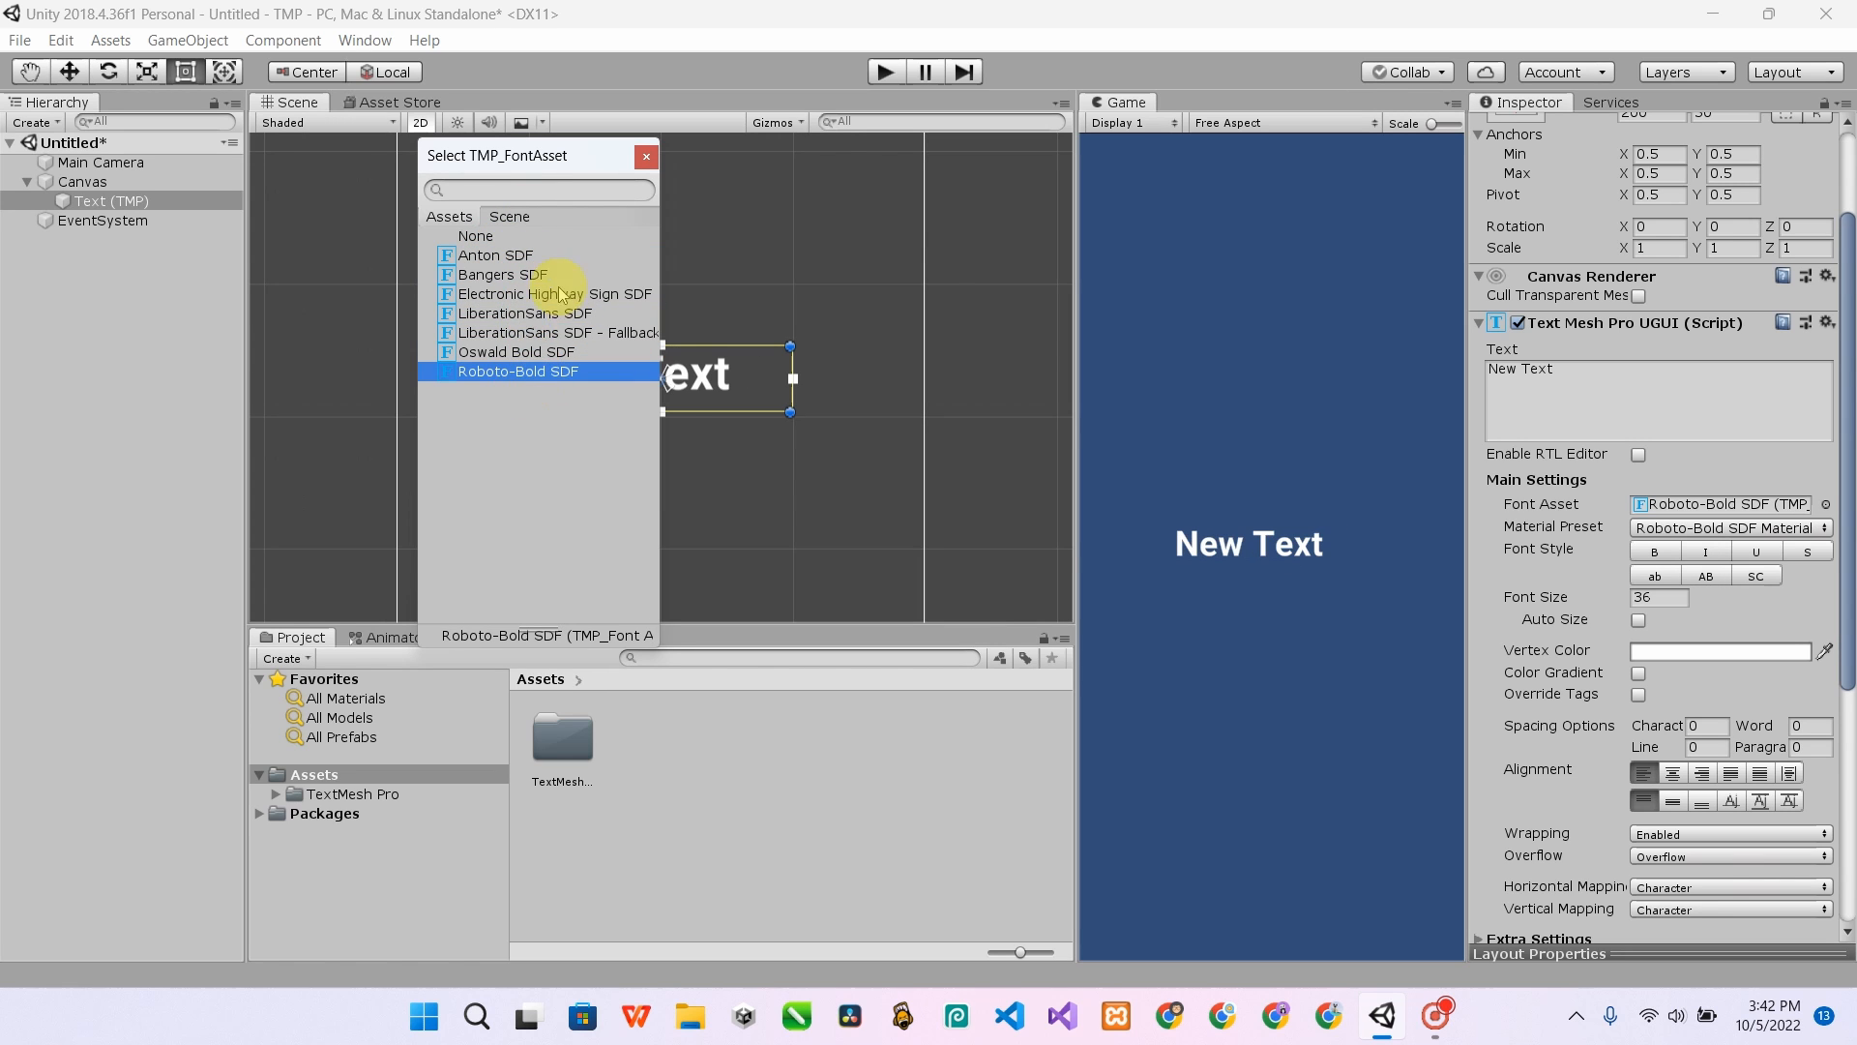
{"action": "left_click", "coordinate": [642, 160]}
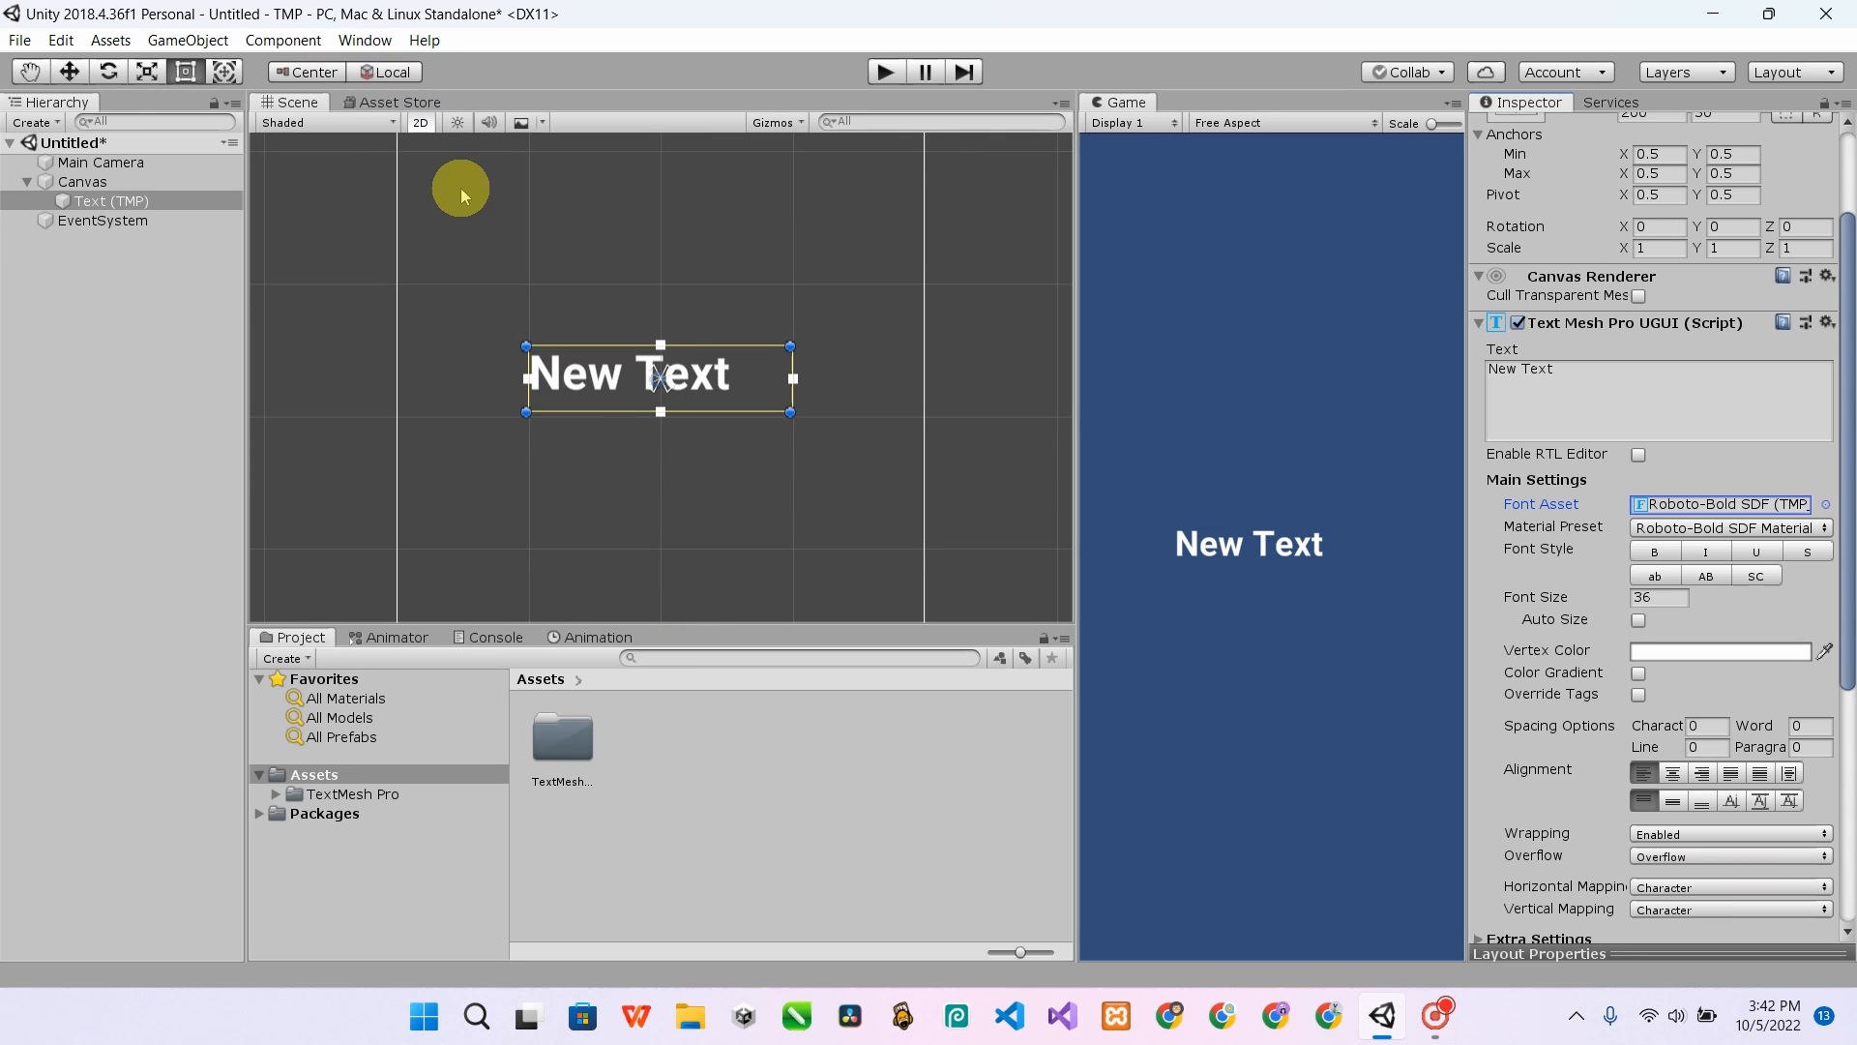
- Switch to File Explorer and open the Fonts folder inside the Windows folder on Local Disk (C:)
{"action": "left_click", "coordinate": [690, 1014]}
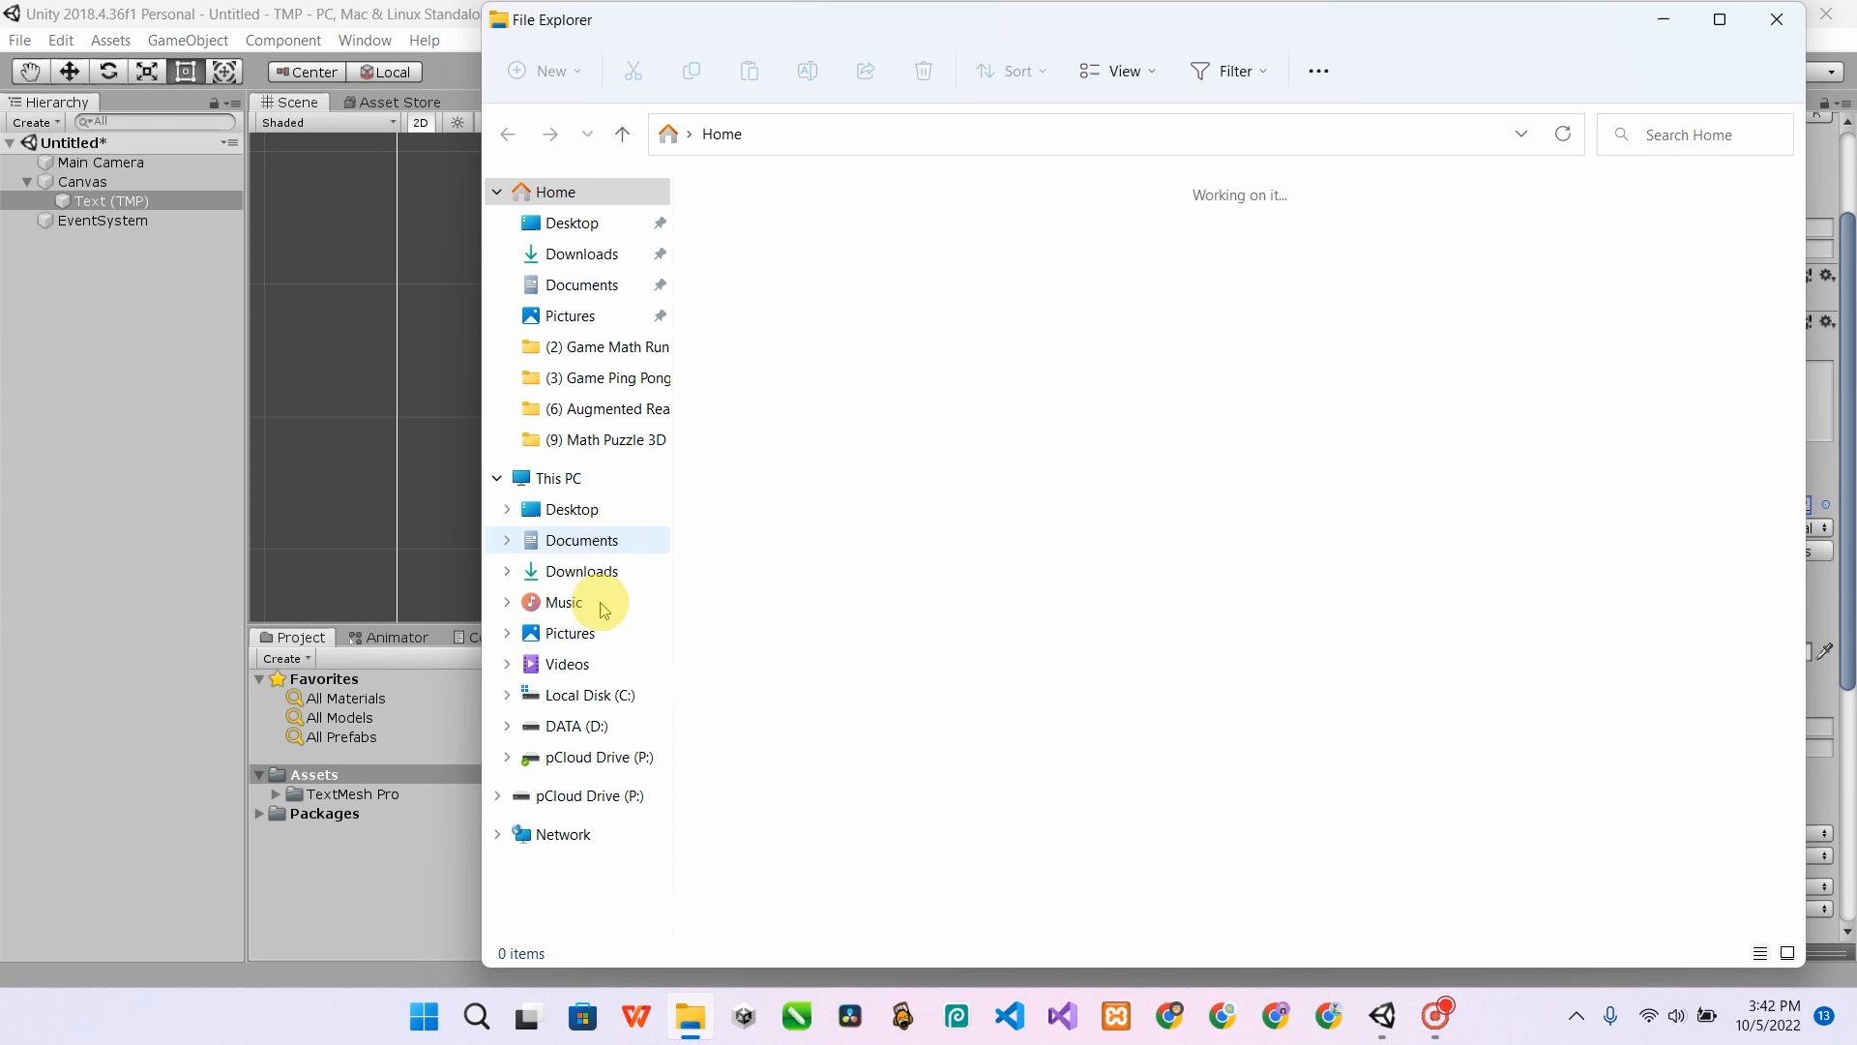
{"action": "left_click", "coordinate": [571, 478]}
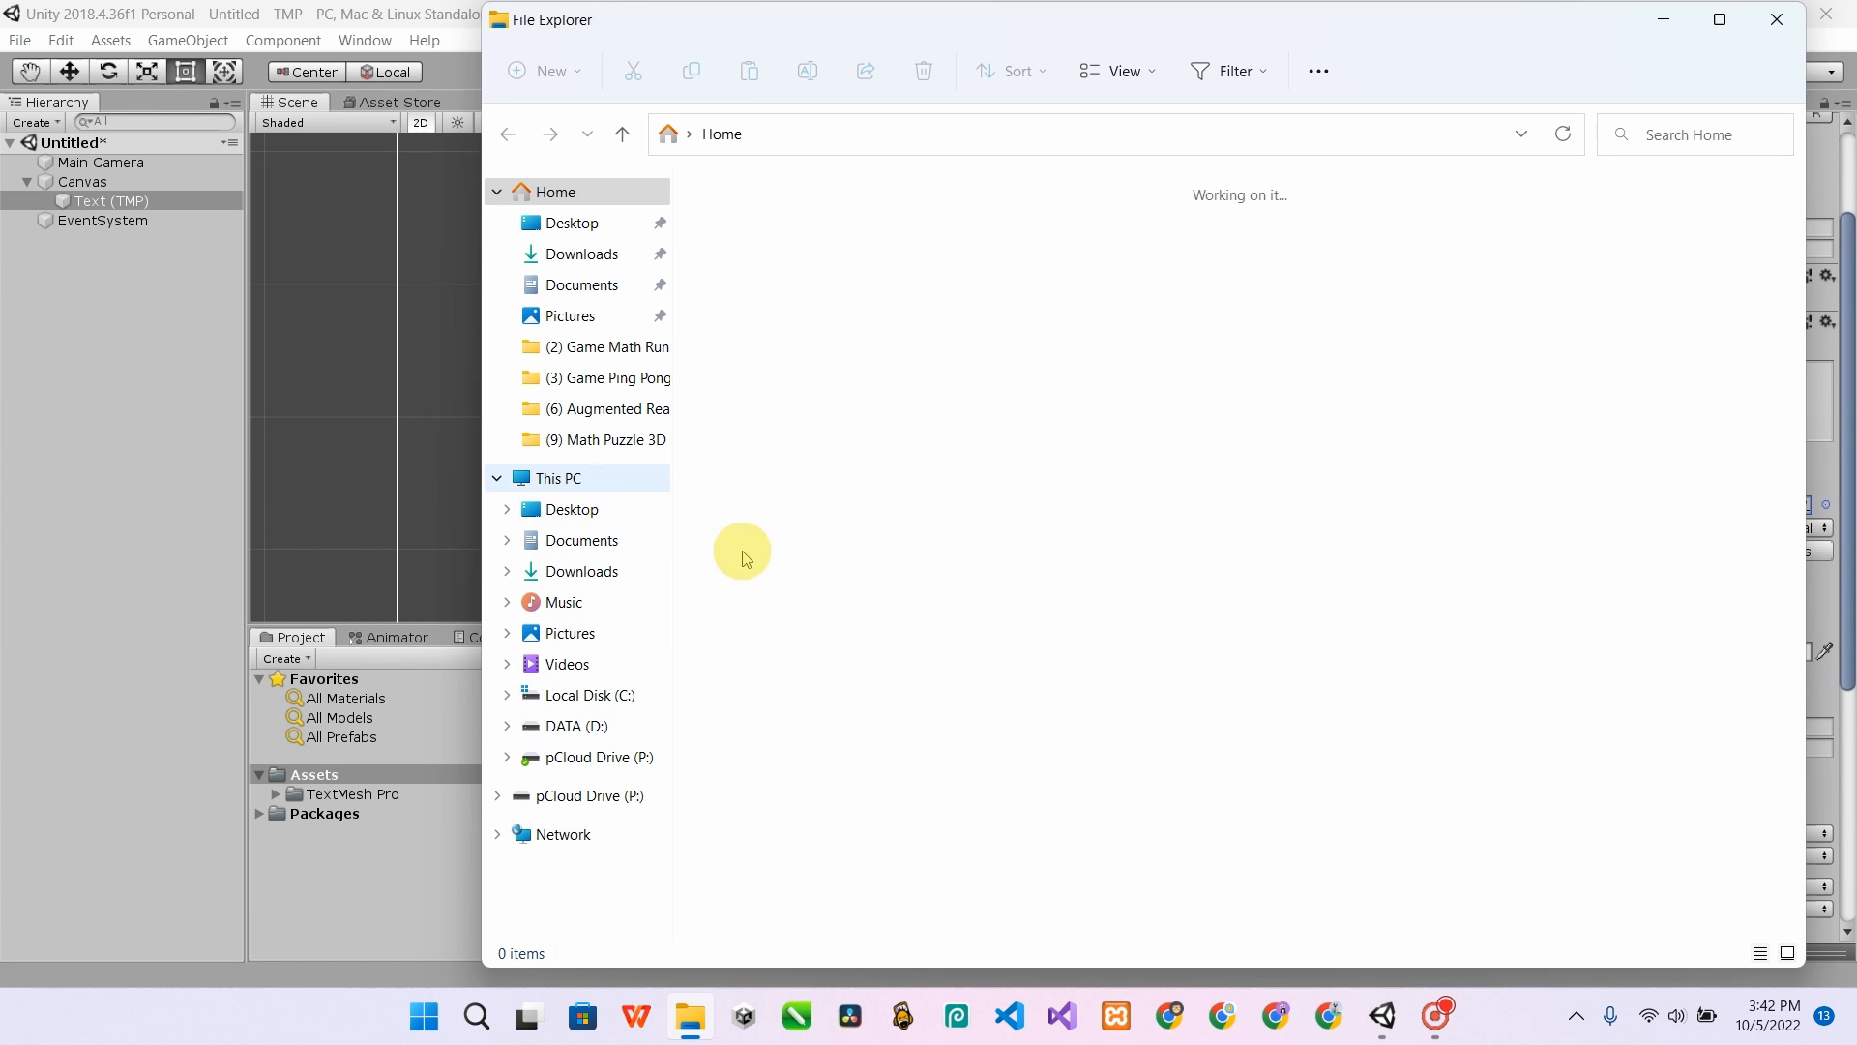
{"action": "double_click", "coordinate": [817, 397]}
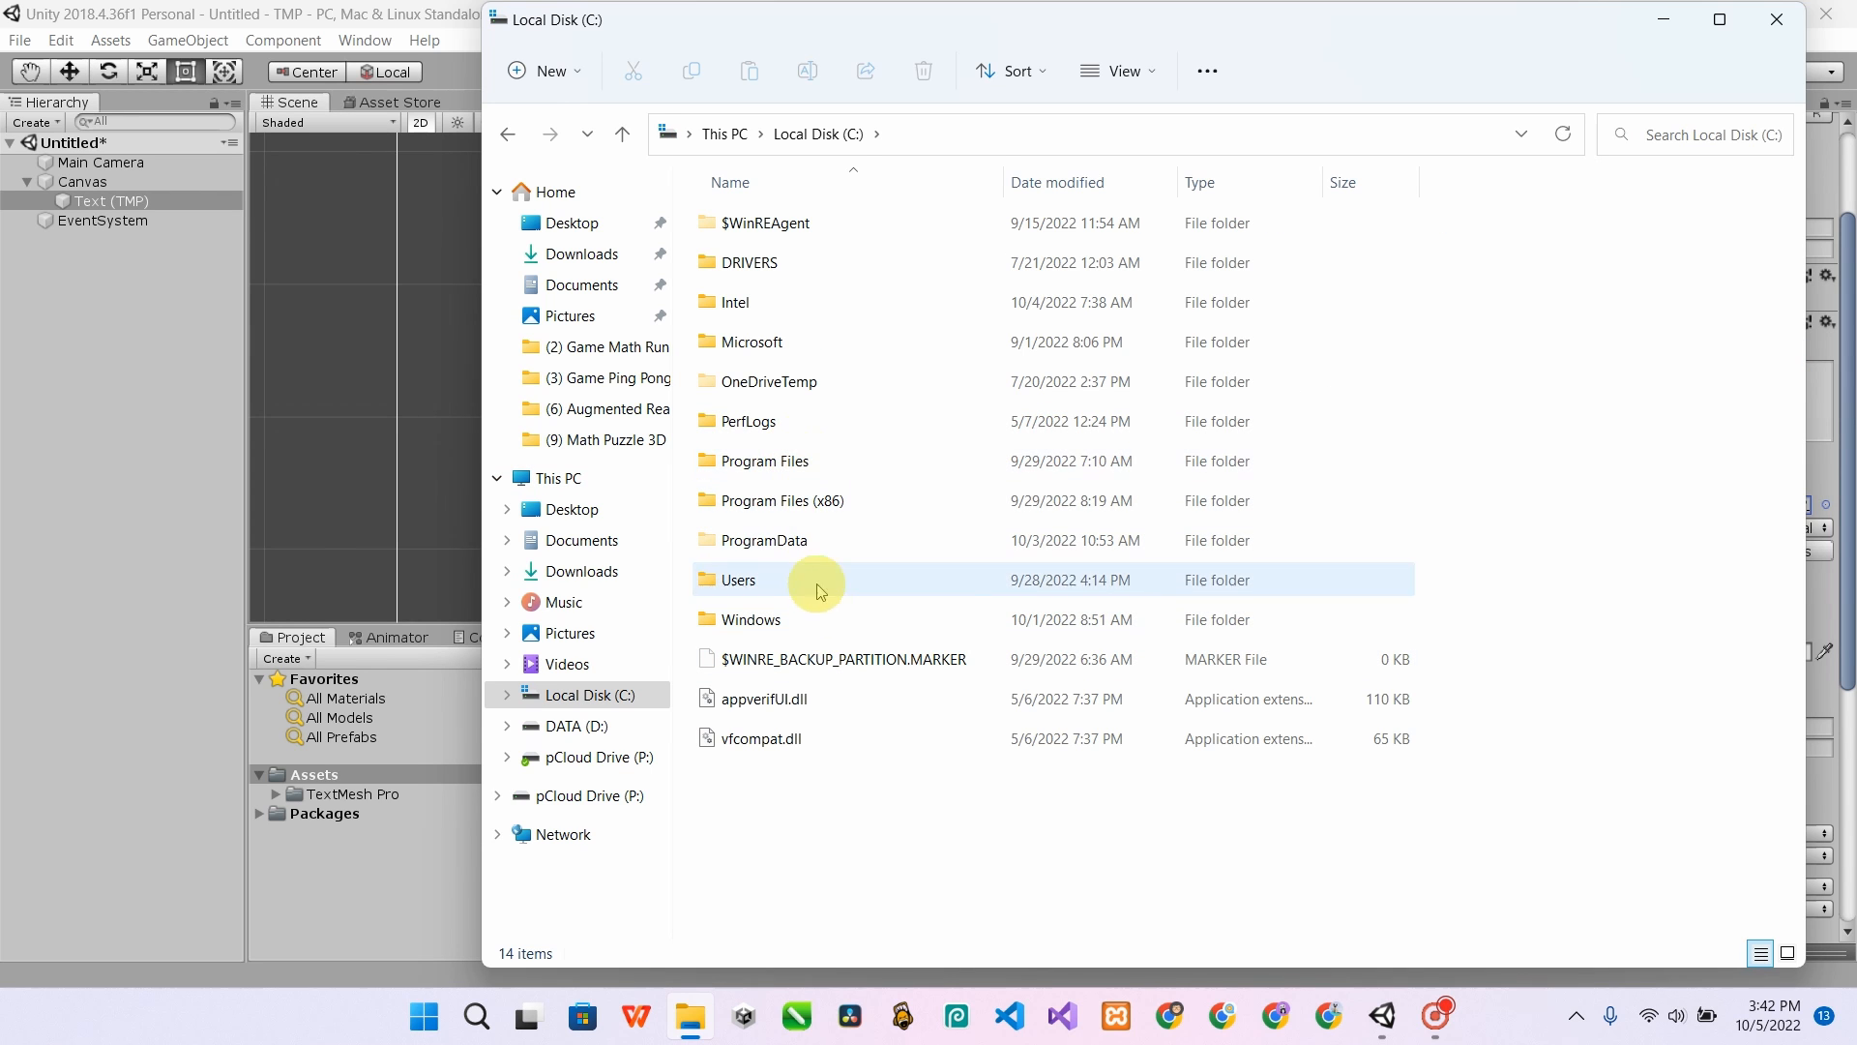
{"action": "left_click", "coordinate": [830, 631]}
{"action": "double_click", "coordinate": [830, 630]}
{"action": "scroll", "coordinate": [769, 640], "scroll_direction": "down", "scroll_amount": 4}
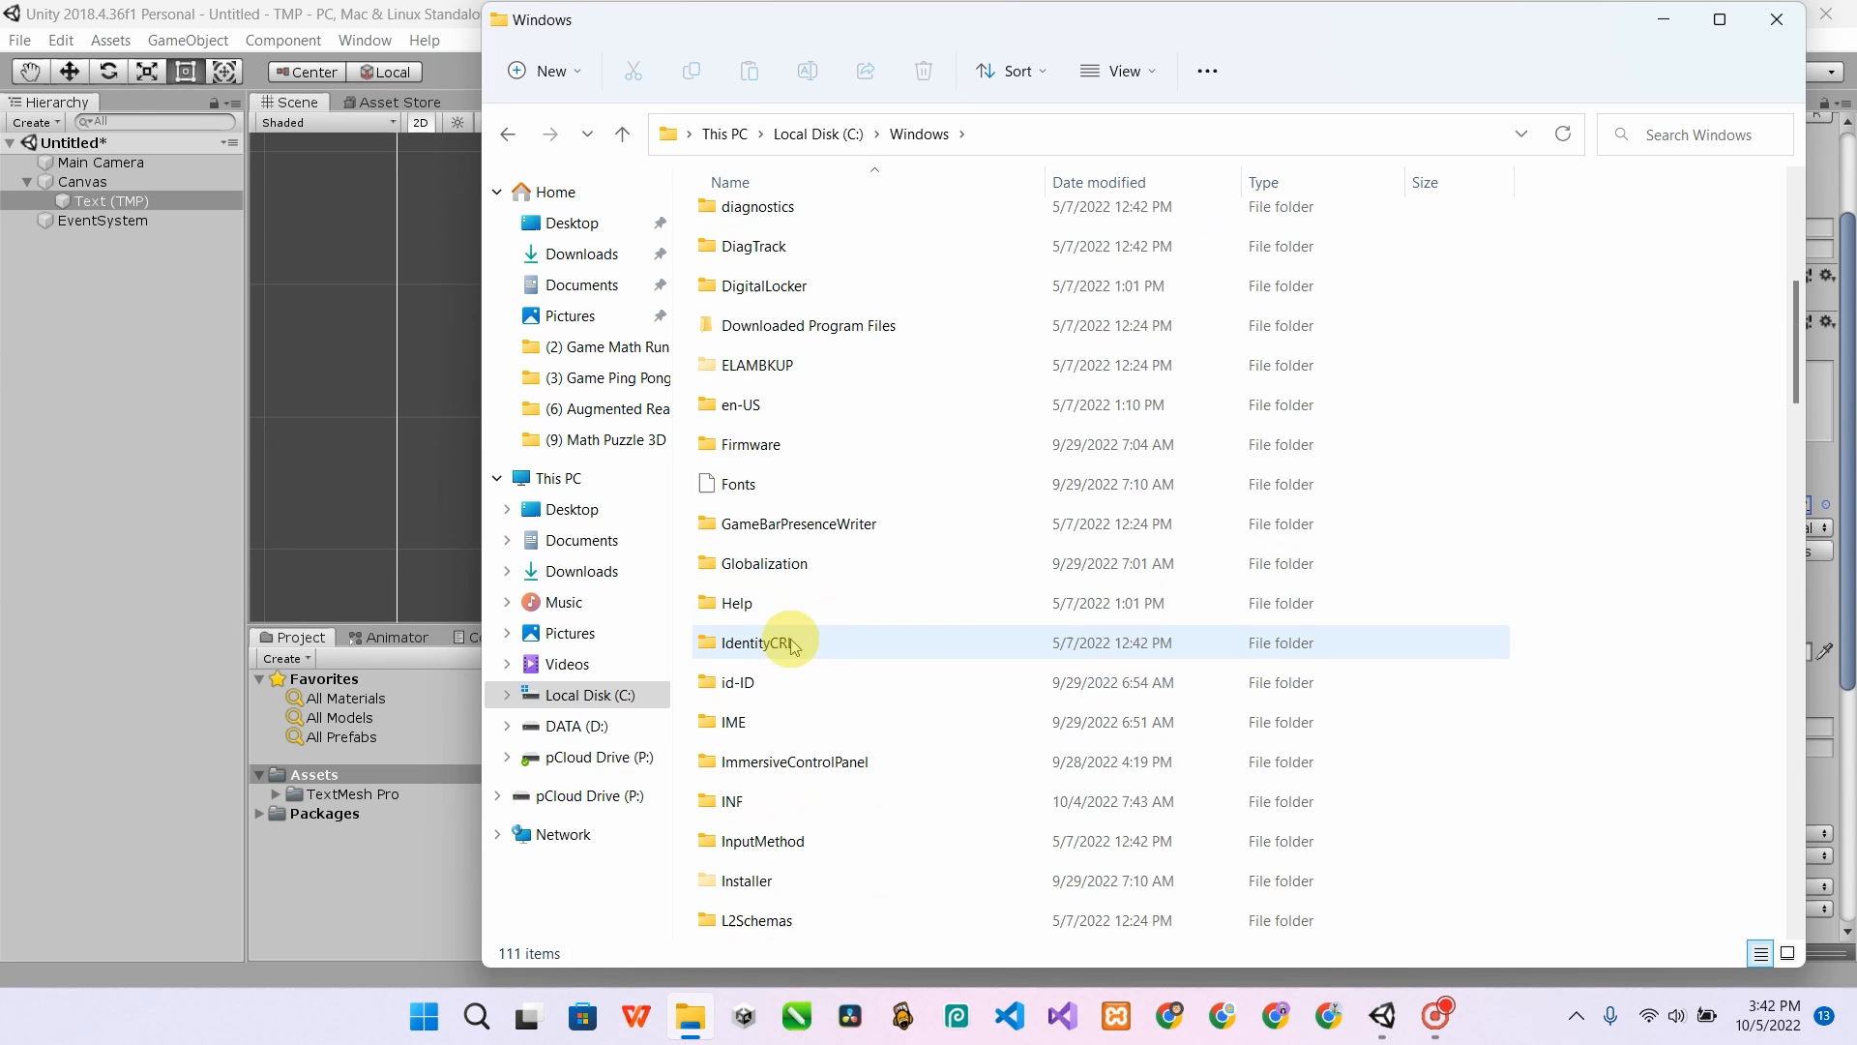
{"action": "left_click", "coordinate": [732, 487]}
{"action": "double_click", "coordinate": [732, 486]}
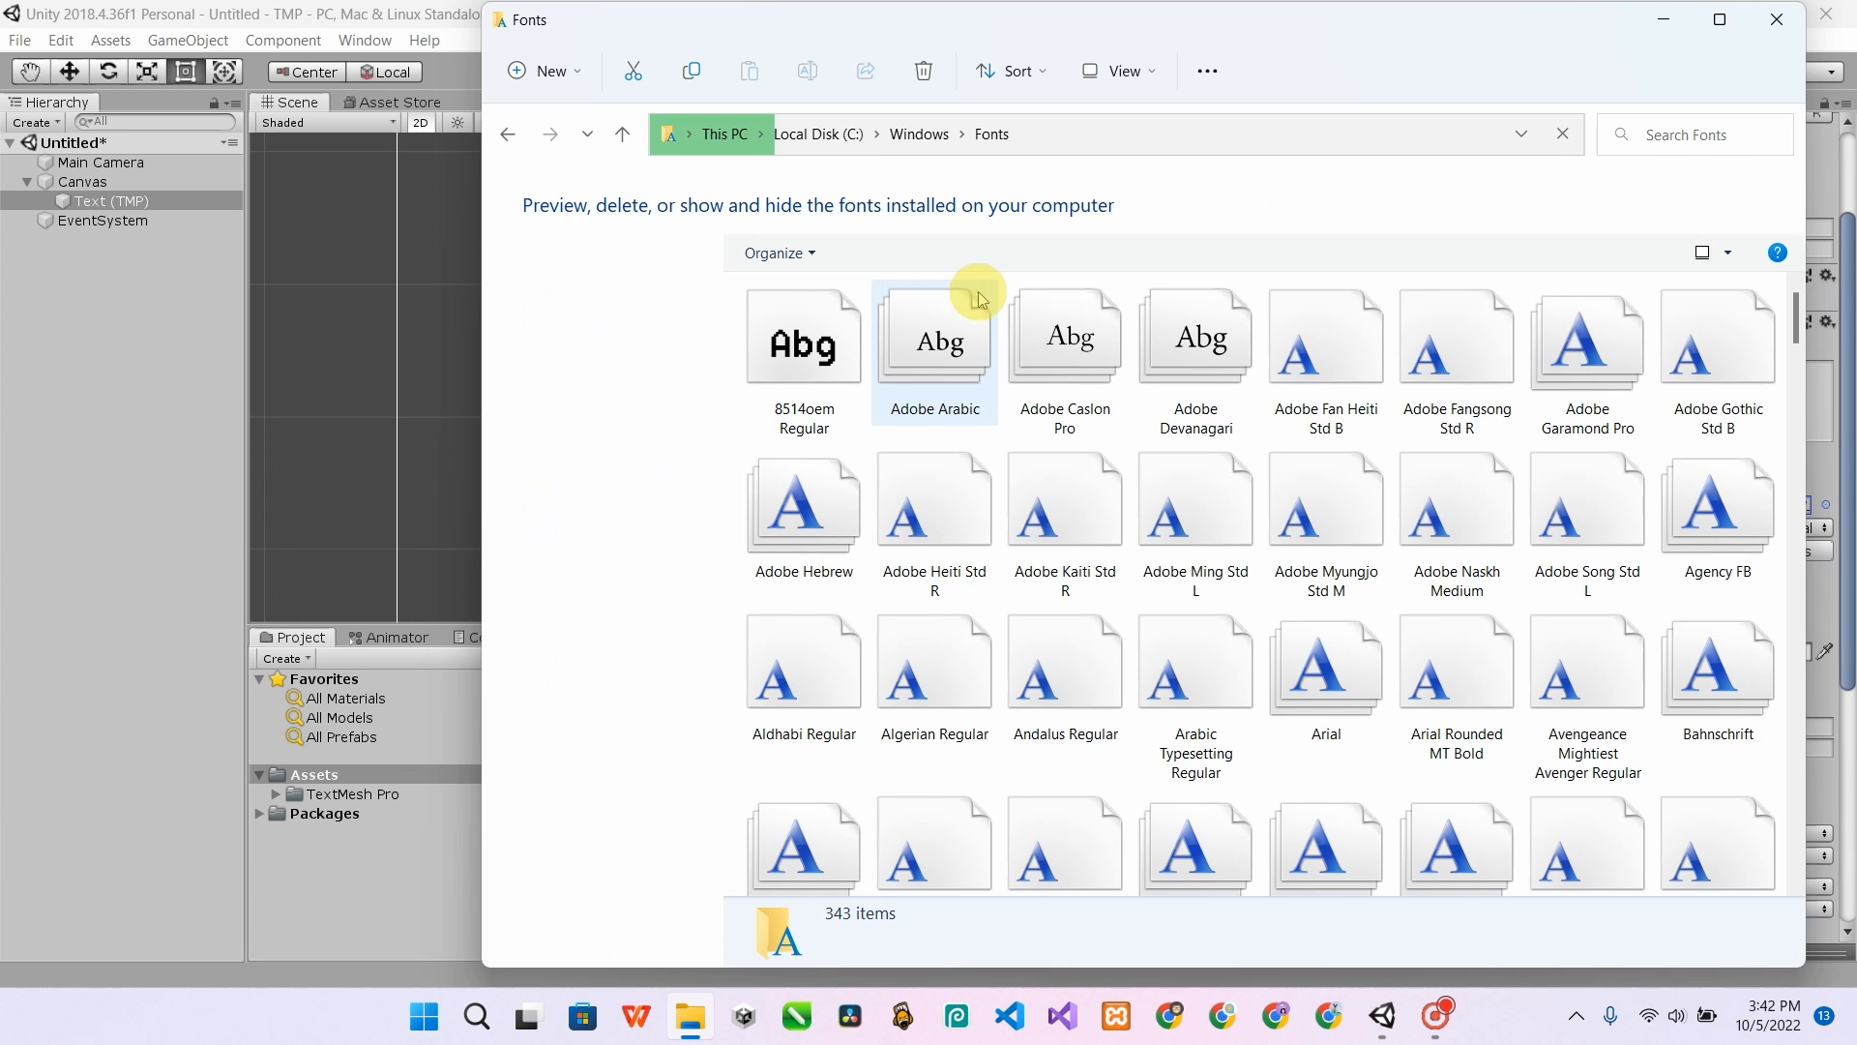
- Find the Happy School Regular font and copy it into the Unity project's Assets folder
{"action": "scroll", "coordinate": [1546, 459], "scroll_direction": "down", "scroll_amount": 5}
{"action": "scroll", "coordinate": [1509, 489], "scroll_direction": "down", "scroll_amount": 10}
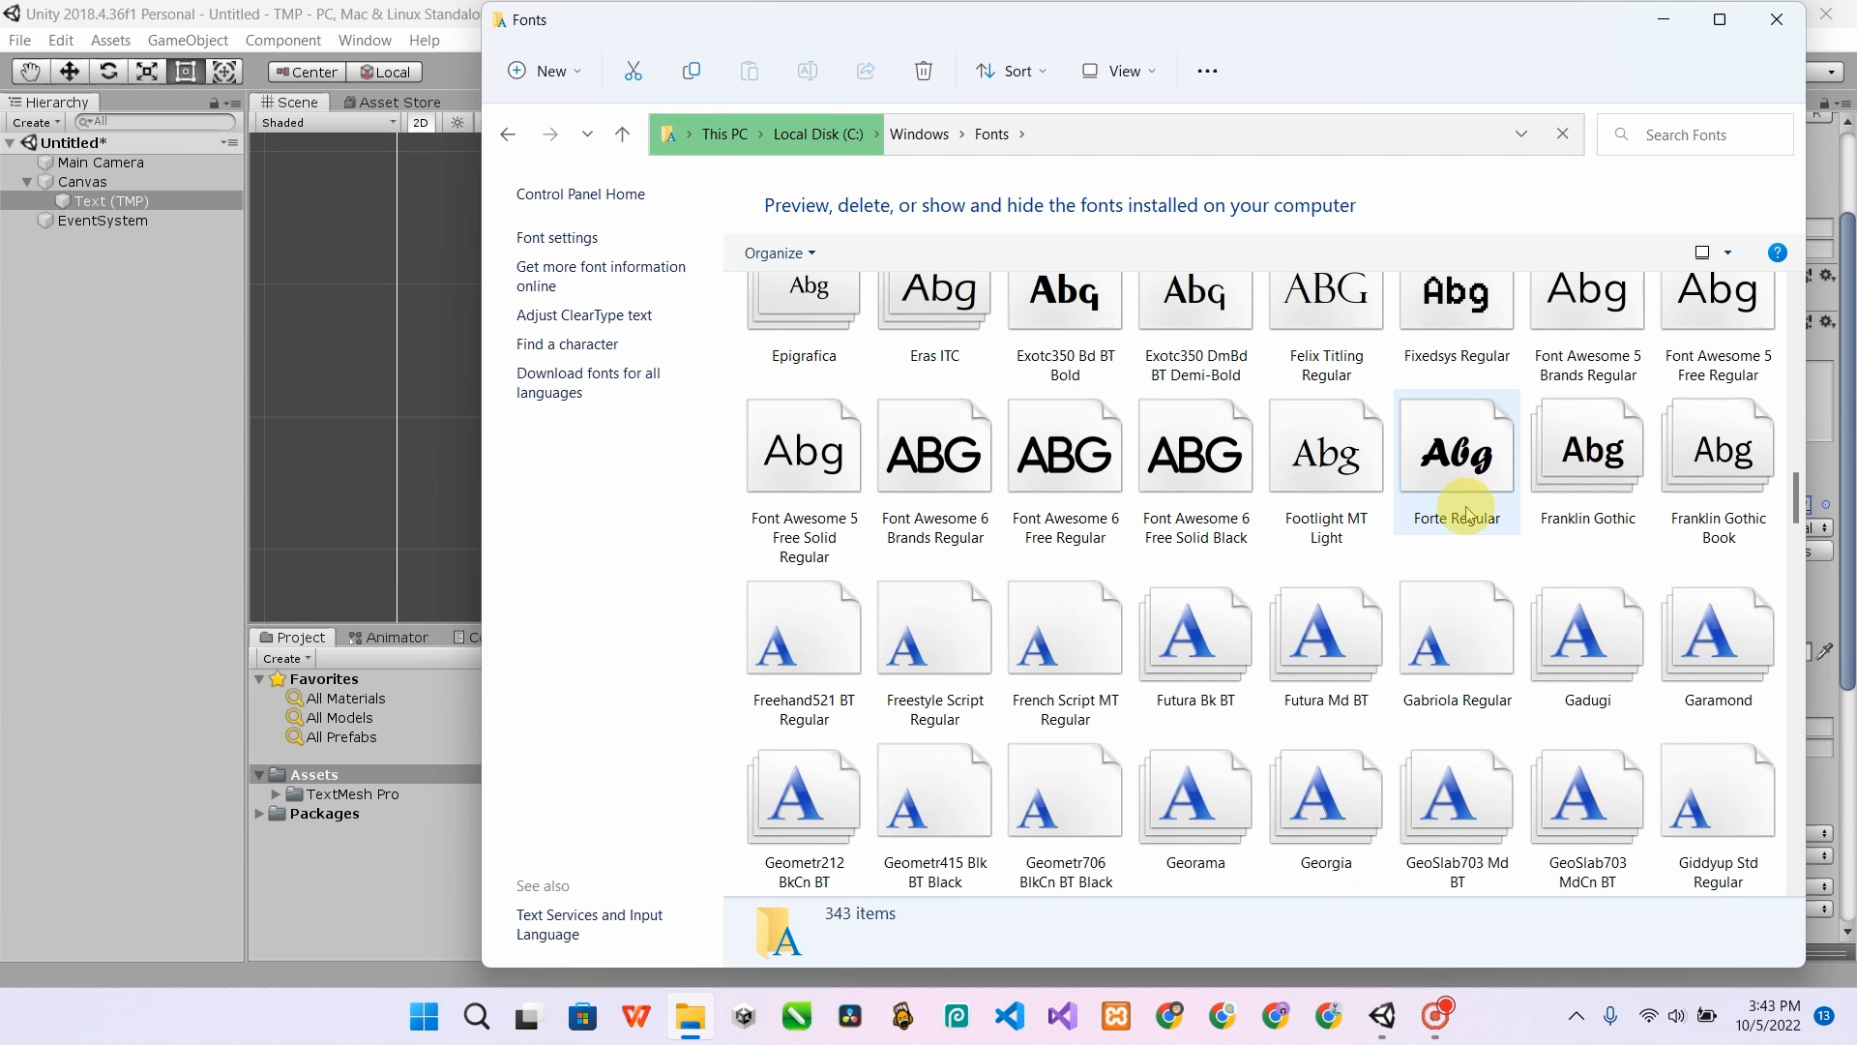
{"action": "scroll", "coordinate": [1119, 531], "scroll_direction": "up", "scroll_amount": 5}
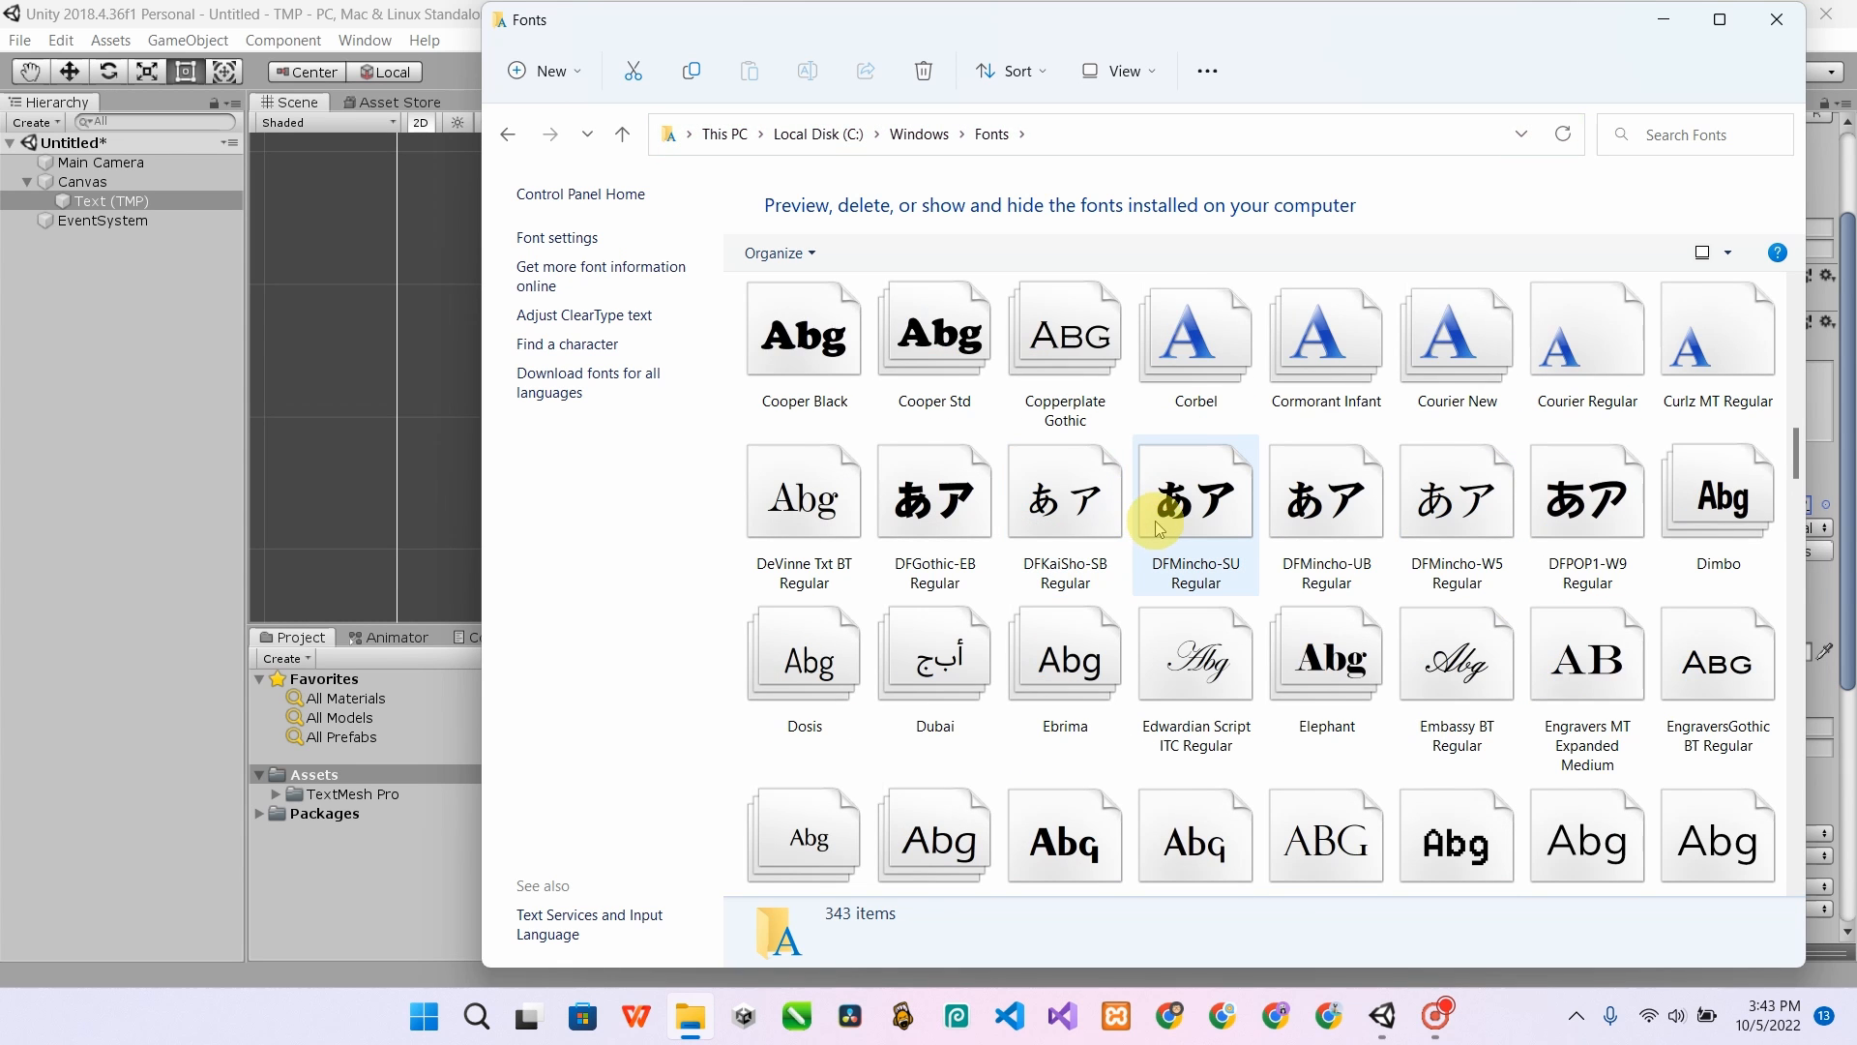
{"action": "scroll", "coordinate": [1151, 512], "scroll_direction": "down", "scroll_amount": 10}
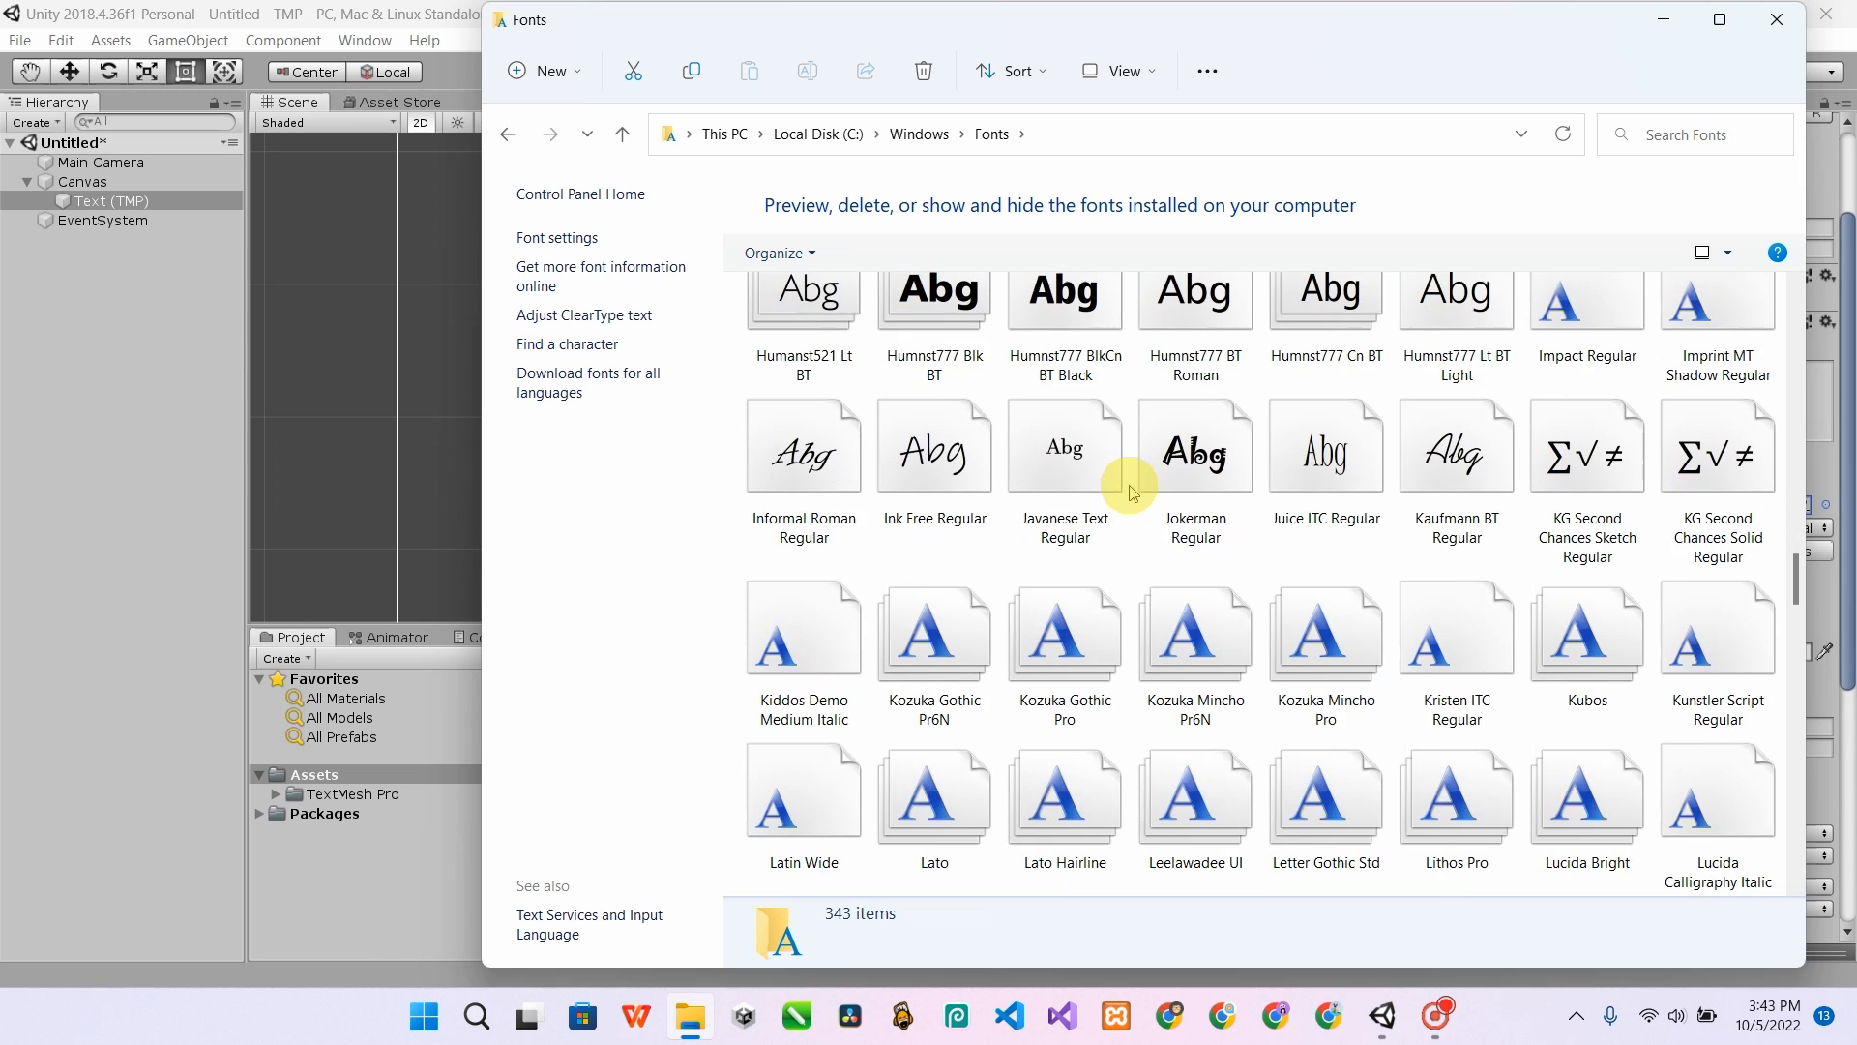
{"action": "scroll", "coordinate": [1218, 600], "scroll_direction": "up", "scroll_amount": 5}
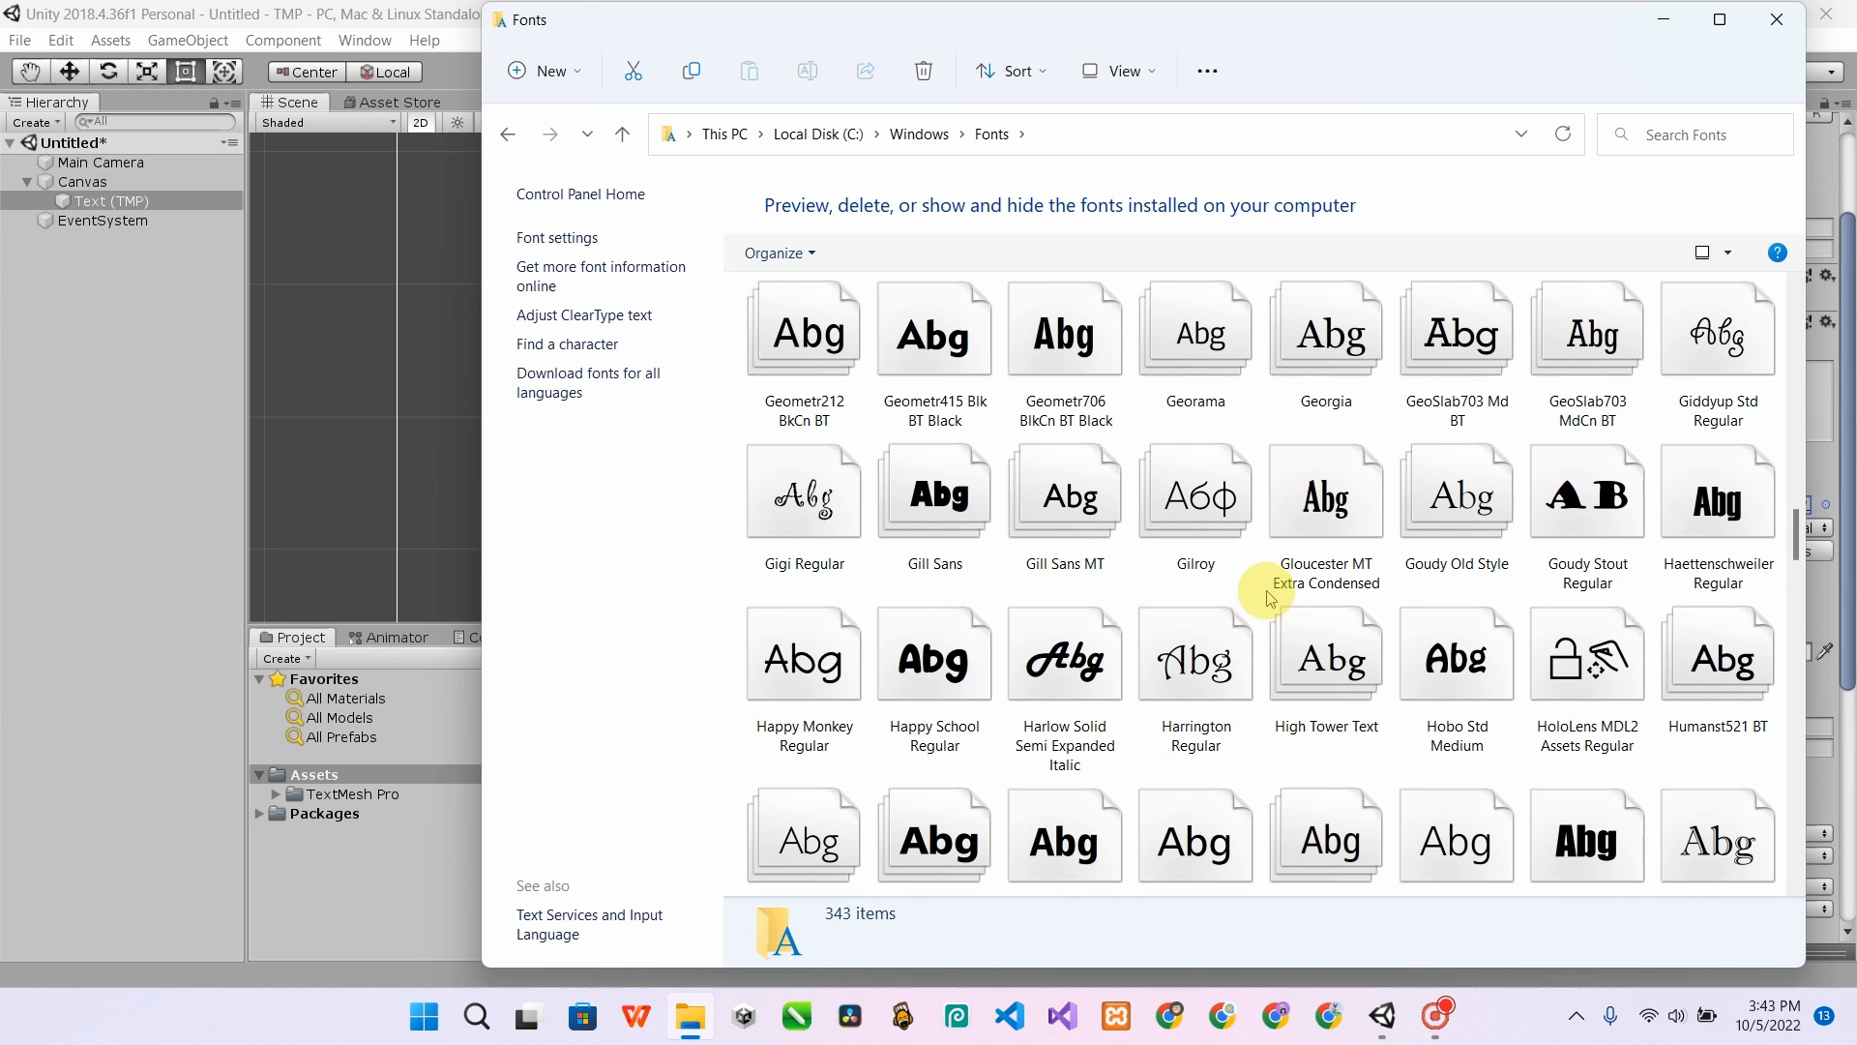
{"action": "left_click", "coordinate": [922, 683]}
{"action": "right_click", "coordinate": [958, 683]}
{"action": "left_click_drag", "start_coordinate": [958, 686], "coordinate": [416, 797]}
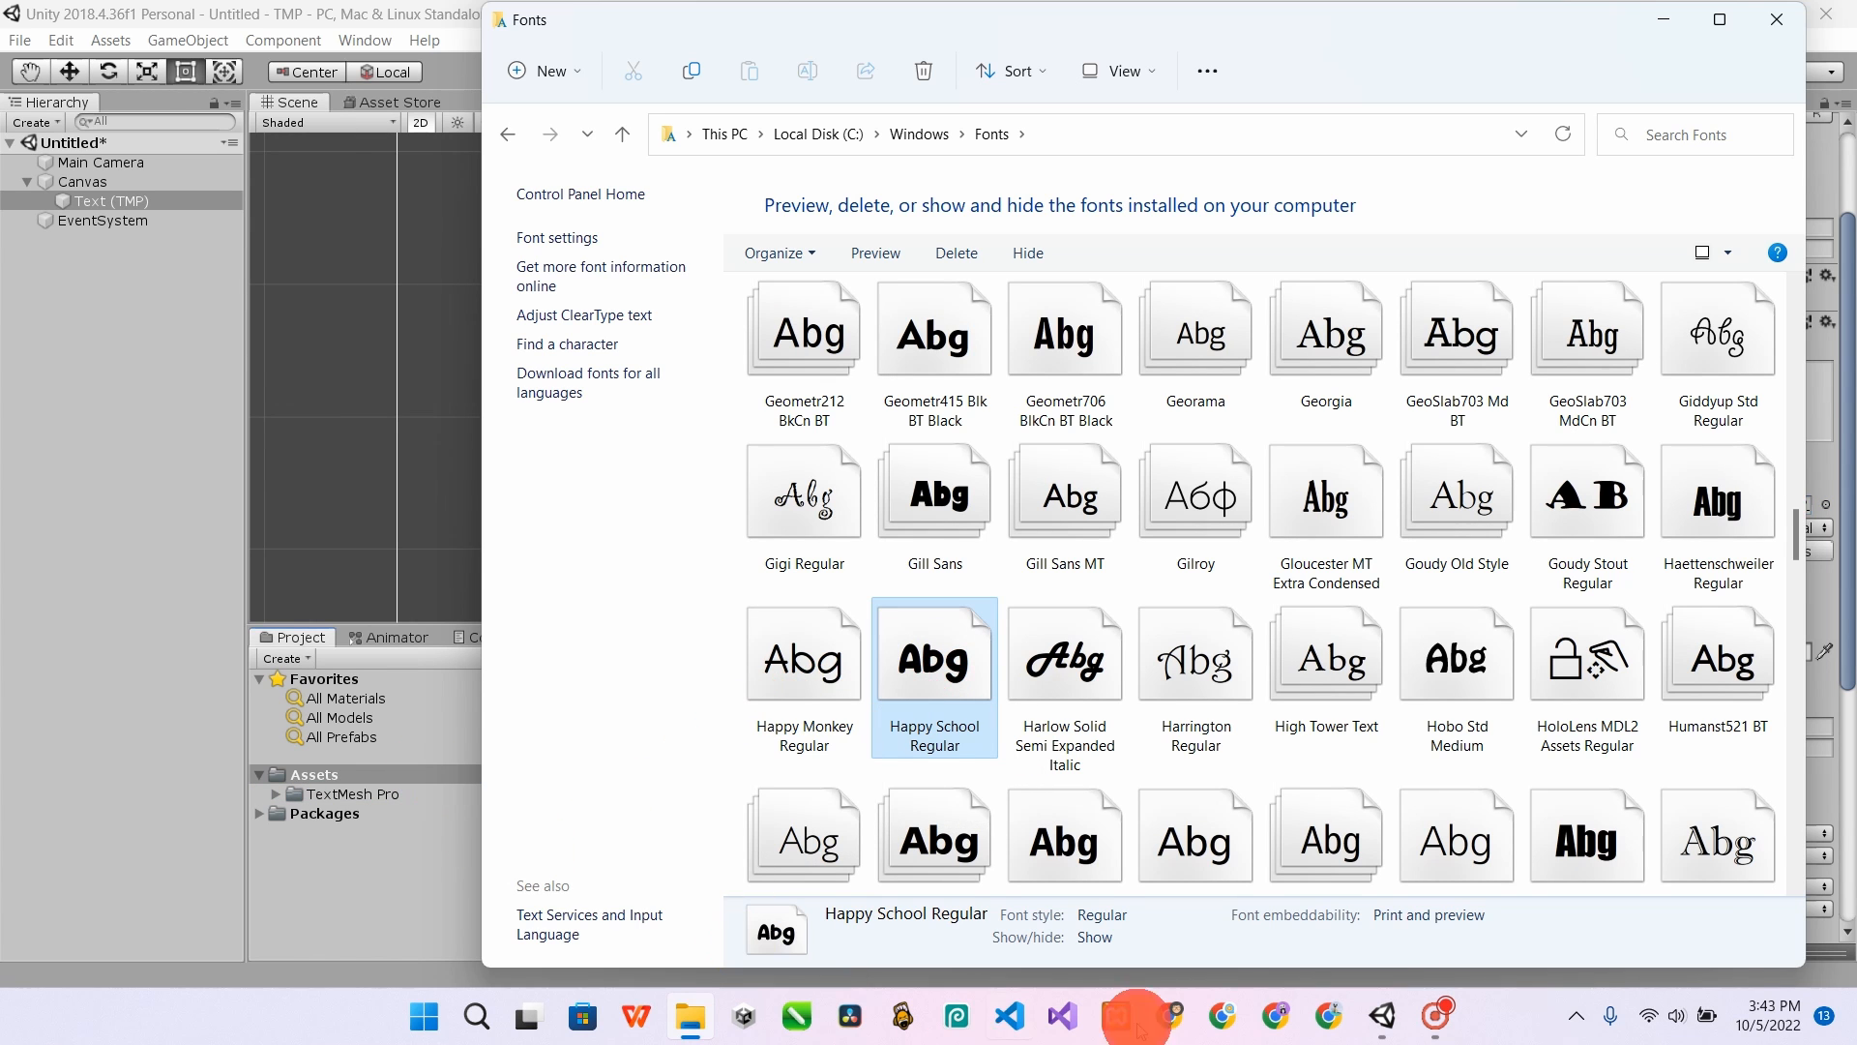
{"action": "left_click", "coordinate": [1381, 1016]}
{"action": "left_click_drag", "start_coordinate": [752, 772], "coordinate": [753, 772]}
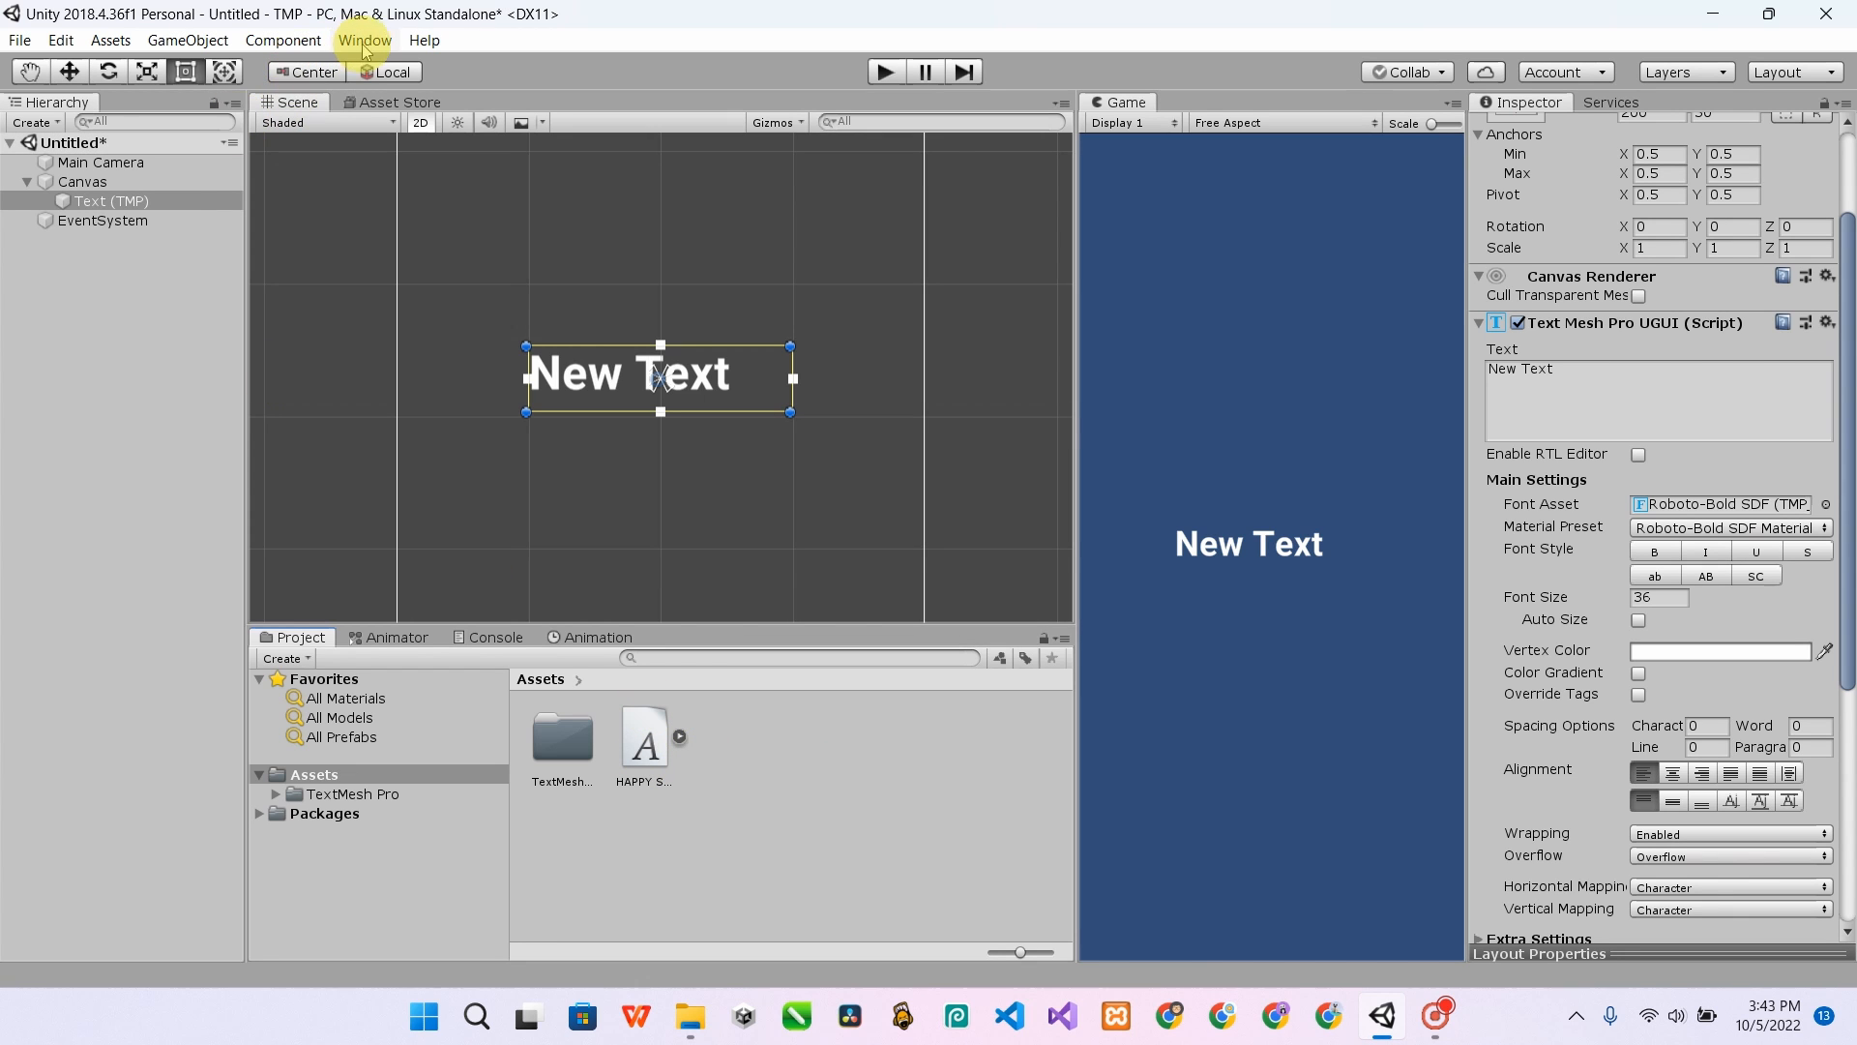
- Open the Font Asset Creator and set HAPPY SCHOOL as its source font file
{"action": "left_click", "coordinate": [116, 200]}
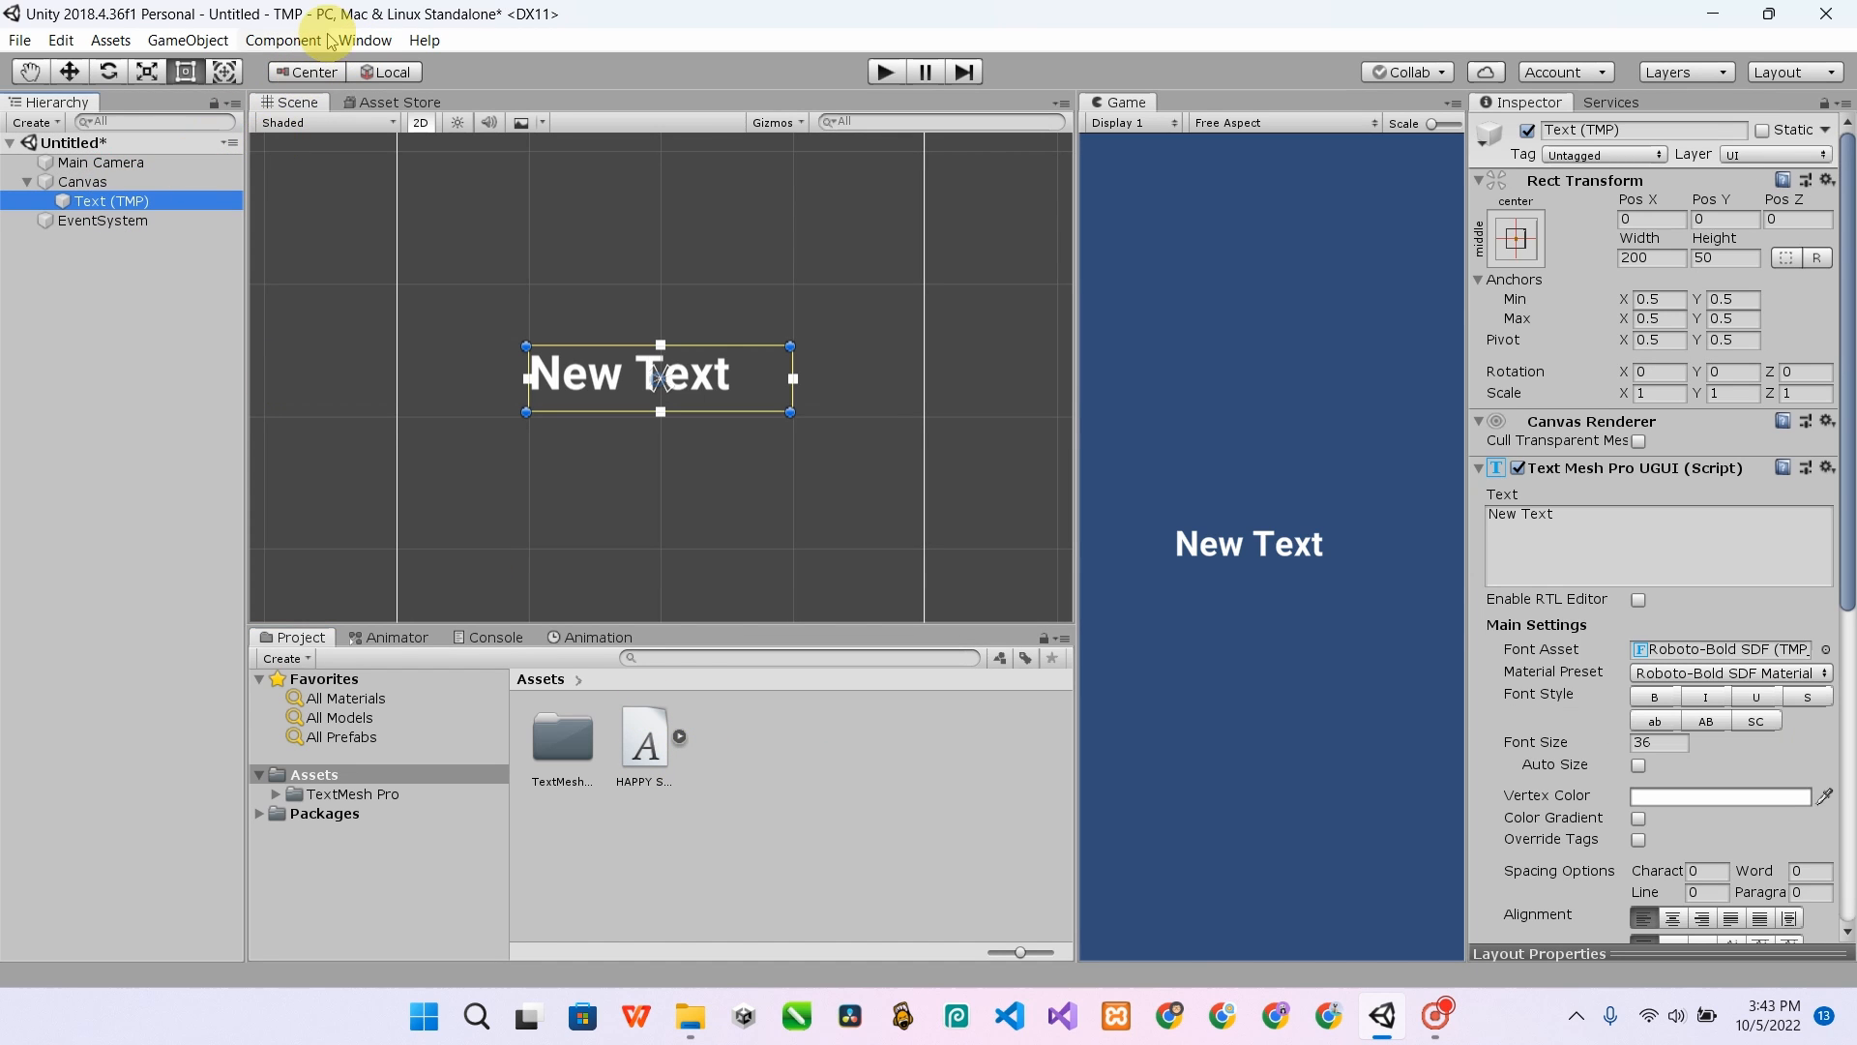
{"action": "left_click", "coordinate": [360, 40]}
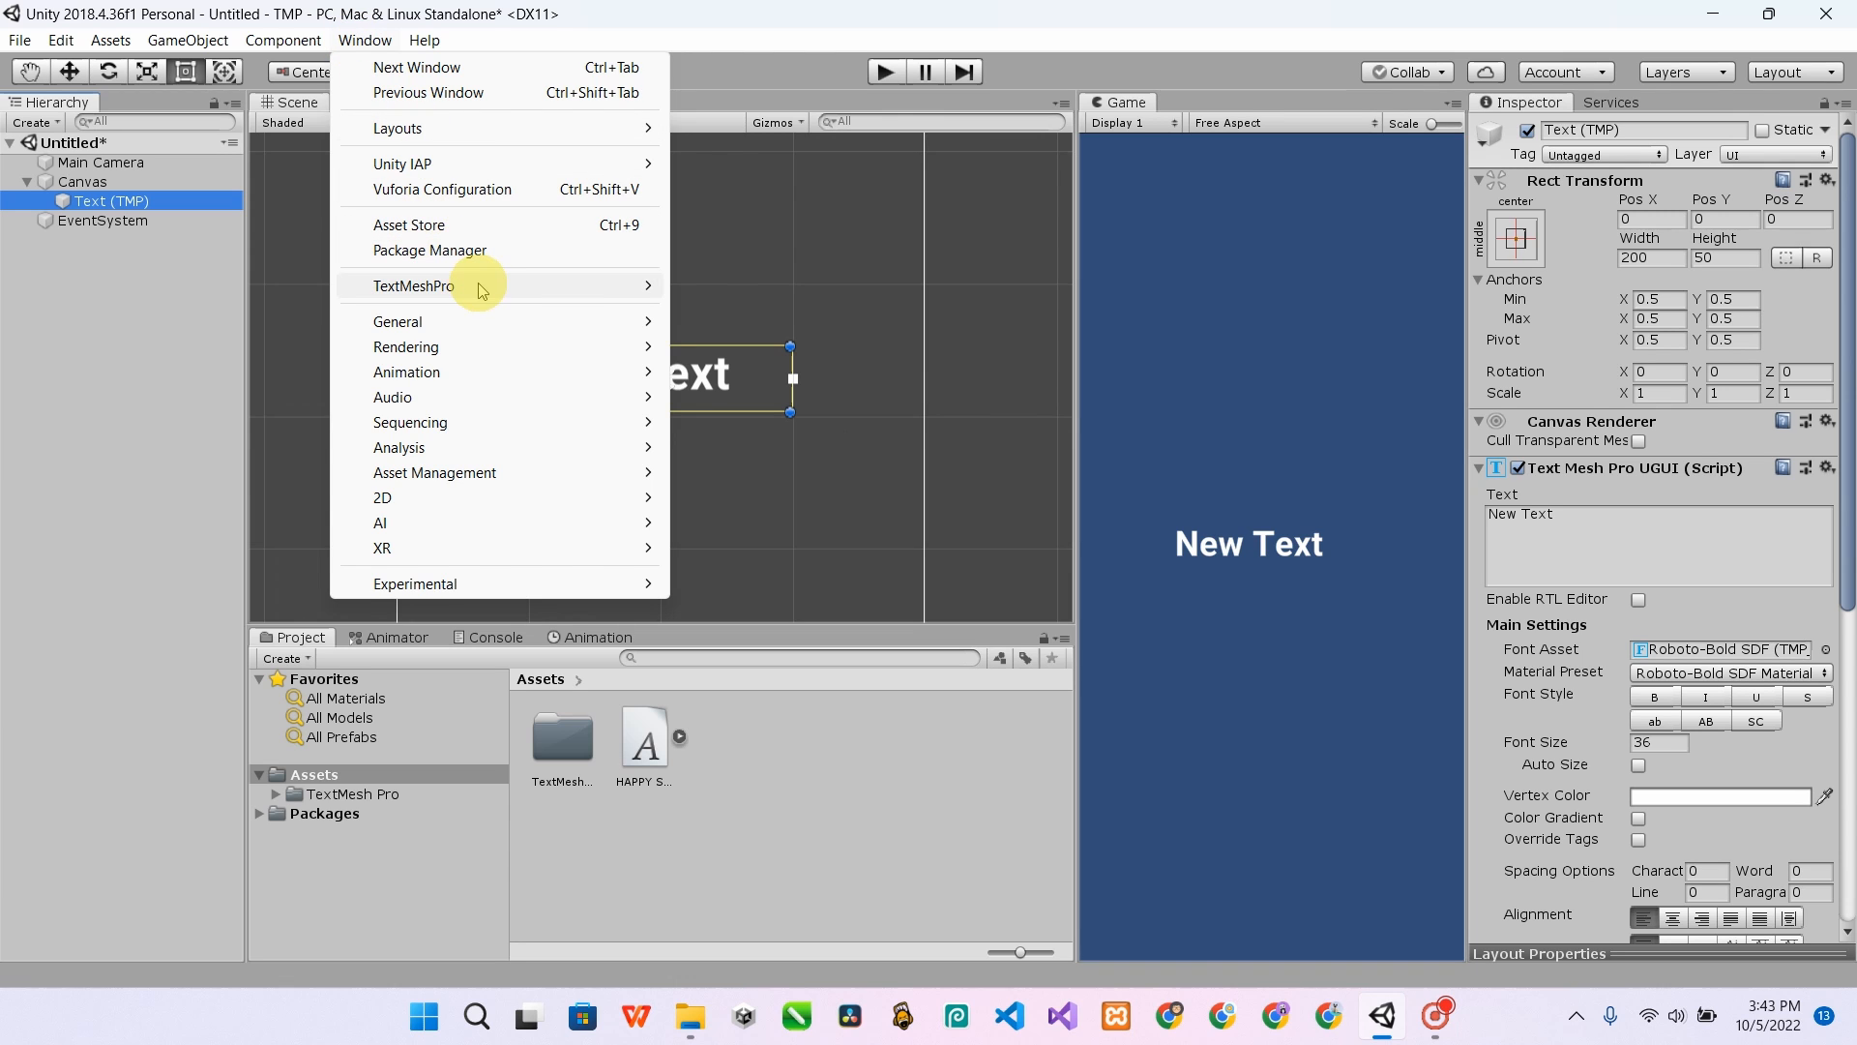
{"action": "mouse_move", "coordinate": [622, 289]}
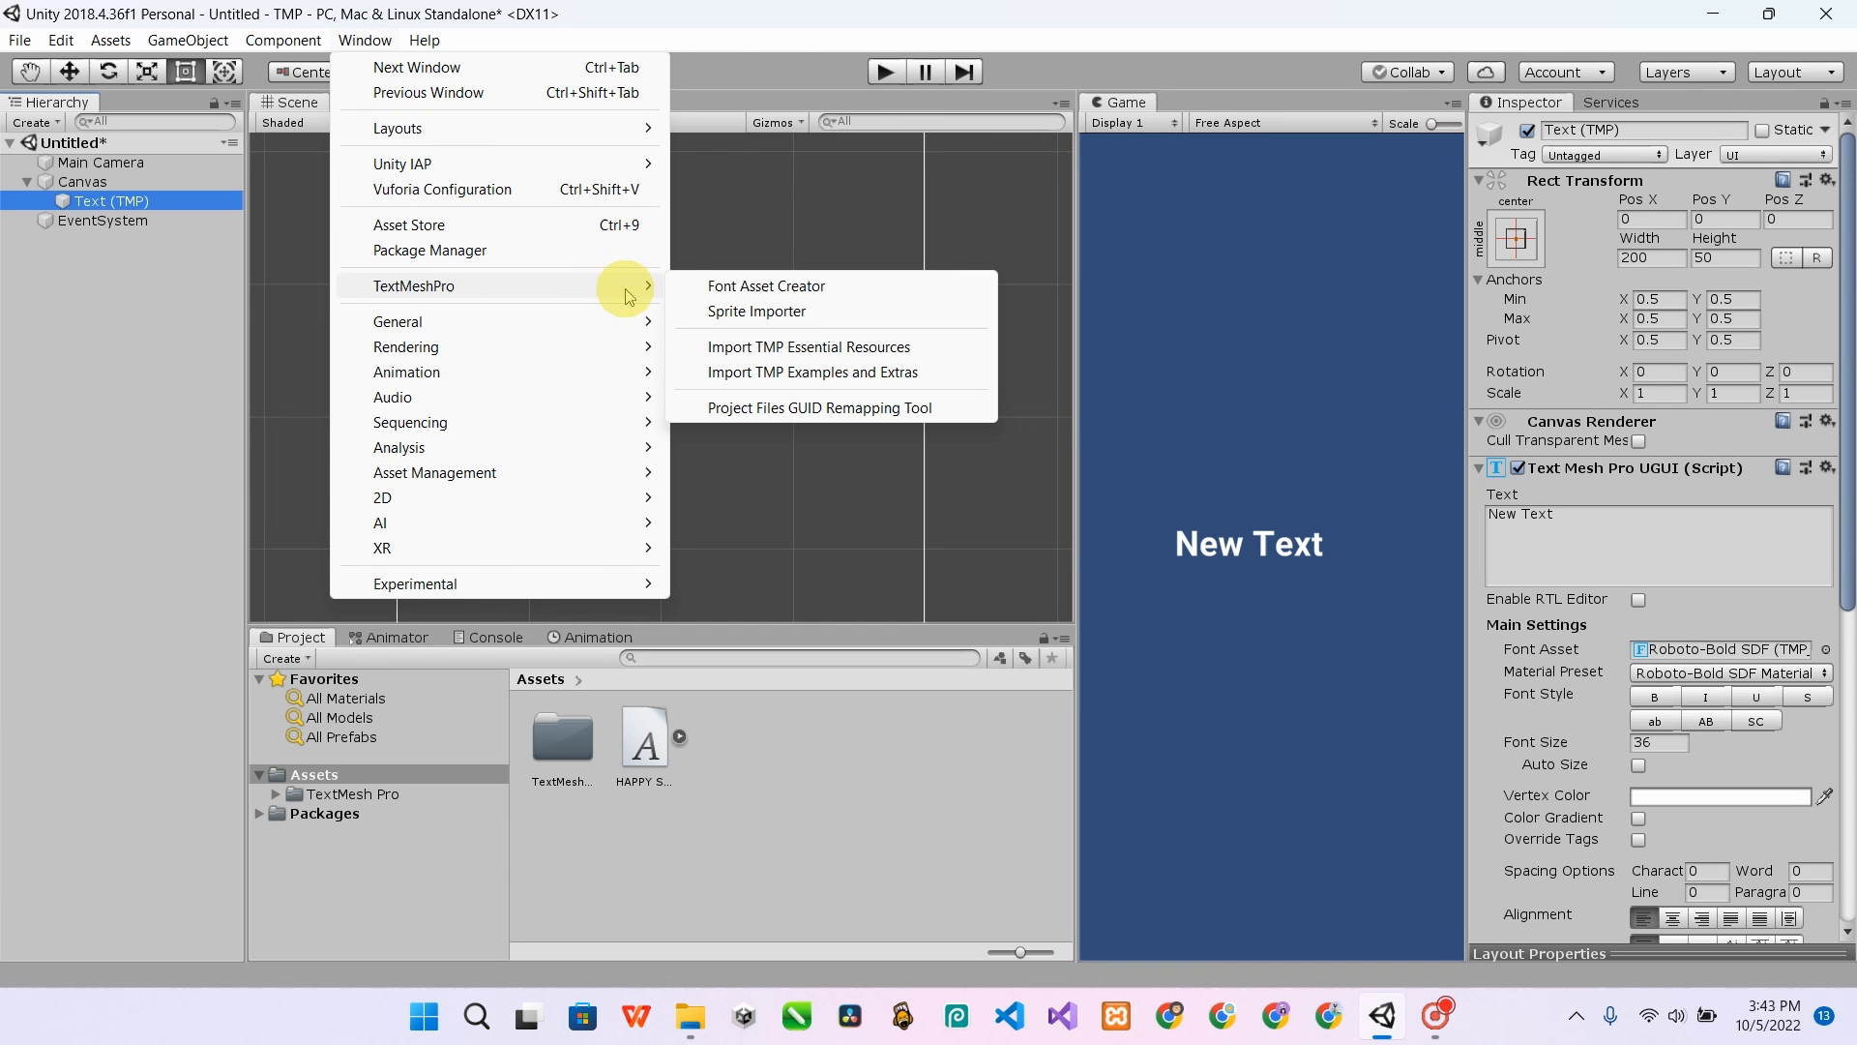
{"action": "left_click", "coordinate": [783, 287]}
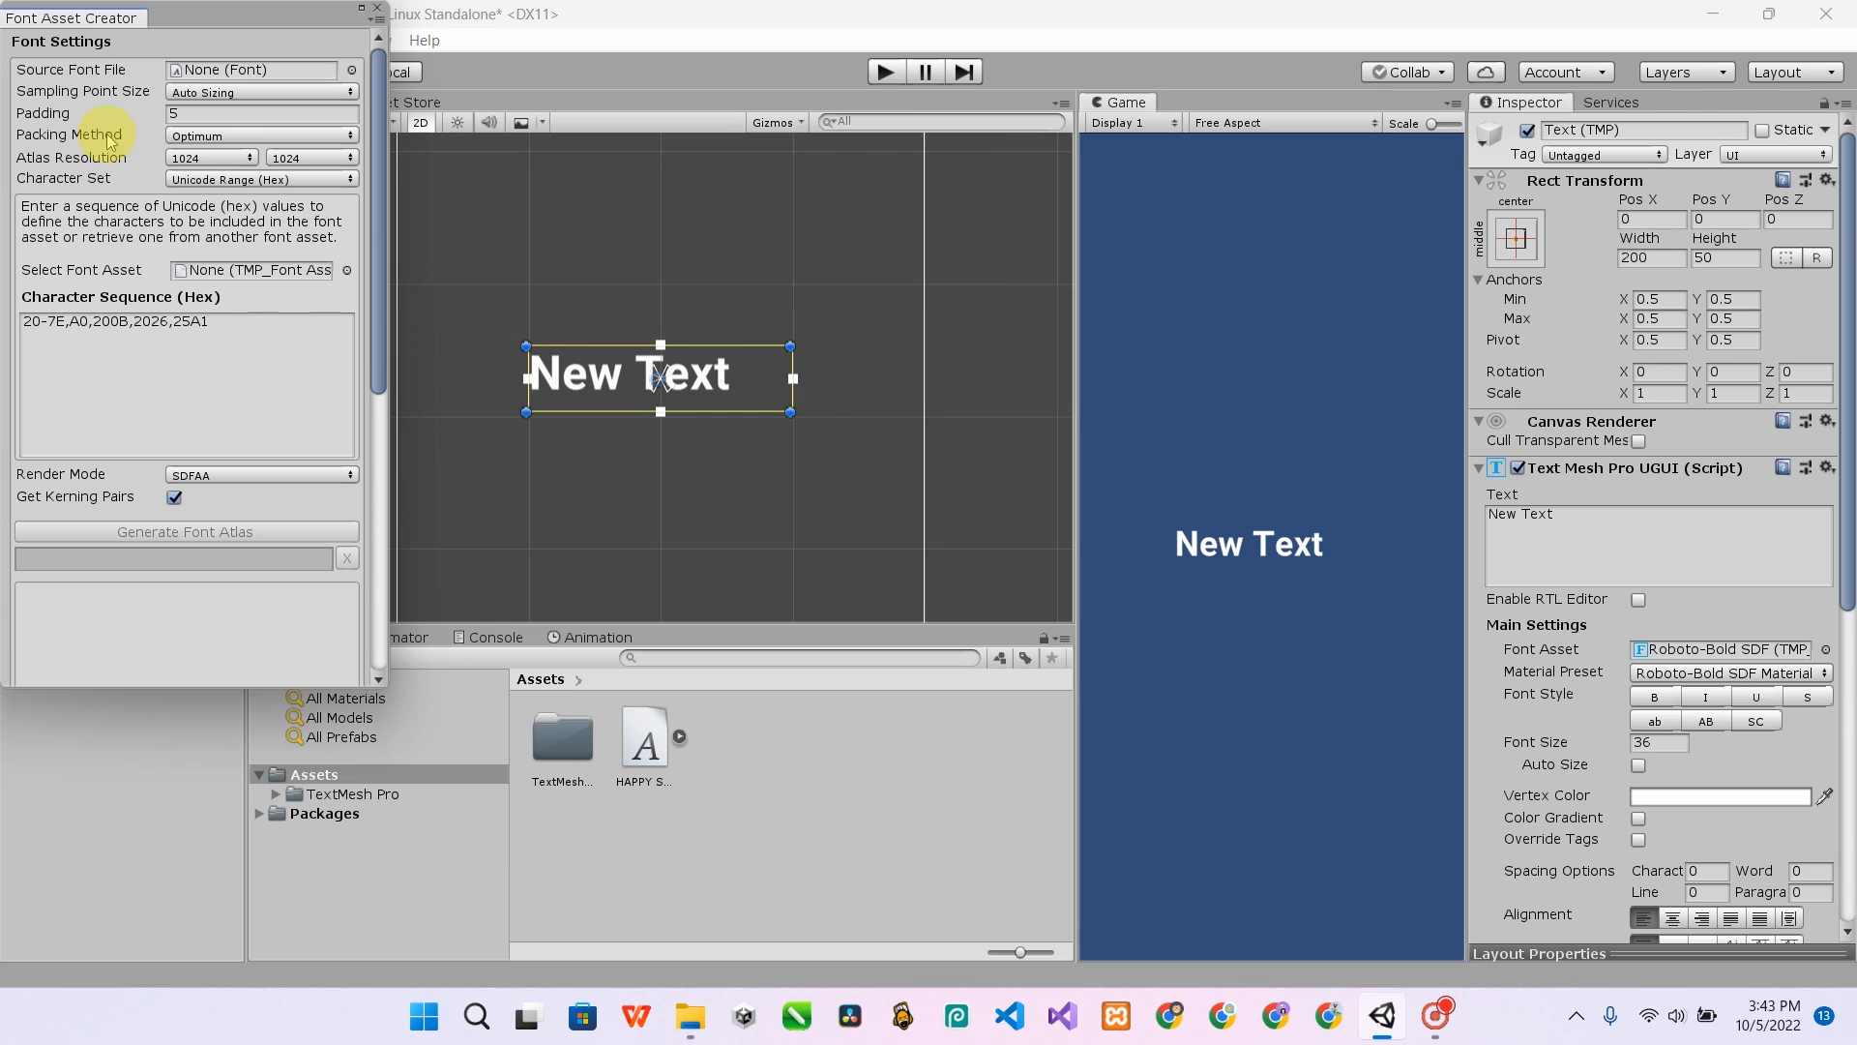
{"action": "left_click_drag", "start_coordinate": [646, 754], "coordinate": [258, 67]}
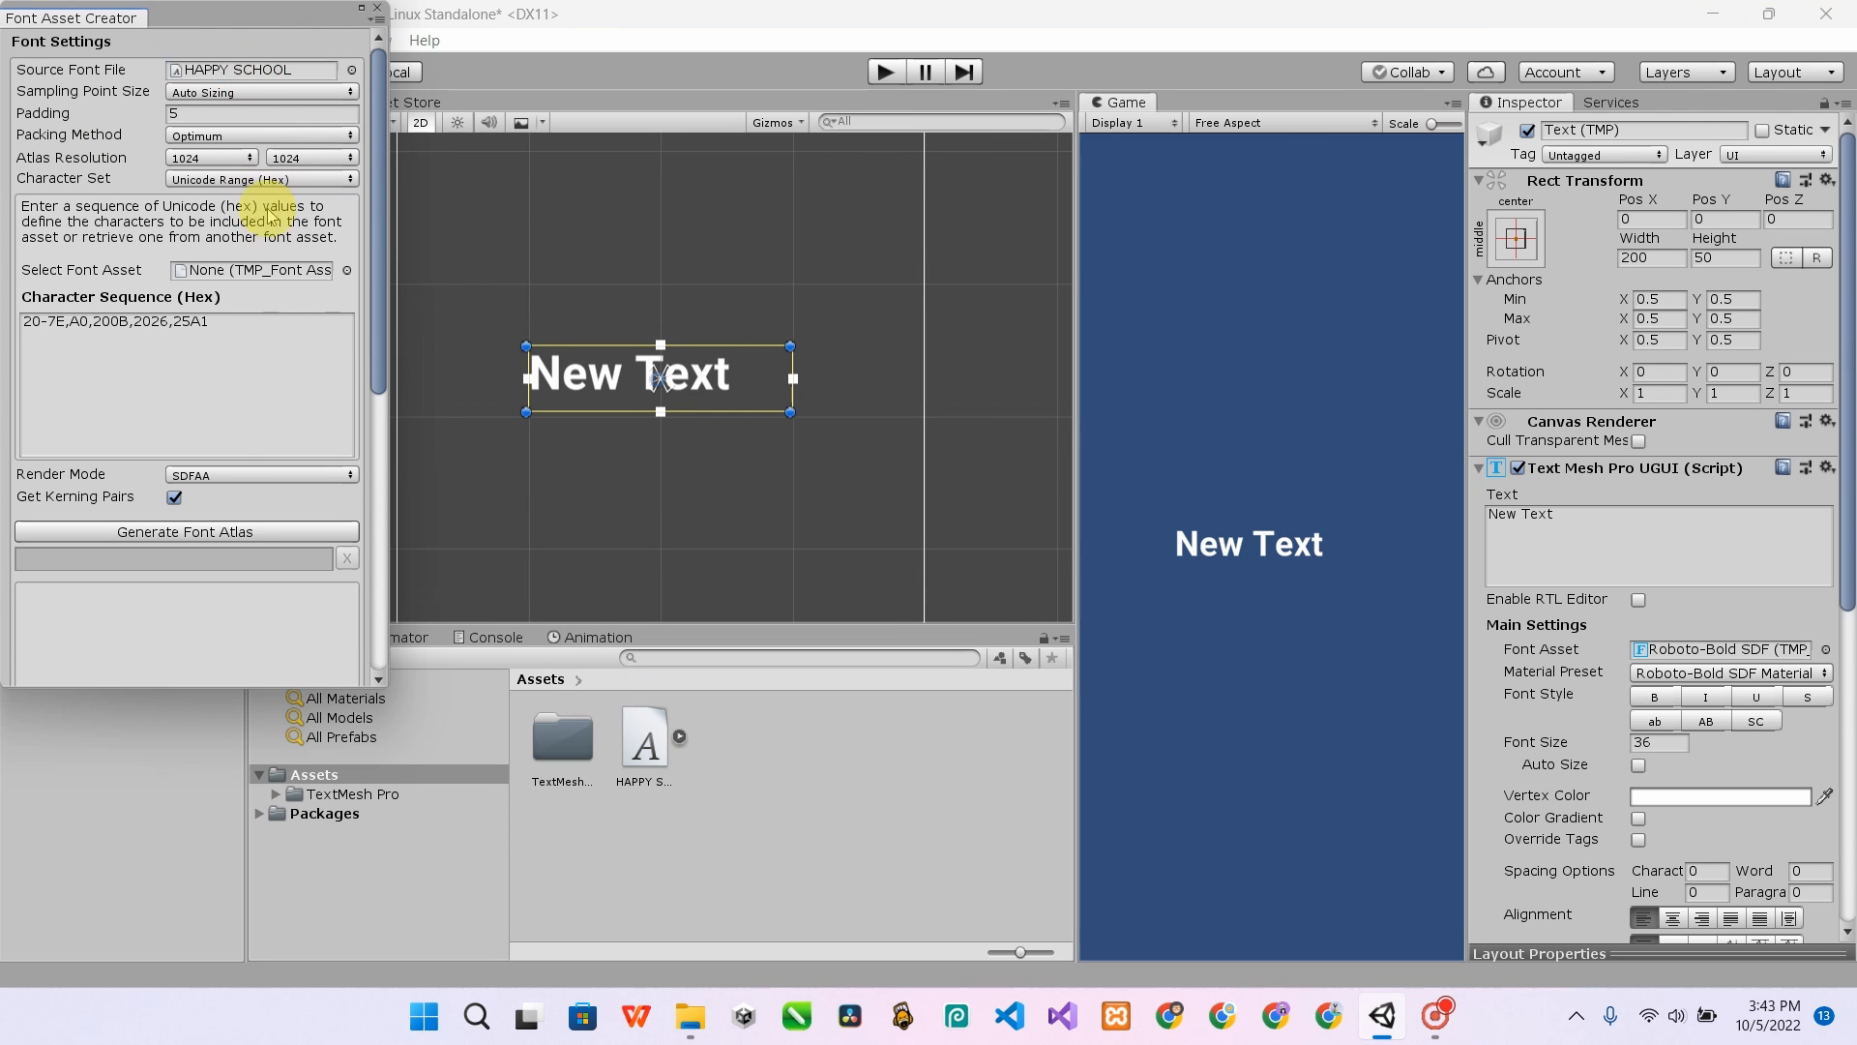
- Generate the font atlas, save it in Assets as HAPPY SCHOOL SDF.asset, and close the Font Asset Creator
{"action": "left_click", "coordinate": [236, 534]}
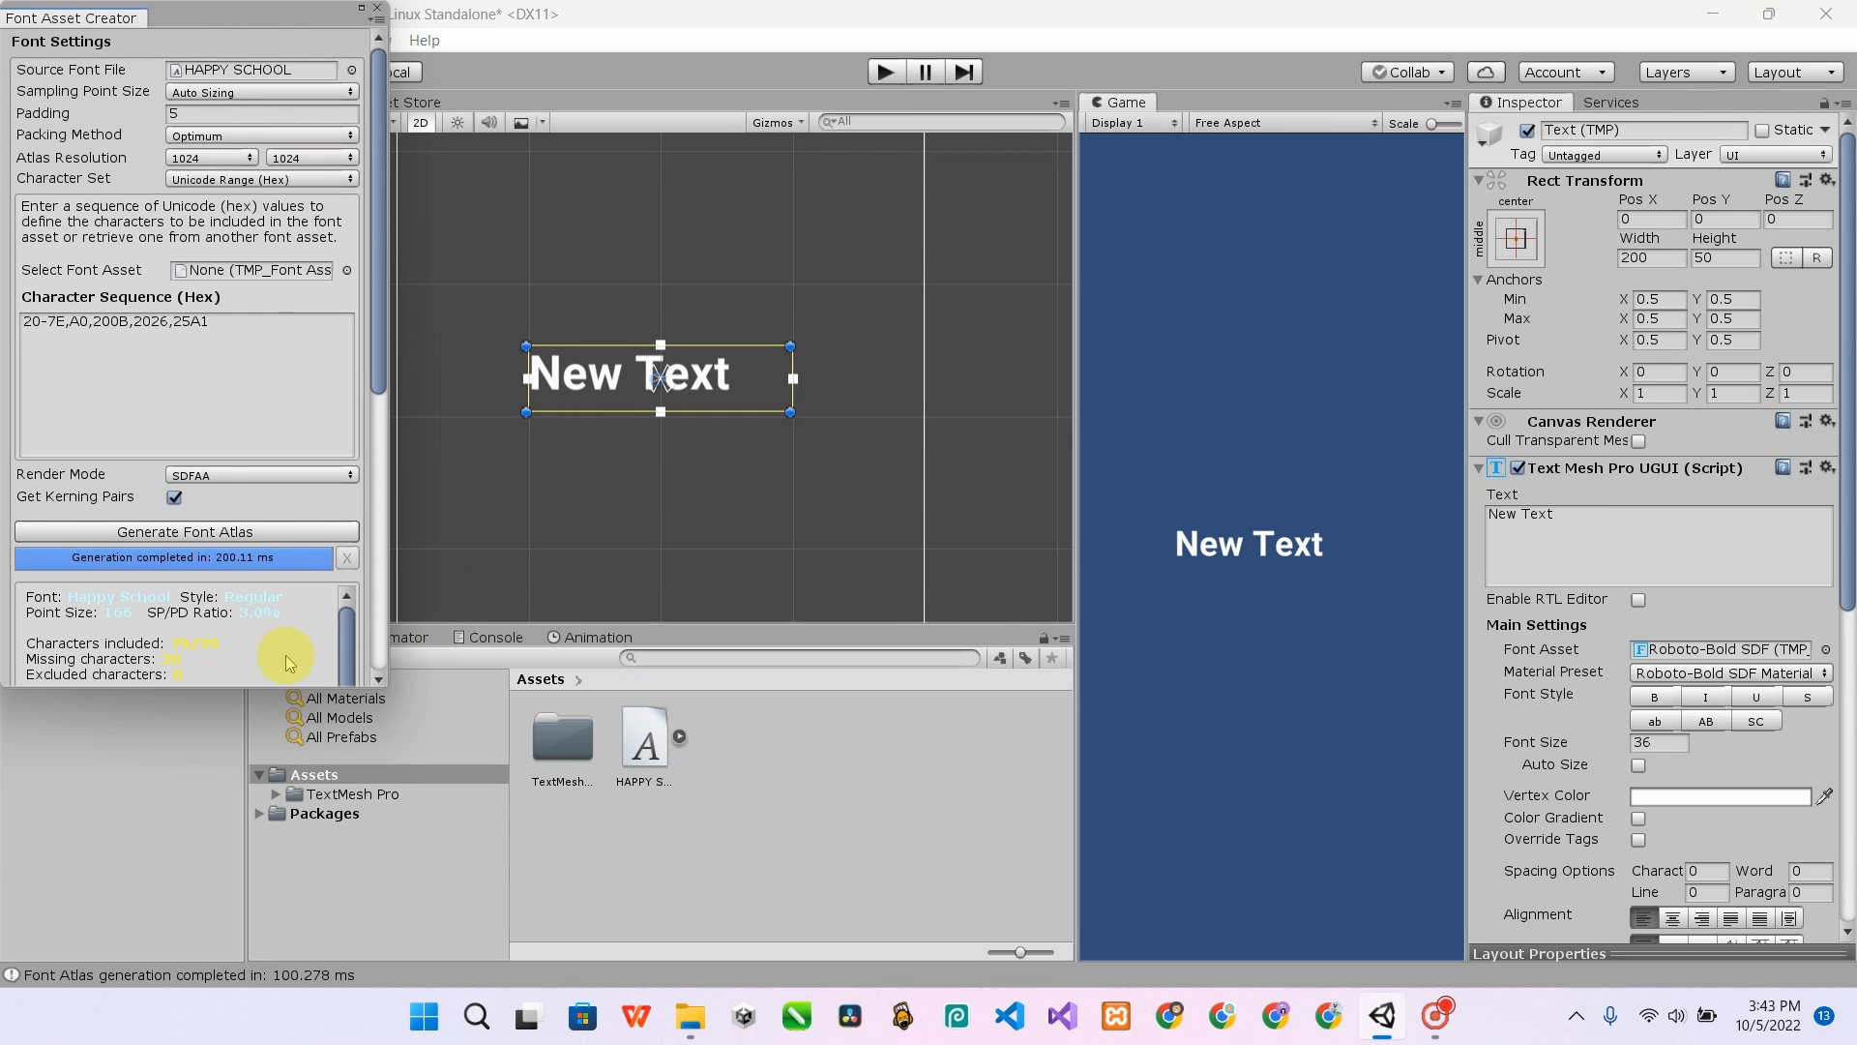
{"action": "scroll", "coordinate": [290, 604], "scroll_direction": "down", "scroll_amount": 3}
{"action": "left_click_drag", "start_coordinate": [377, 397], "coordinate": [364, 526]}
{"action": "left_click", "coordinate": [87, 489]}
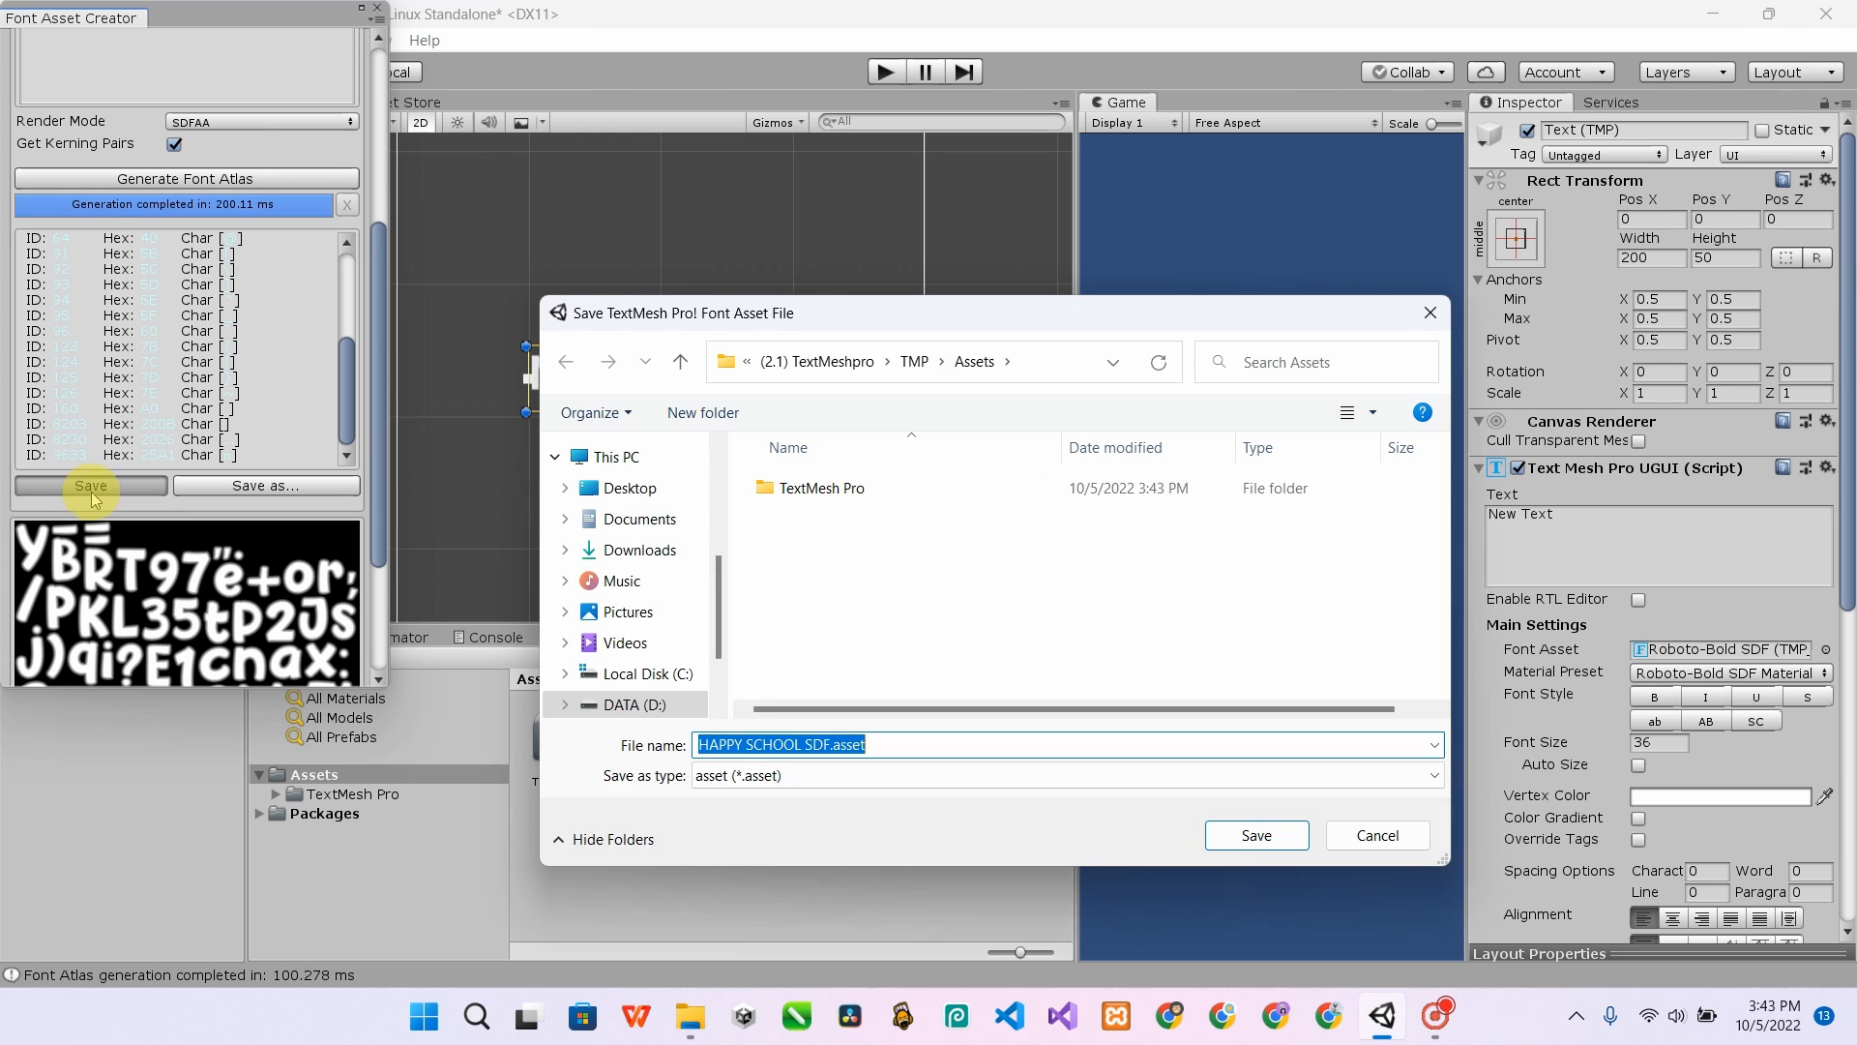
{"action": "key", "text": "Return"}
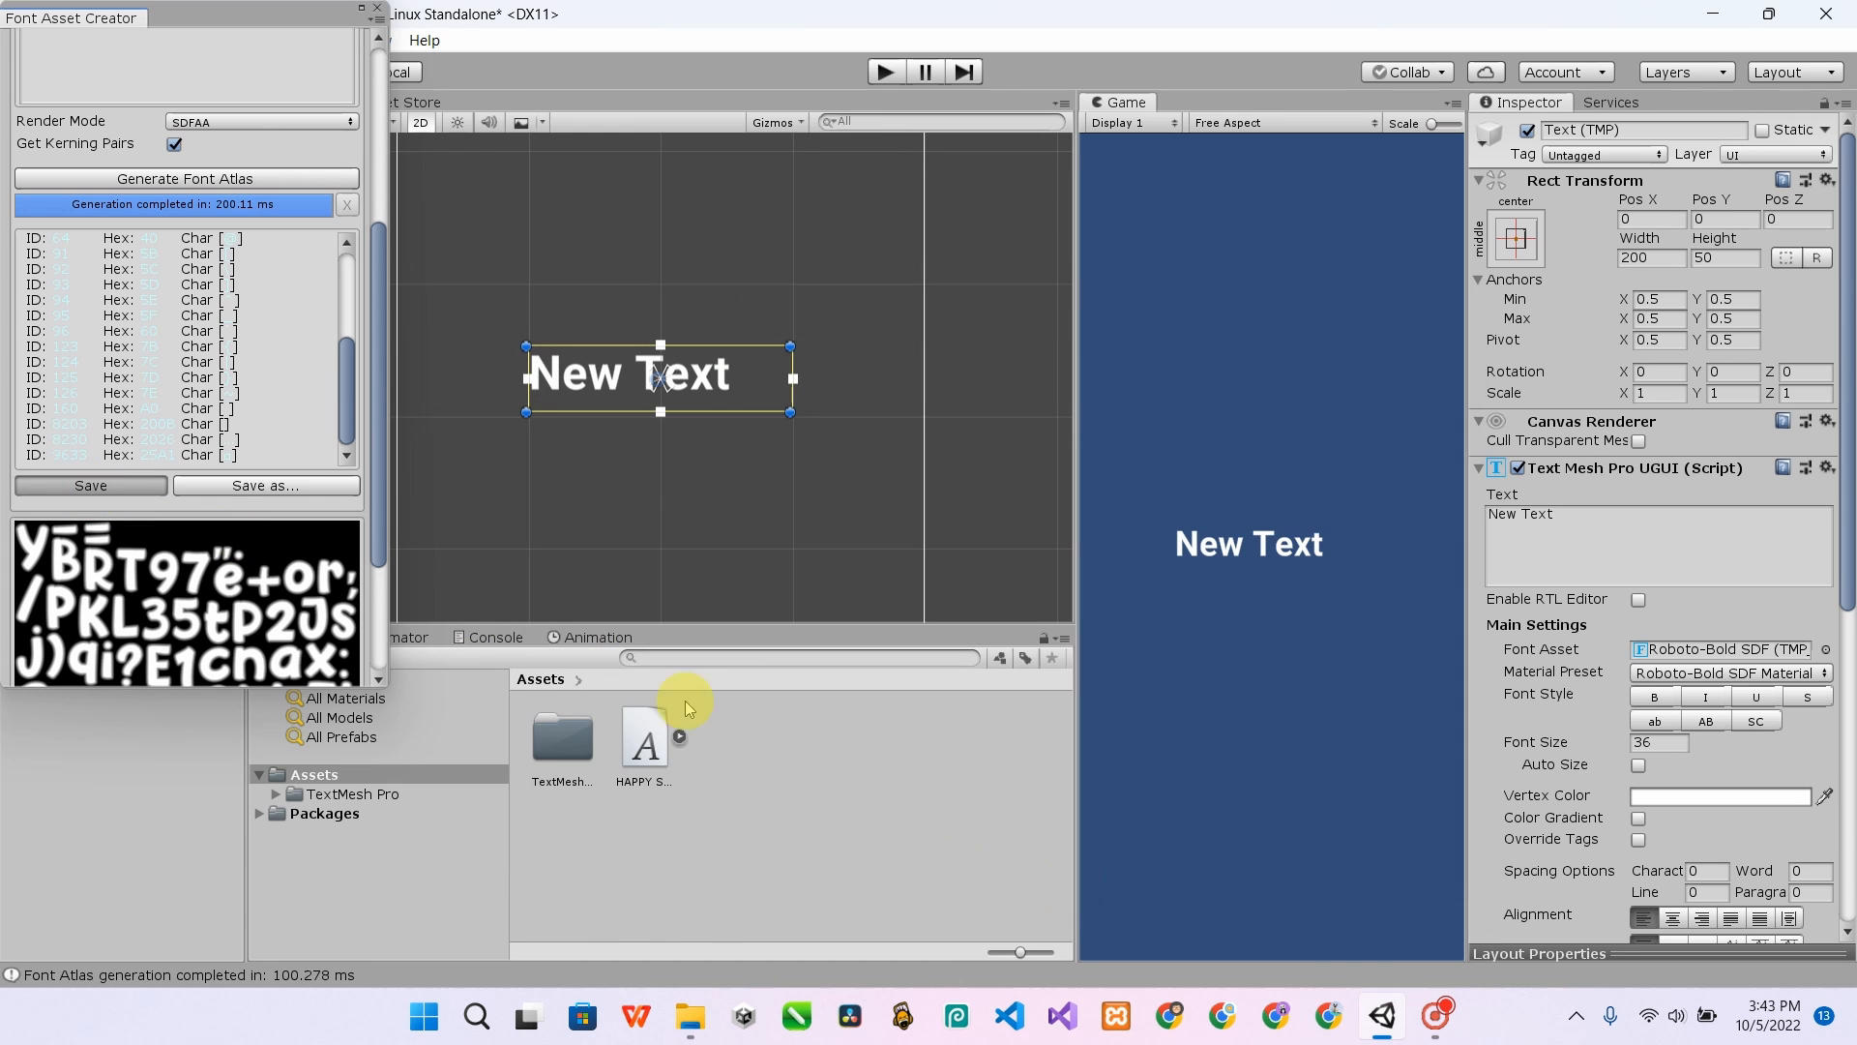
{"action": "left_click", "coordinate": [376, 8]}
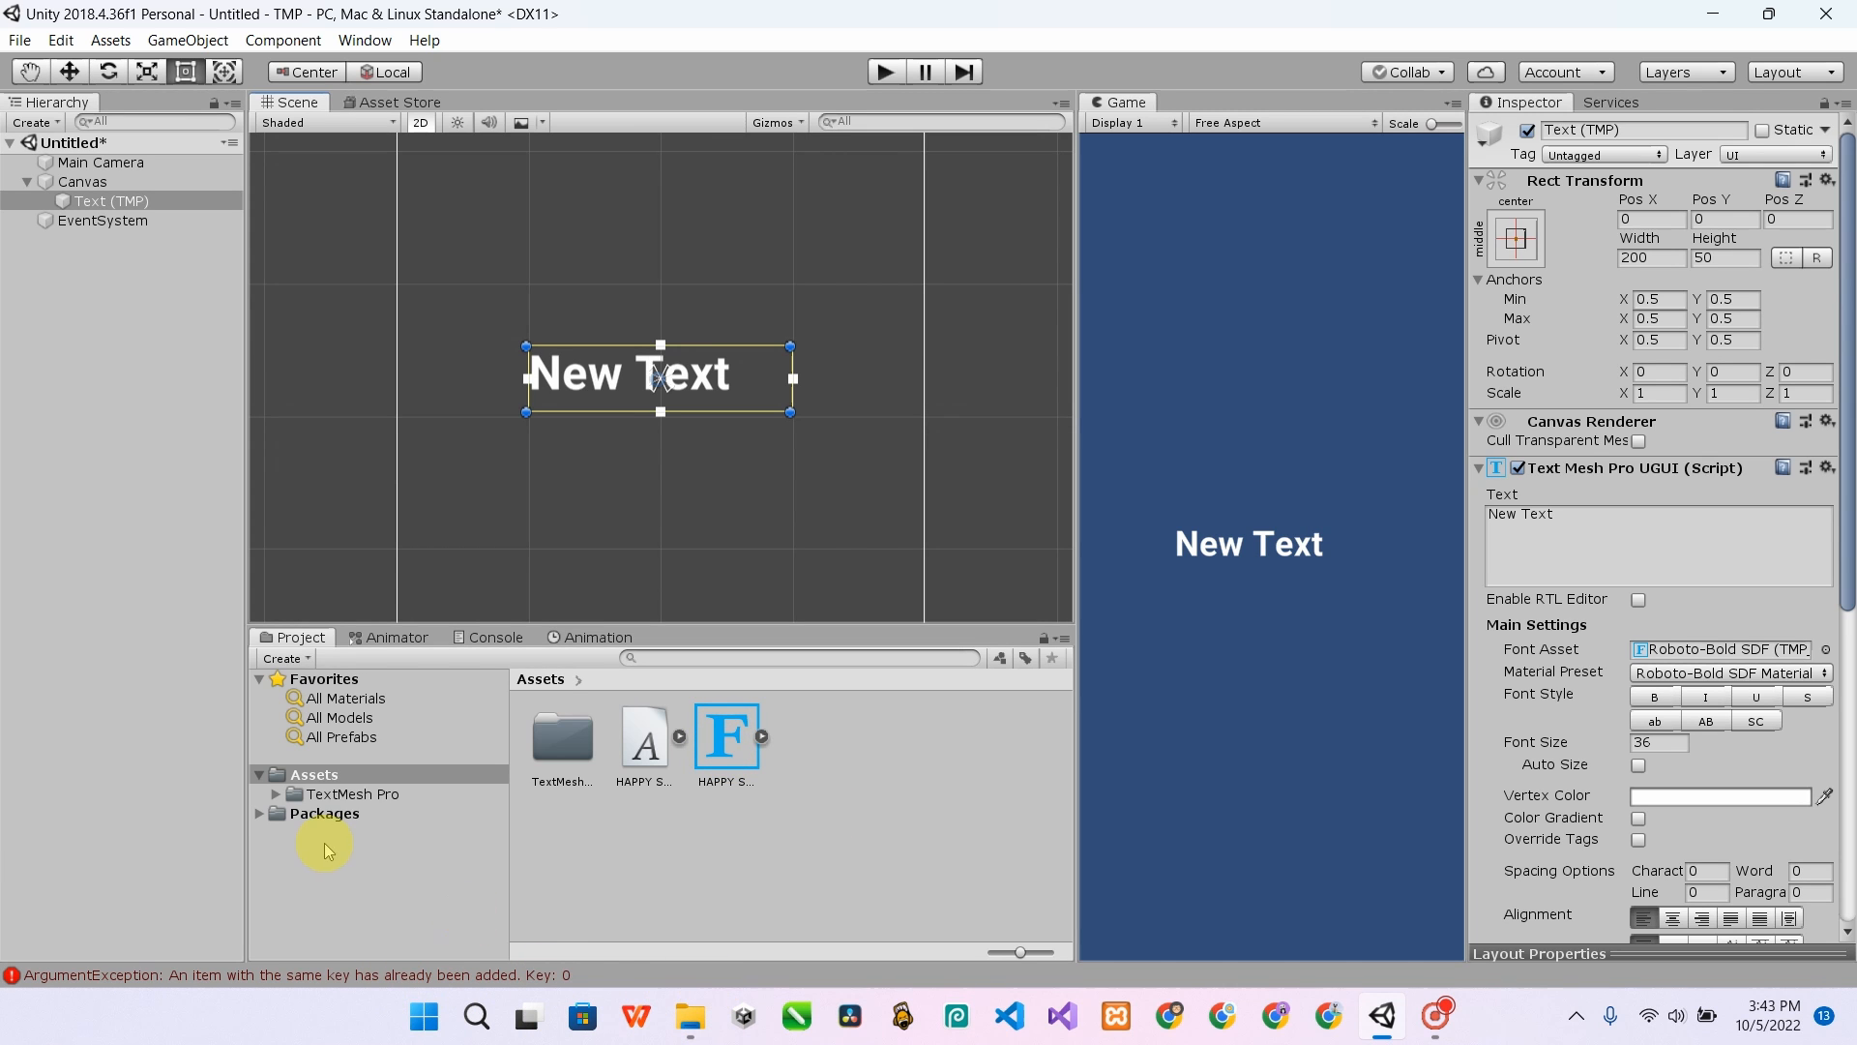
- Clear the Console messages and assign the HAPPY SCHOOL SDF font asset to Text (TMP)
{"action": "left_click", "coordinate": [101, 182]}
{"action": "left_click", "coordinate": [116, 201]}
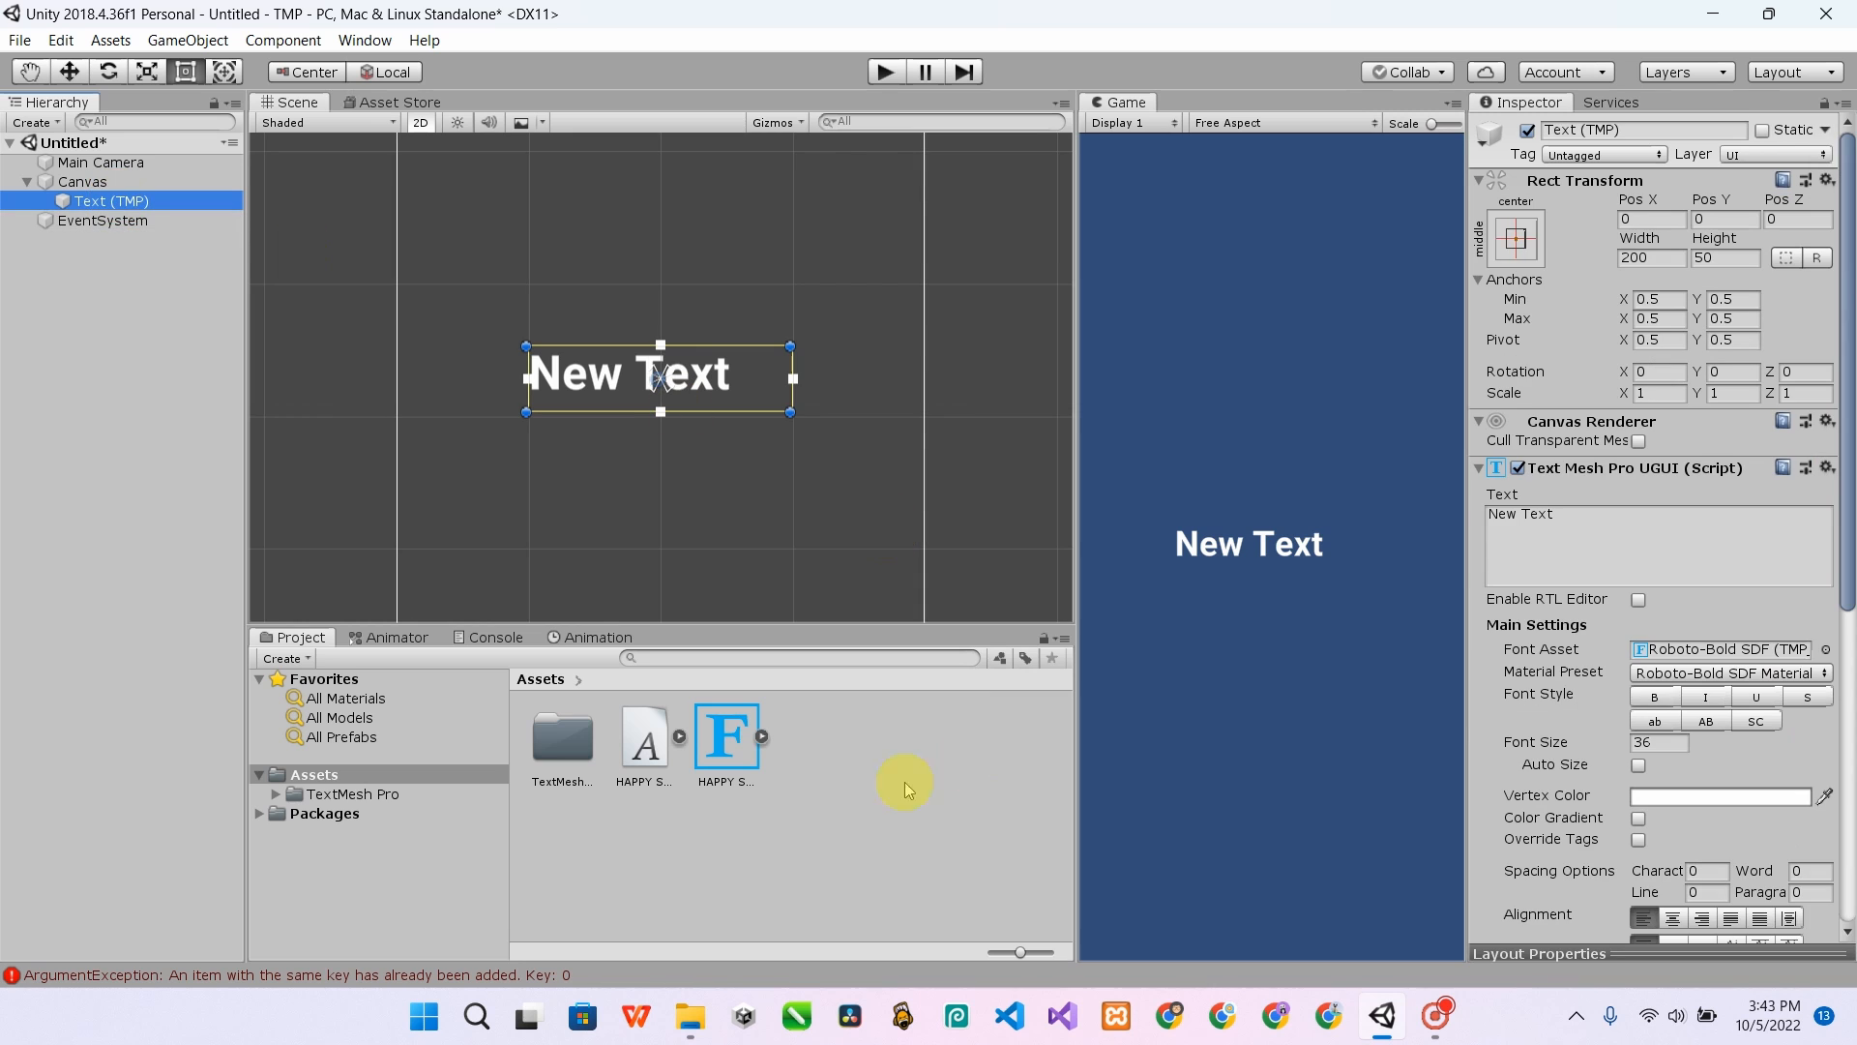
{"action": "left_click", "coordinate": [504, 971]}
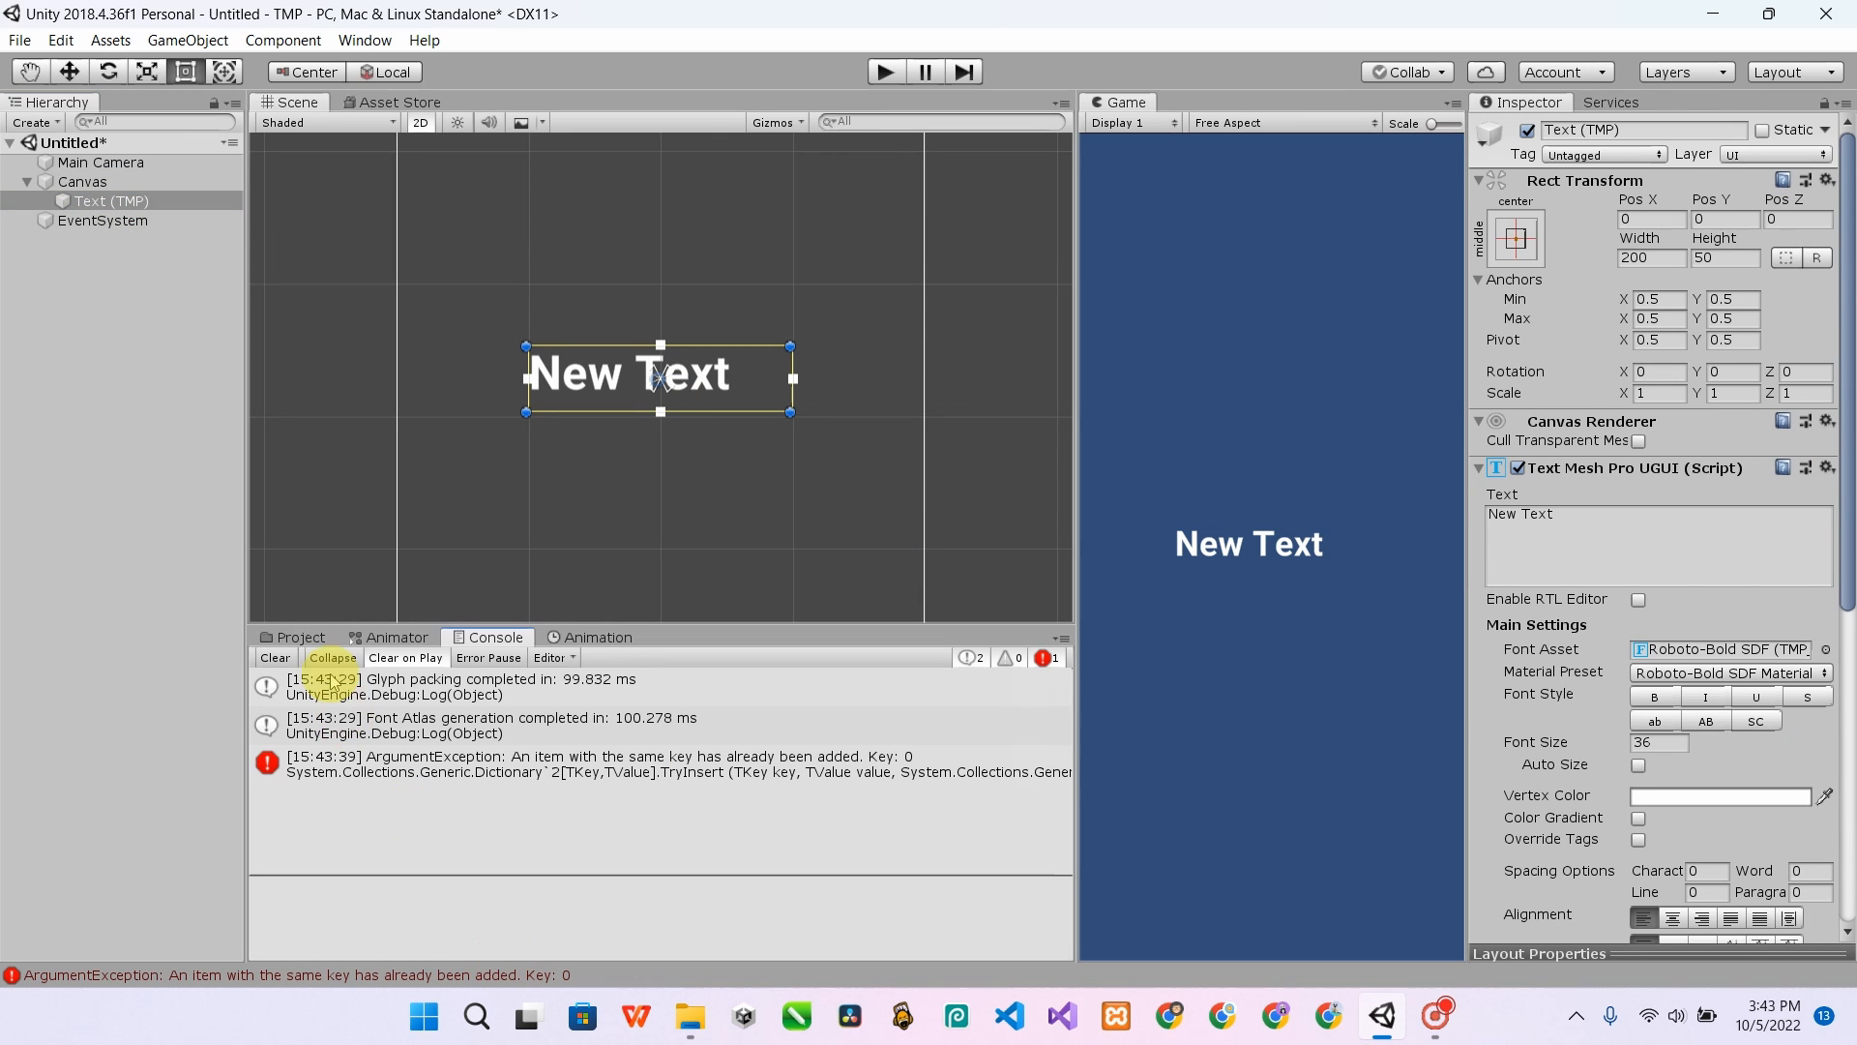
{"action": "left_click", "coordinate": [275, 658]}
{"action": "left_click", "coordinate": [297, 639]}
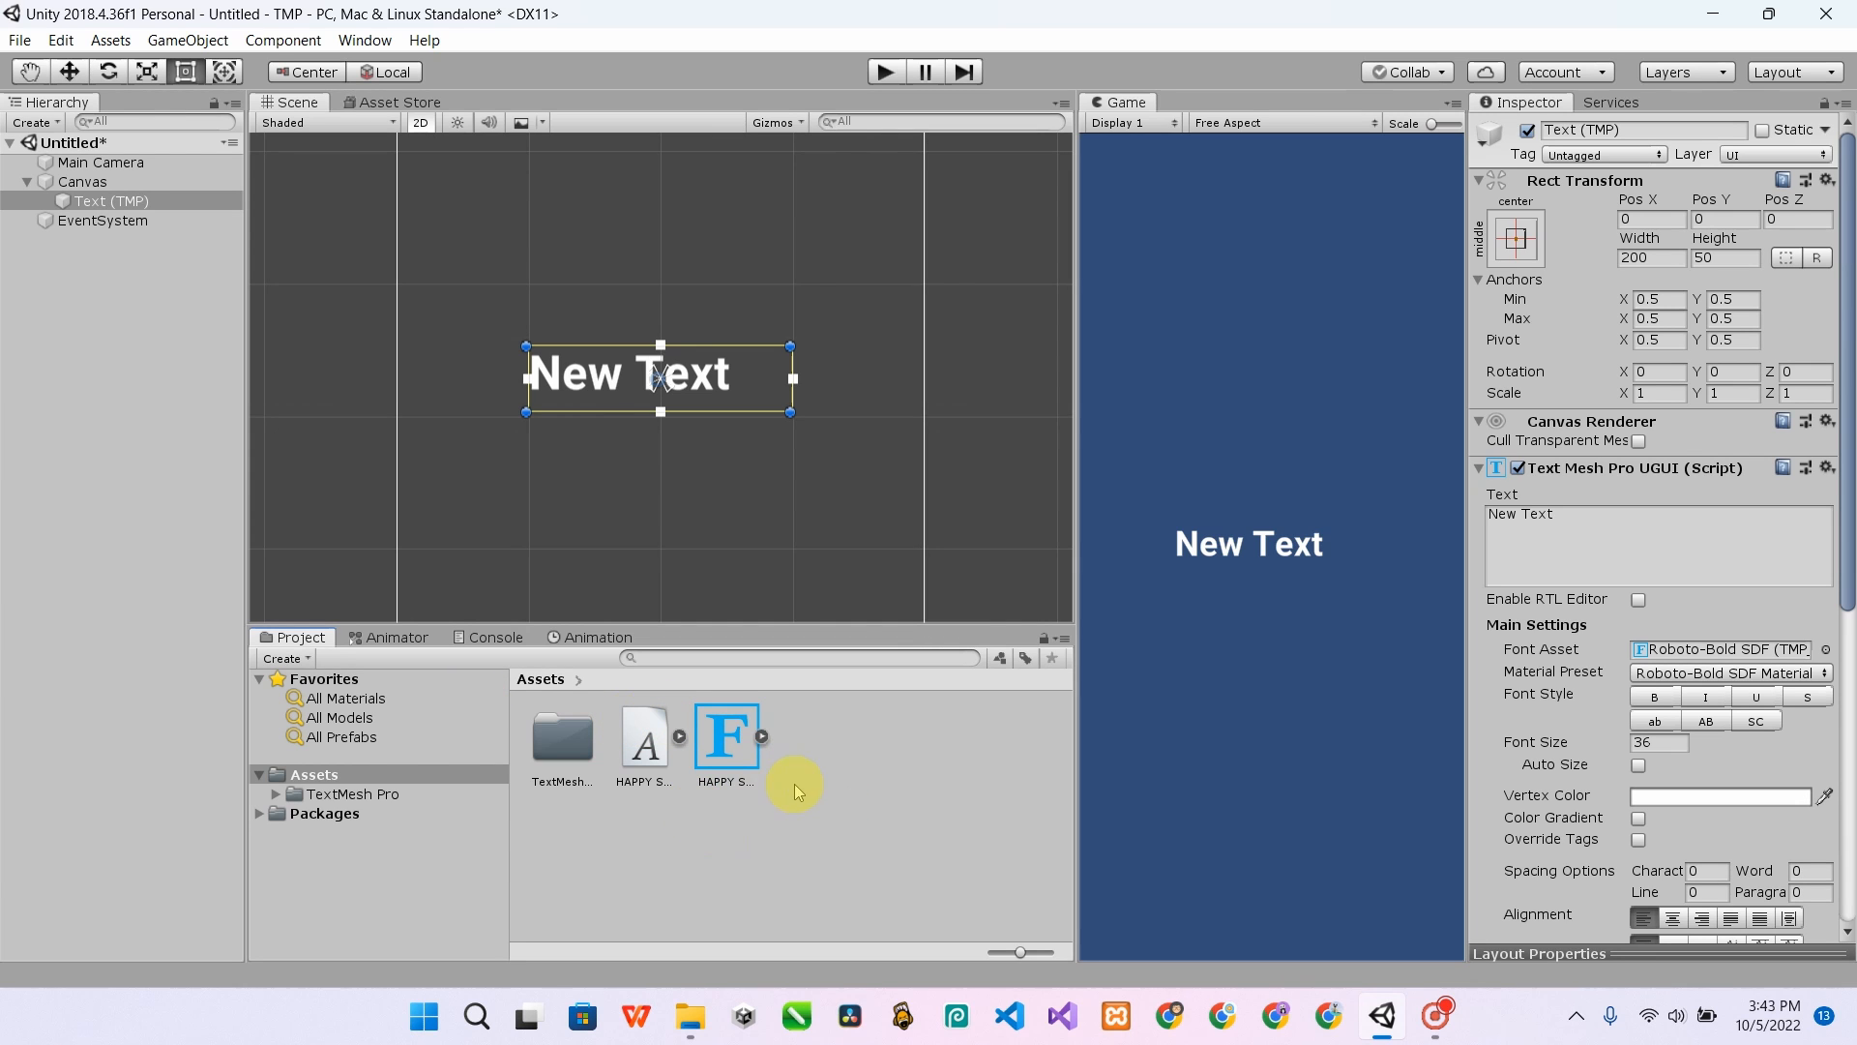
{"action": "mouse_move", "coordinate": [723, 751]}
{"action": "left_mouse_down"}
{"action": "mouse_move", "coordinate": [1283, 740]}
{"action": "mouse_move", "coordinate": [1694, 654]}
{"action": "left_mouse_up"}
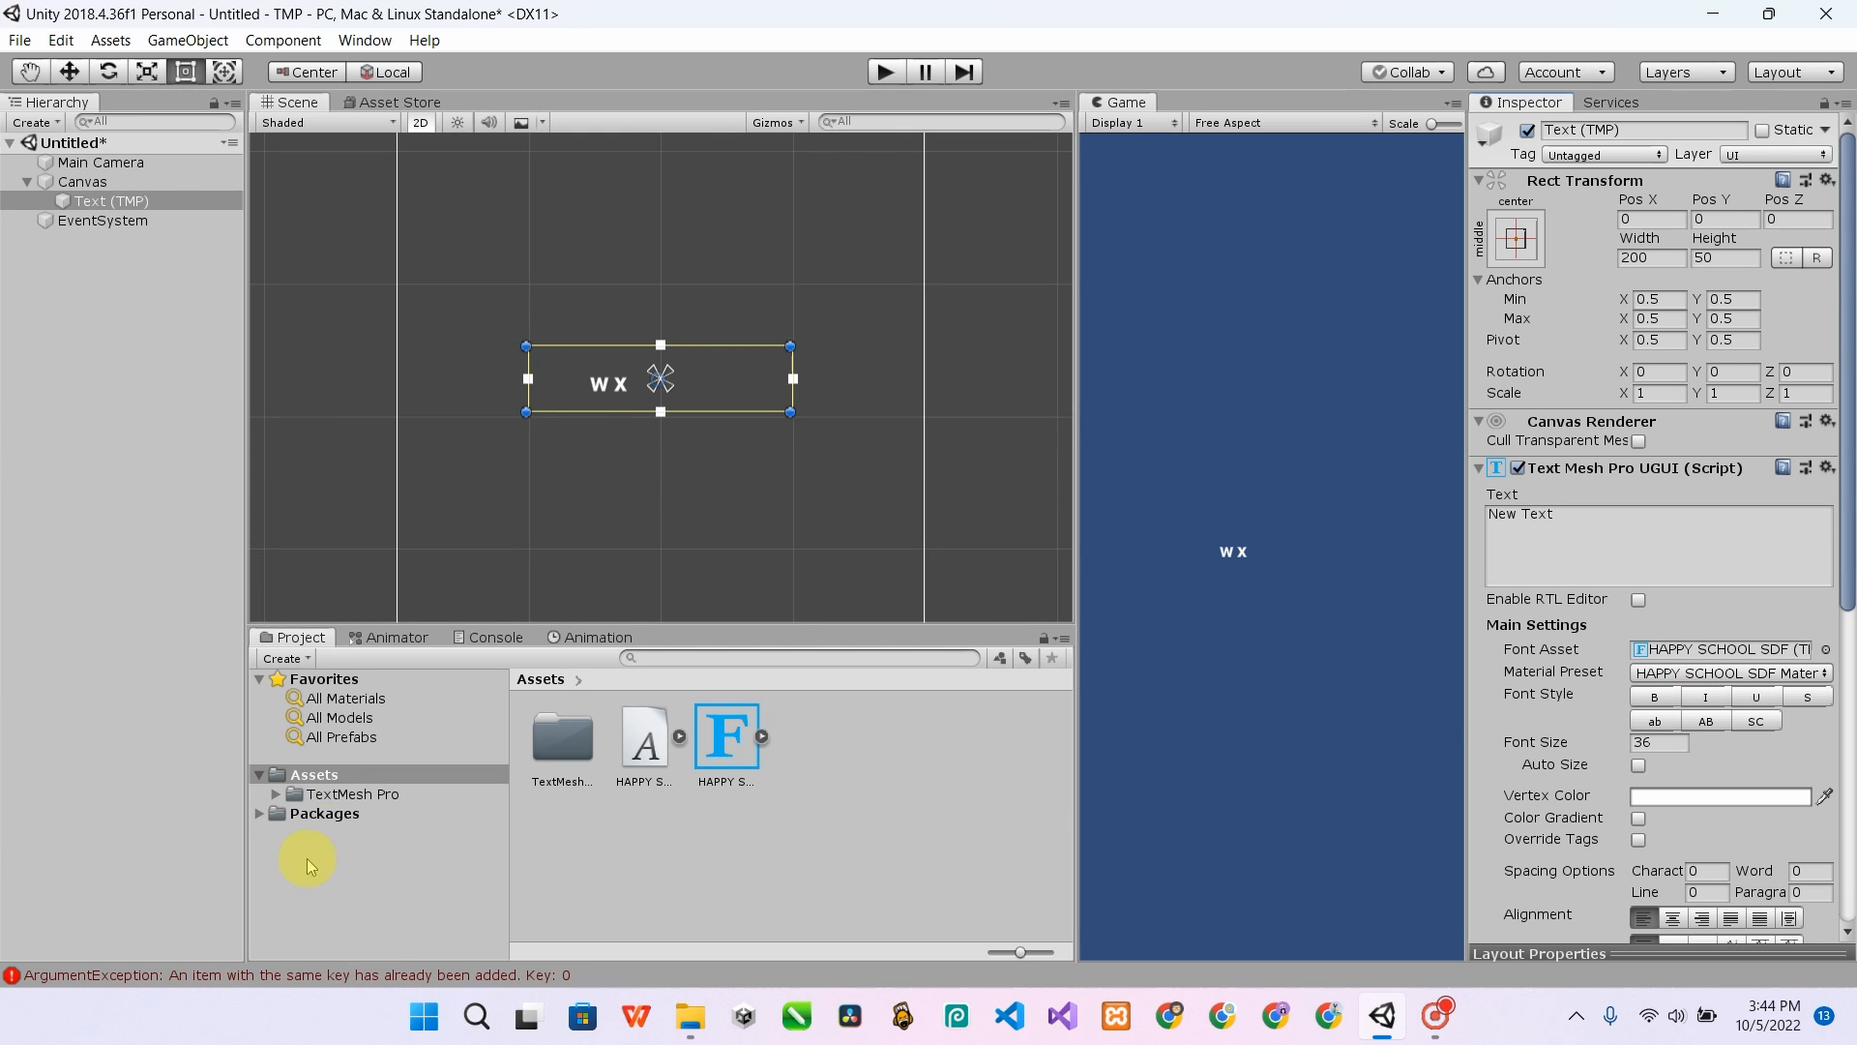
- Clear the error message from the Console and return to the project's Assets folder
{"action": "left_click", "coordinate": [411, 975]}
{"action": "left_click", "coordinate": [270, 656]}
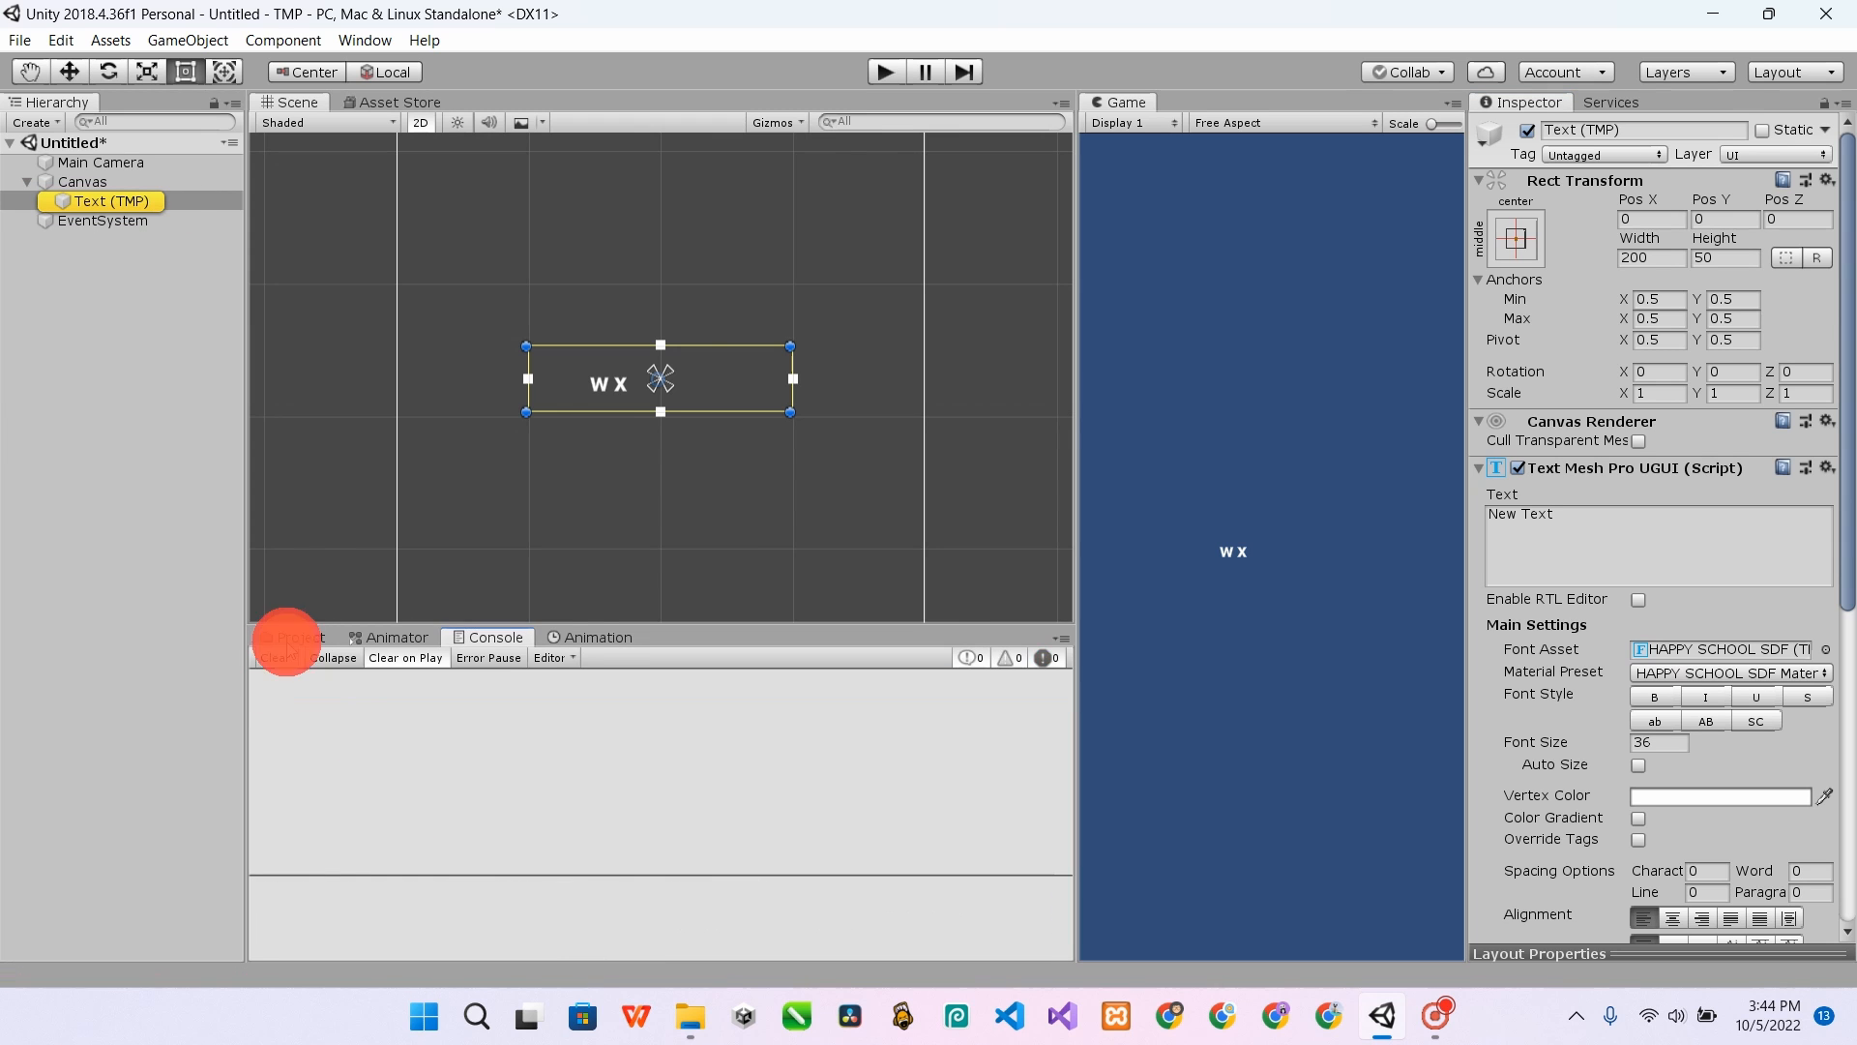
{"action": "left_click", "coordinate": [283, 636]}
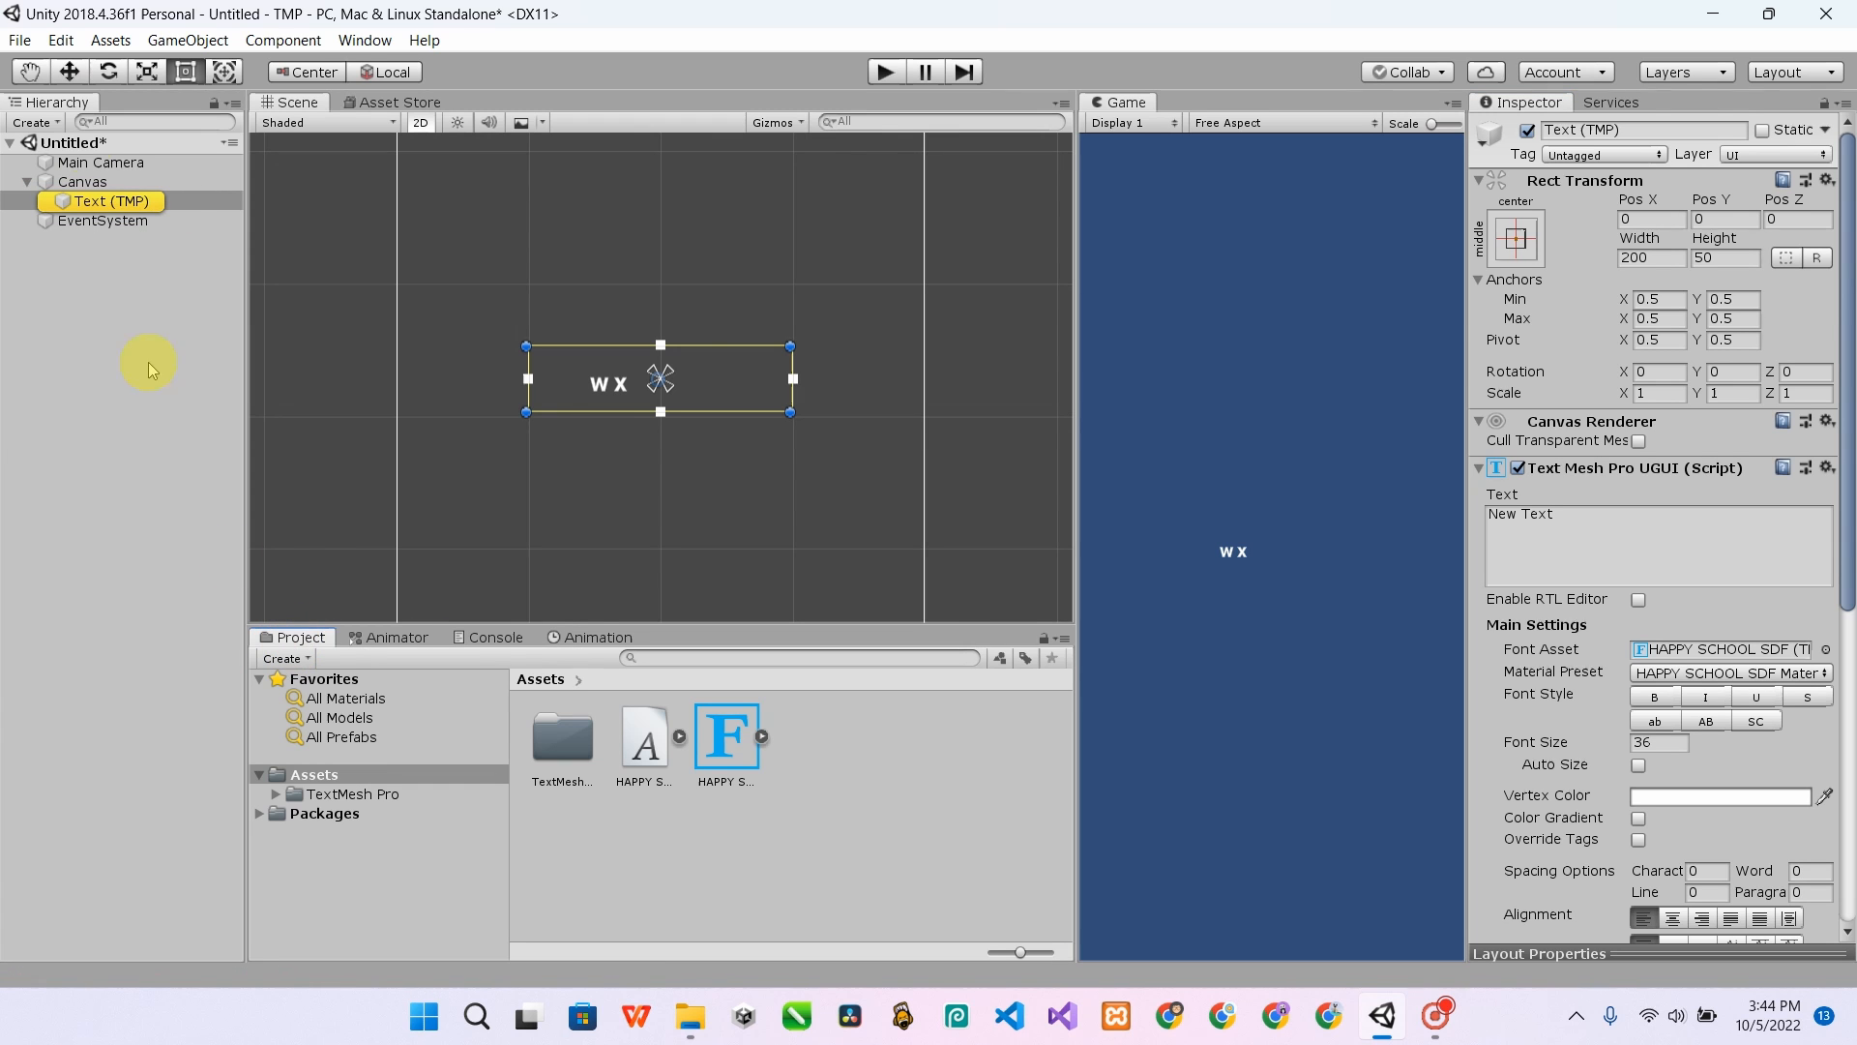
- Open the Package Manager, select the TextMesh Pro package and look through all its available versions
{"action": "left_click", "coordinate": [354, 41]}
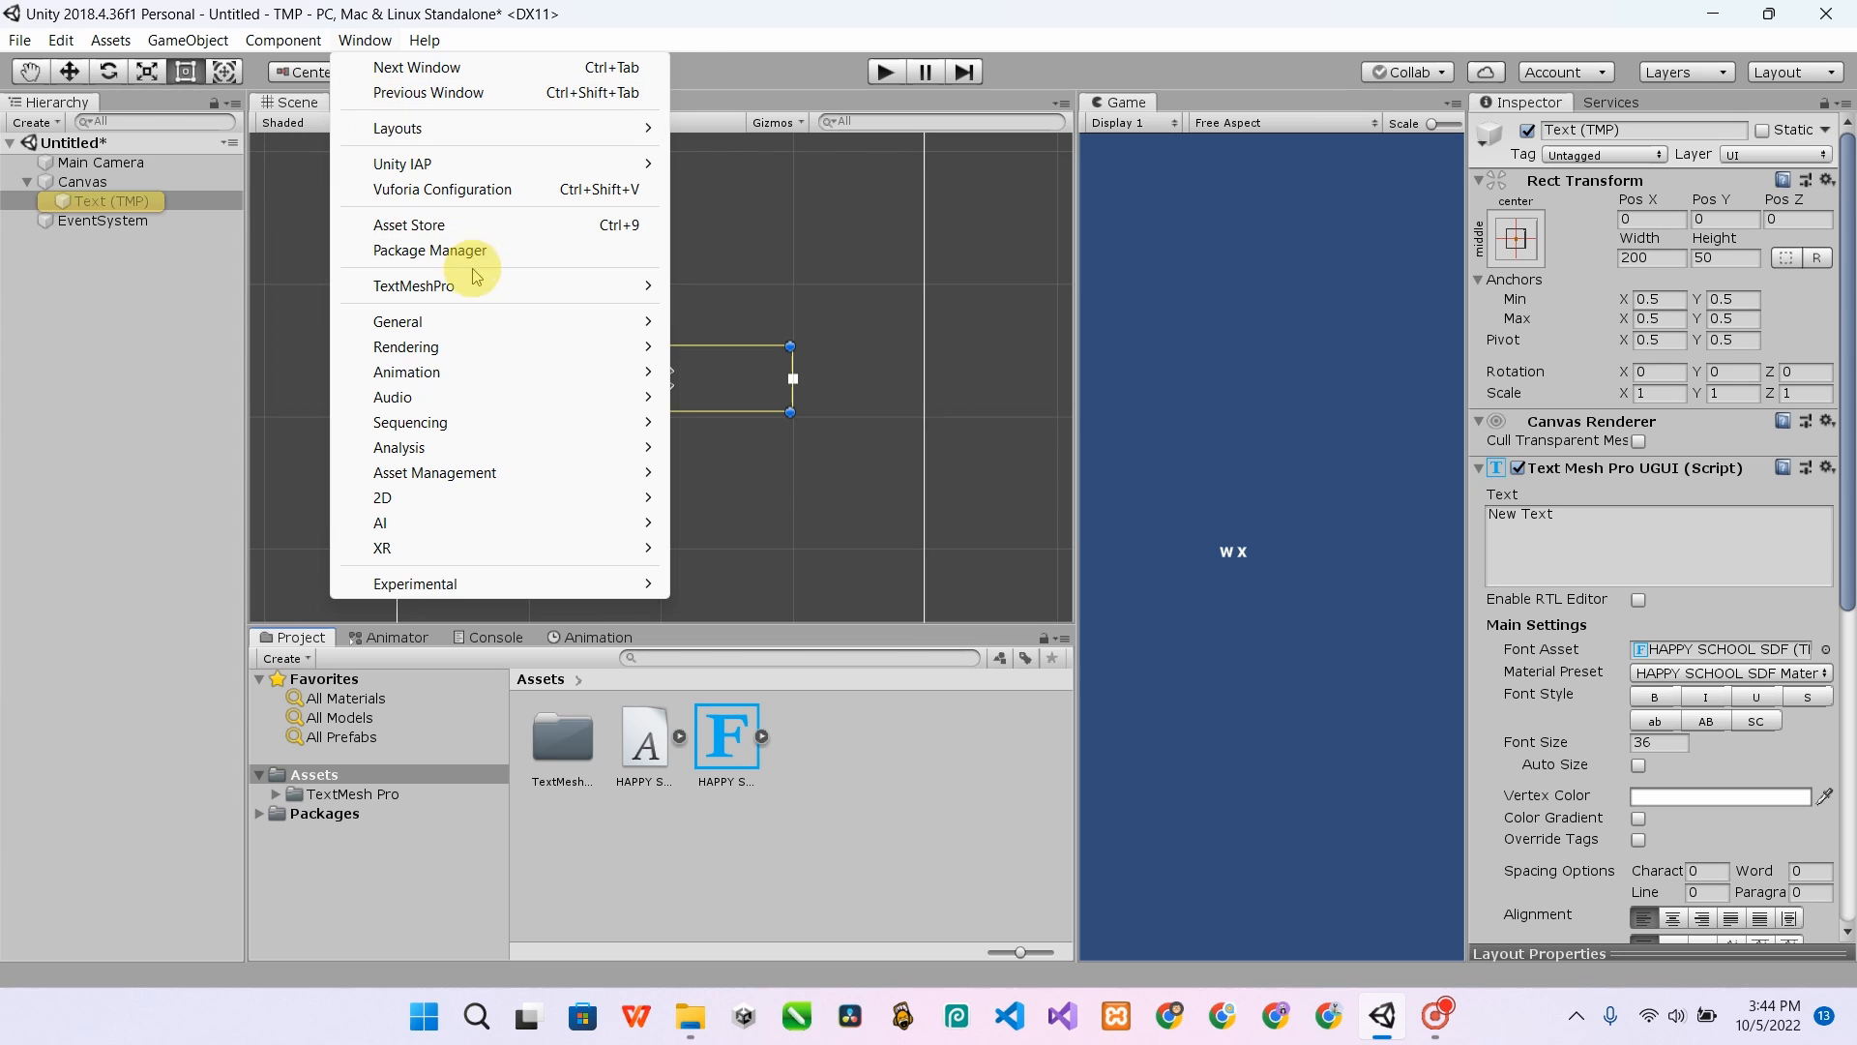
{"action": "mouse_move", "coordinate": [575, 290]}
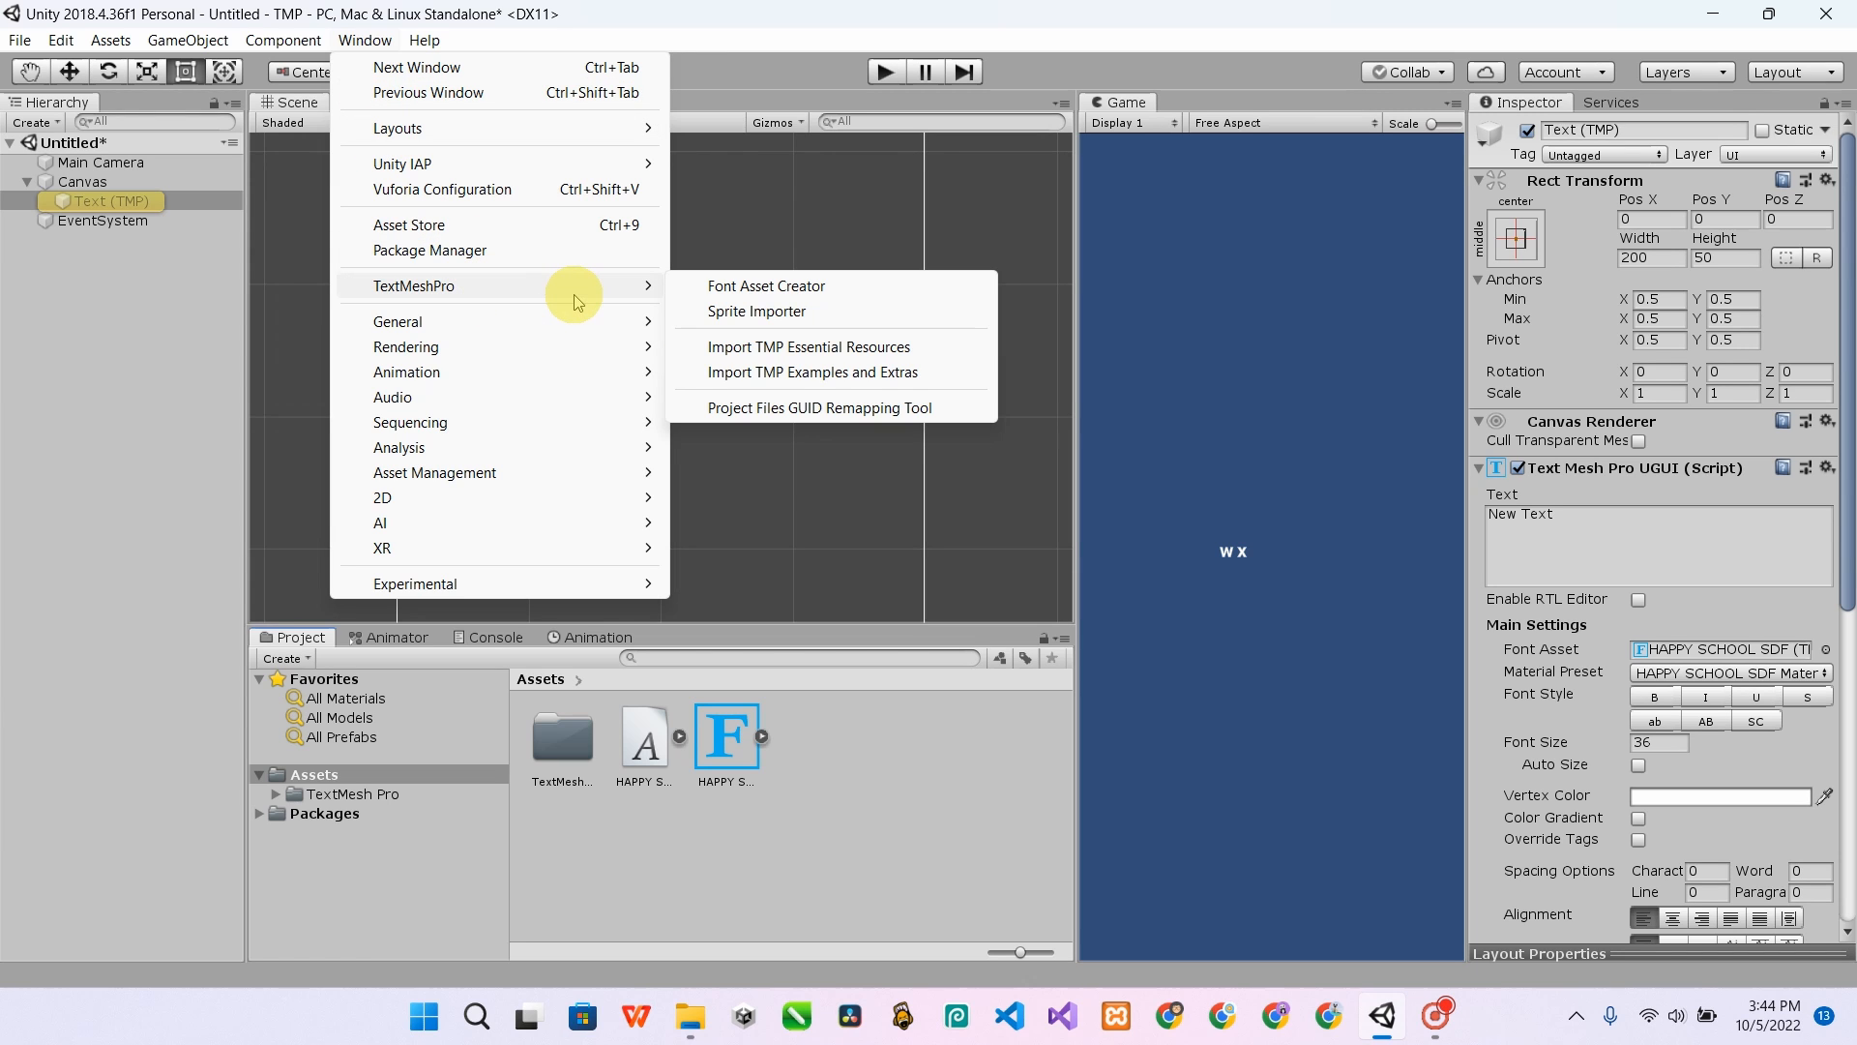
{"action": "left_click", "coordinate": [474, 251]}
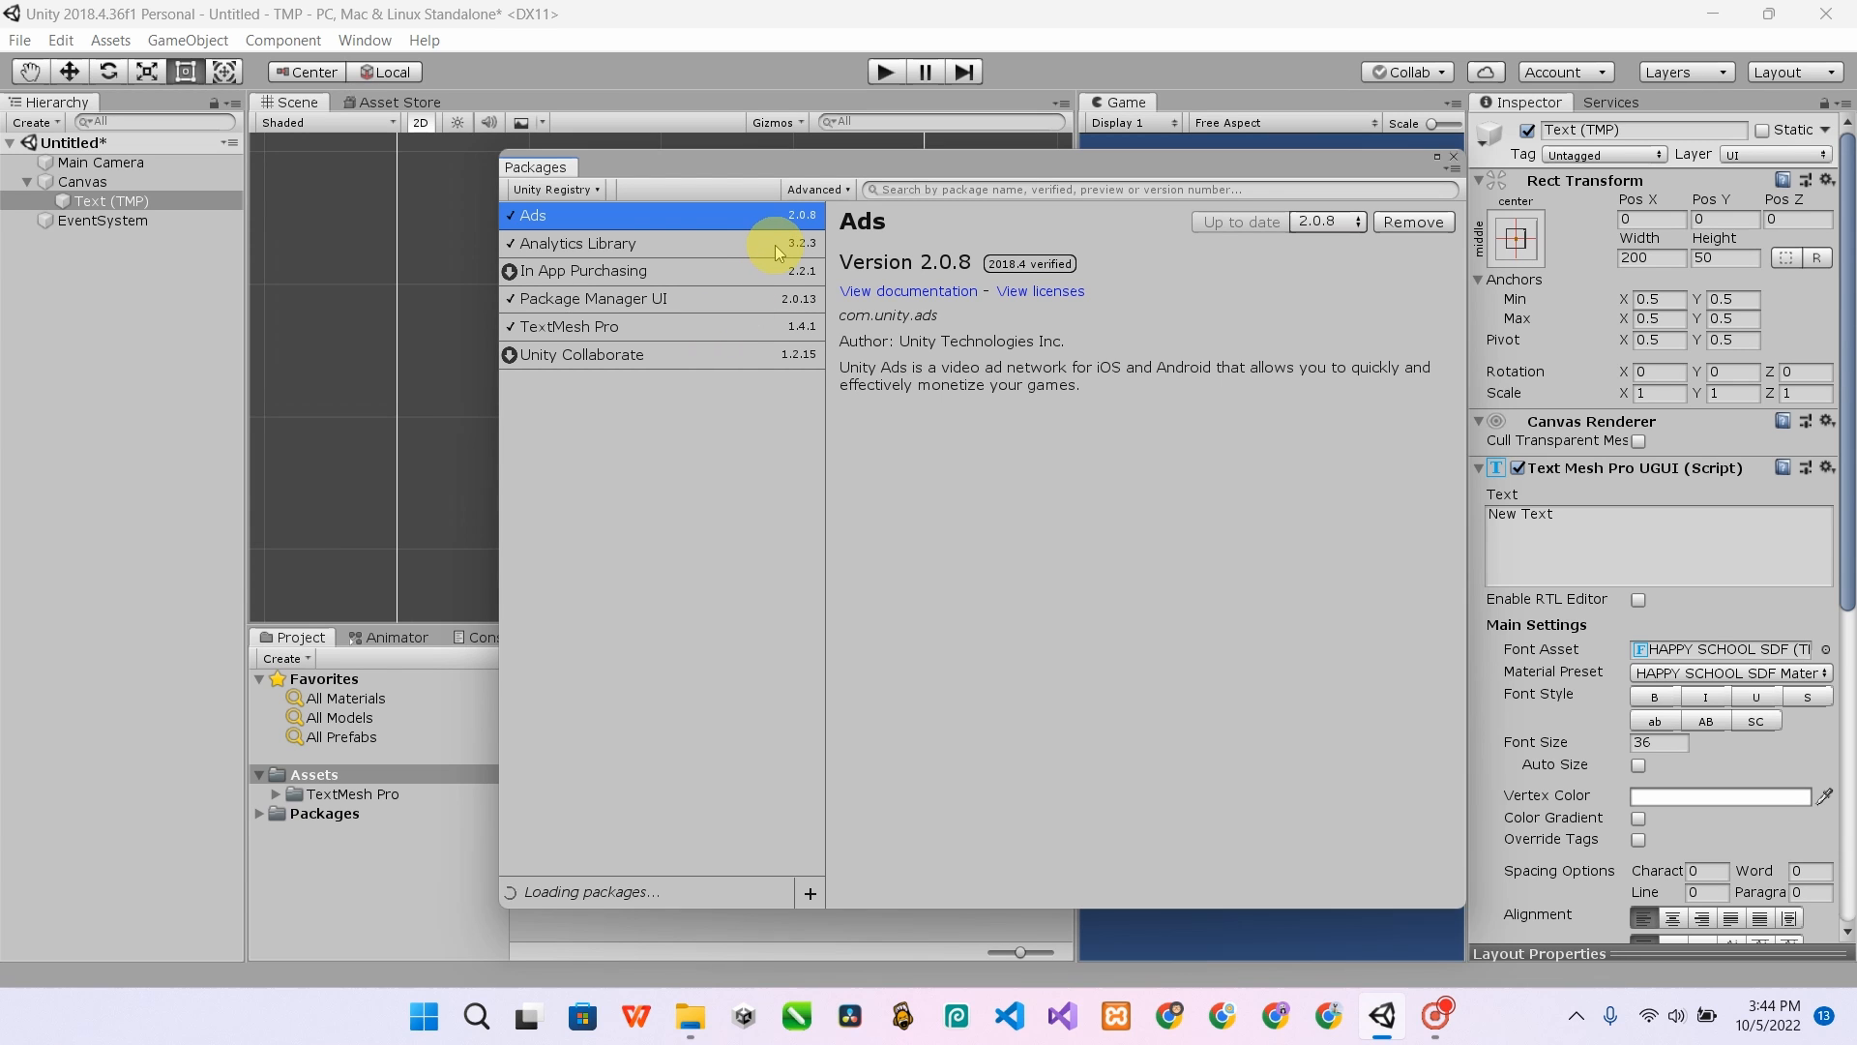
{"action": "left_click", "coordinate": [595, 335]}
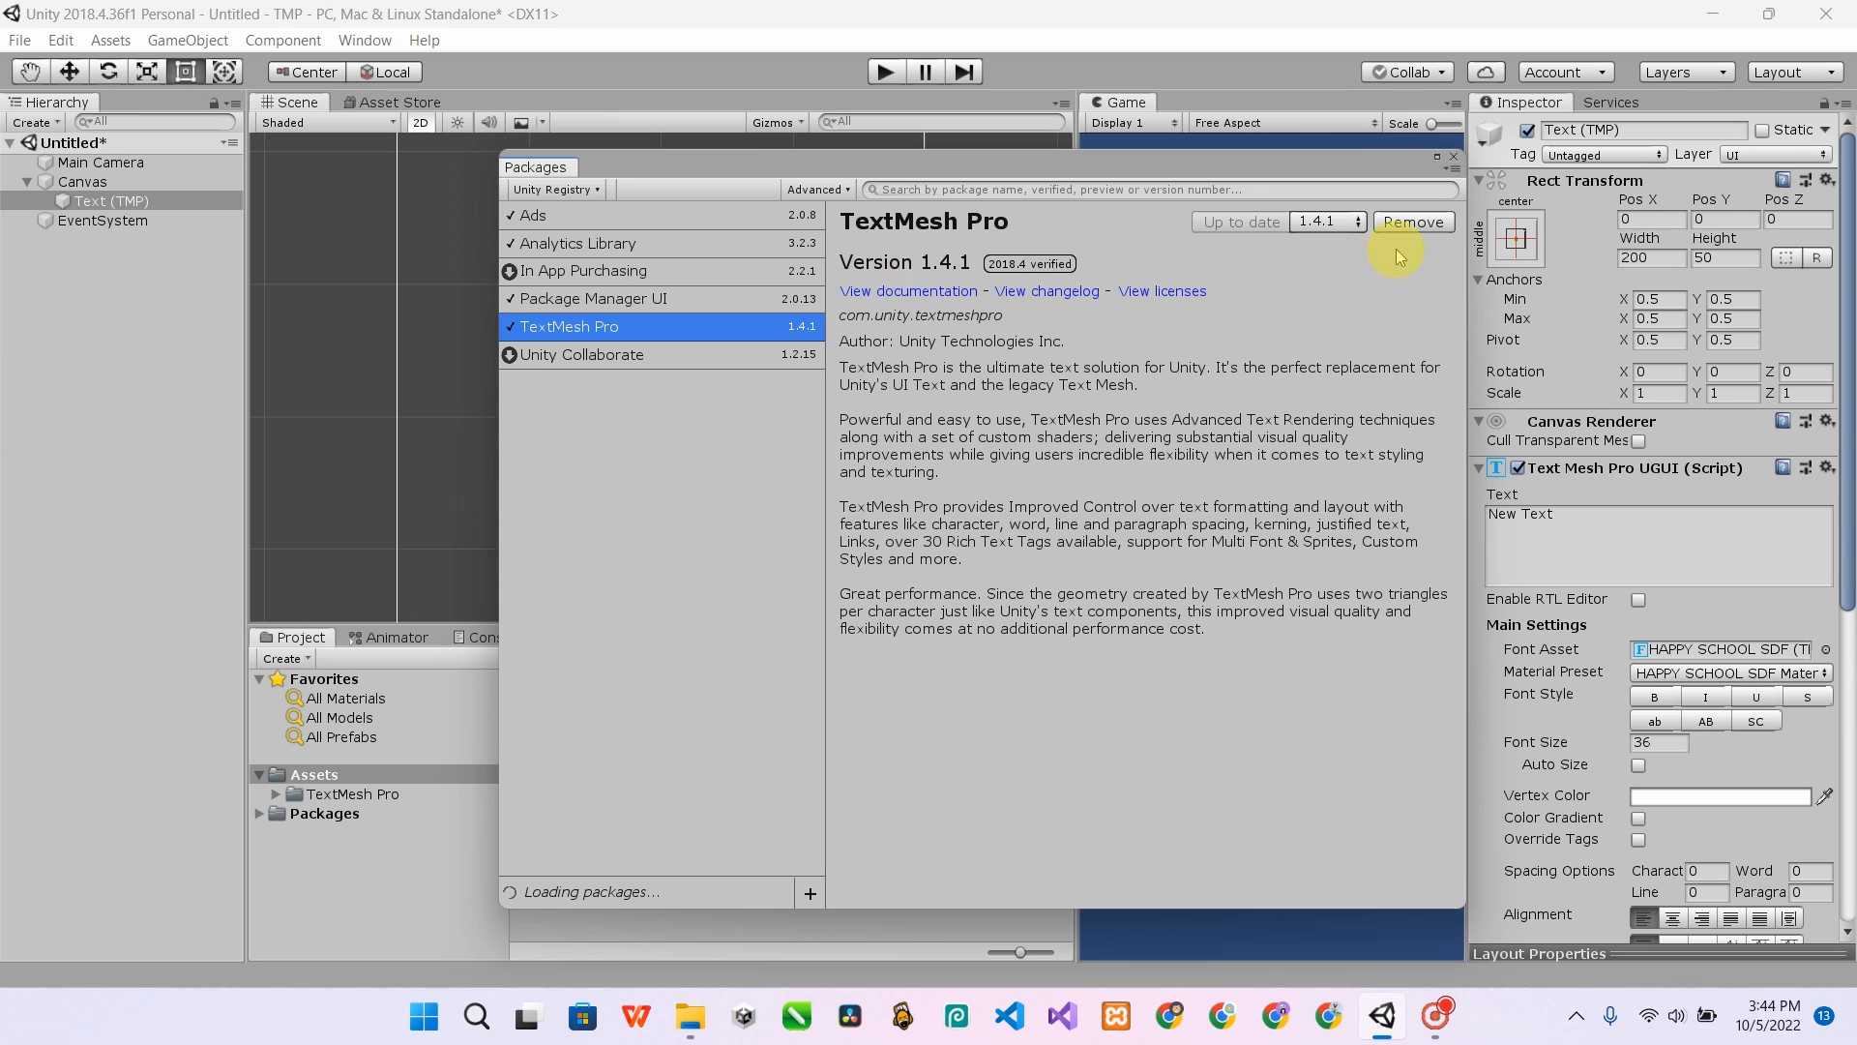
{"action": "left_click", "coordinate": [1321, 225]}
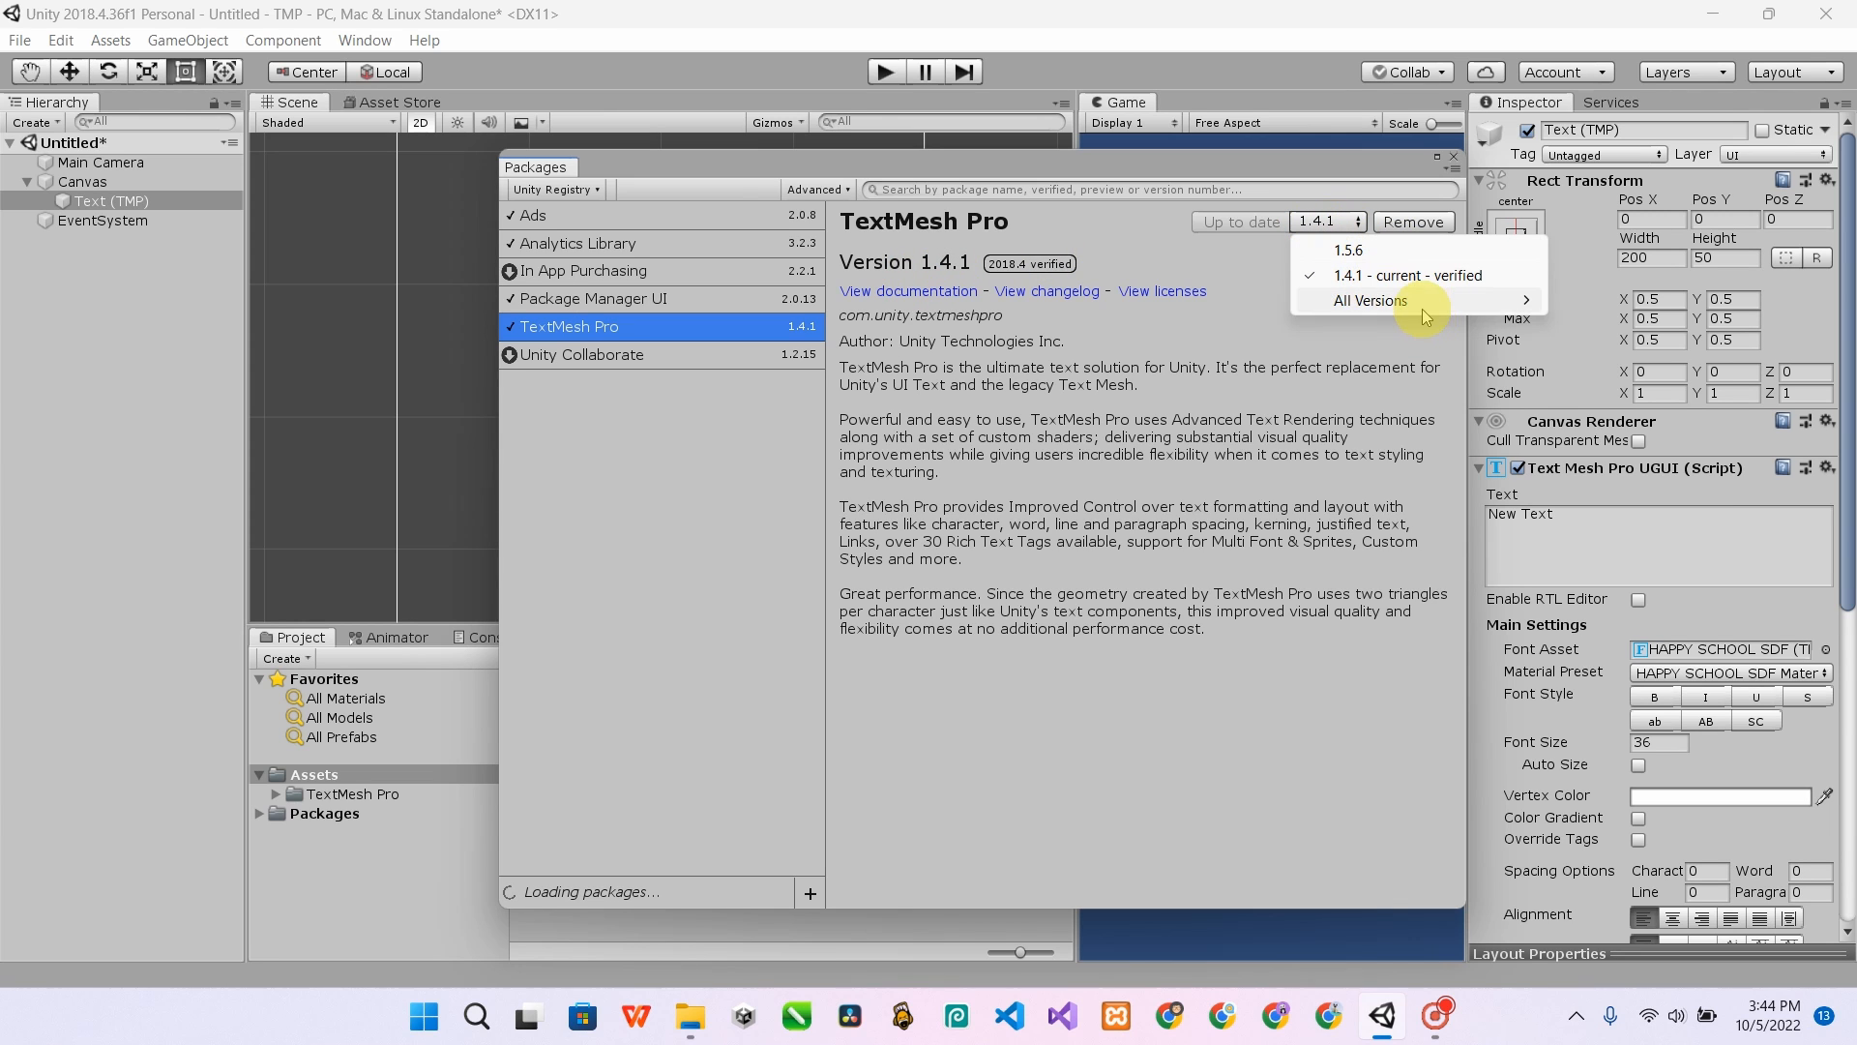
{"action": "mouse_move", "coordinate": [1422, 307]}
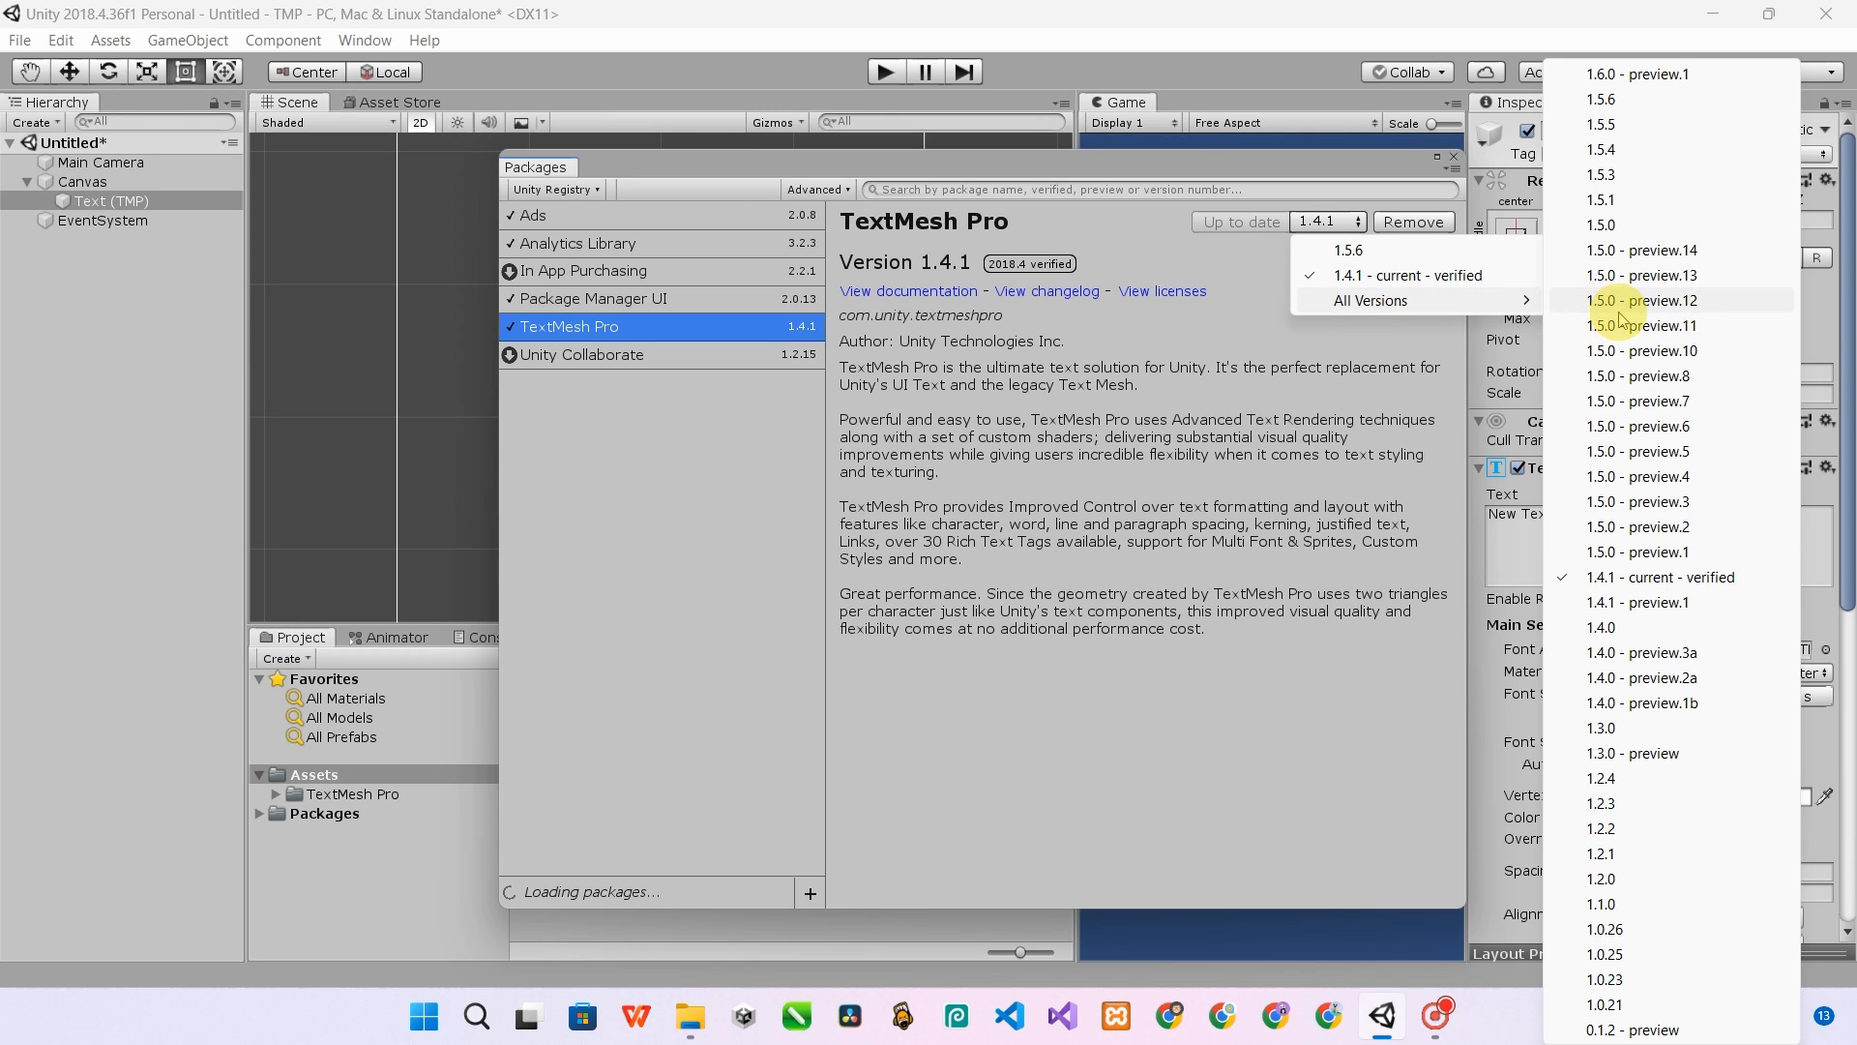
{"action": "left_click", "coordinate": [1628, 578]}
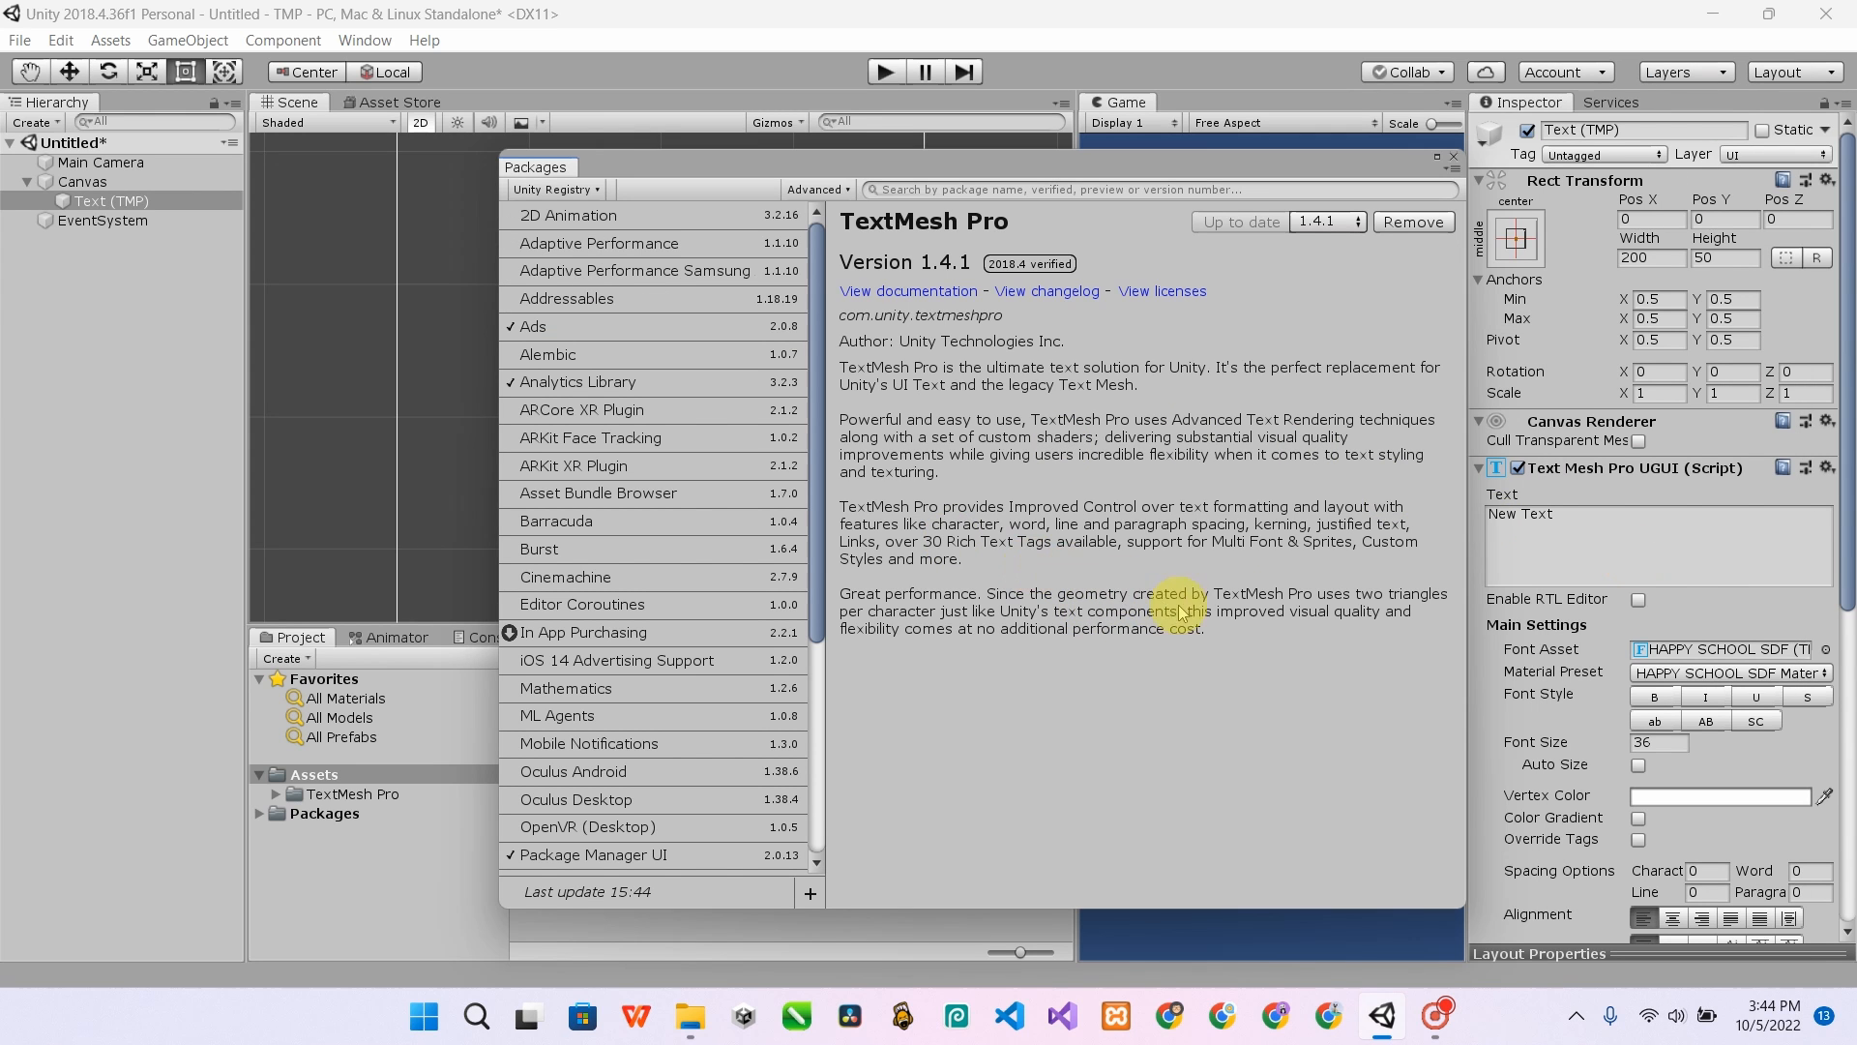
- Update the TextMesh Pro package to version 1.5.0 - preview.1 and close the Package Manager
{"action": "left_click", "coordinate": [1333, 222]}
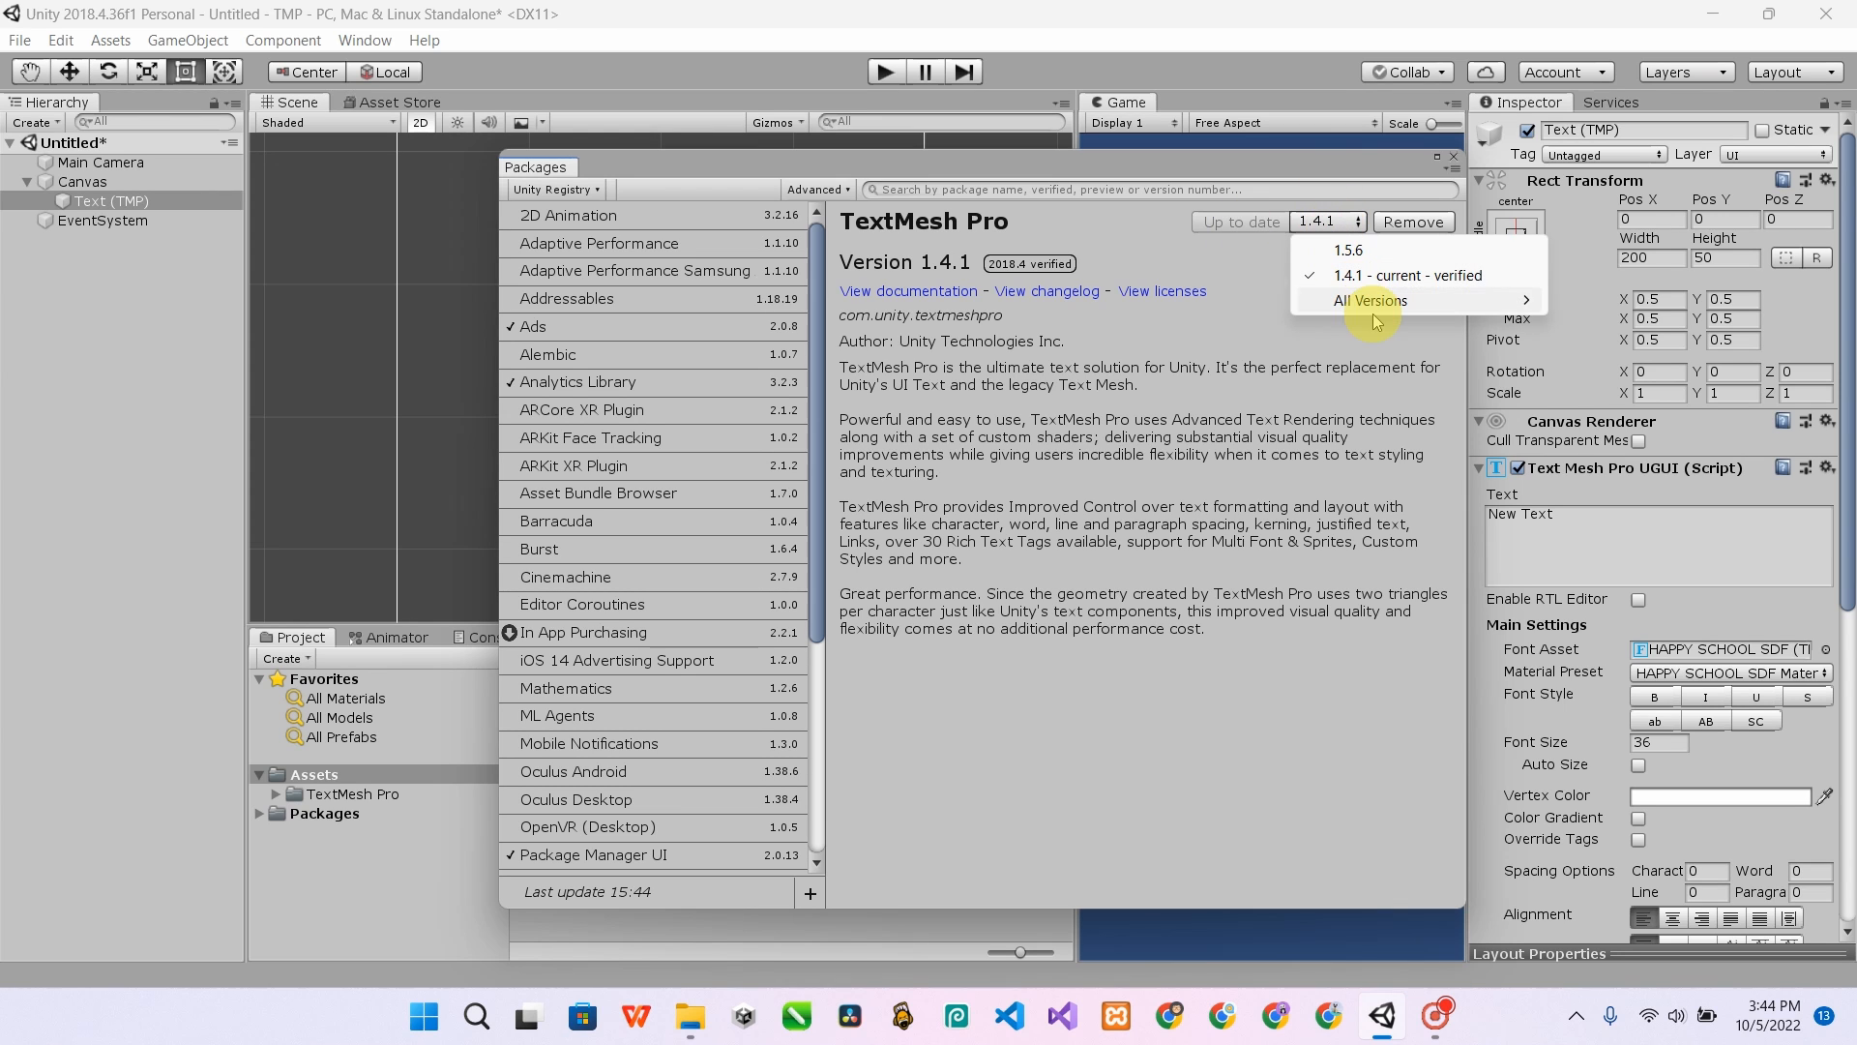
{"action": "mouse_move", "coordinate": [1495, 315]}
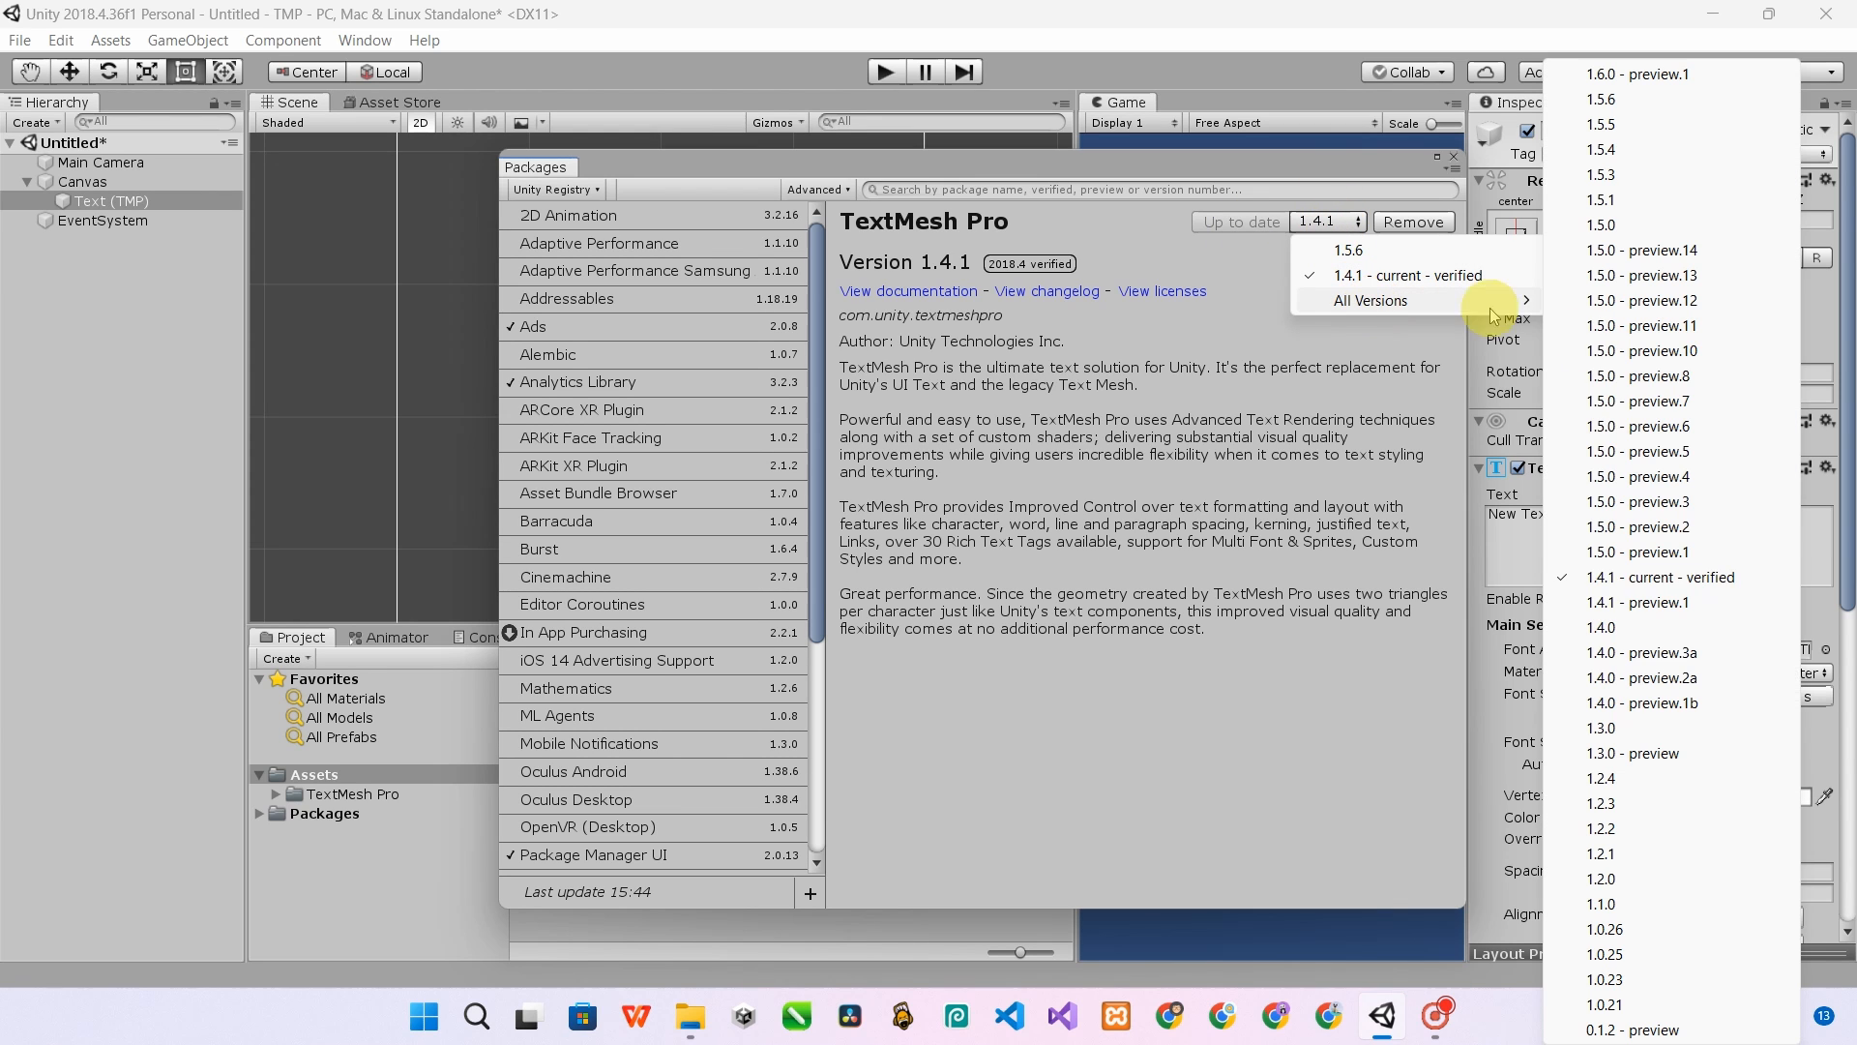
{"action": "left_click", "coordinate": [1605, 551]}
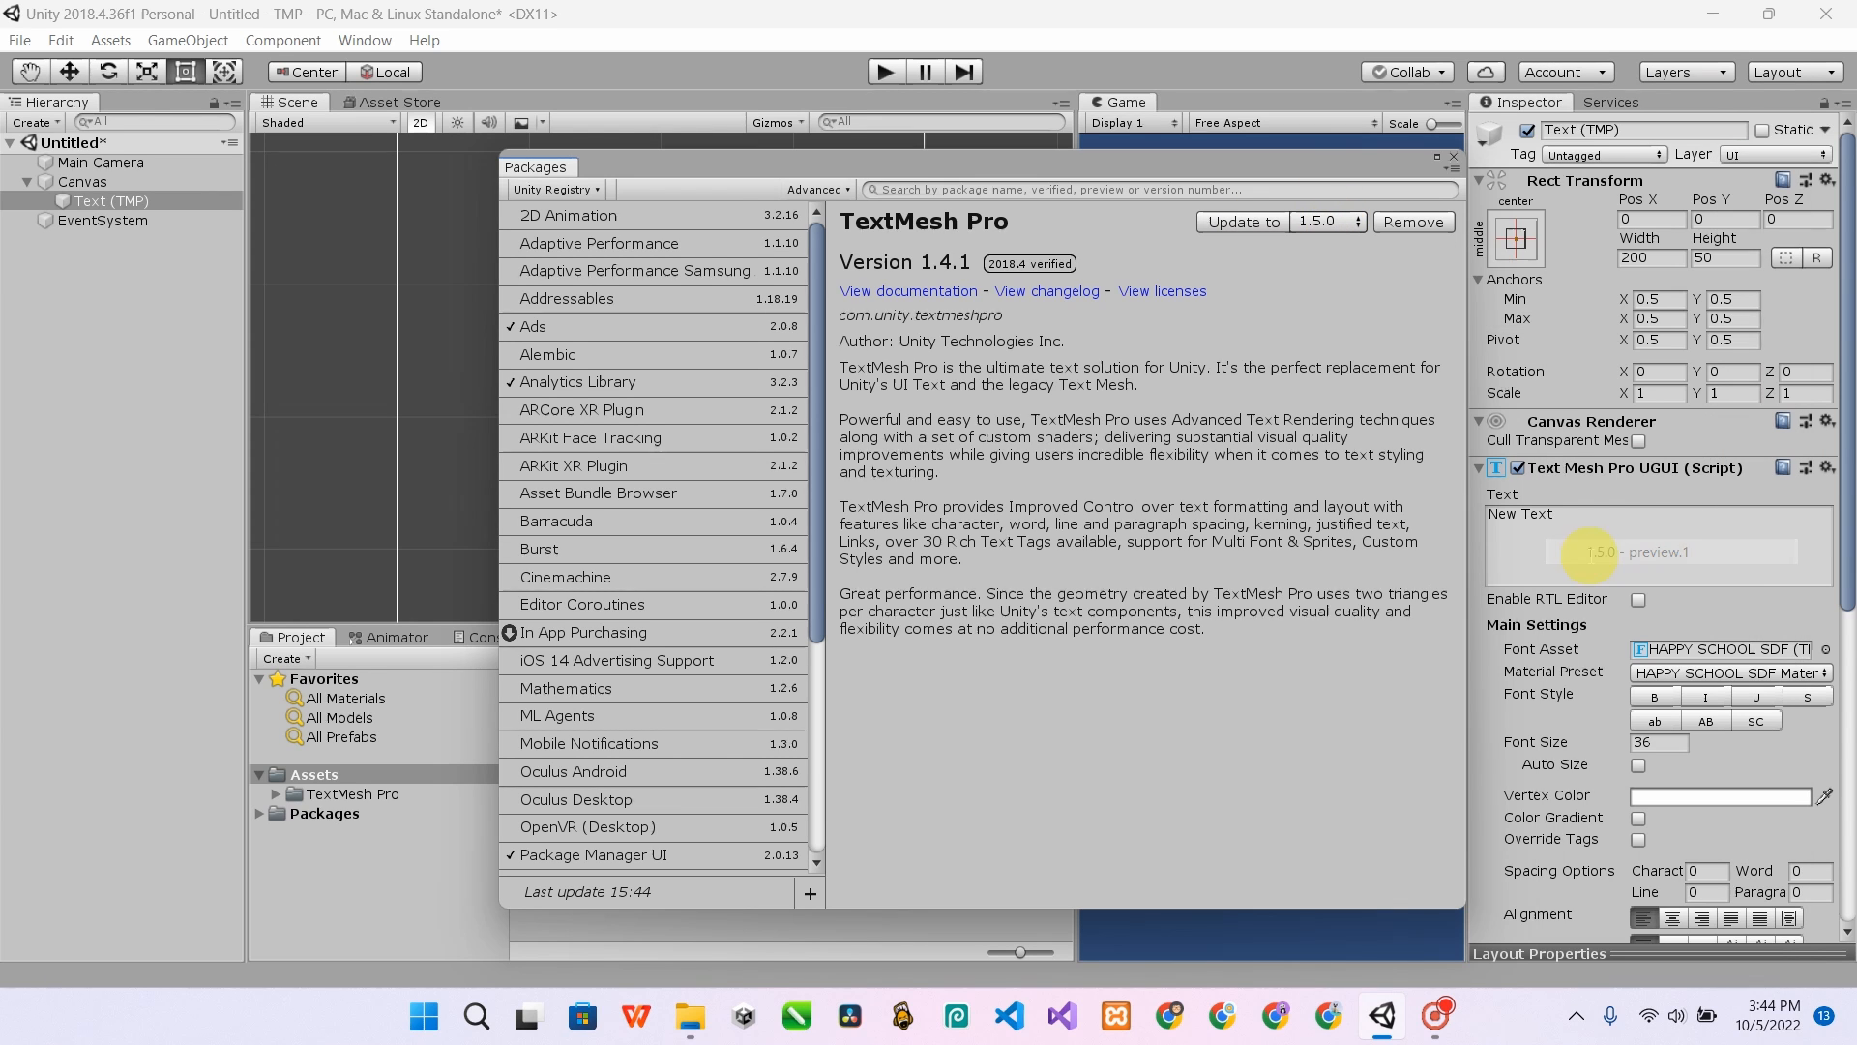
{"action": "left_click", "coordinate": [1245, 224]}
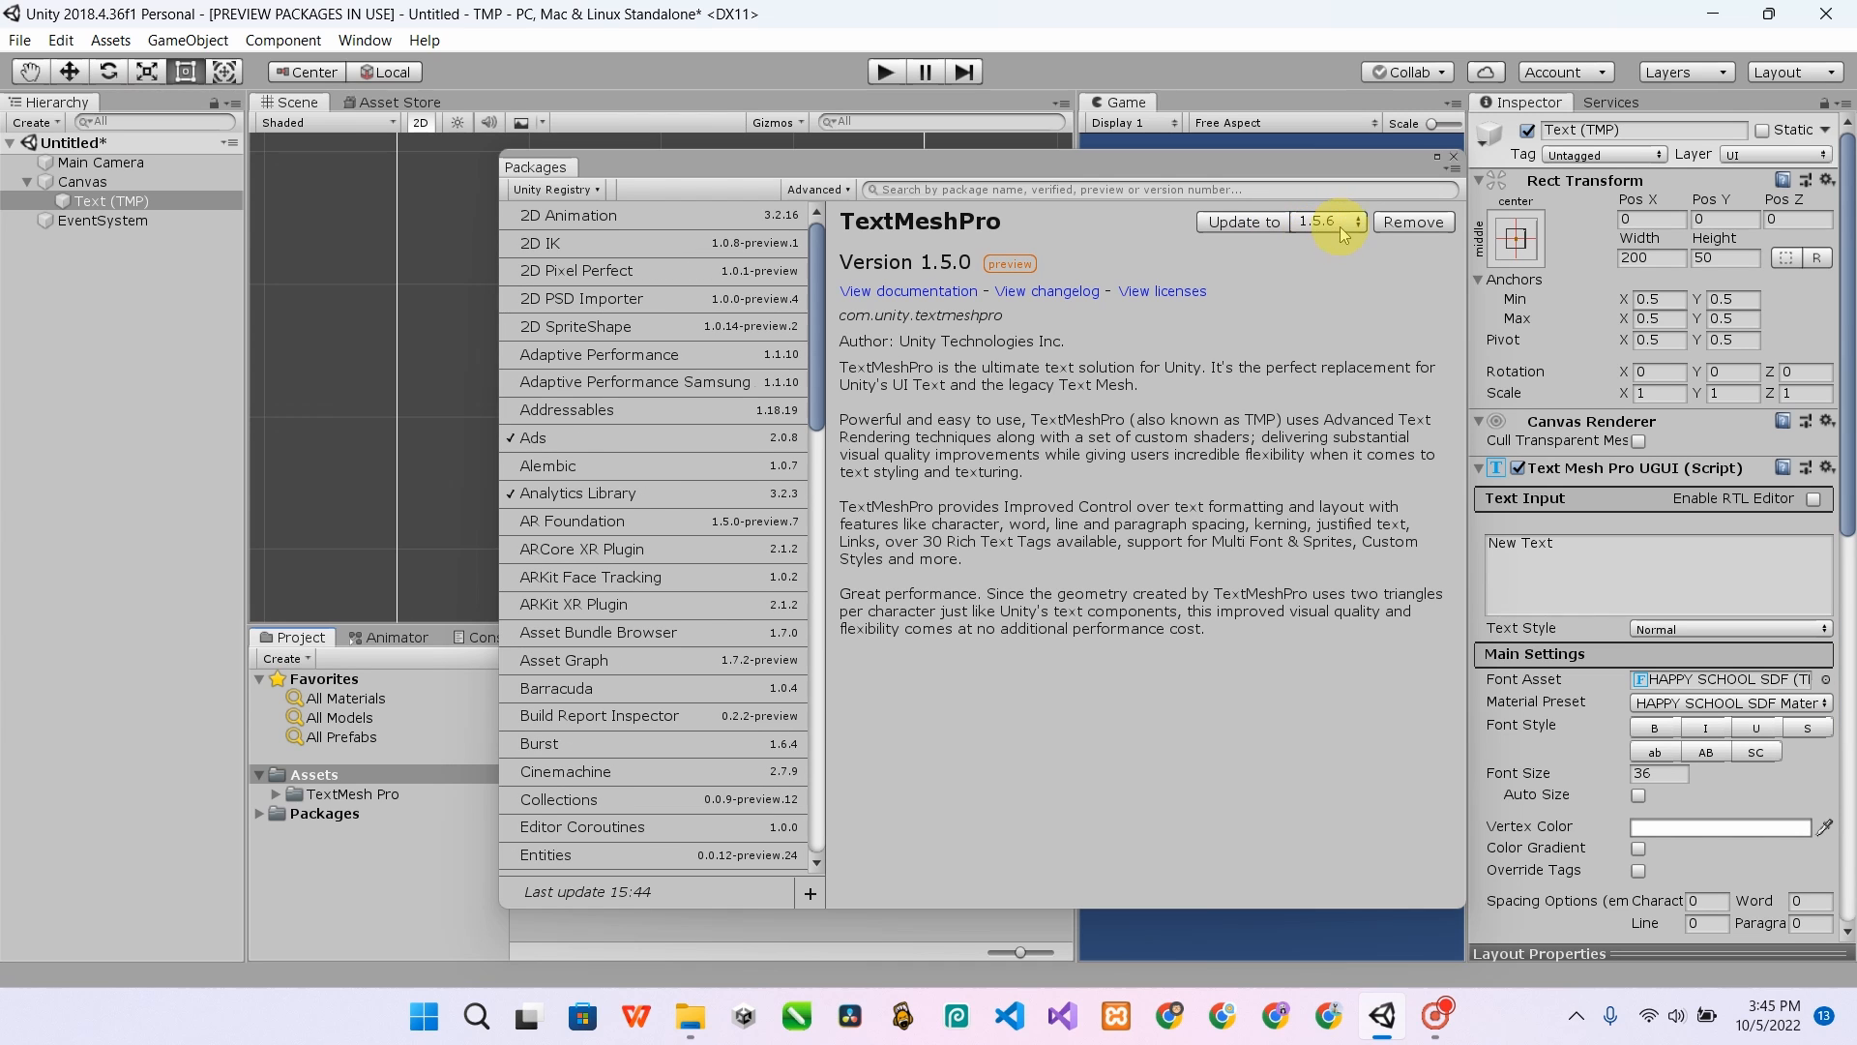
{"action": "left_click", "coordinate": [1346, 225]}
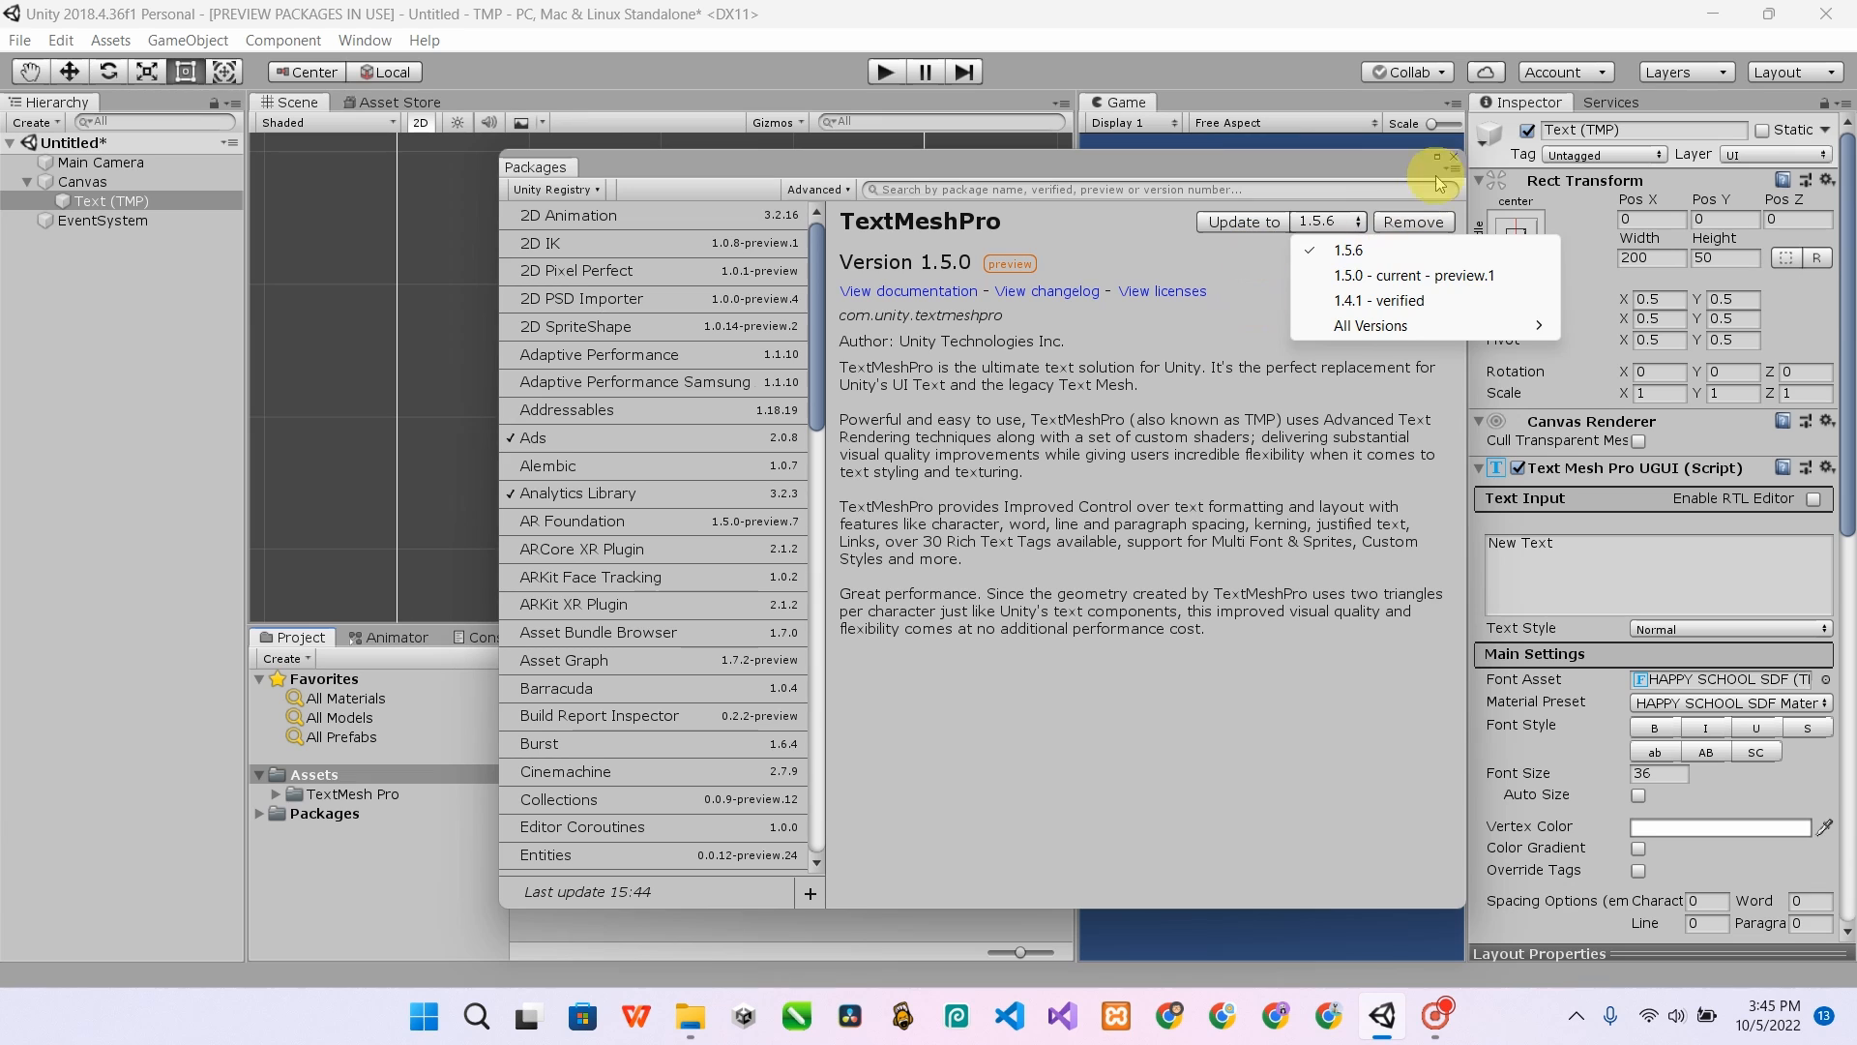
{"action": "left_click", "coordinate": [1456, 166]}
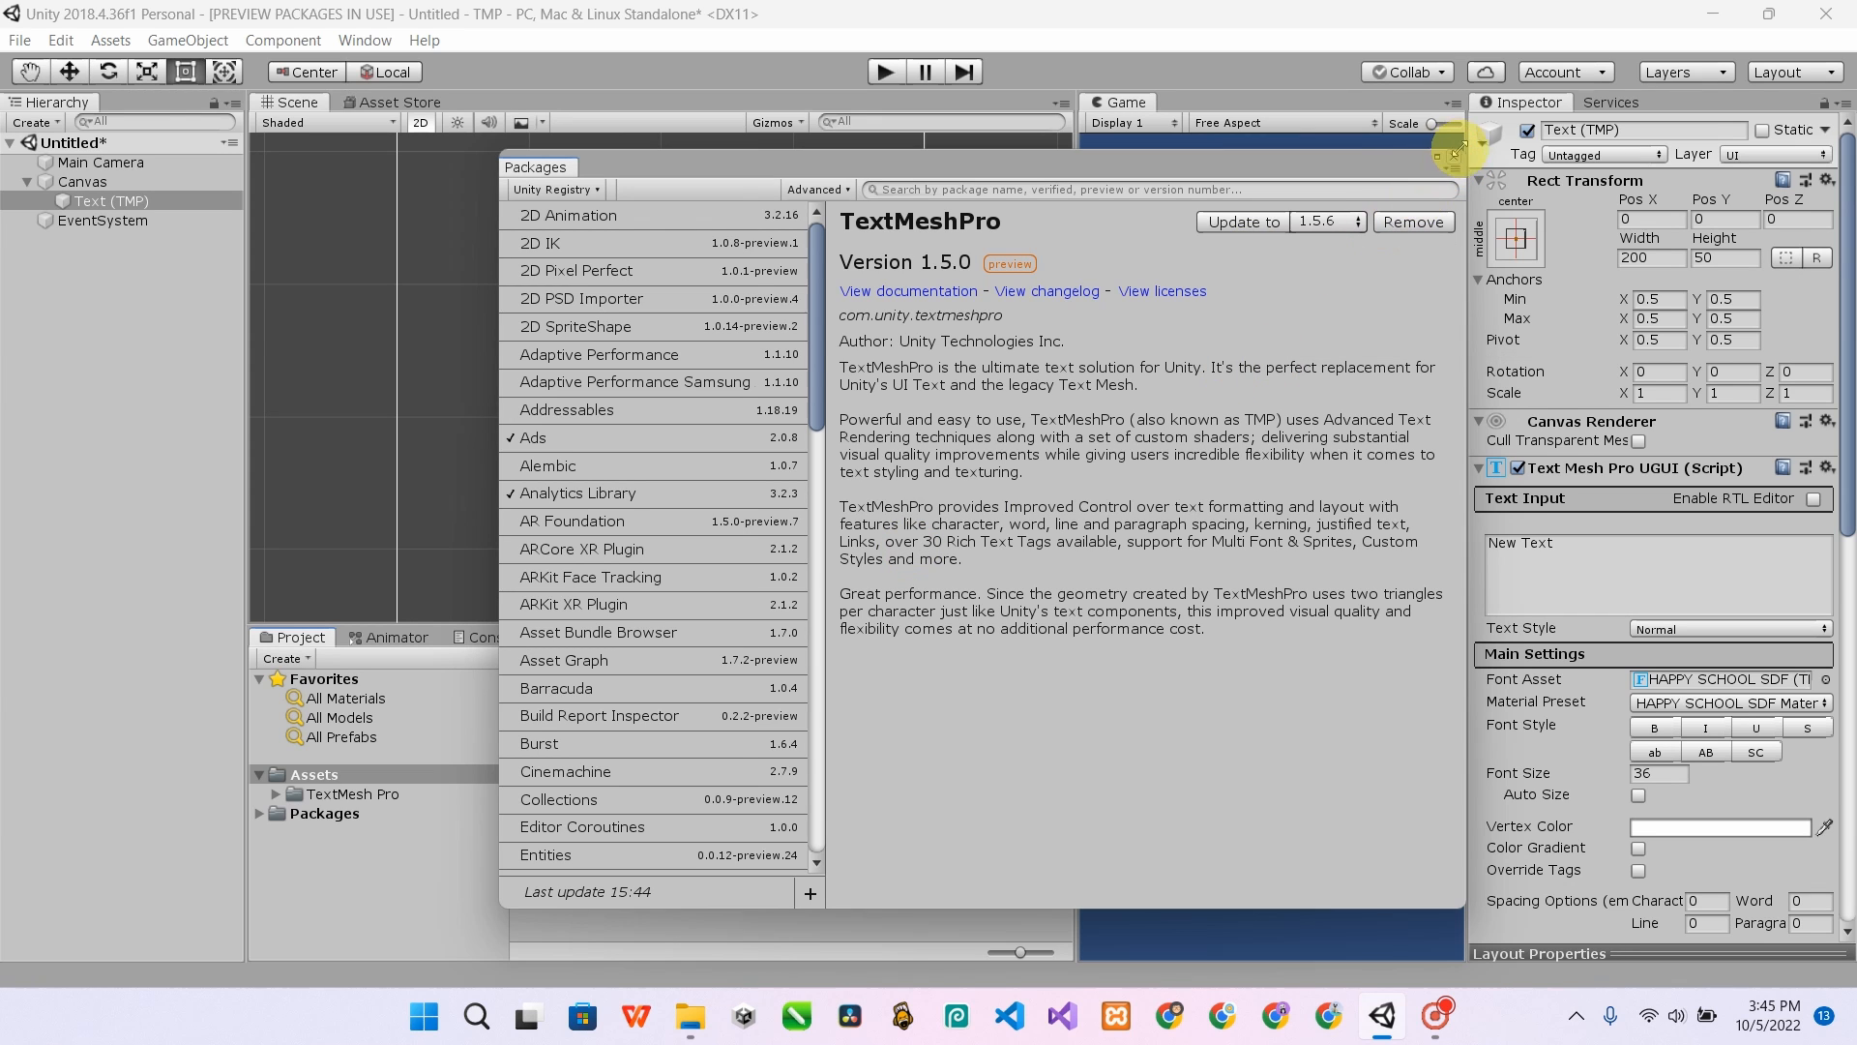
{"action": "left_click", "coordinate": [1457, 167]}
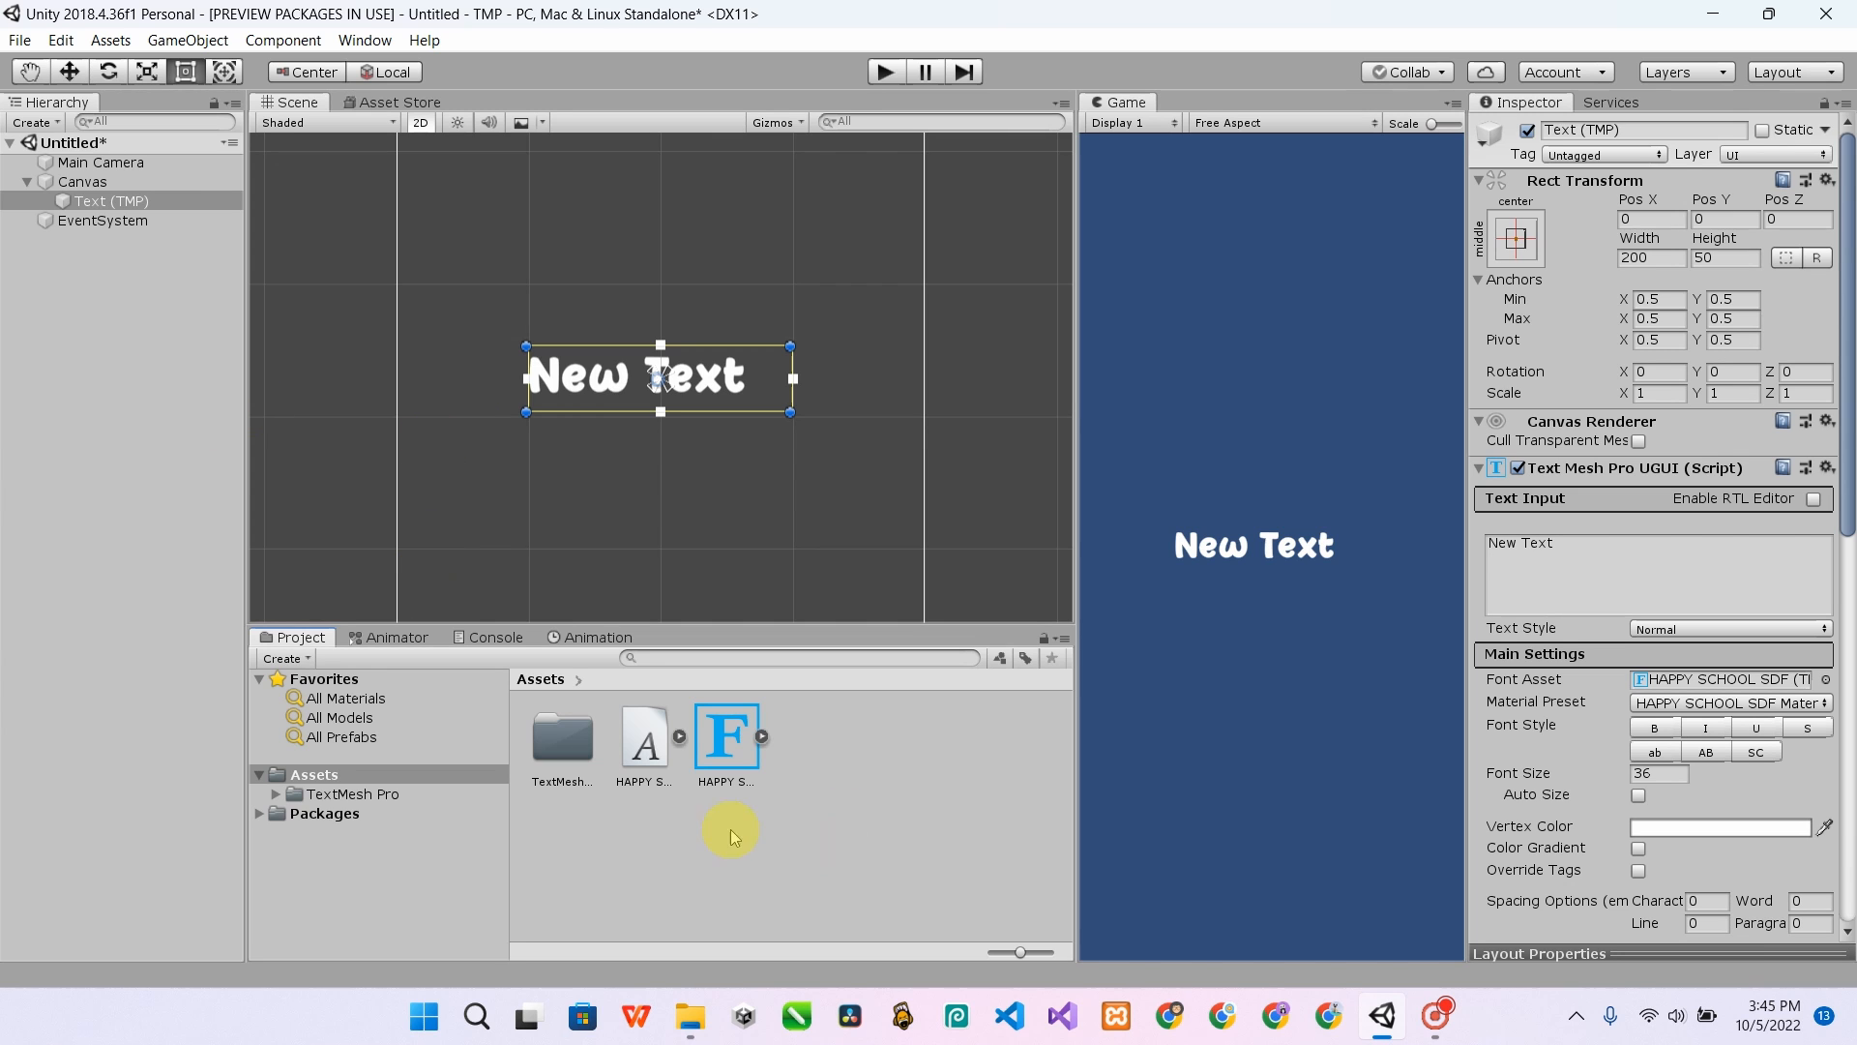
- Inspect the HAPPY SCHOOL SDF font asset, and select the New Text object in the scene
{"action": "left_click", "coordinate": [735, 749]}
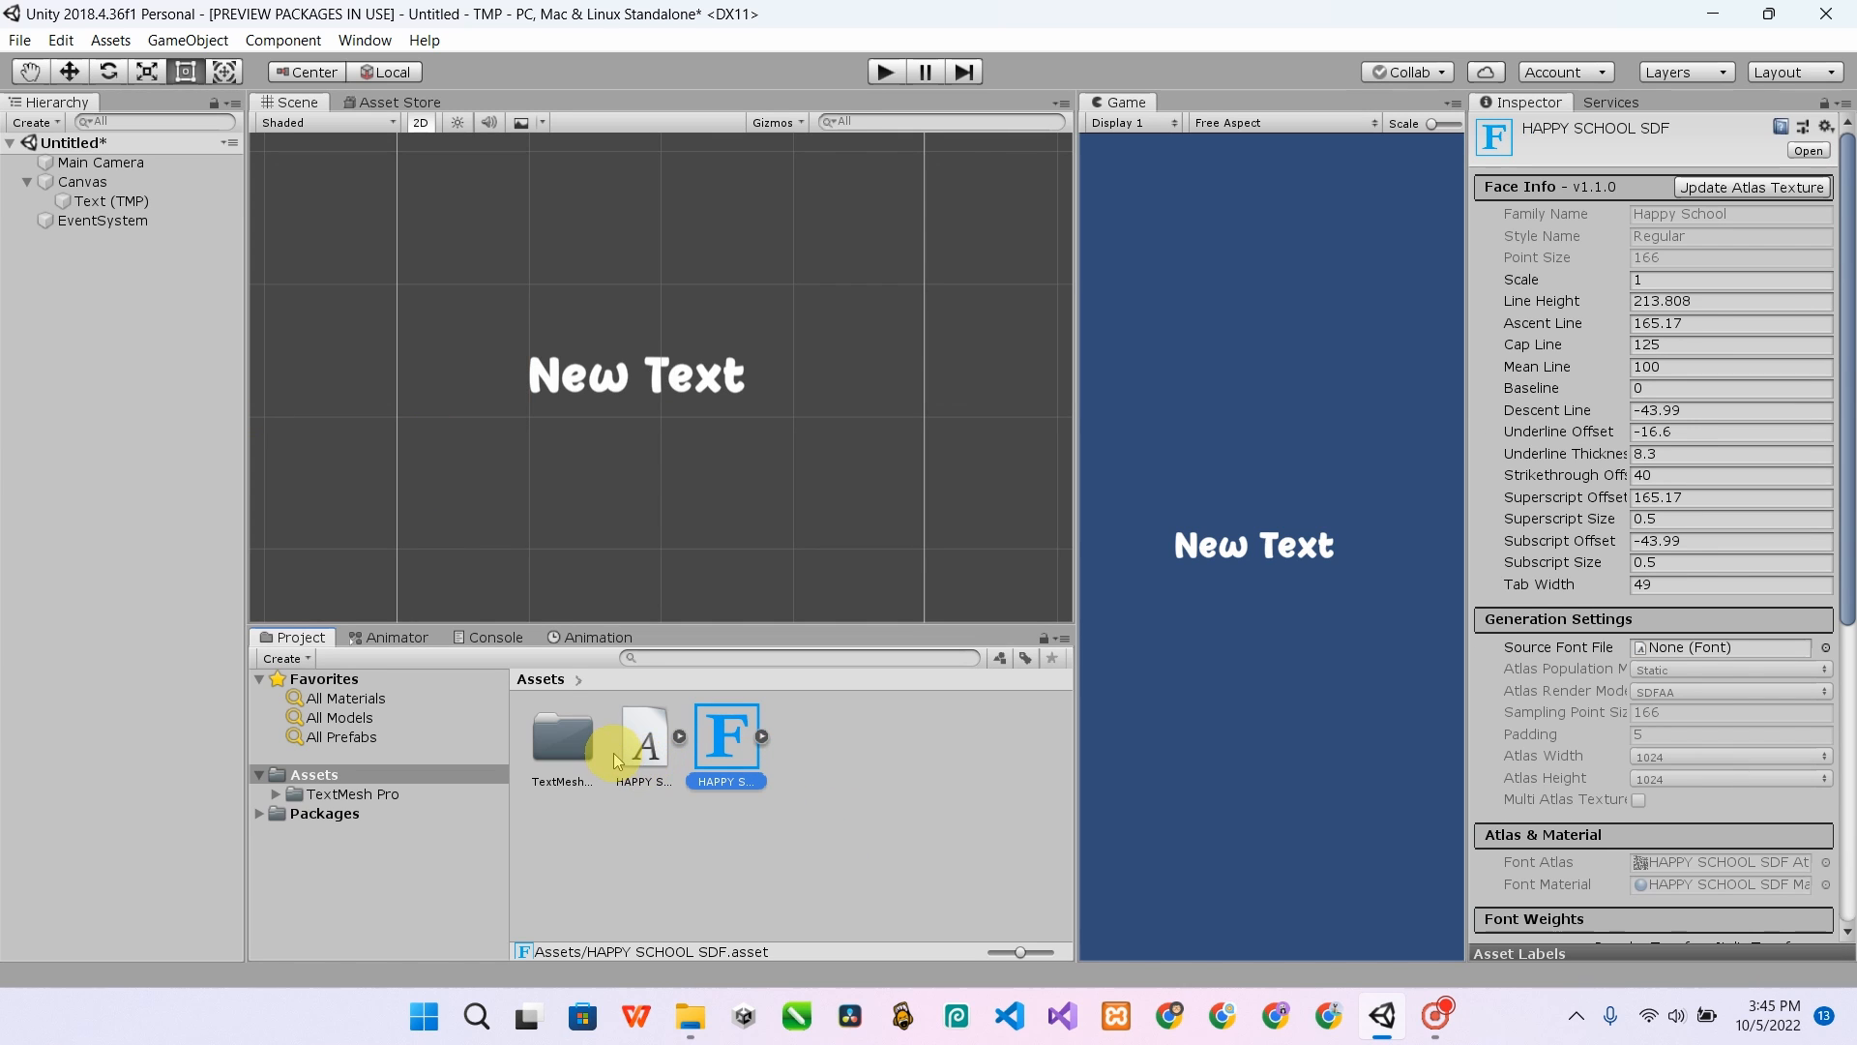
{"action": "left_click", "coordinate": [890, 820]}
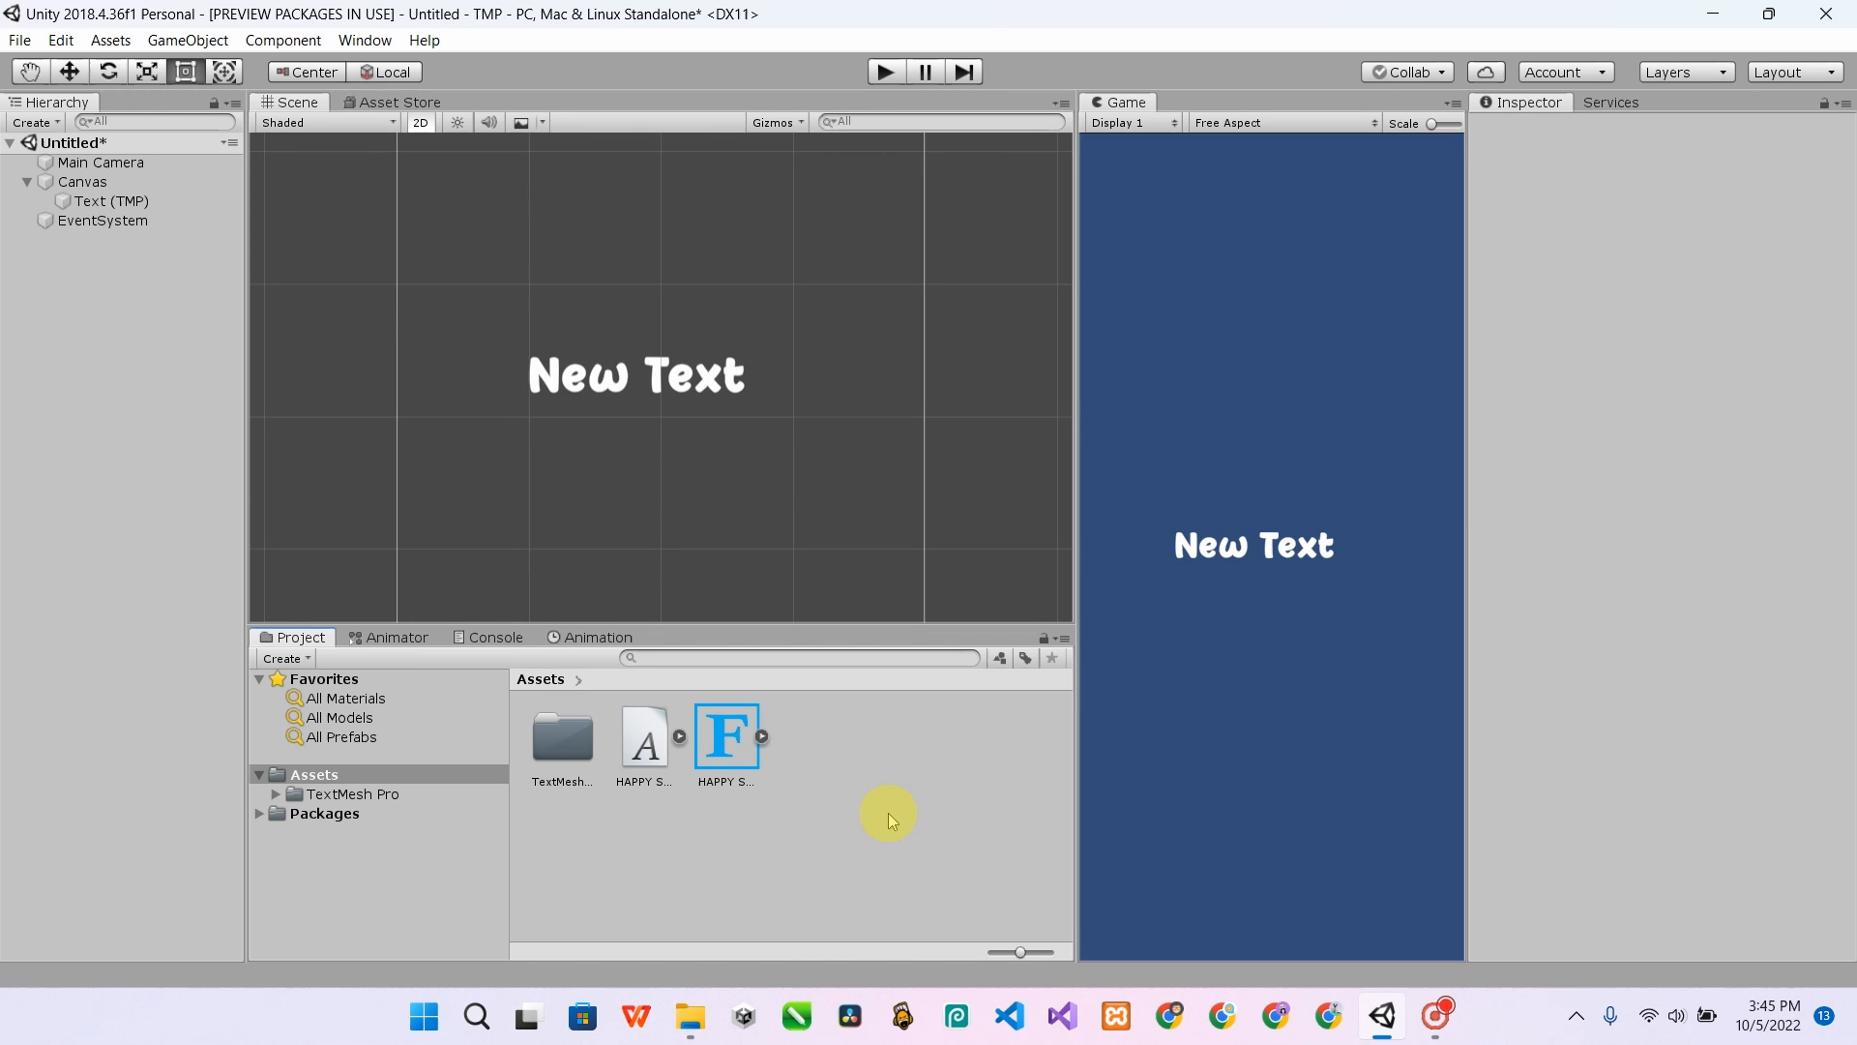
{"action": "left_click", "coordinate": [559, 377]}
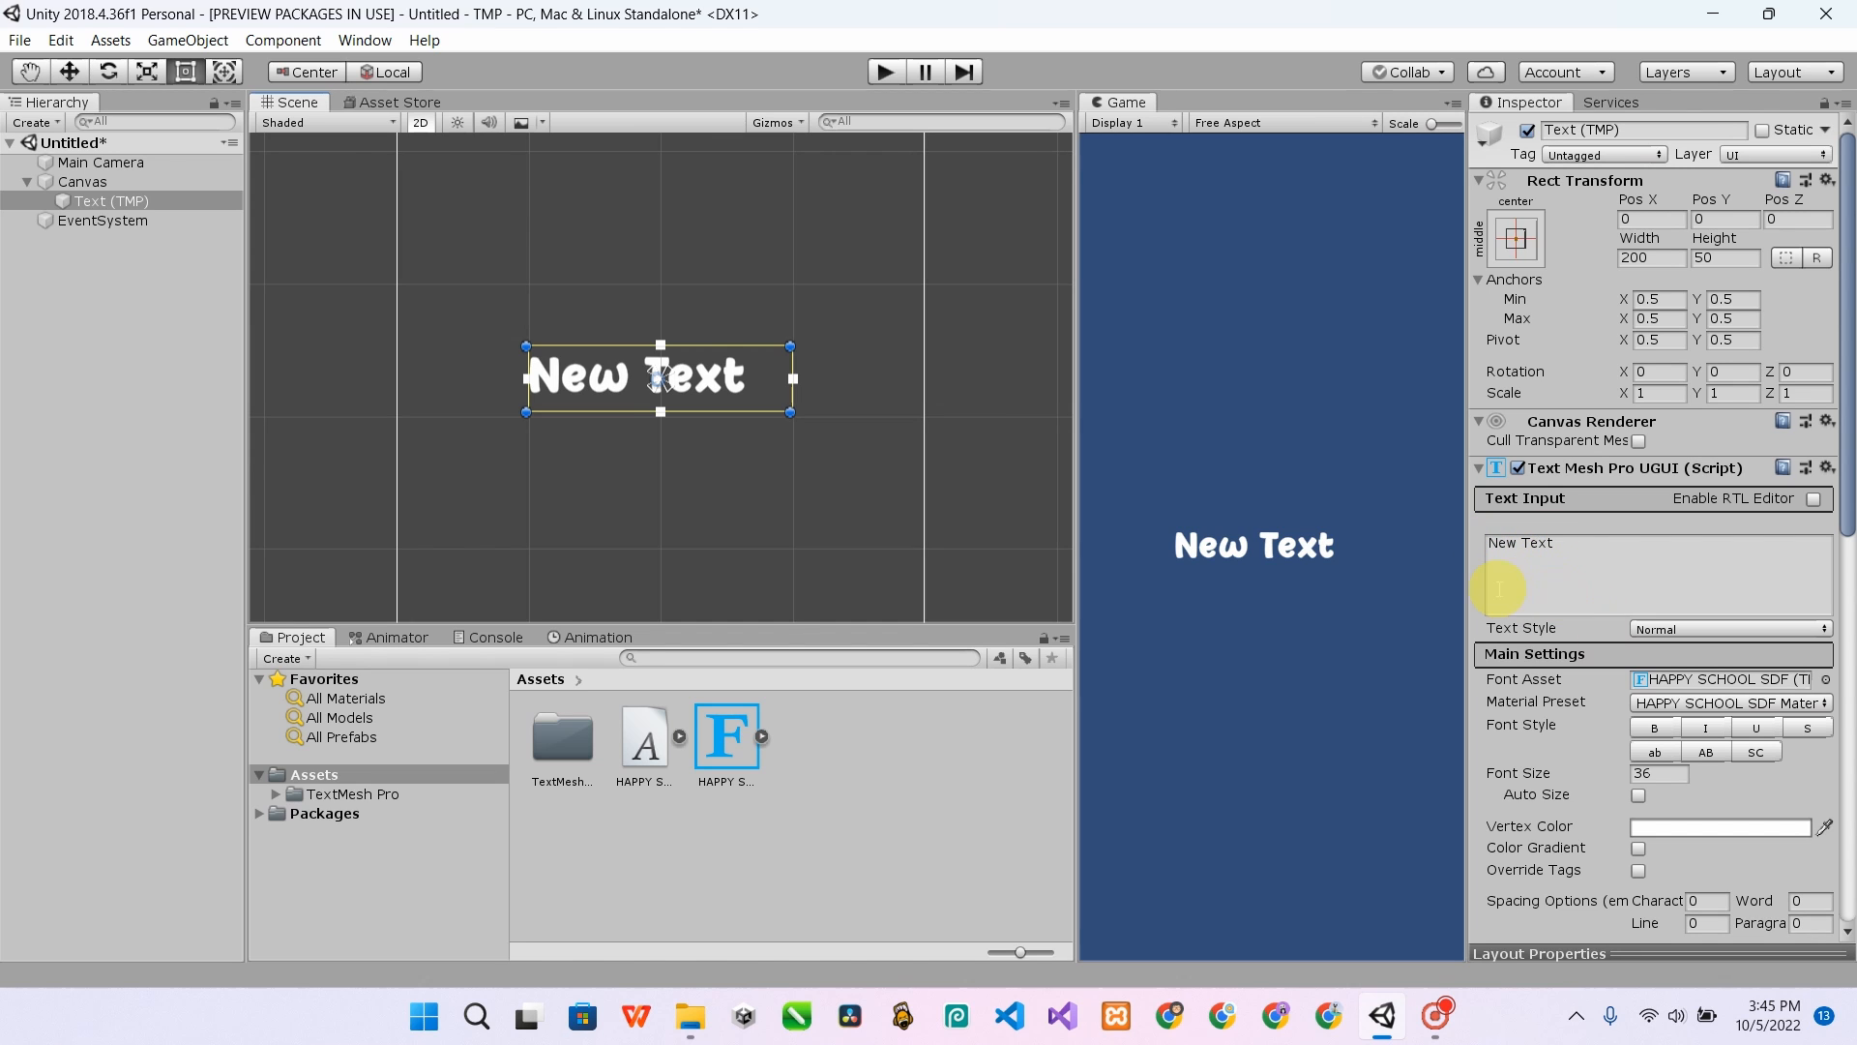
{"action": "left_click", "coordinate": [1525, 542]}
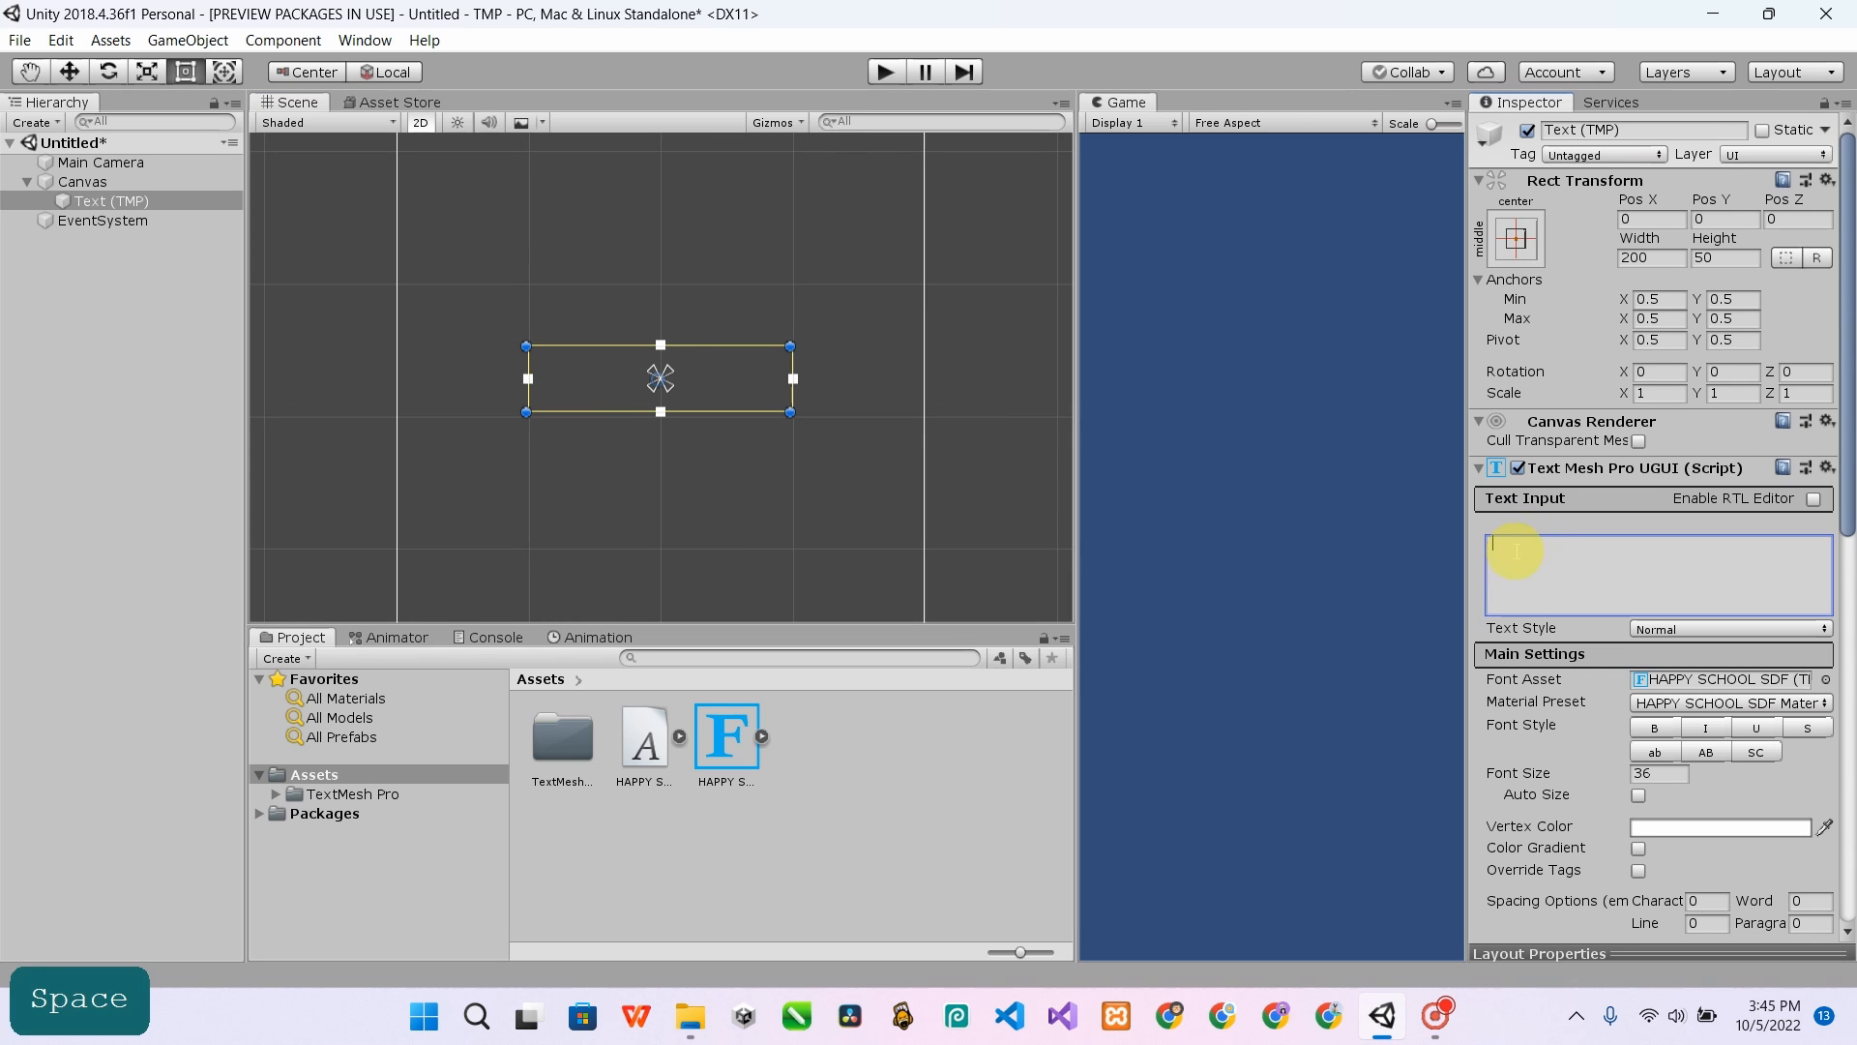
{"action": "key", "text": "ctrl+z"}
{"action": "left_click", "coordinate": [1516, 543]}
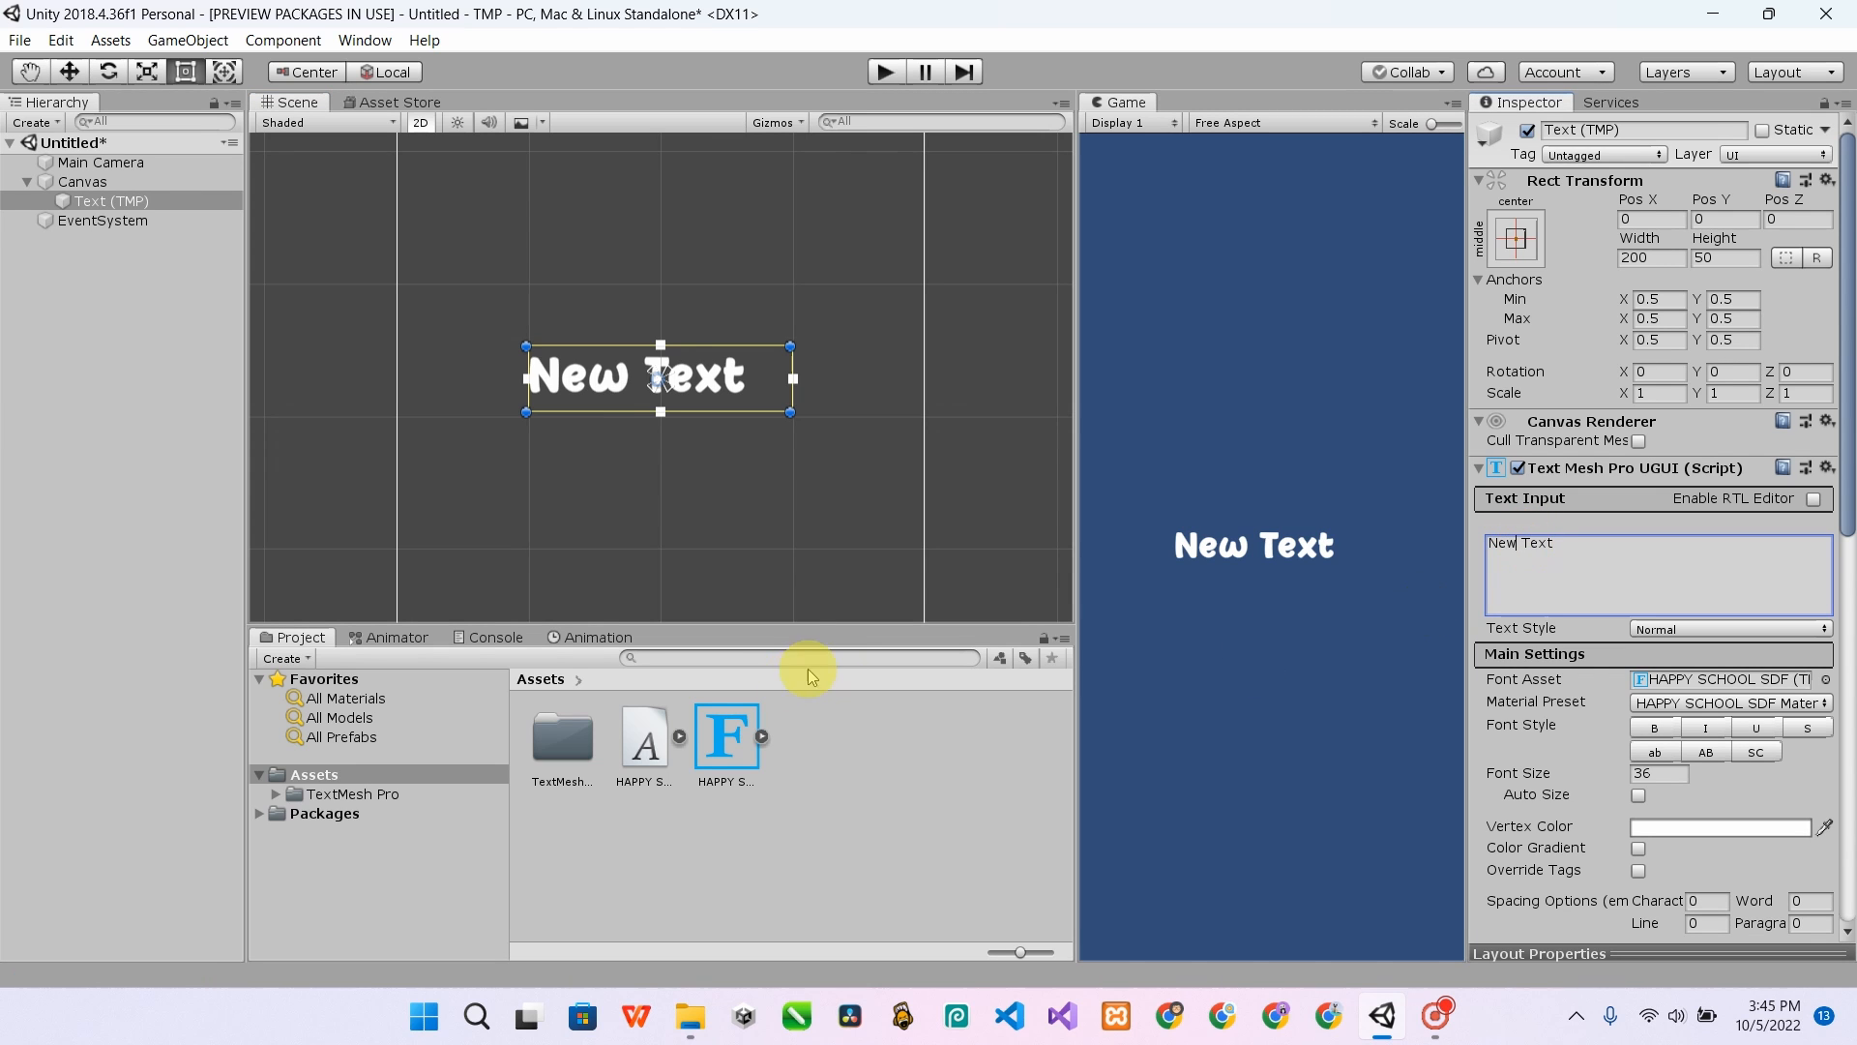
- Change the font asset of Text (TMP) to LiberationSans SDF and close the font asset picker
{"action": "left_click", "coordinate": [1826, 679]}
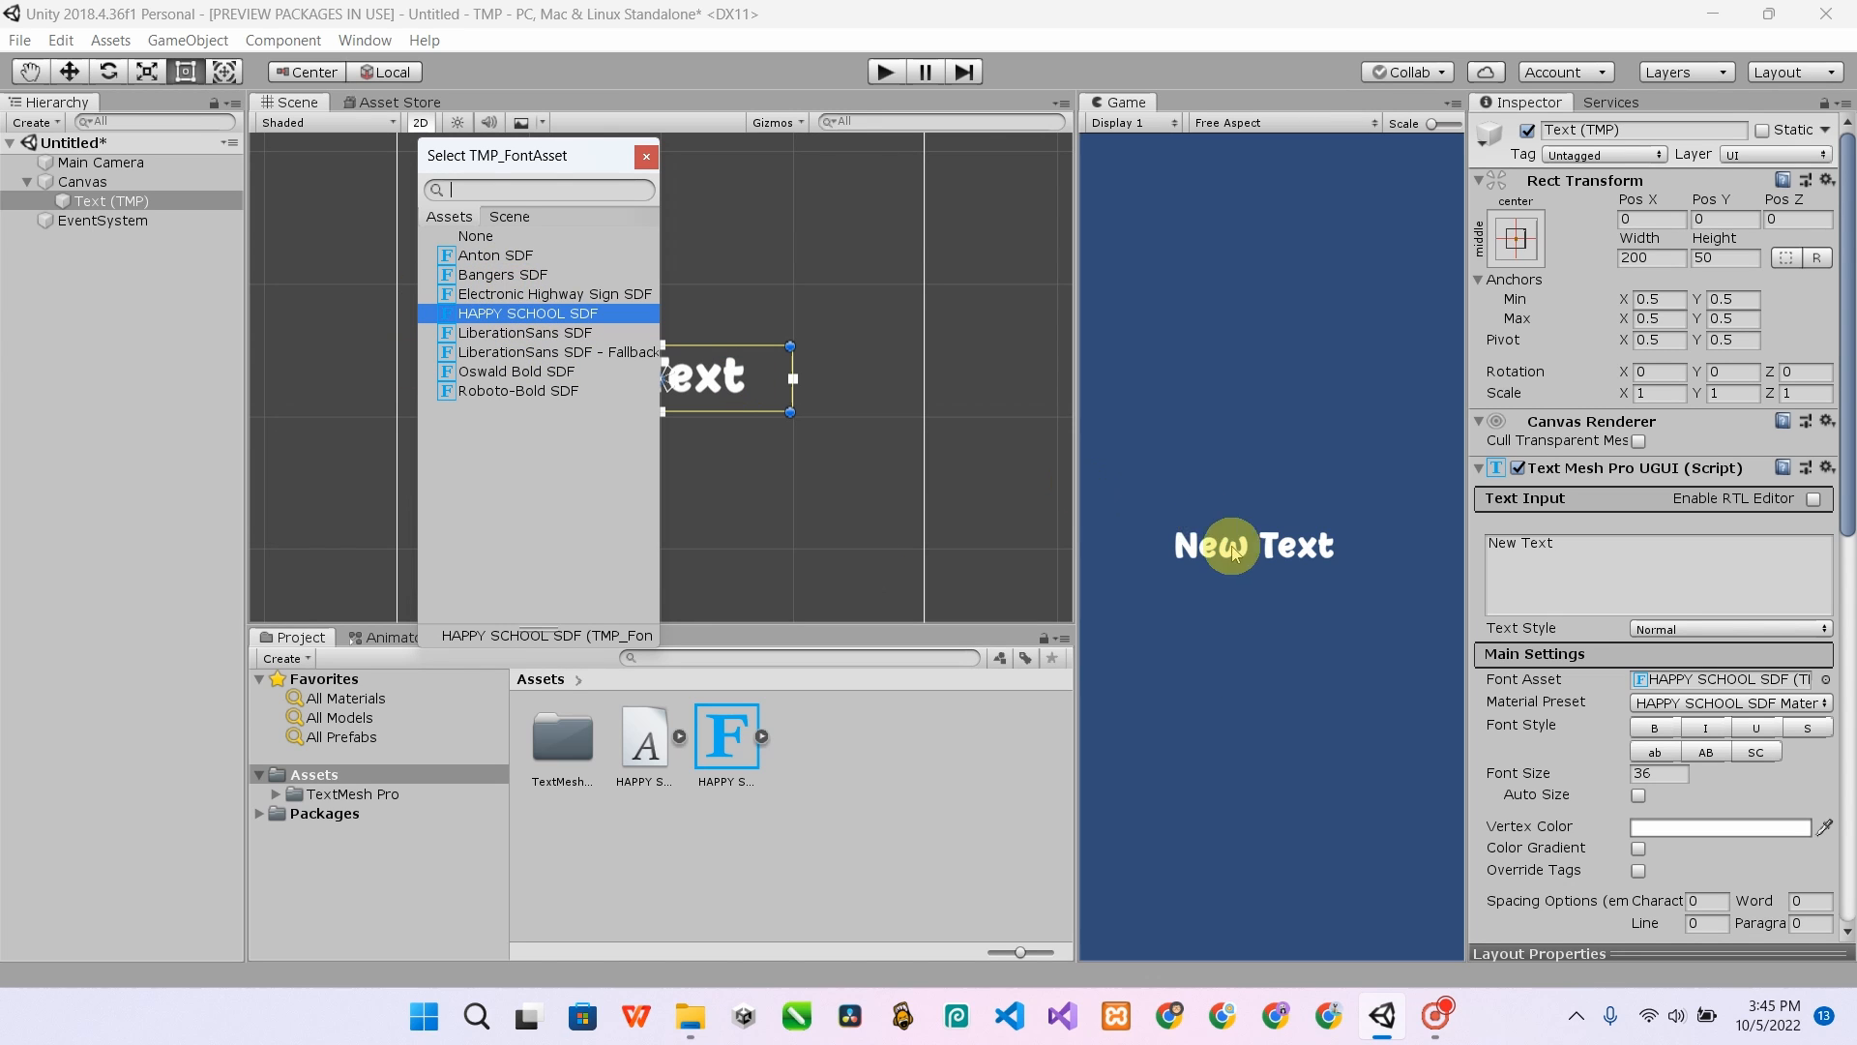
{"action": "left_click", "coordinate": [513, 334]}
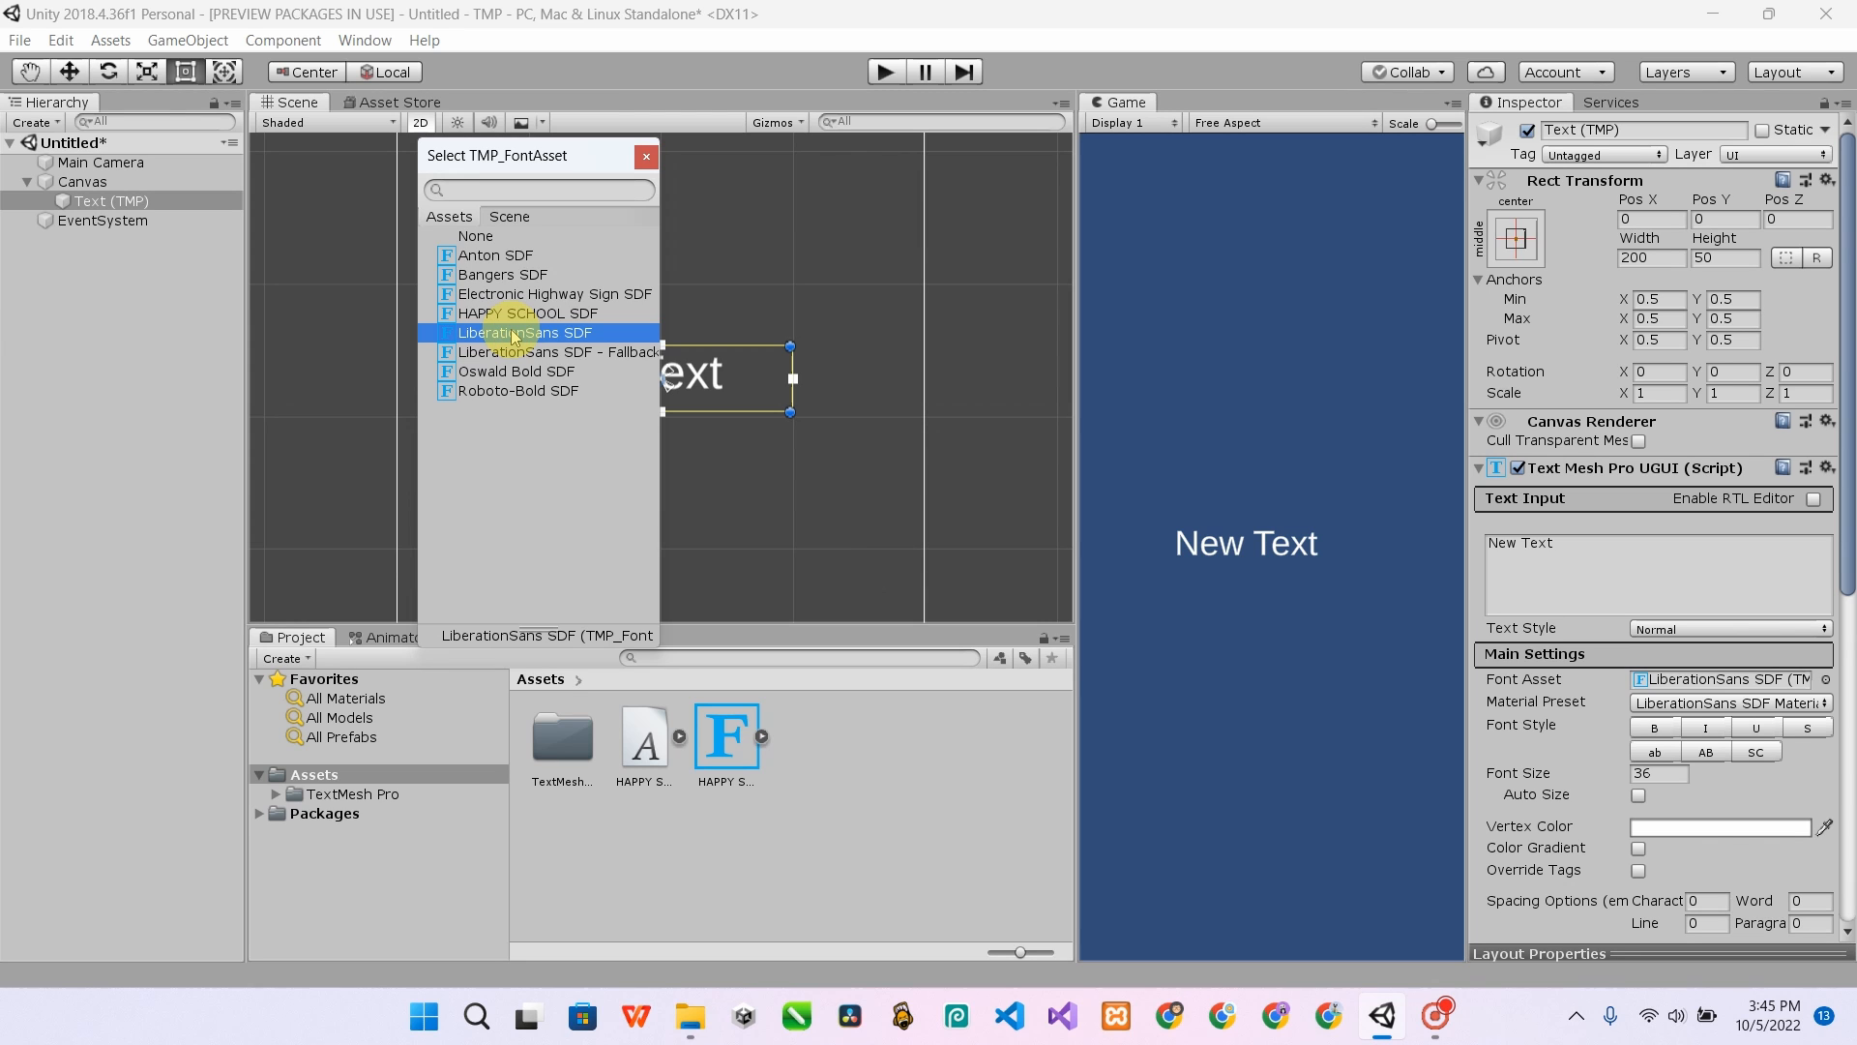
{"action": "left_click", "coordinate": [647, 157]}
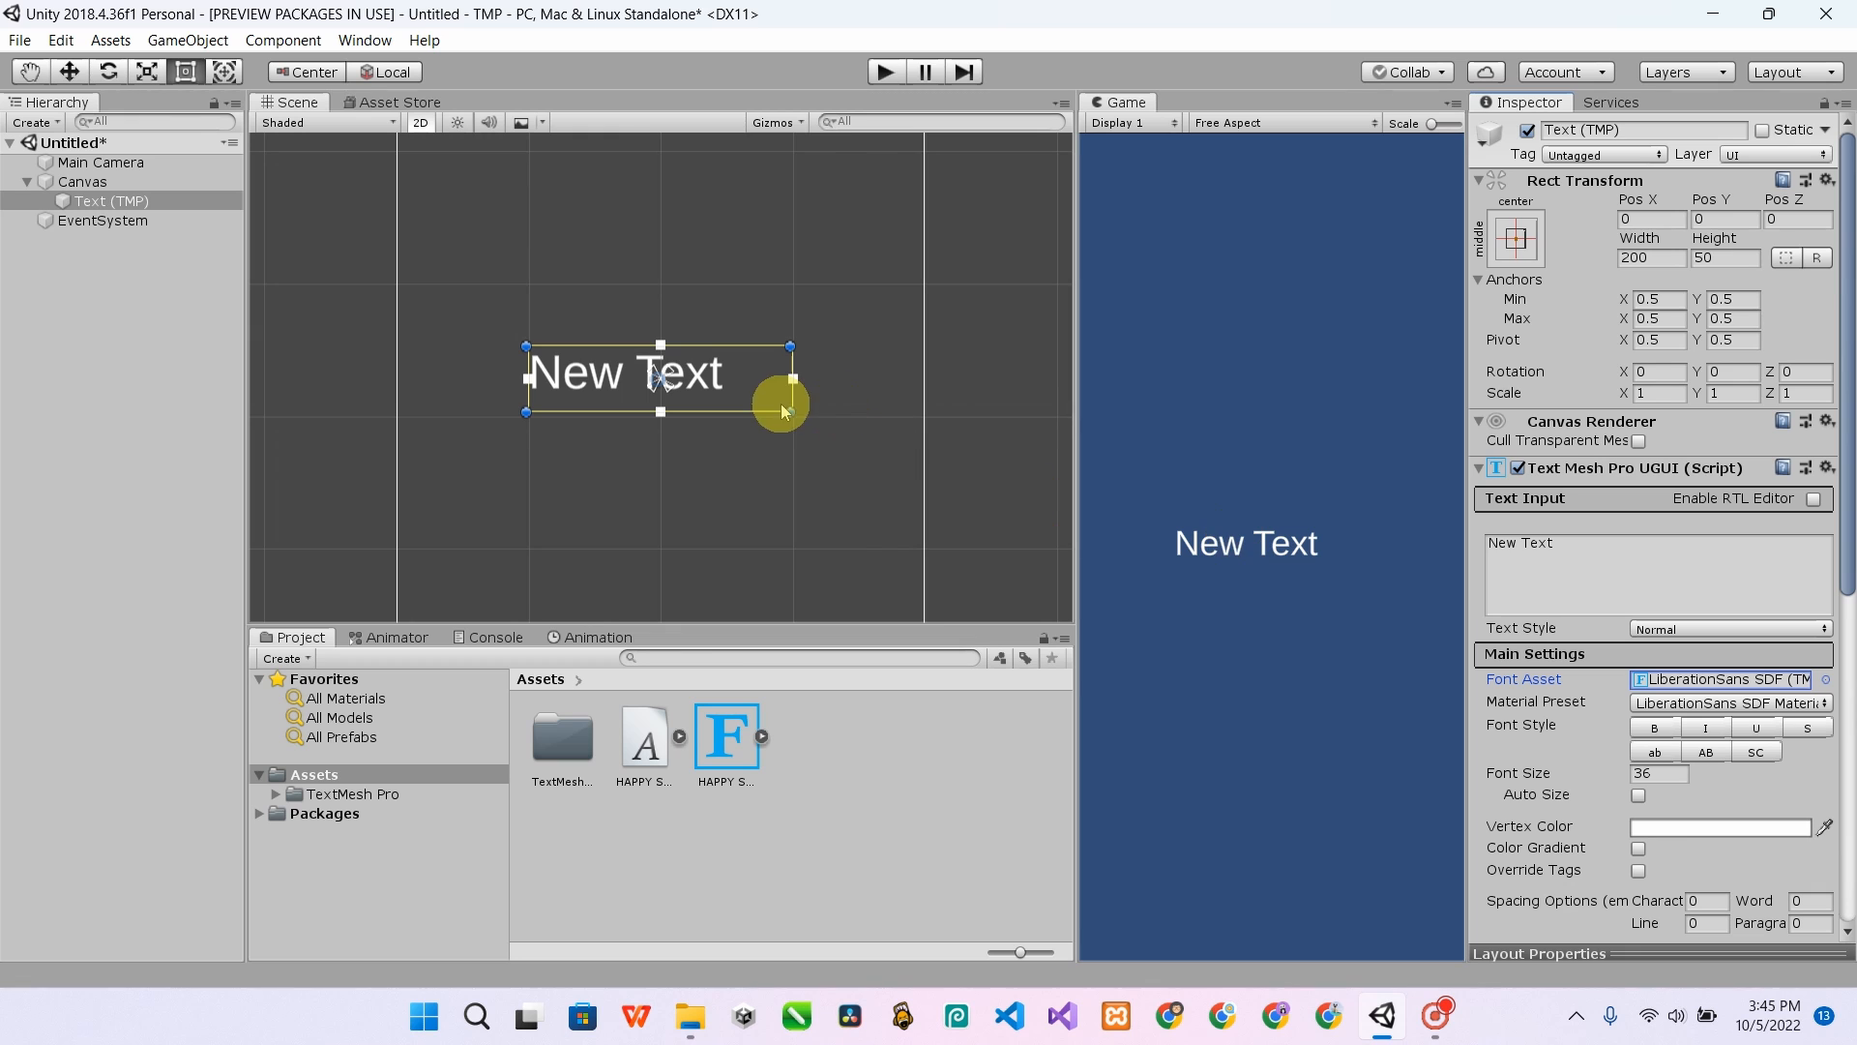
- Insert an opening italic tag <i> directly before the word "Text" in the text input
{"action": "scroll", "coordinate": [1683, 668], "scroll_direction": "down", "scroll_amount": 3}
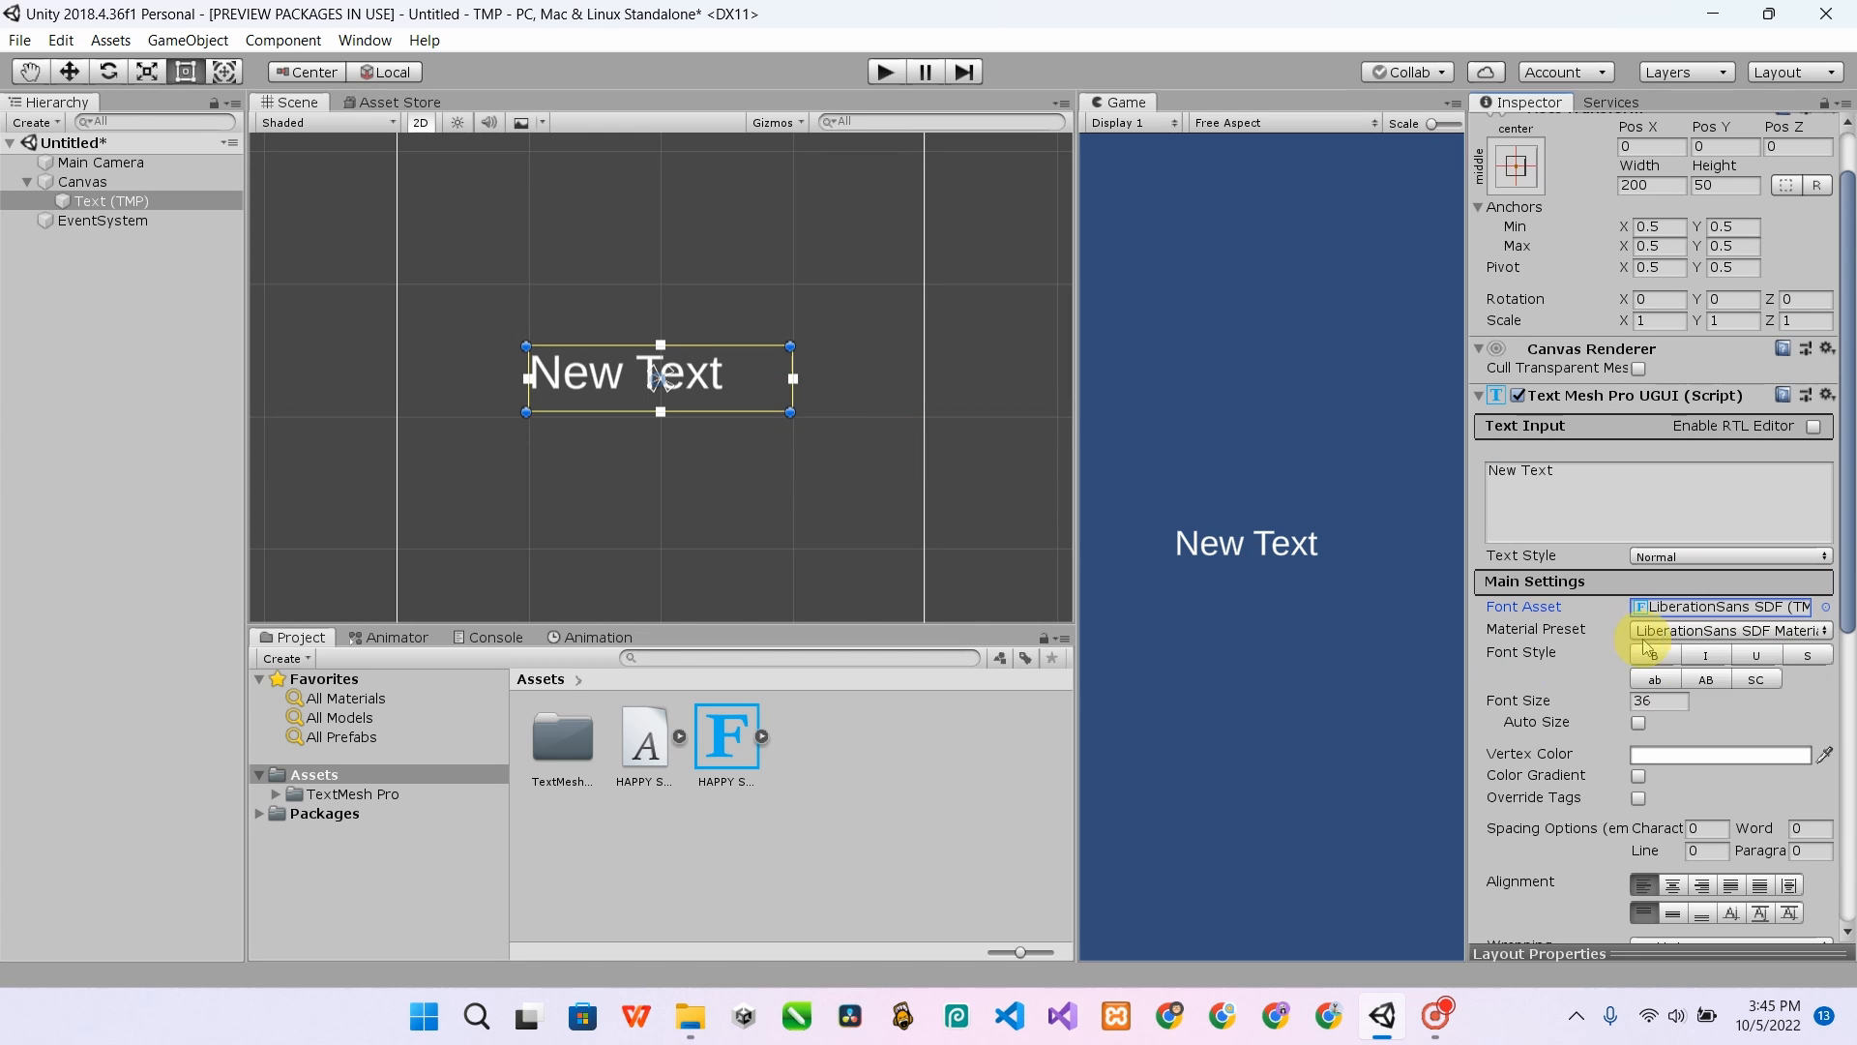
{"action": "scroll", "coordinate": [1678, 670], "scroll_direction": "down", "scroll_amount": 1}
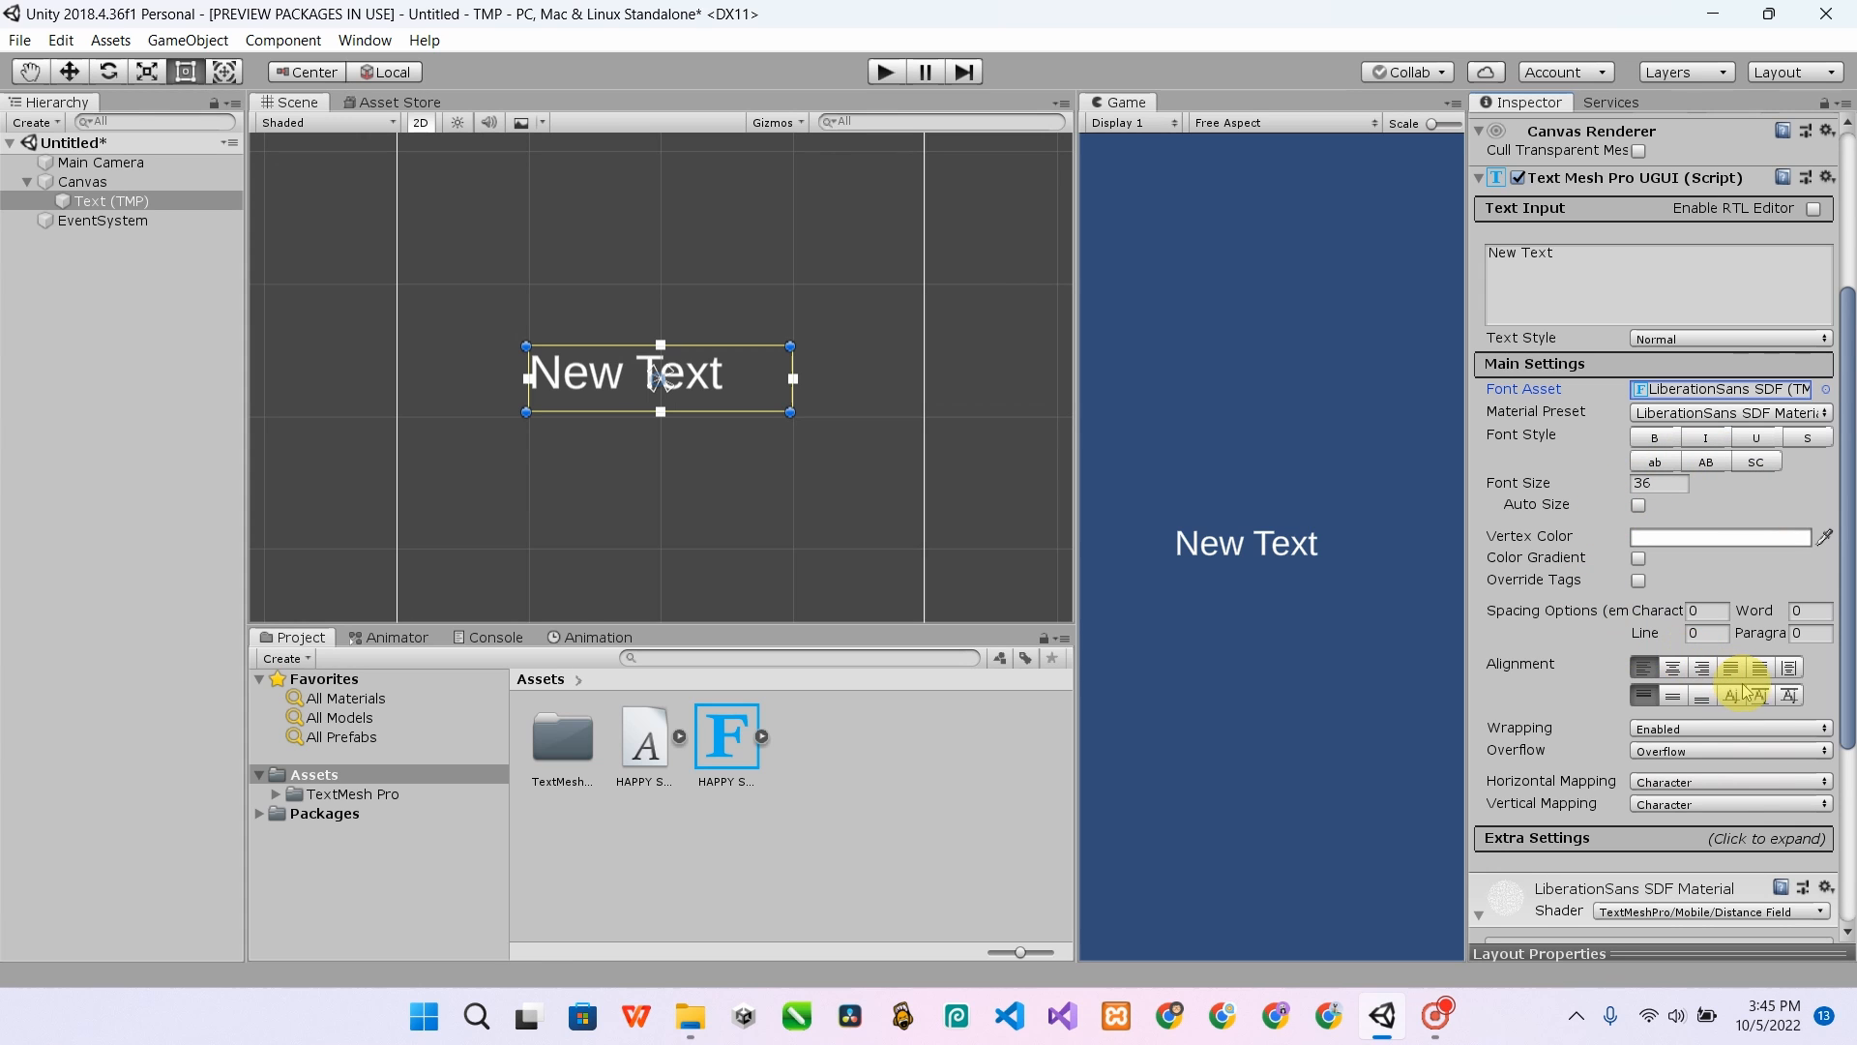
{"action": "scroll", "coordinate": [1707, 696], "scroll_direction": "up", "scroll_amount": 4}
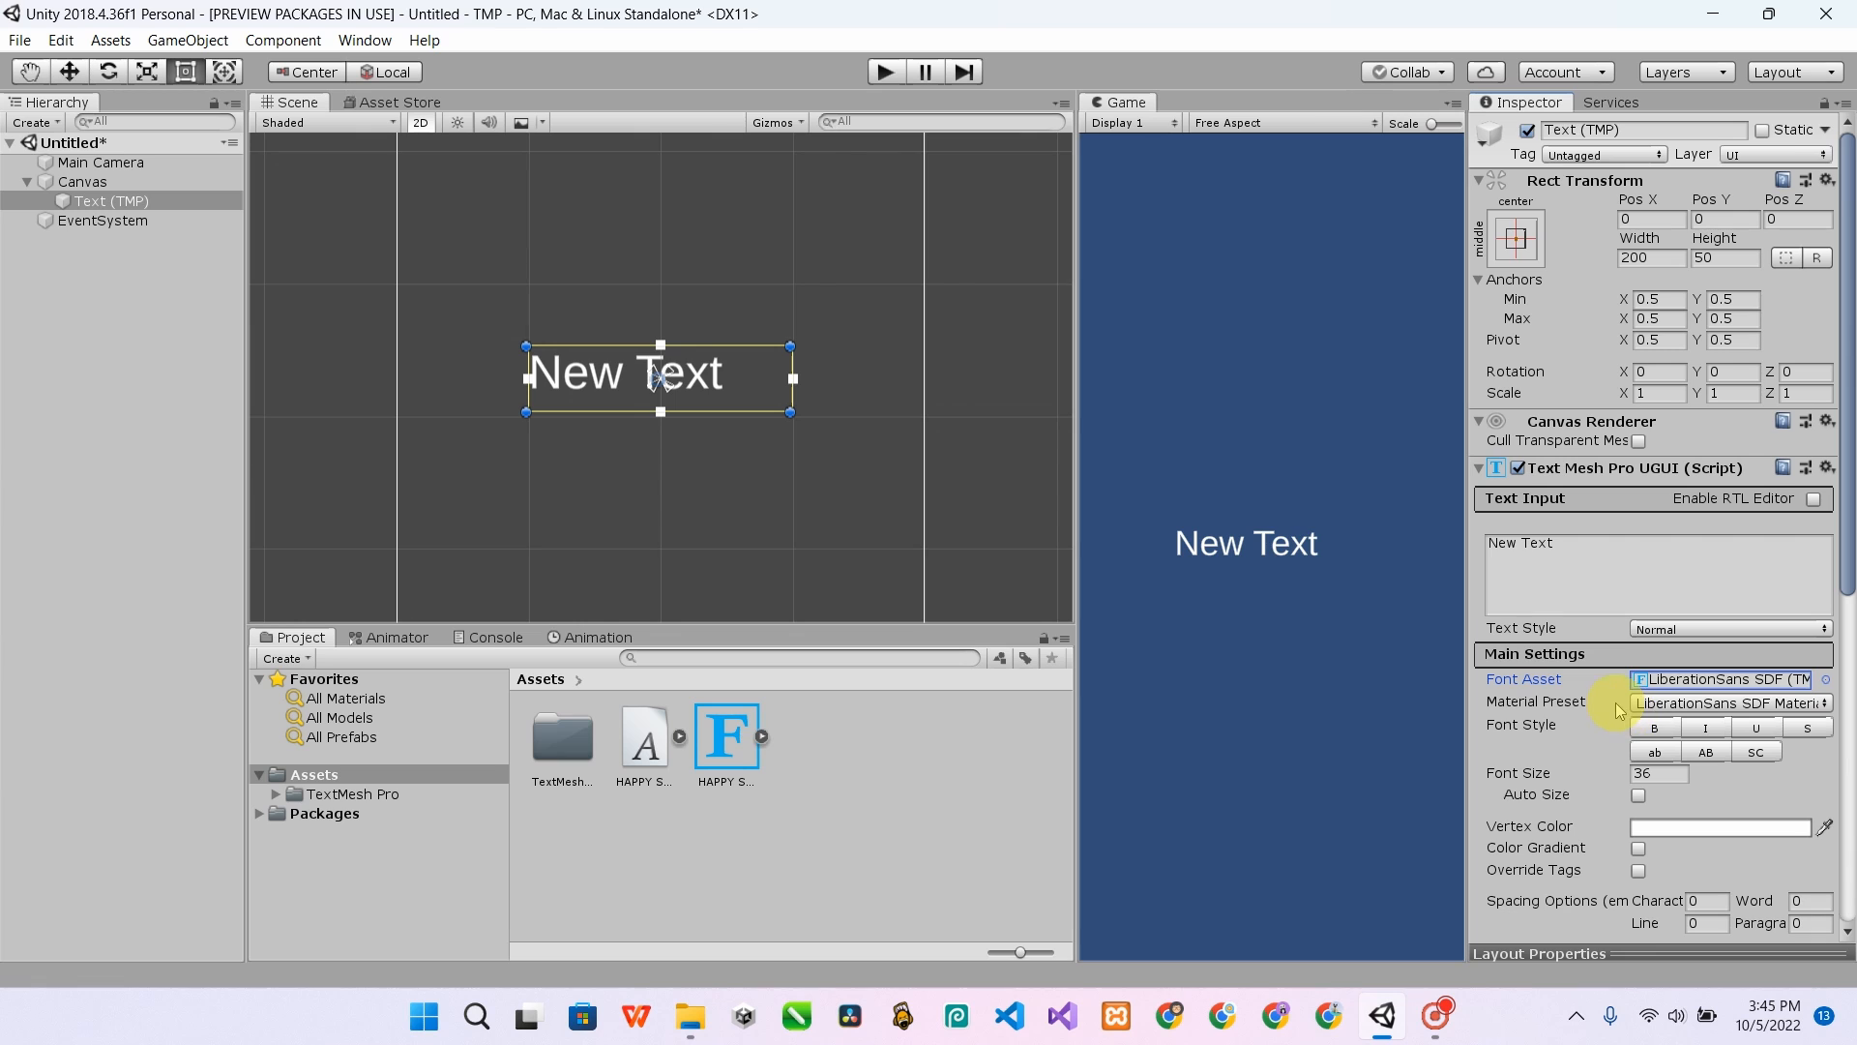
{"action": "left_click", "coordinate": [1521, 542]}
{"action": "left_click", "coordinate": [1525, 563]}
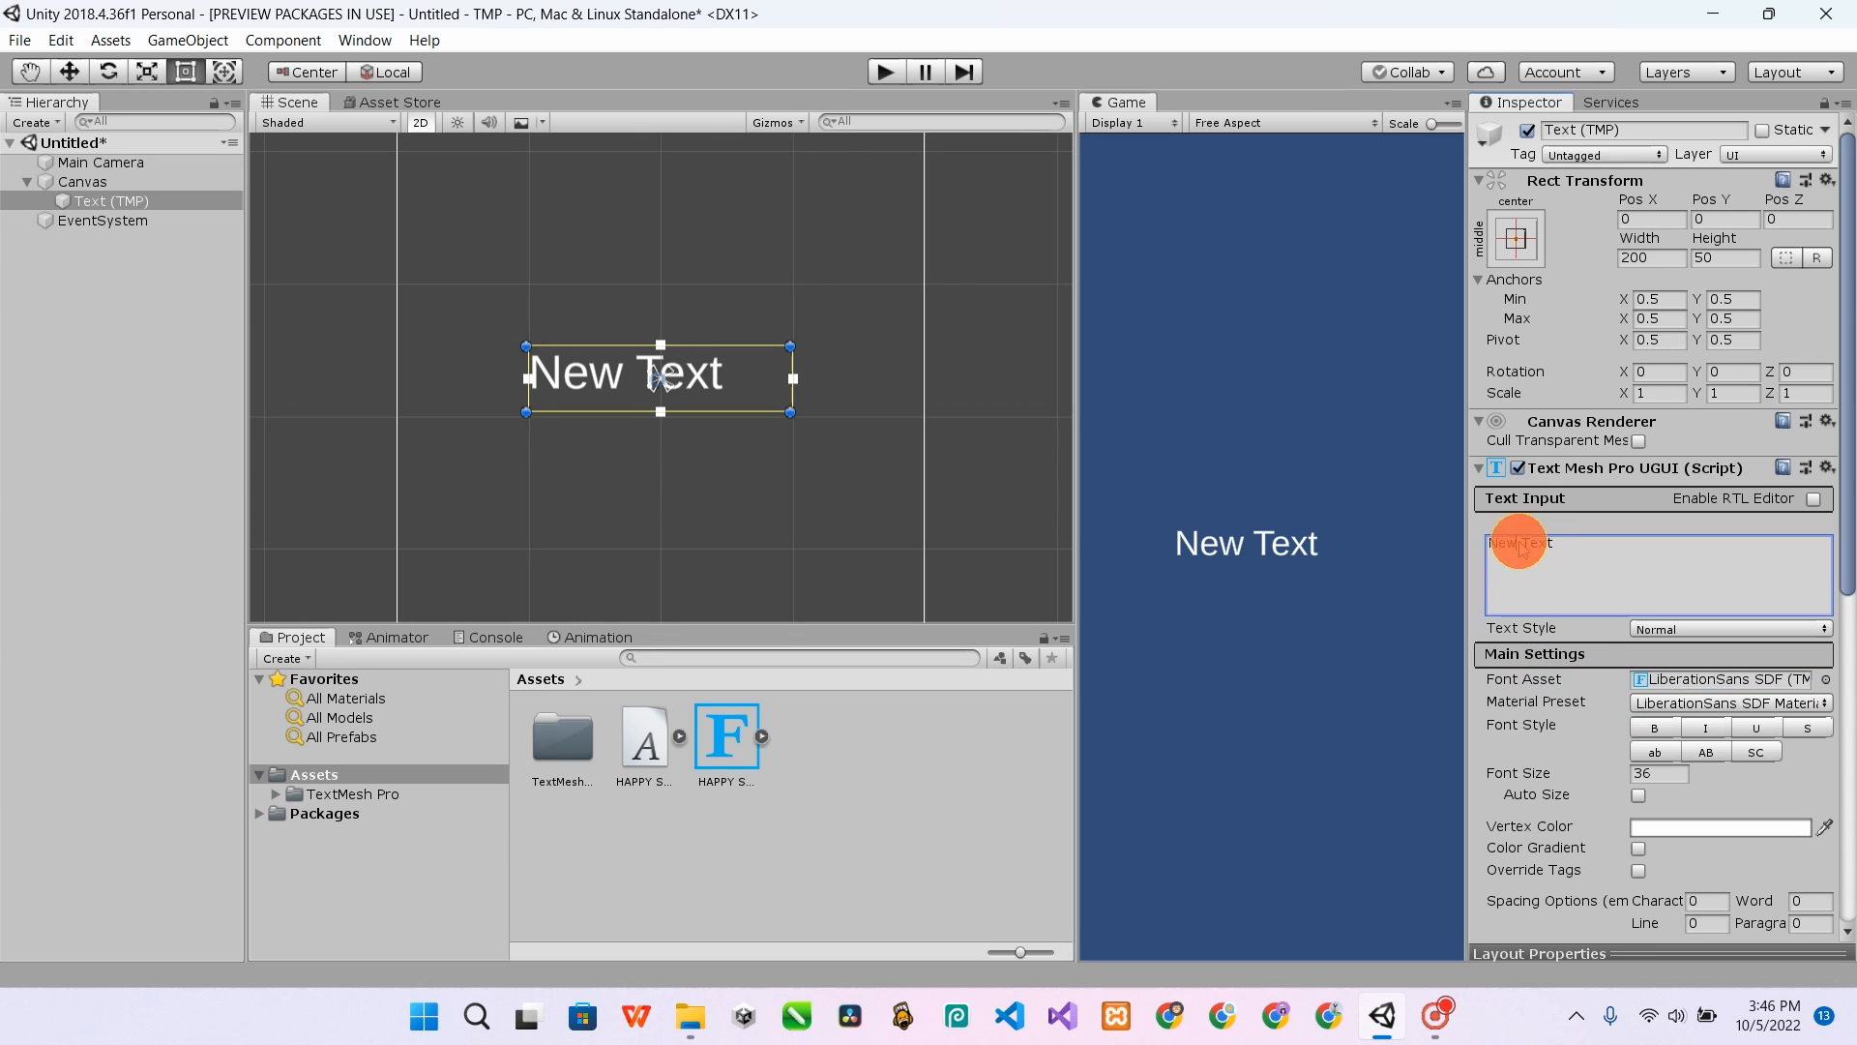
{"action": "key", "text": "Right"}
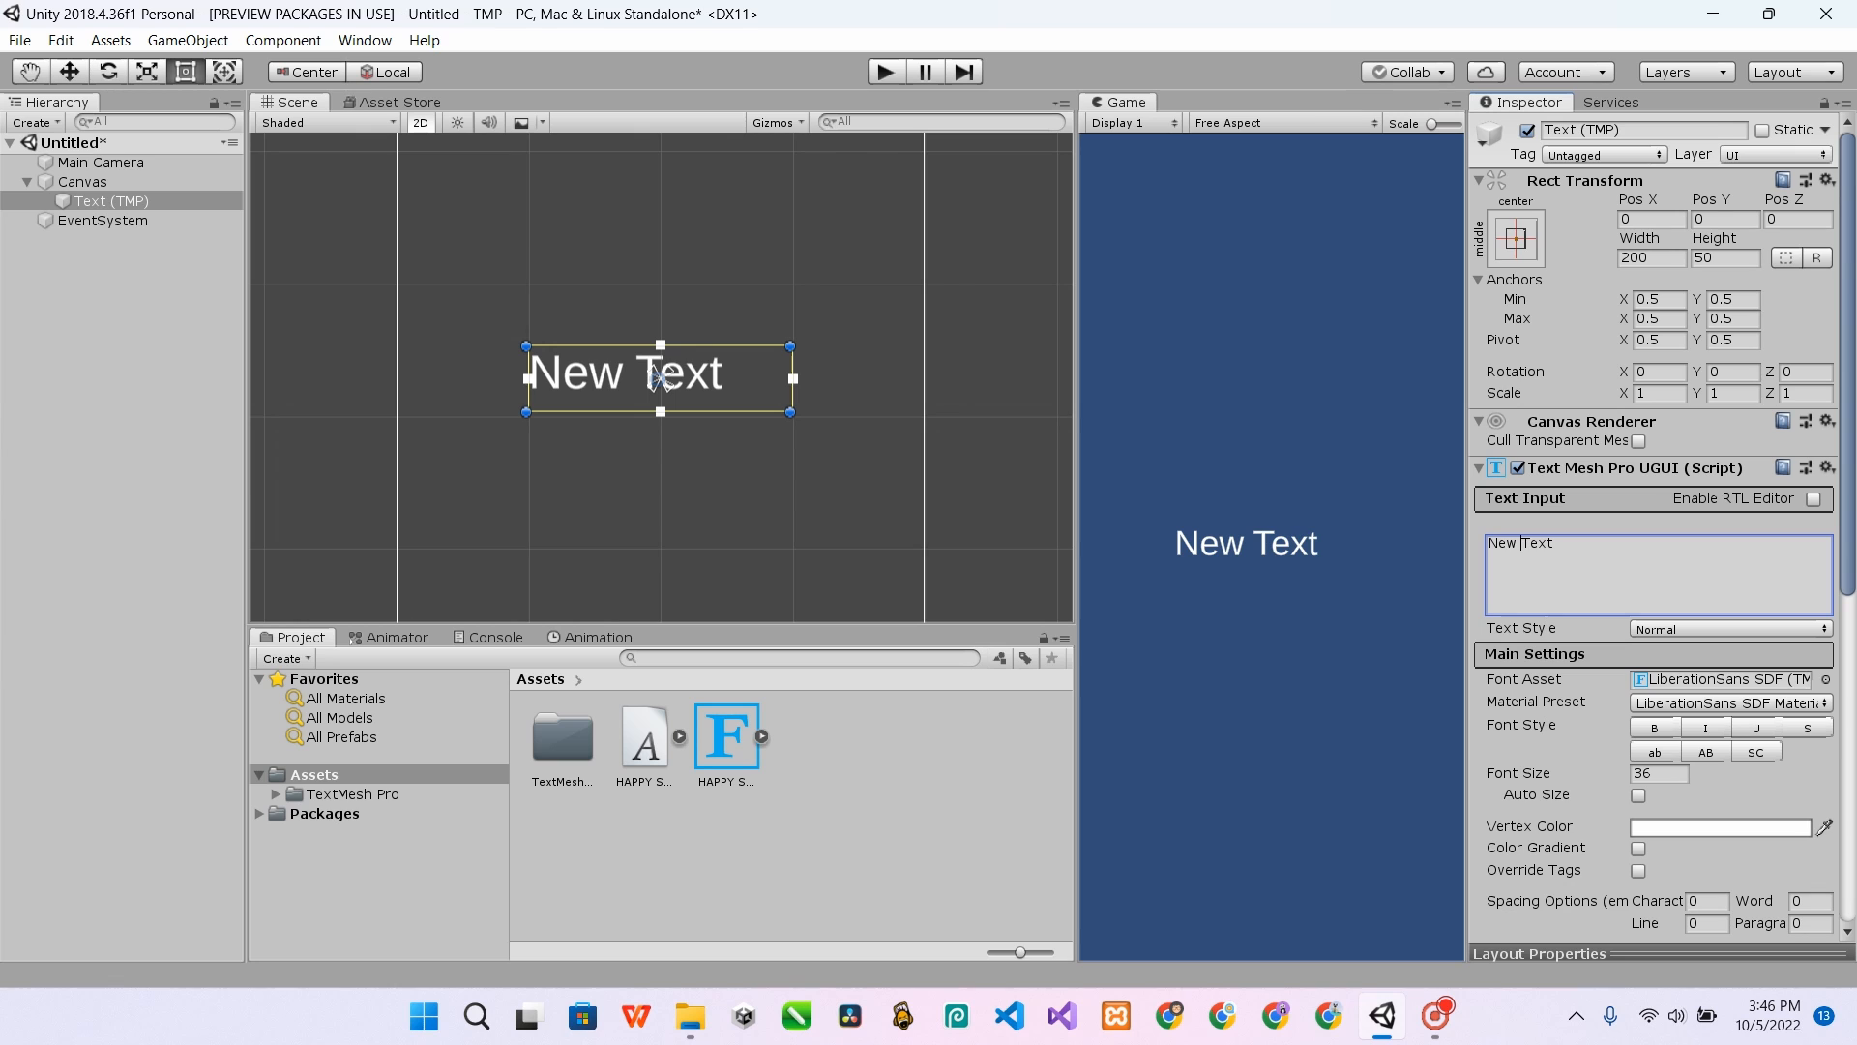
{"action": "left_click", "coordinate": [1524, 556]}
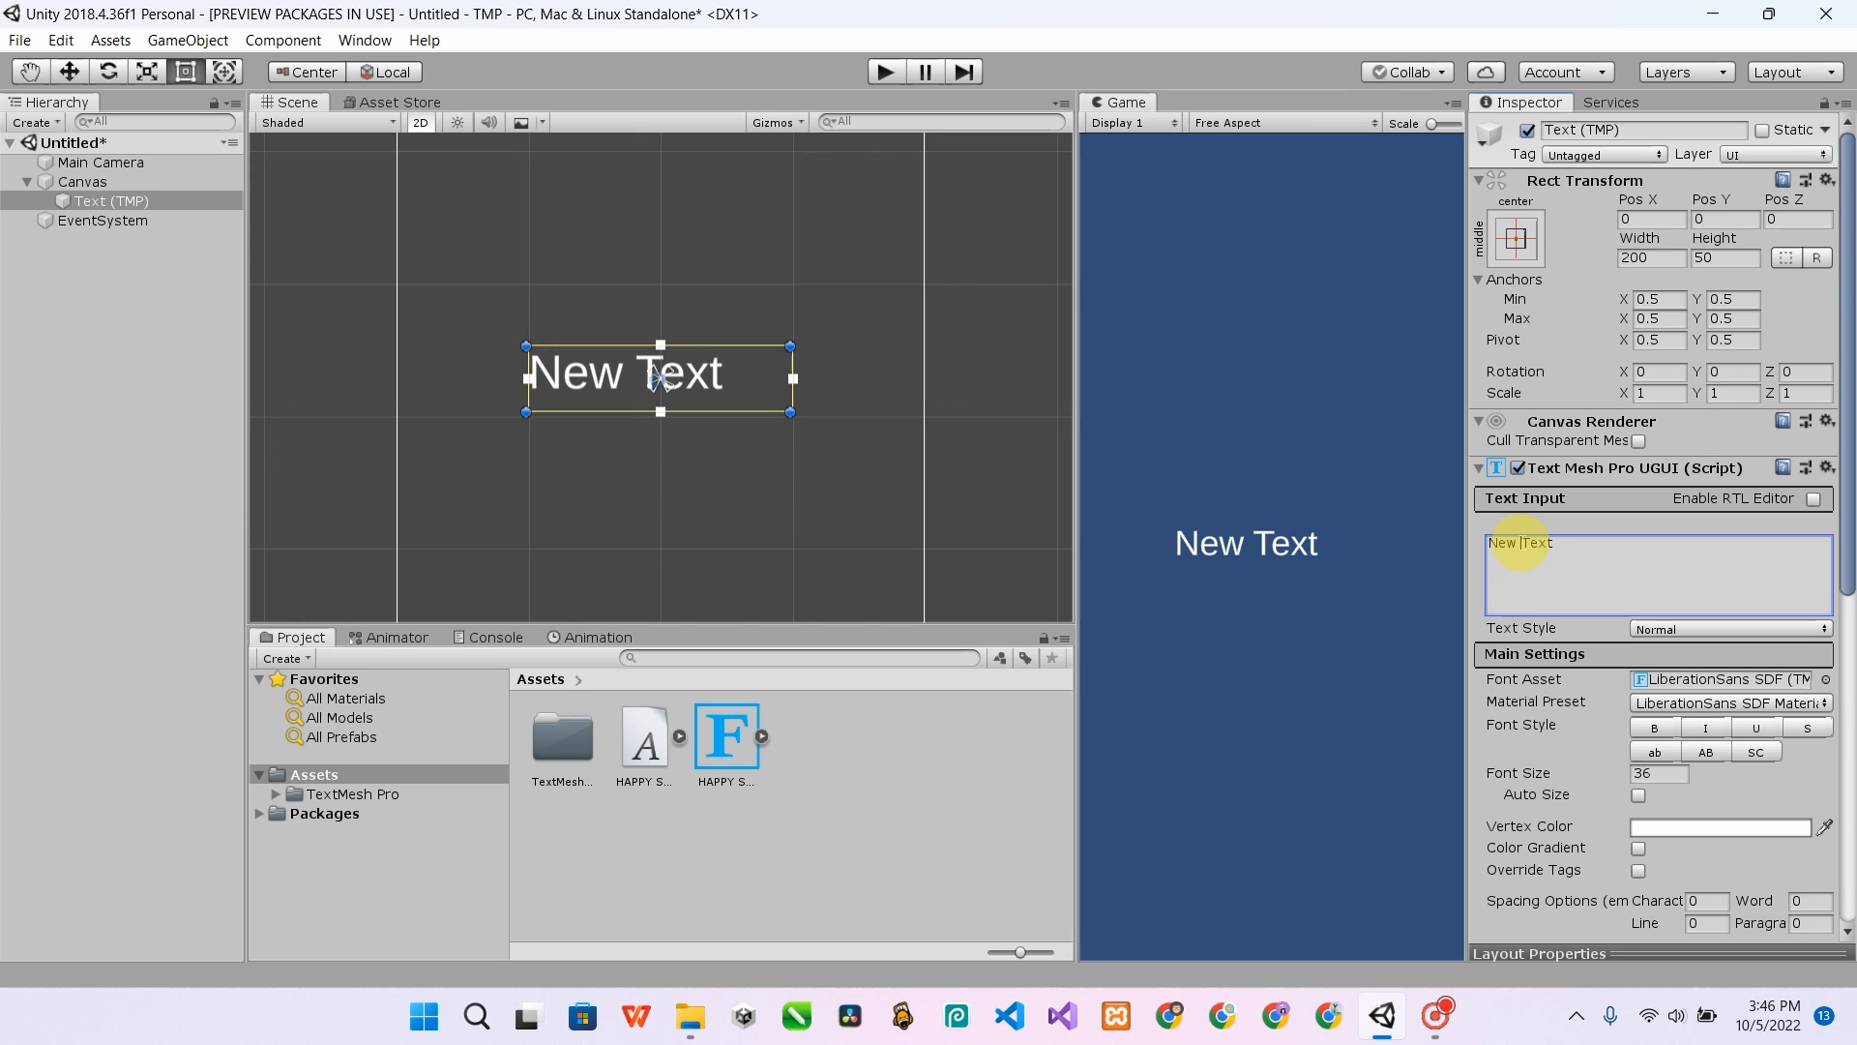
{"action": "mouse_move", "coordinate": [1521, 543]}
{"action": "left_mouse_down"}
{"action": "mouse_move", "coordinate": [1588, 542]}
{"action": "mouse_move", "coordinate": [1543, 544]}
{"action": "left_mouse_up"}
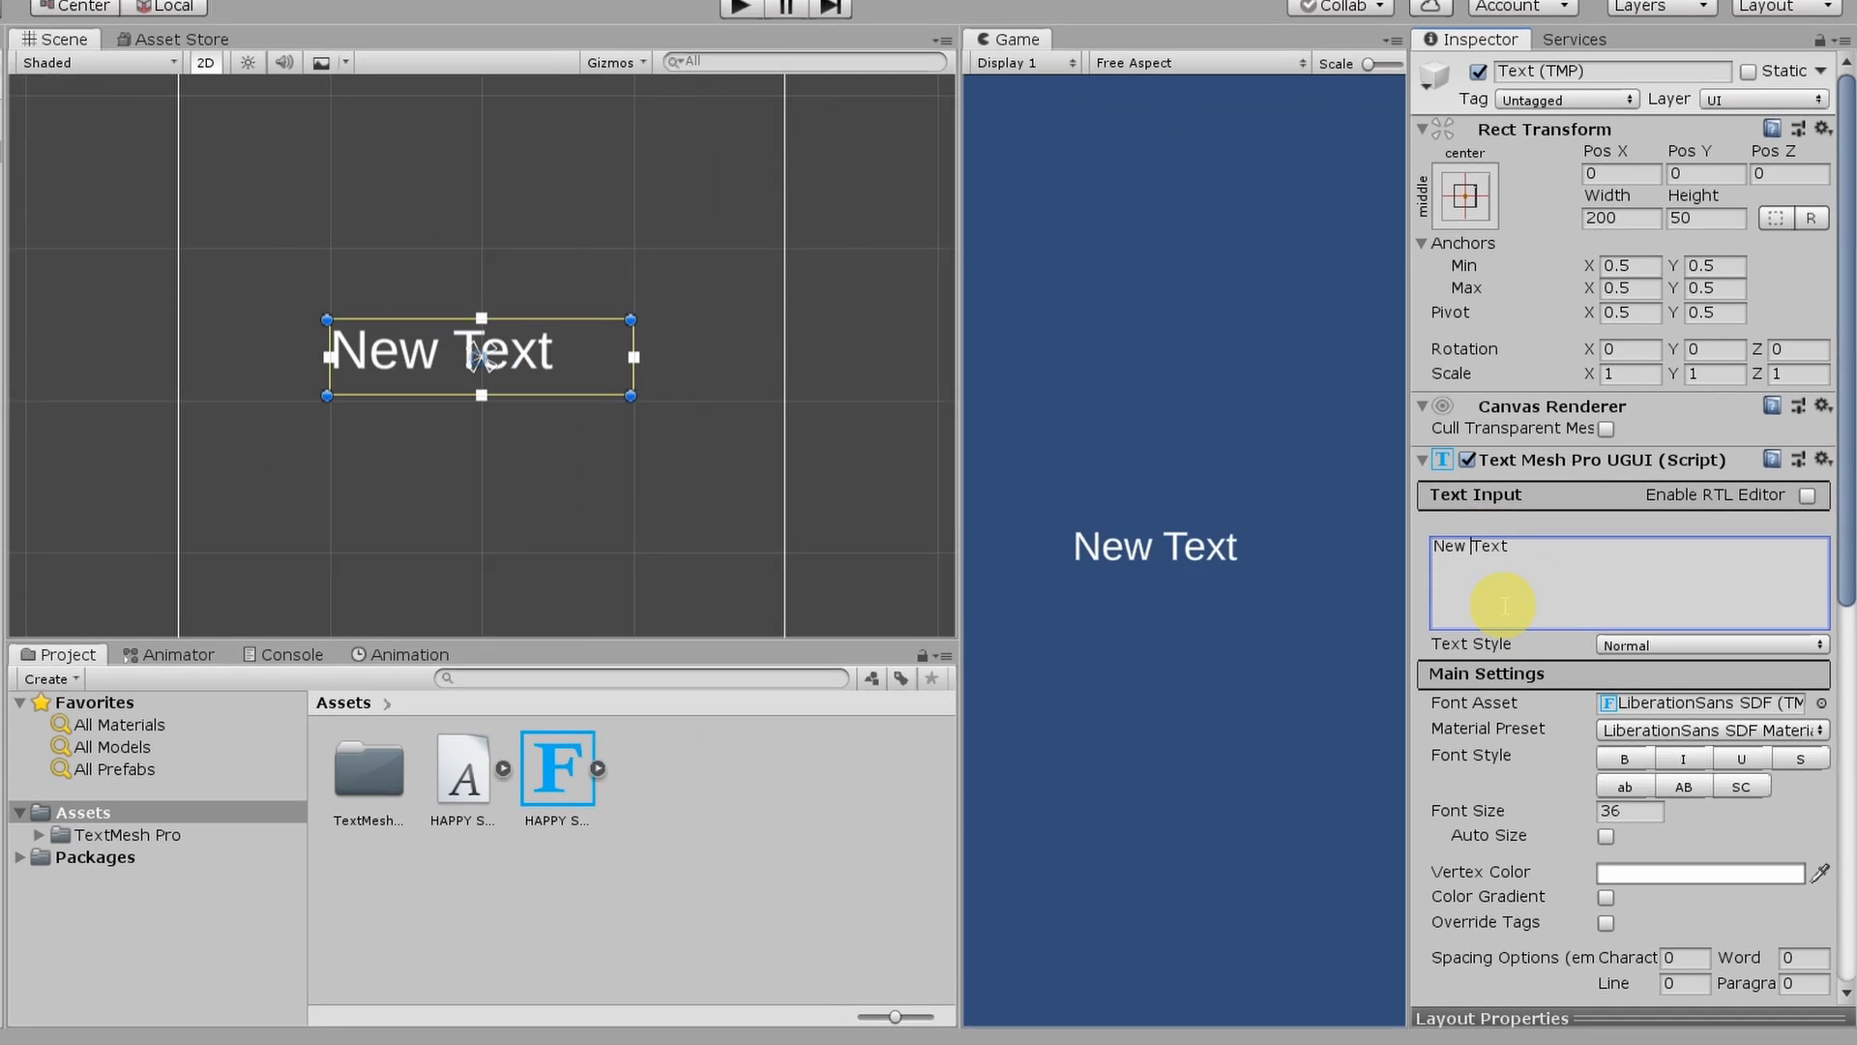
{"action": "type", "text": "<i>"}
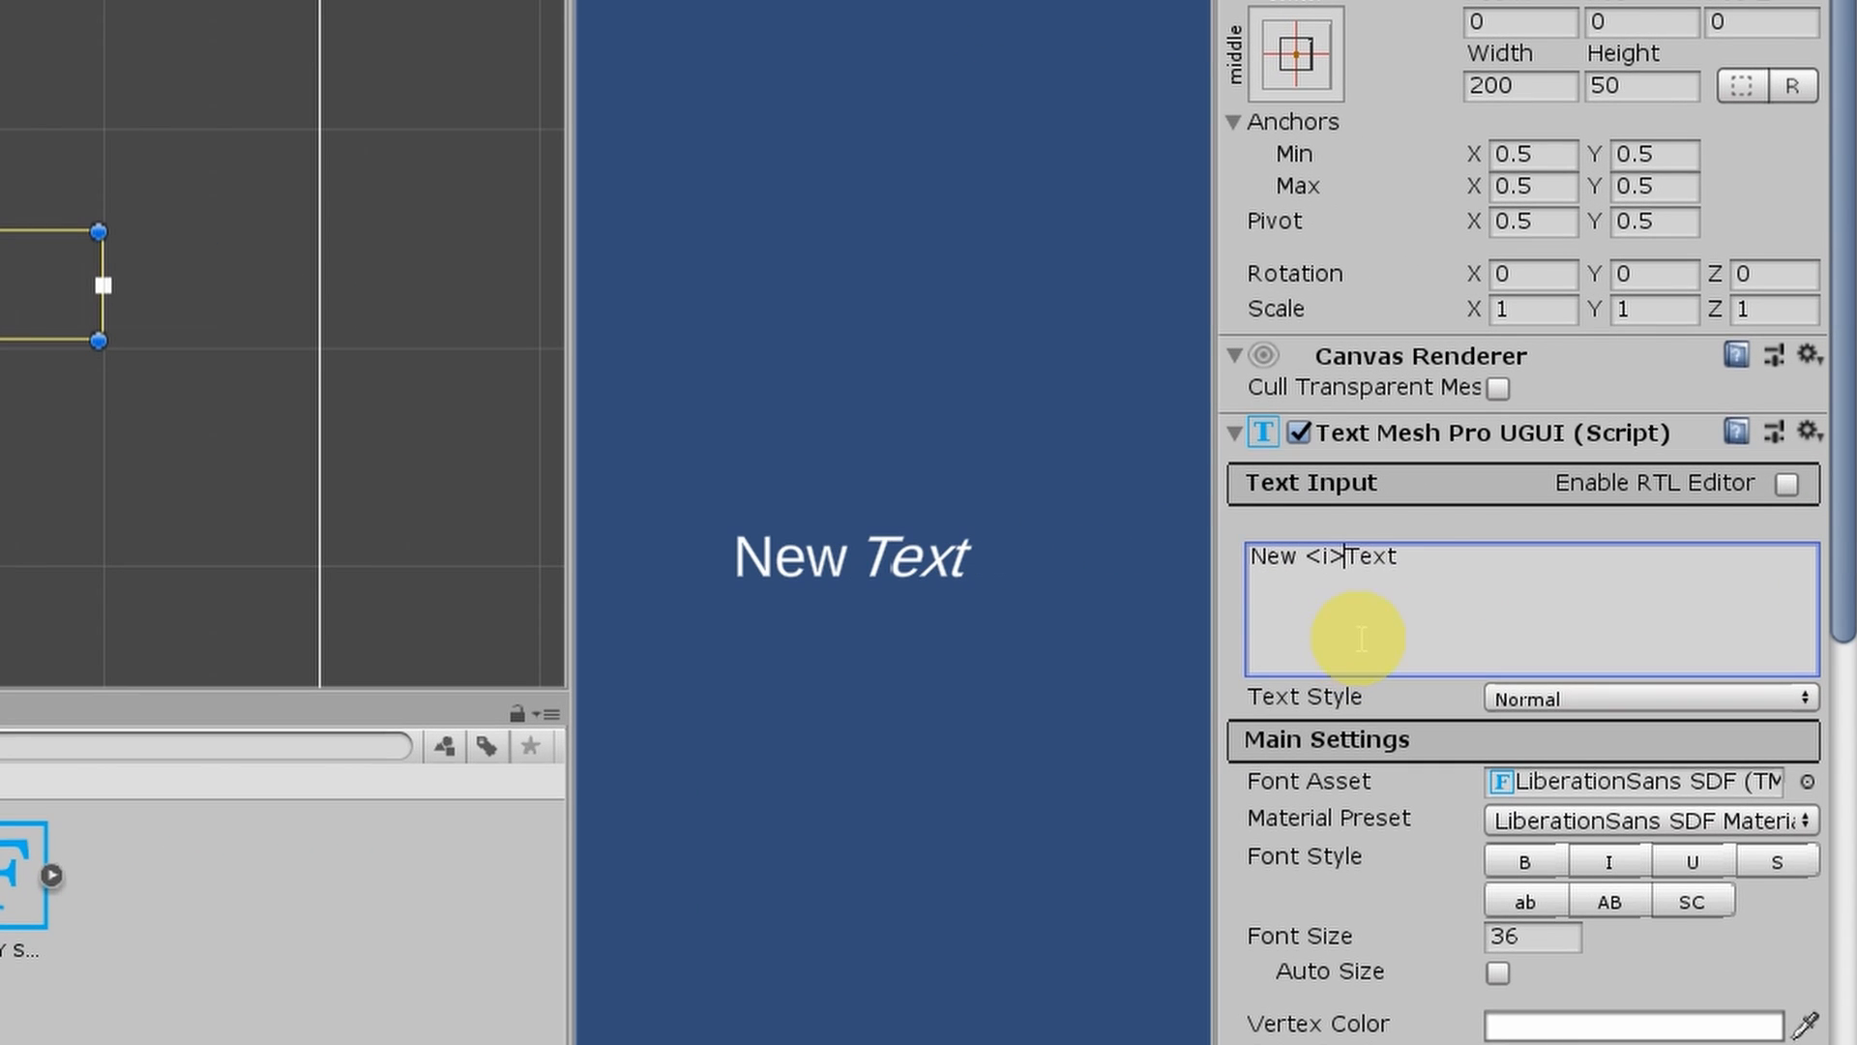
- Close the italic formatting with </i> after "Text" and append the word "selanjutnya"
{"action": "left_click", "coordinate": [1418, 556]}
{"action": "type", "text": "</i> selan"}
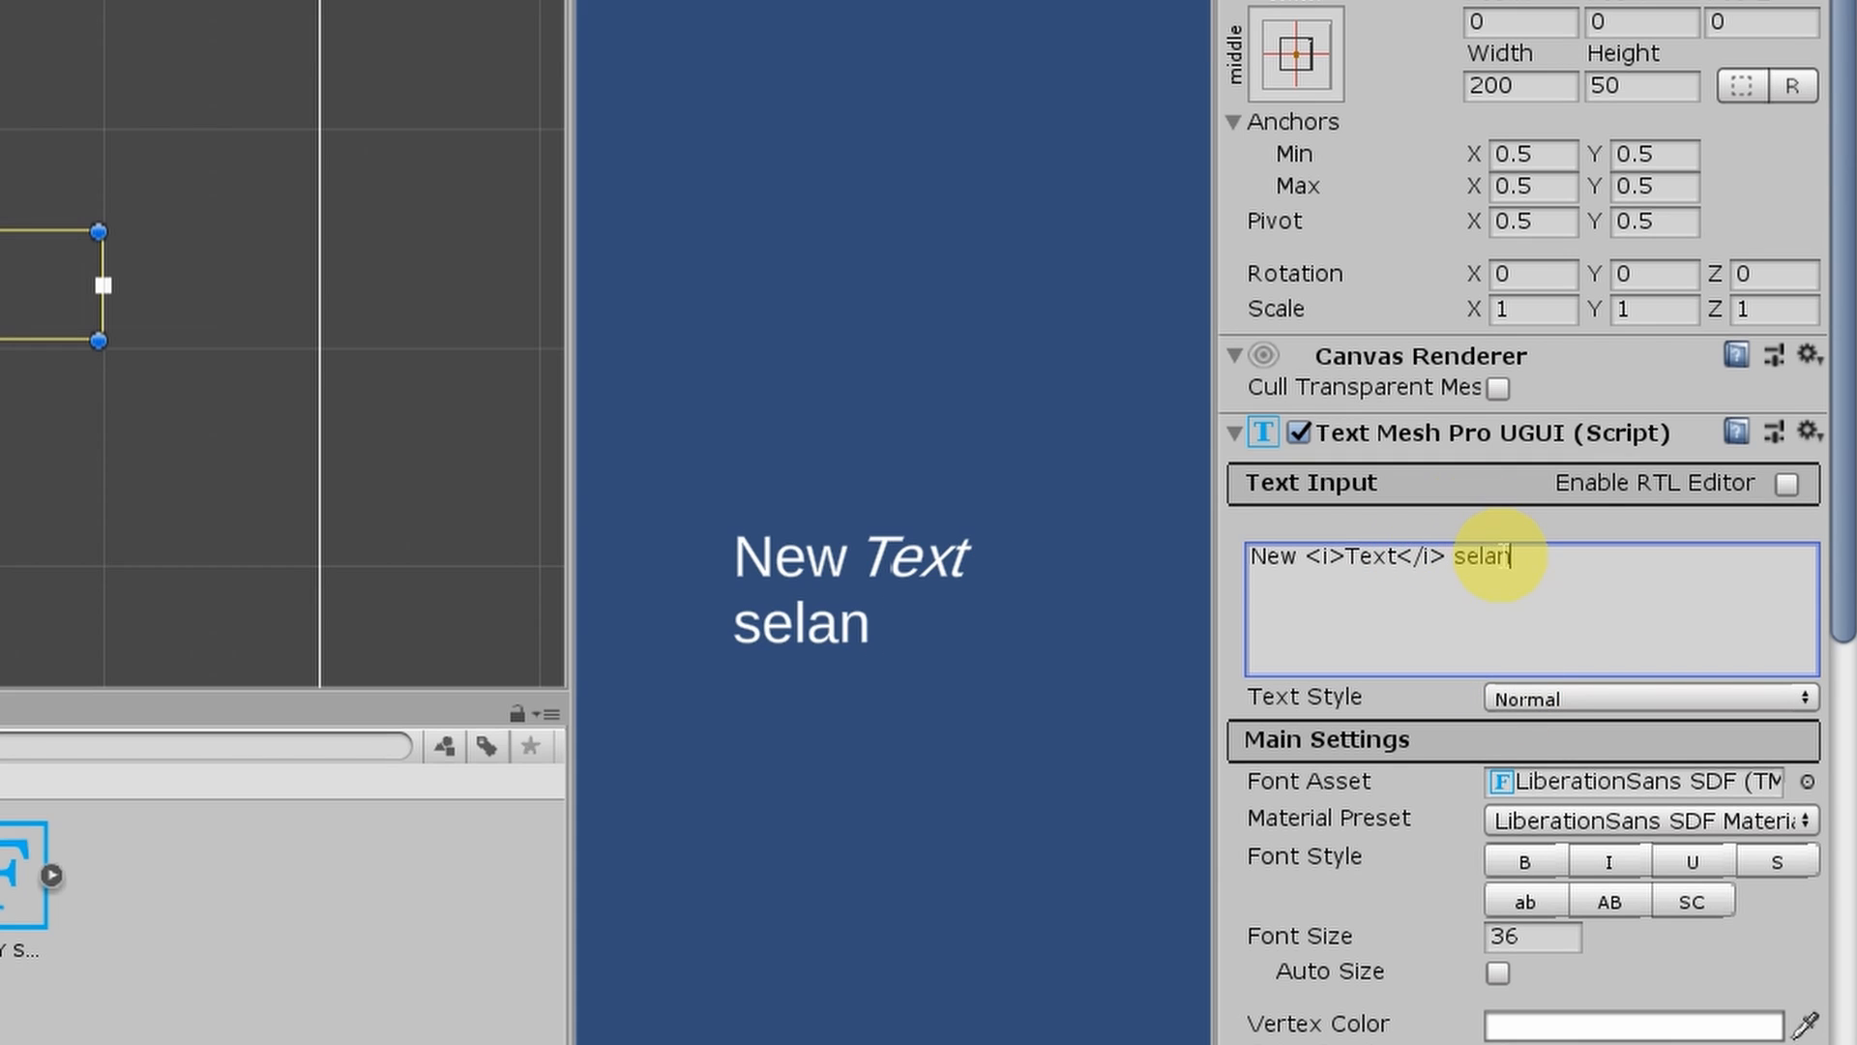
{"action": "type", "text": "jutnya"}
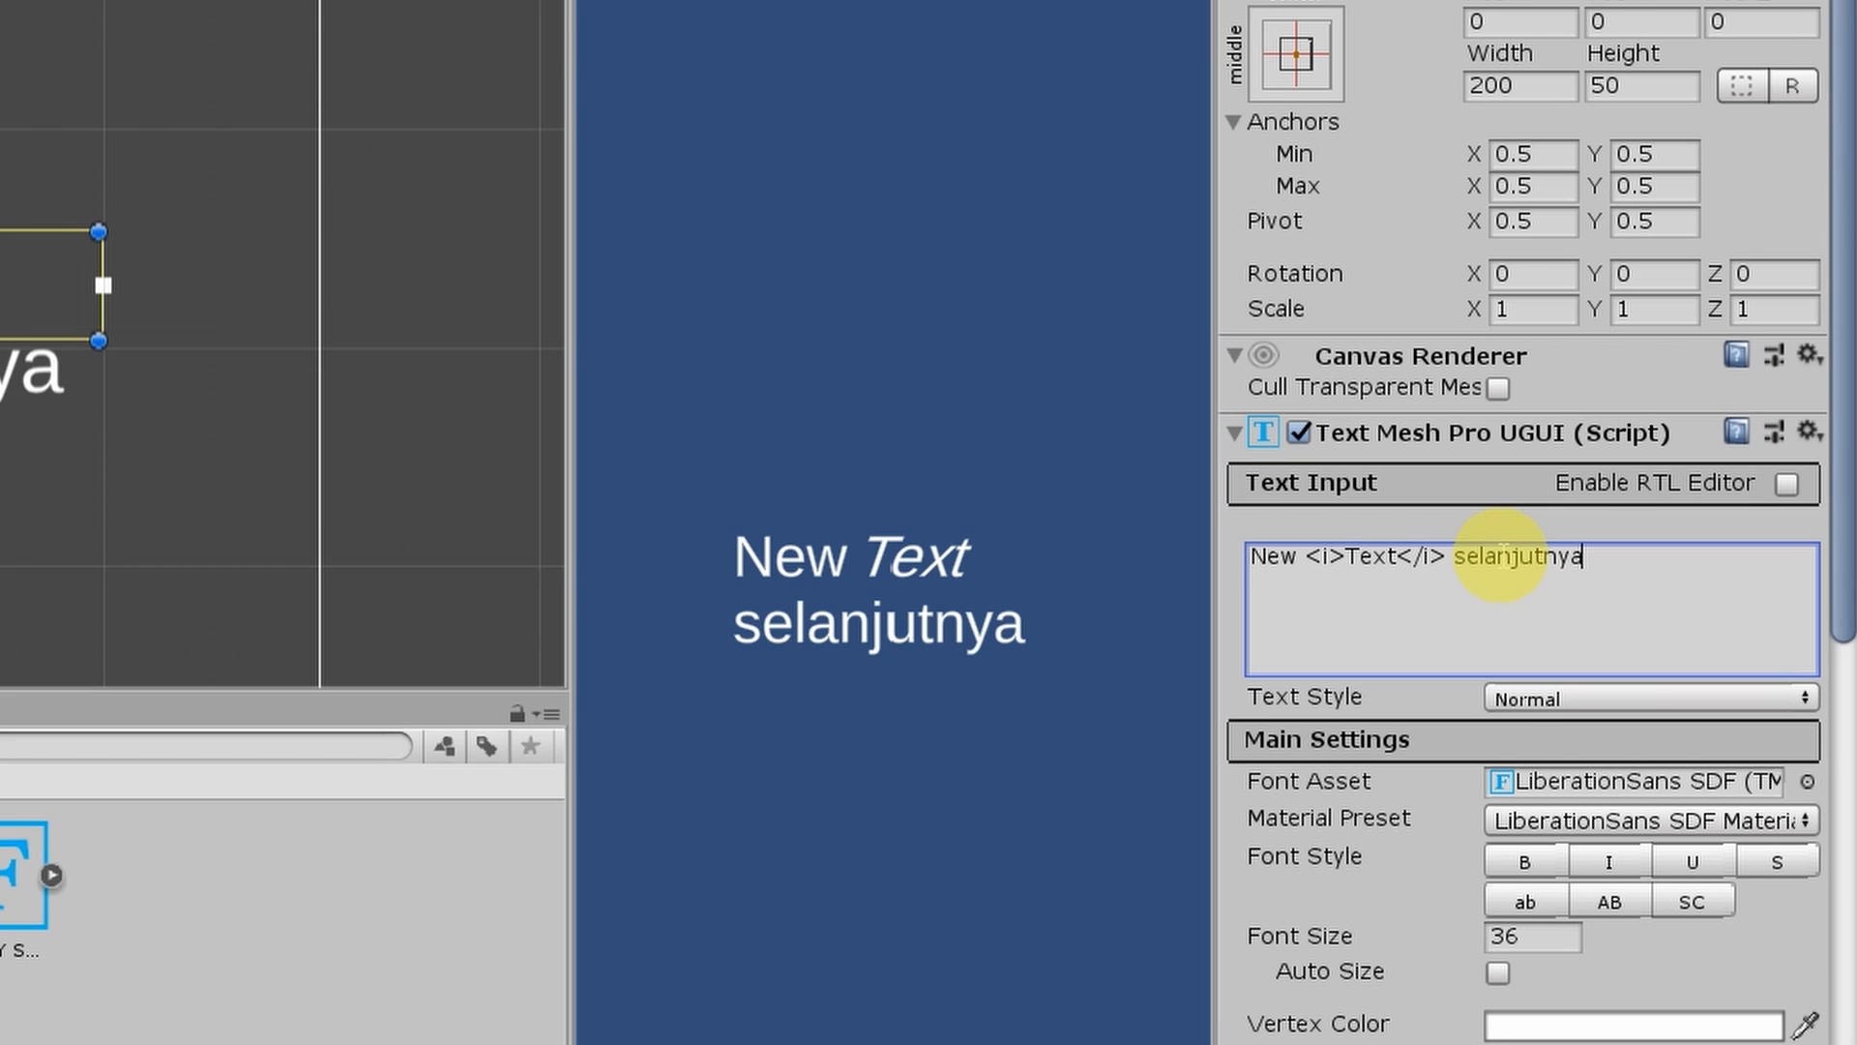
- Replace the italic tags around "Text" with the bold tags <b> and </b> in the text input
{"action": "double_click", "coordinate": [1321, 556]}
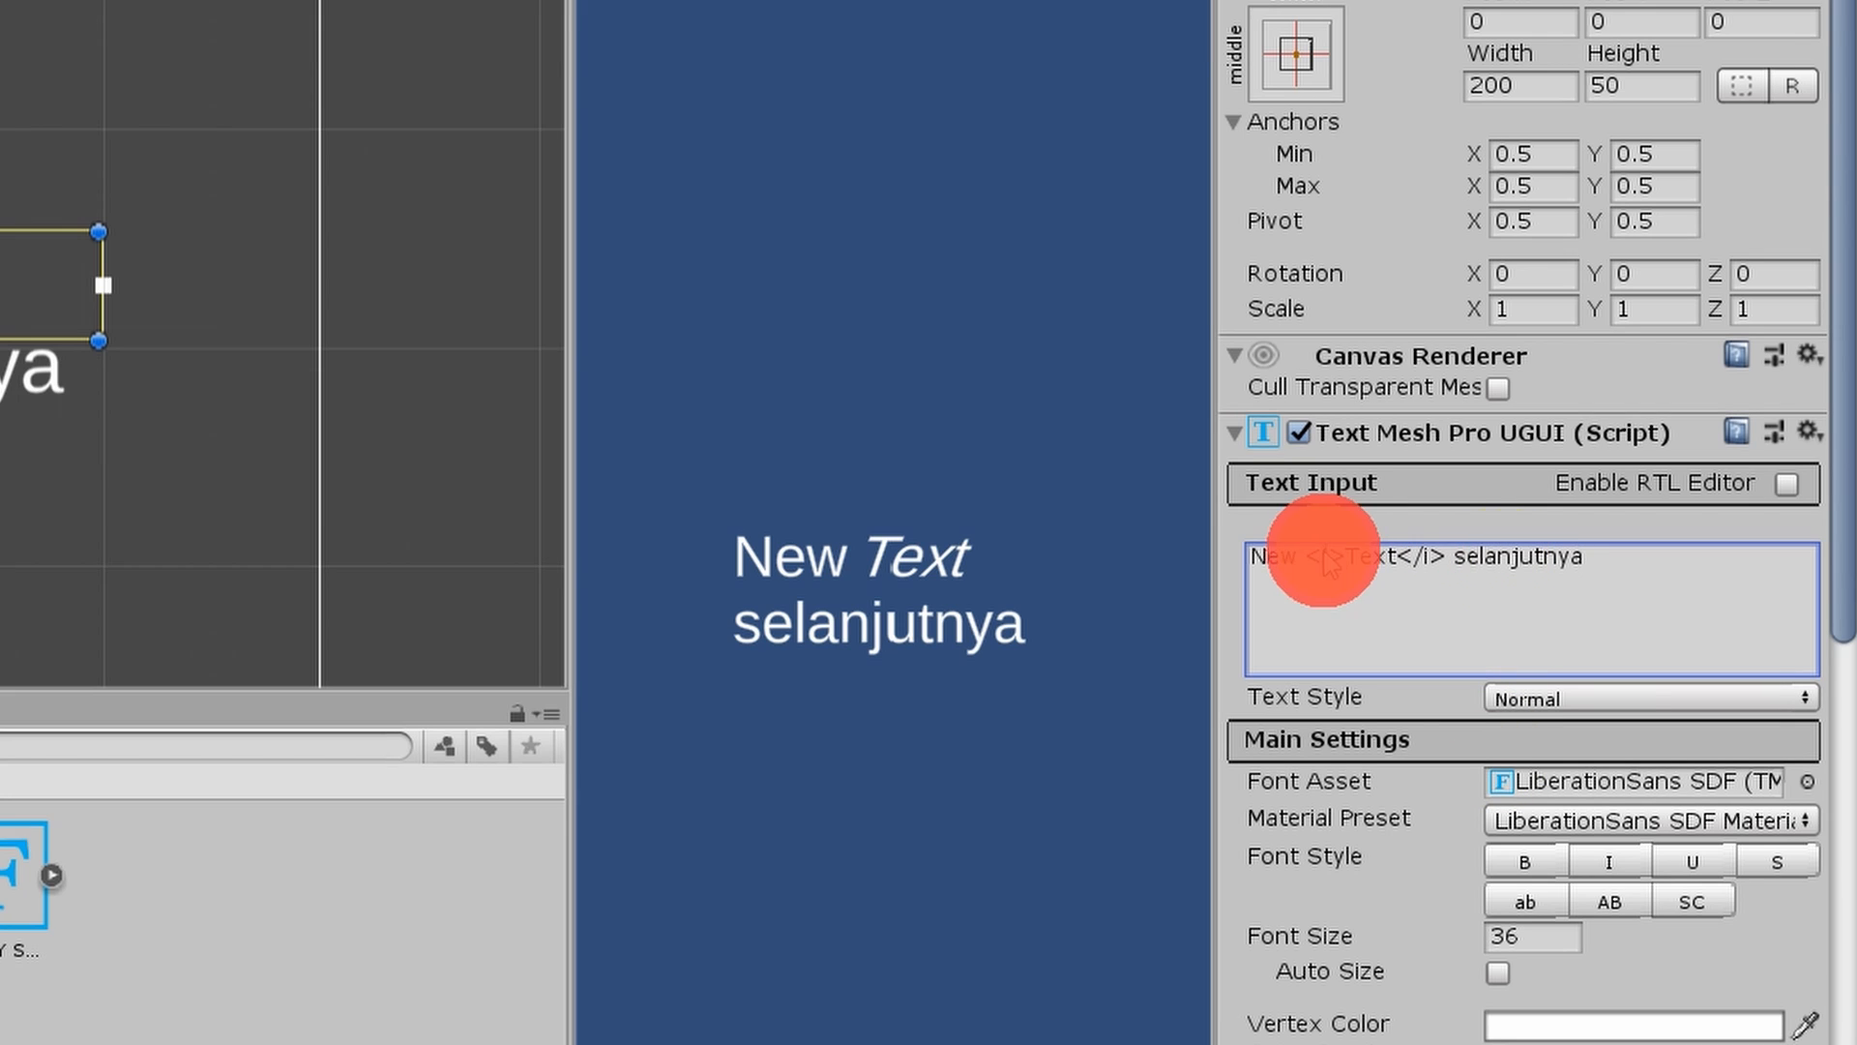
{"action": "type", "text": "b"}
{"action": "double_click", "coordinate": [1439, 556]}
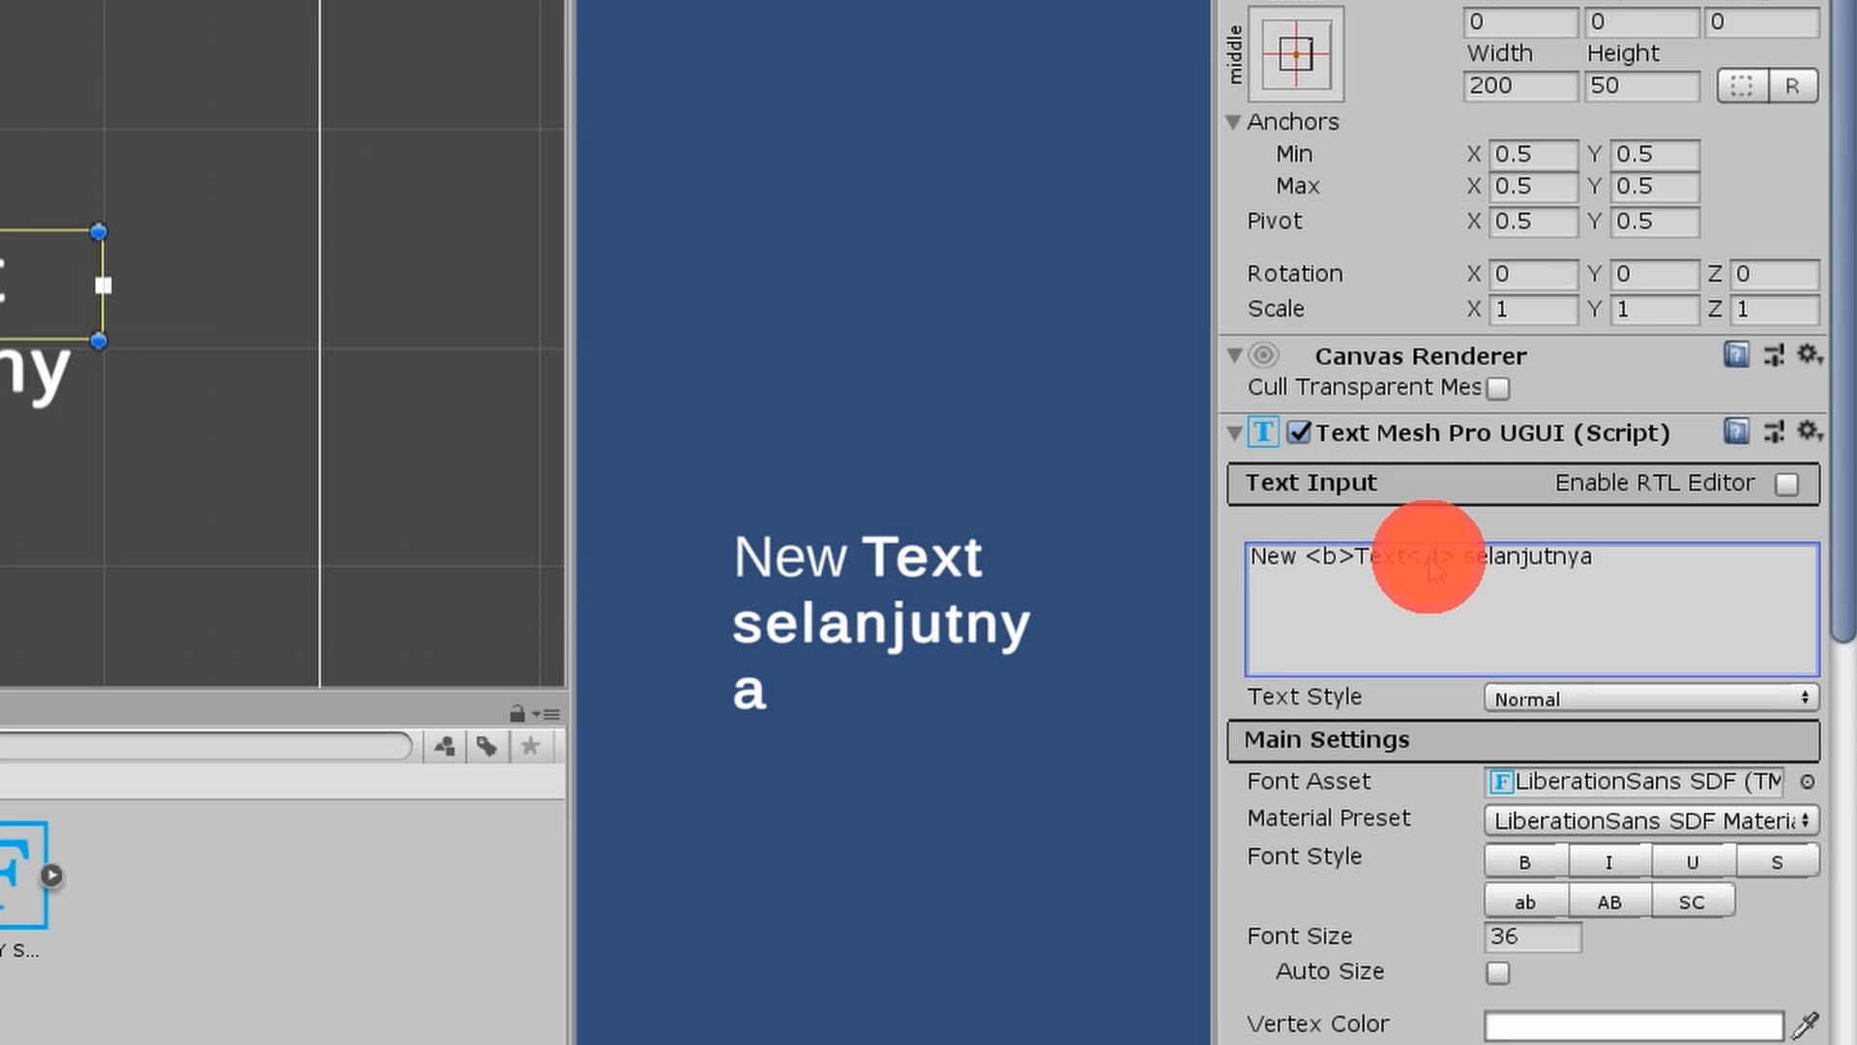
{"action": "type", "text": "b"}
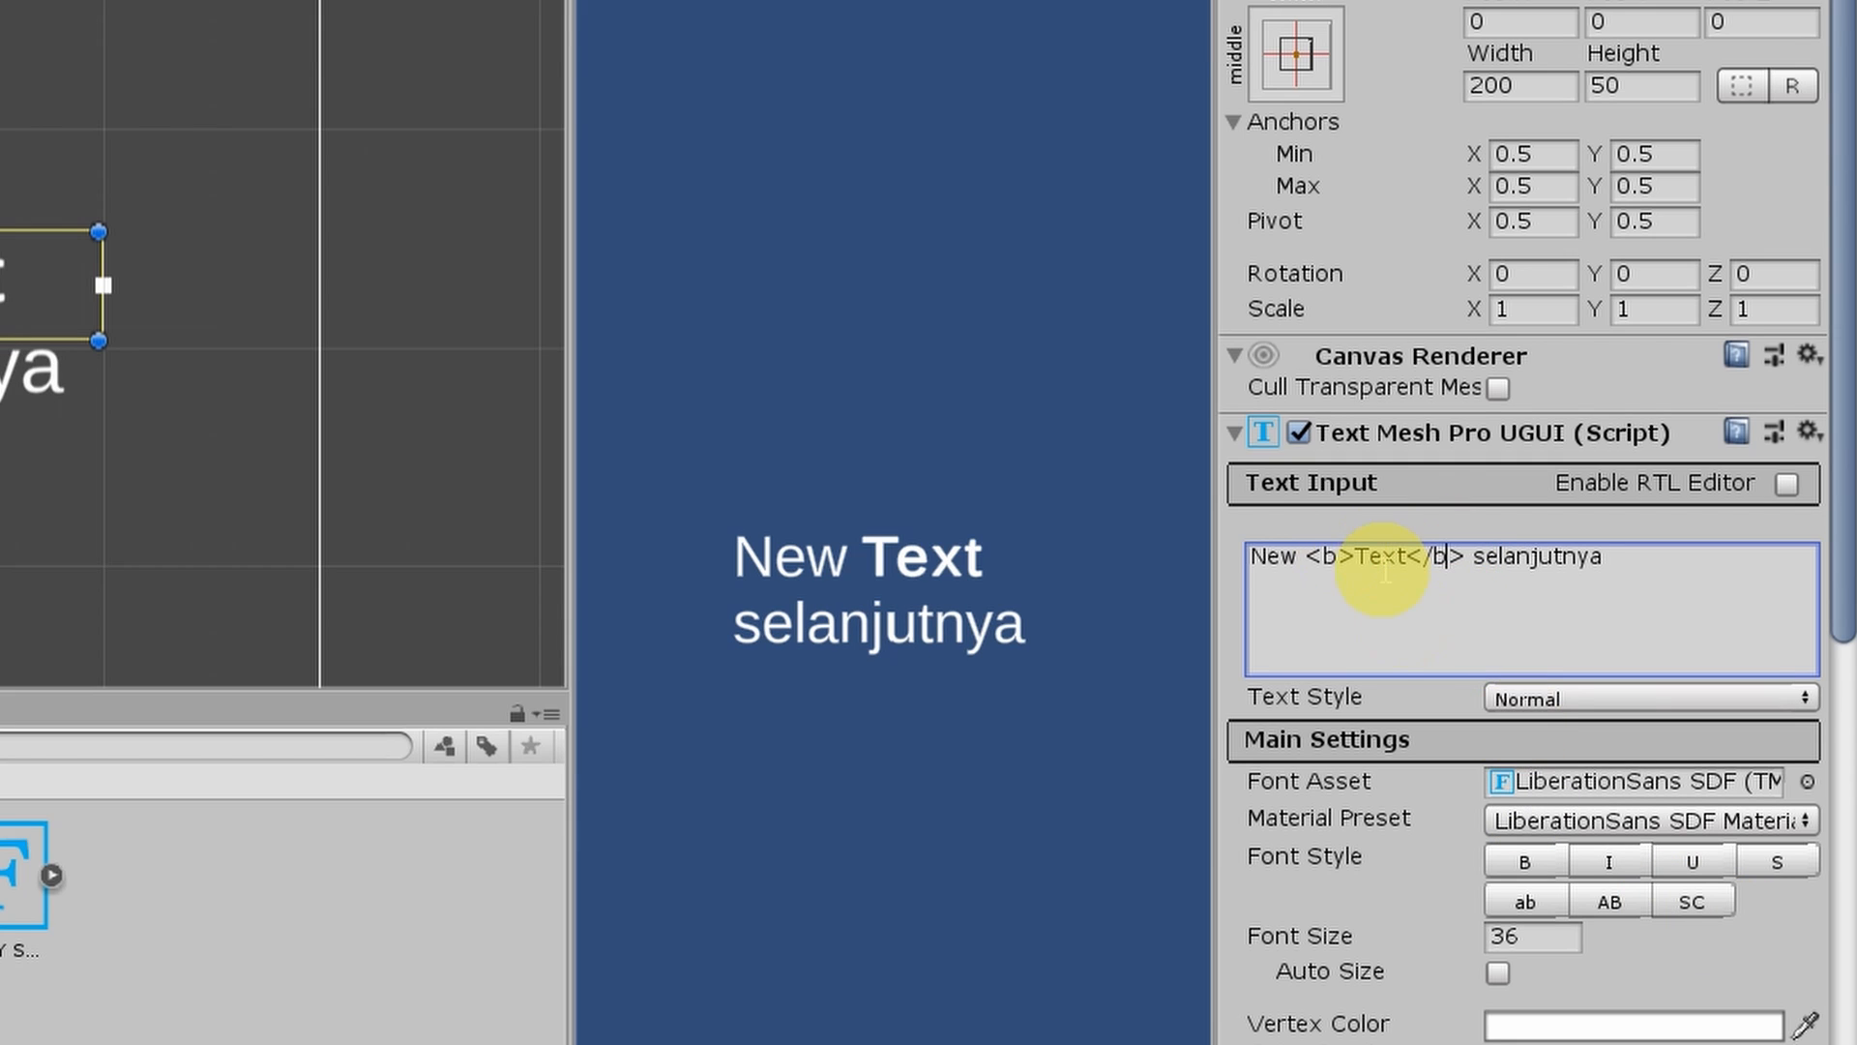
- Change the bold tags to <sup> and </sup>, and replace the enclosed word "Text" with 3
{"action": "left_click", "coordinate": [1335, 559]}
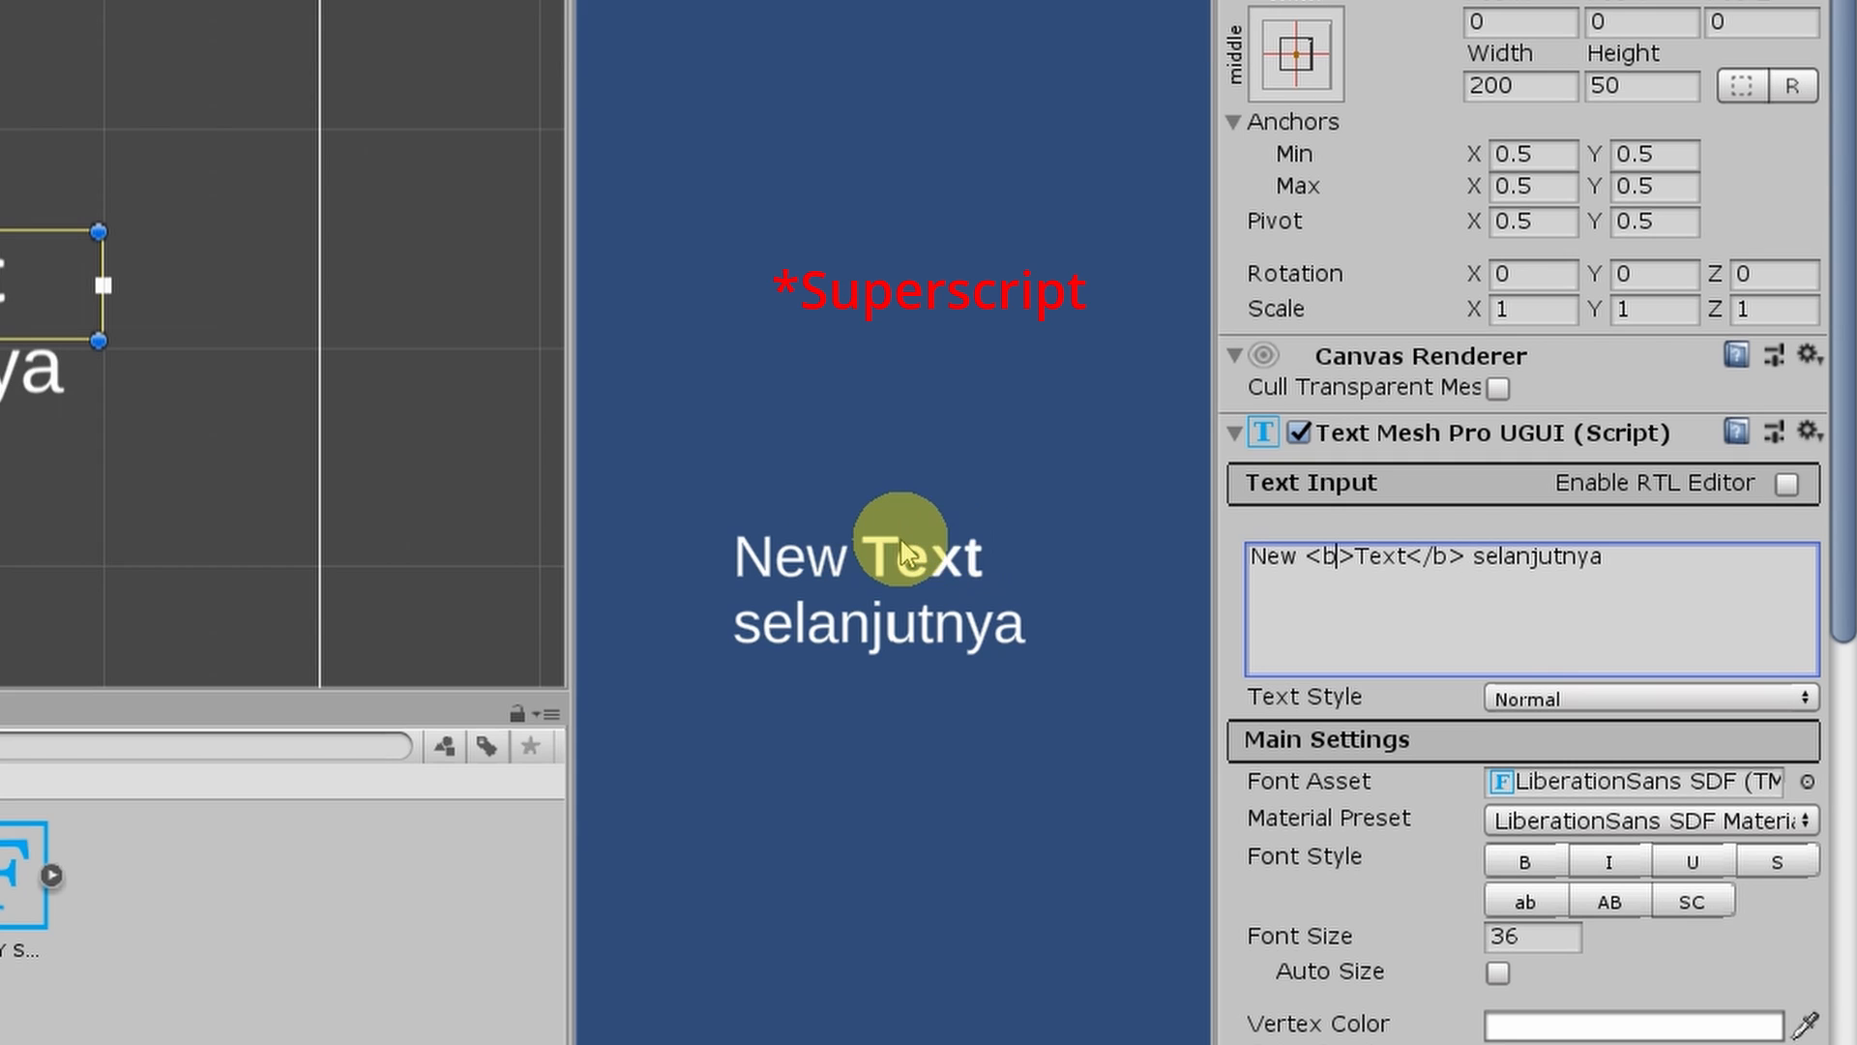
{"action": "left_click", "coordinate": [1331, 568]}
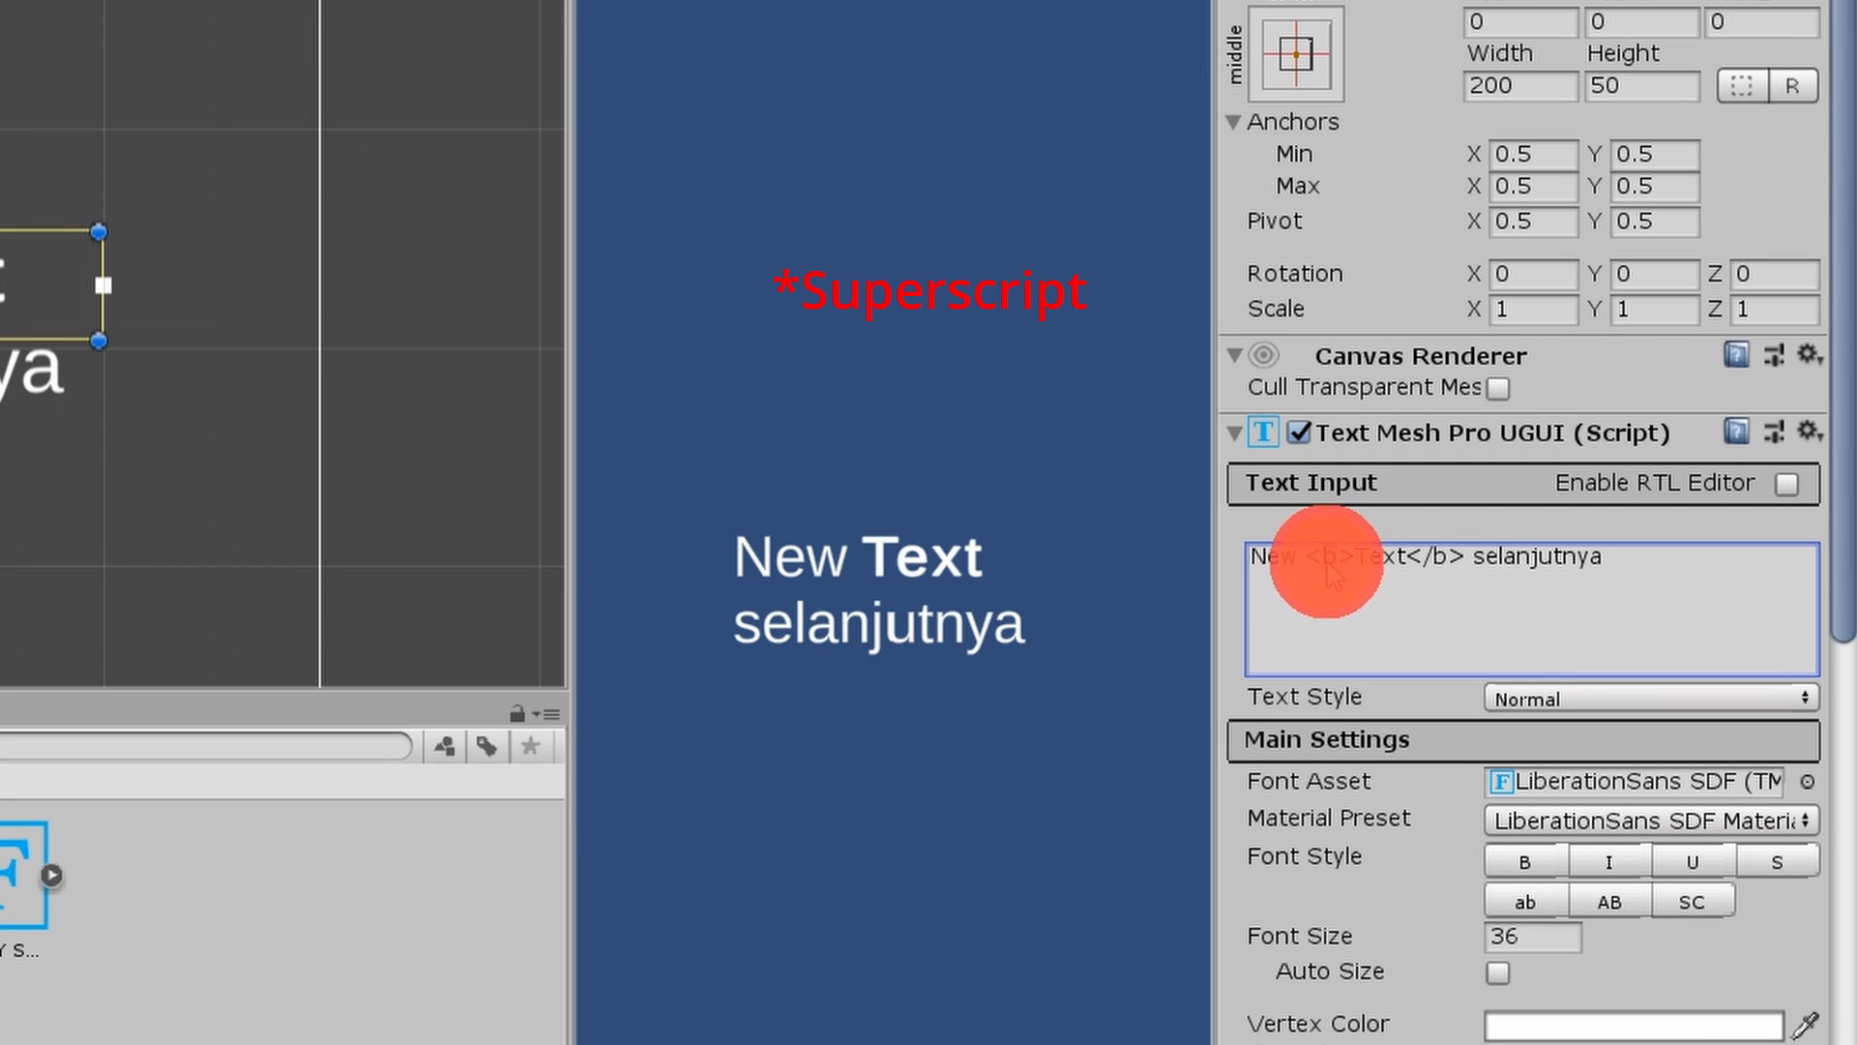
{"action": "type", "text": "sup"}
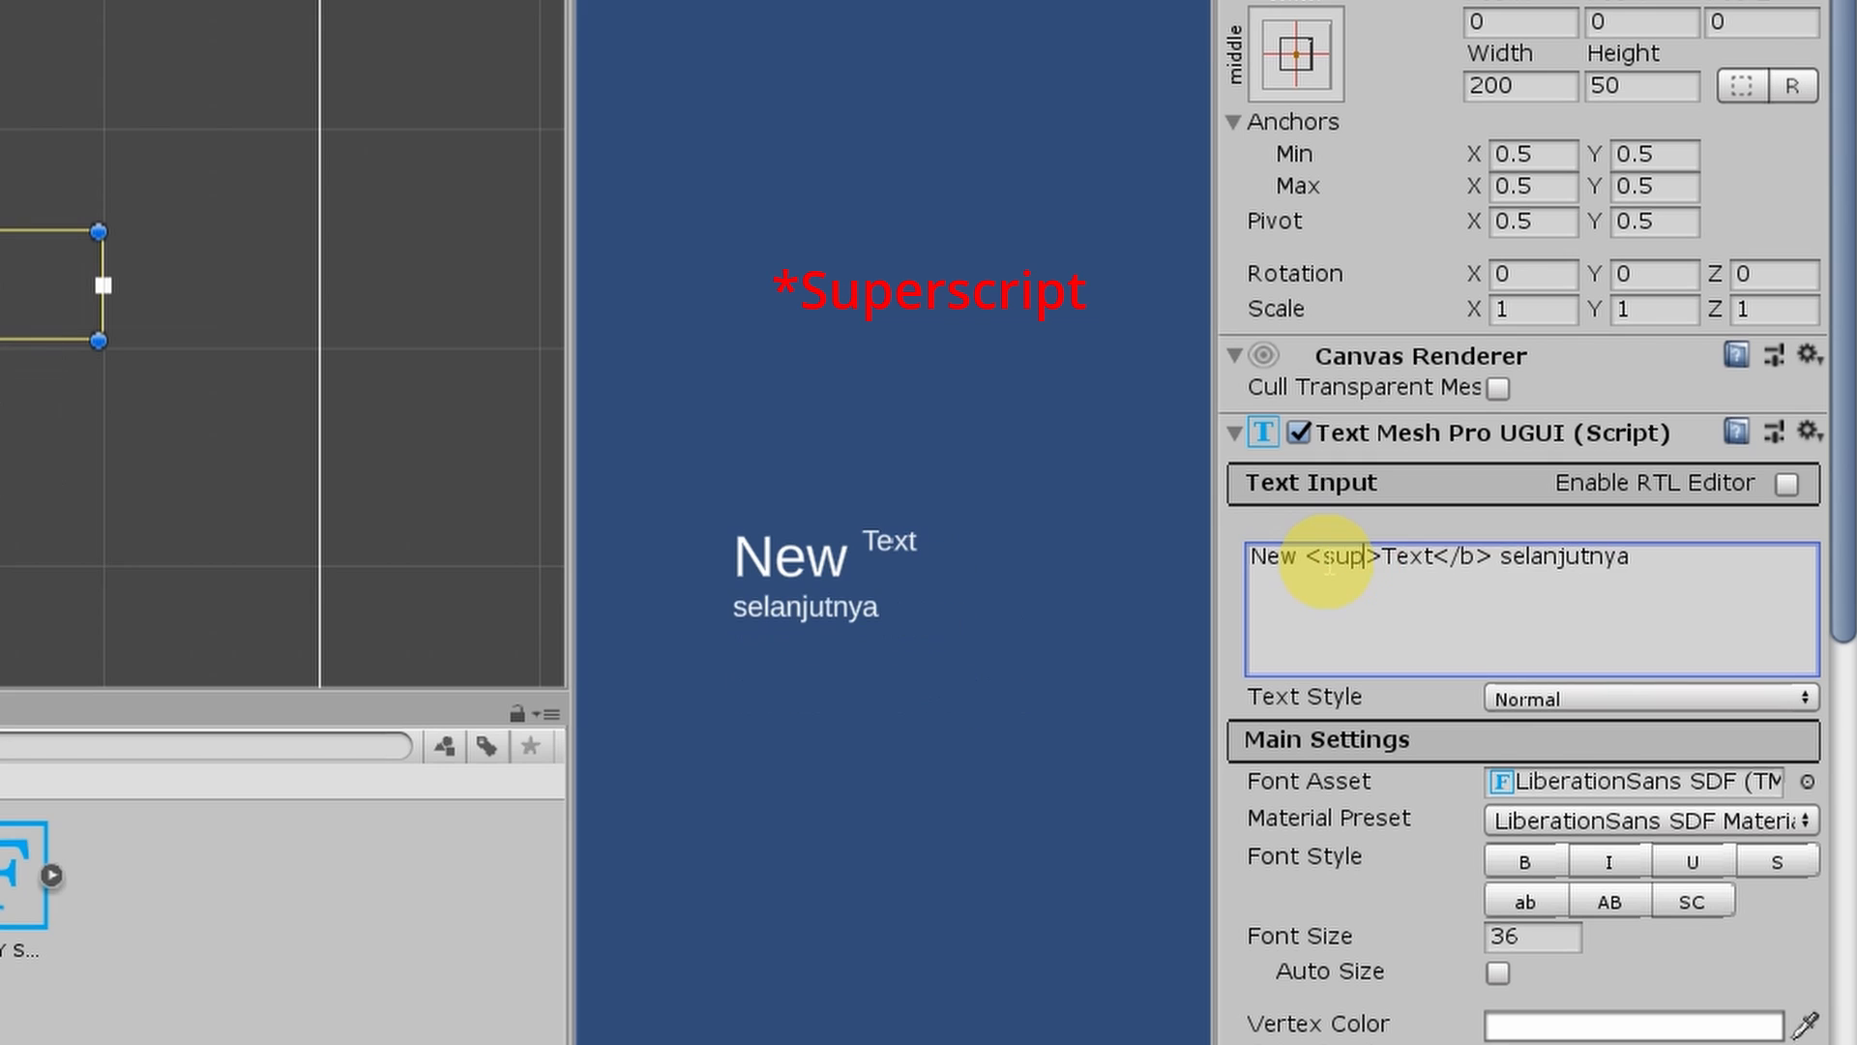
{"action": "left_click", "coordinate": [1462, 563]}
{"action": "type", "text": "sup"}
{"action": "double_click", "coordinate": [1410, 559]}
{"action": "type", "text": "3"}
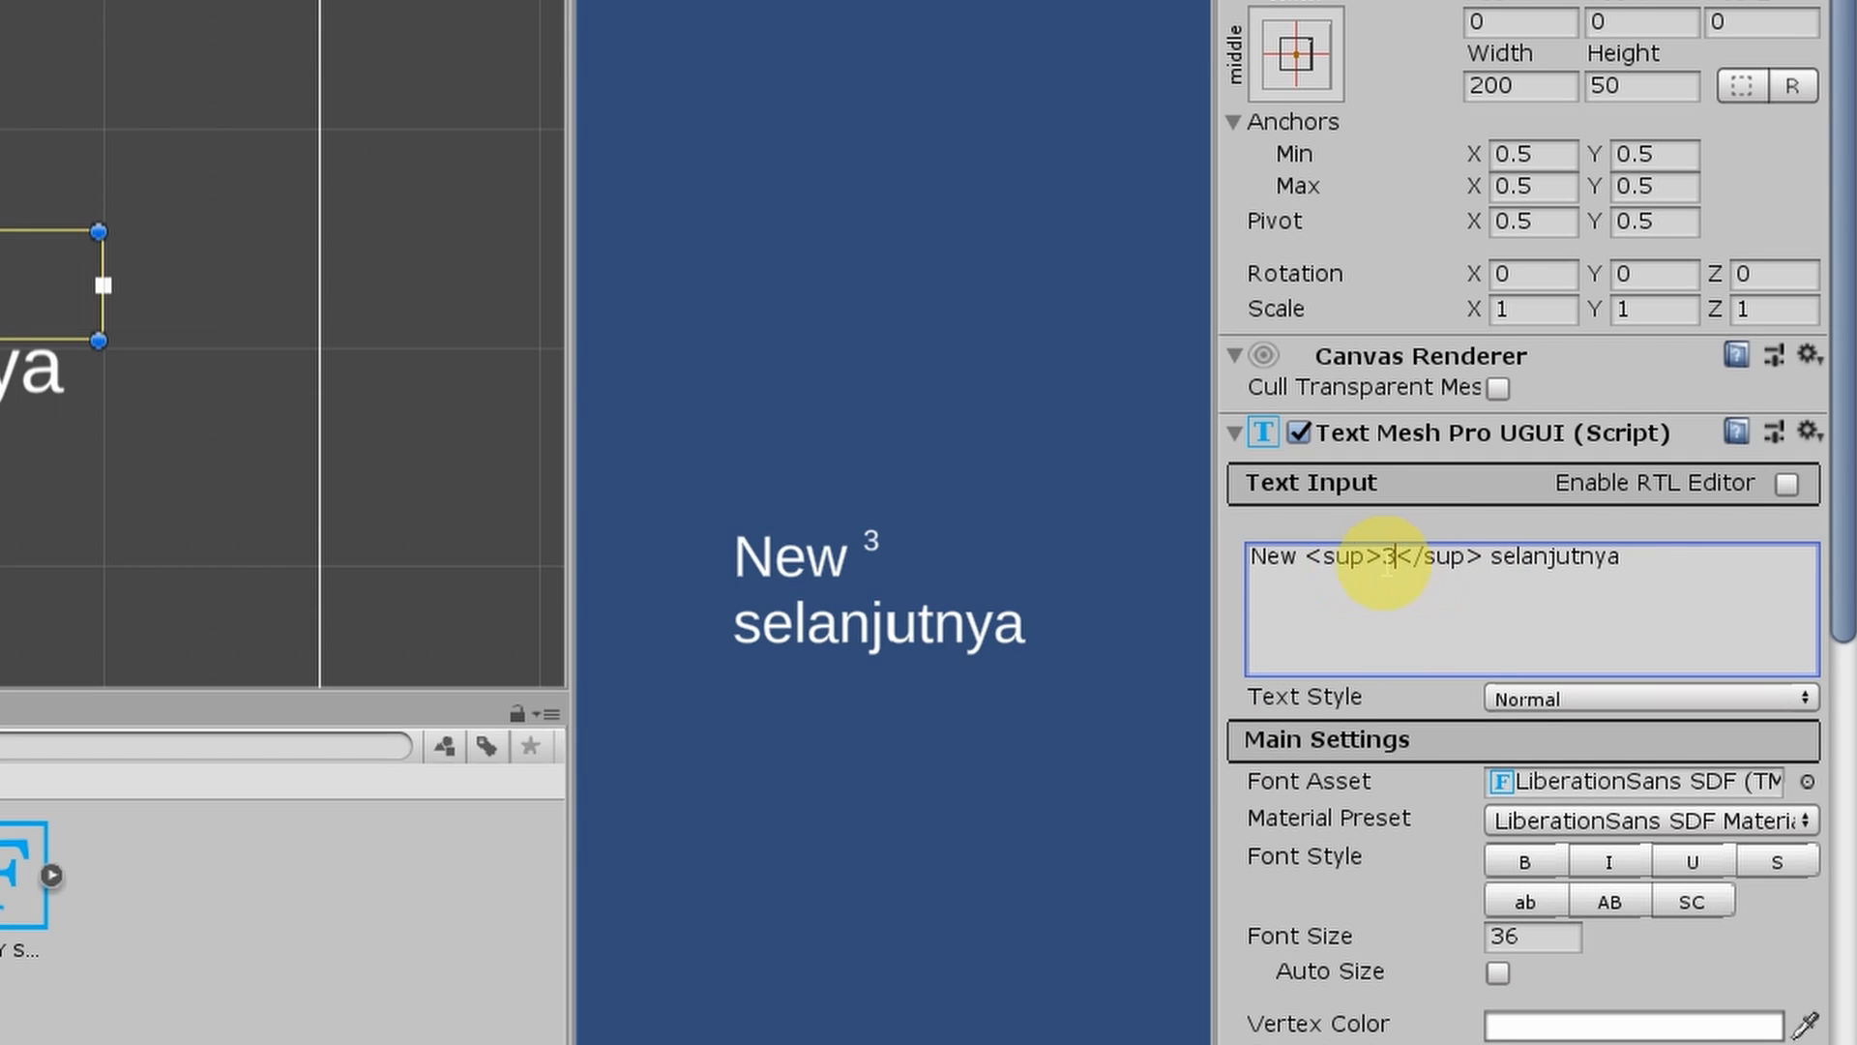
- Change the superscript tags around 3 to the subscript tags <sub> and </sub>
{"action": "left_click", "coordinate": [1357, 561]}
{"action": "type", "text": "b"}
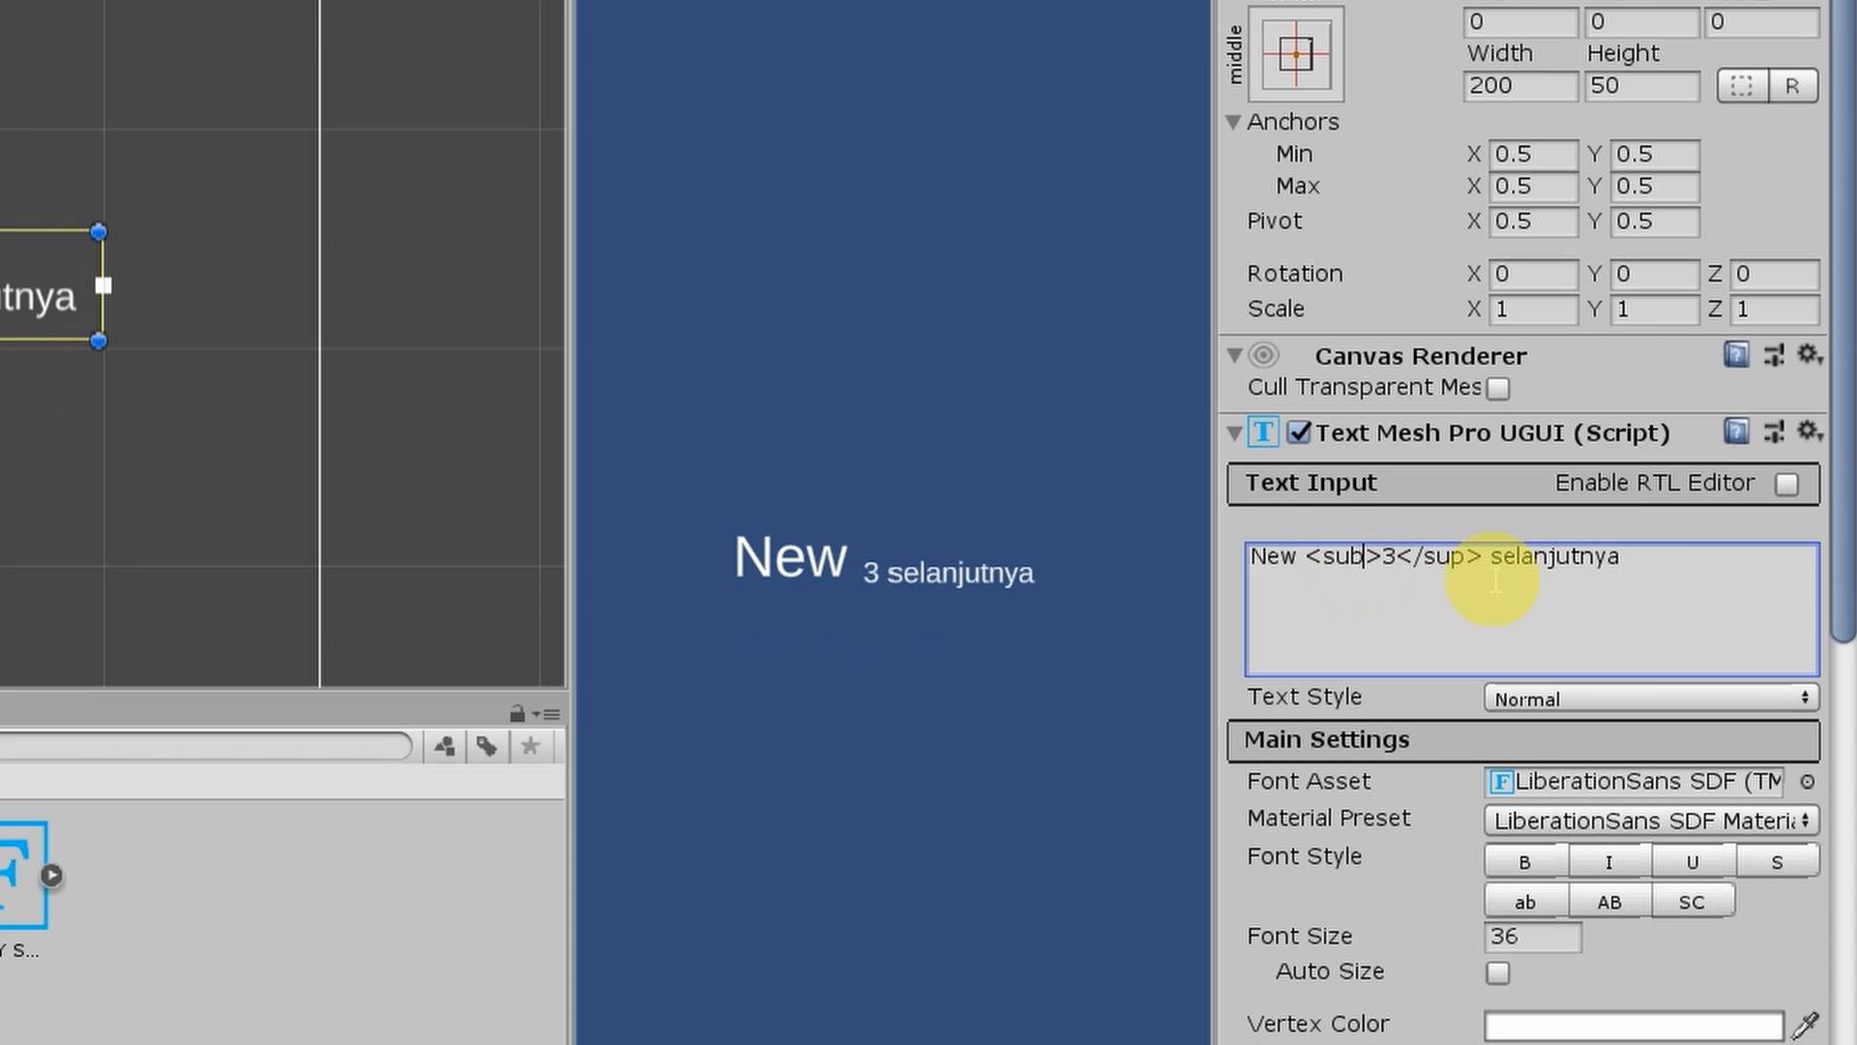
{"action": "left_click", "coordinate": [1471, 559]}
{"action": "key", "text": "BackSpace"}
{"action": "type", "text": "b"}
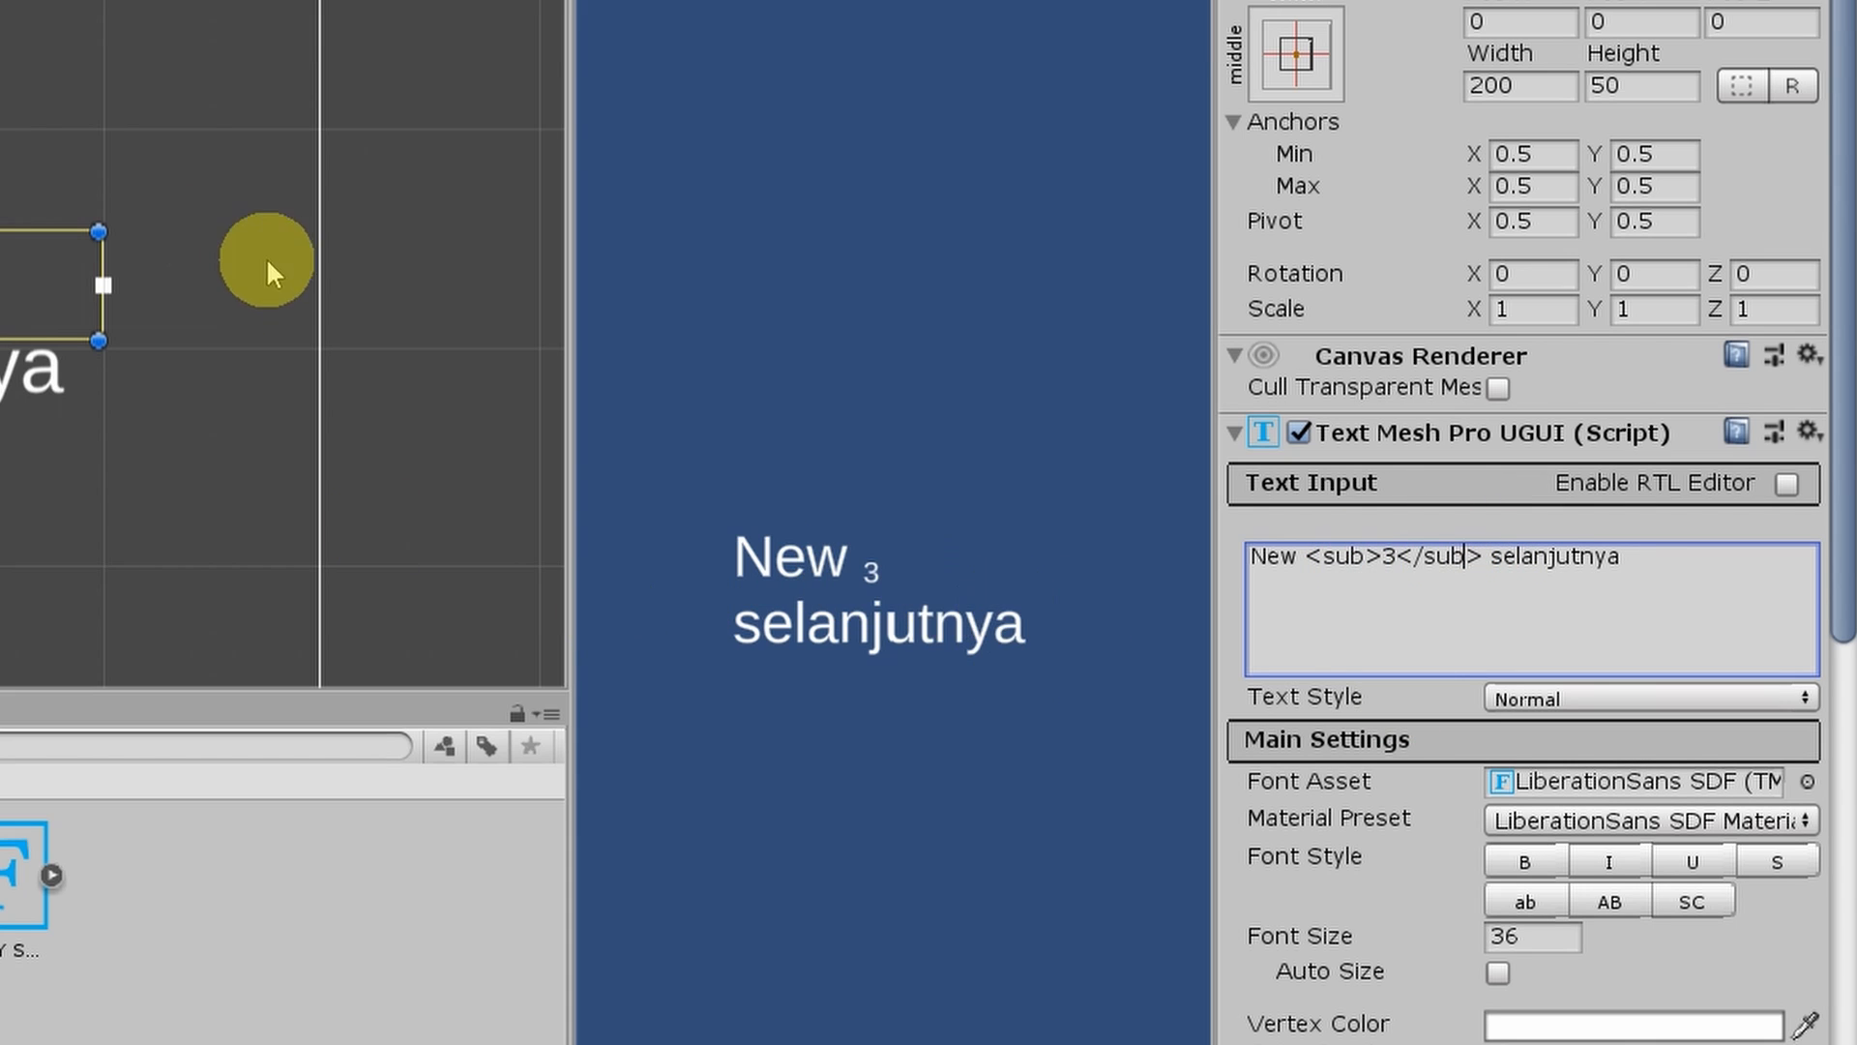
- Try a font size of 20 for the text, cancel saving the scene, and settle on font size 23
{"action": "left_click", "coordinate": [1504, 935]}
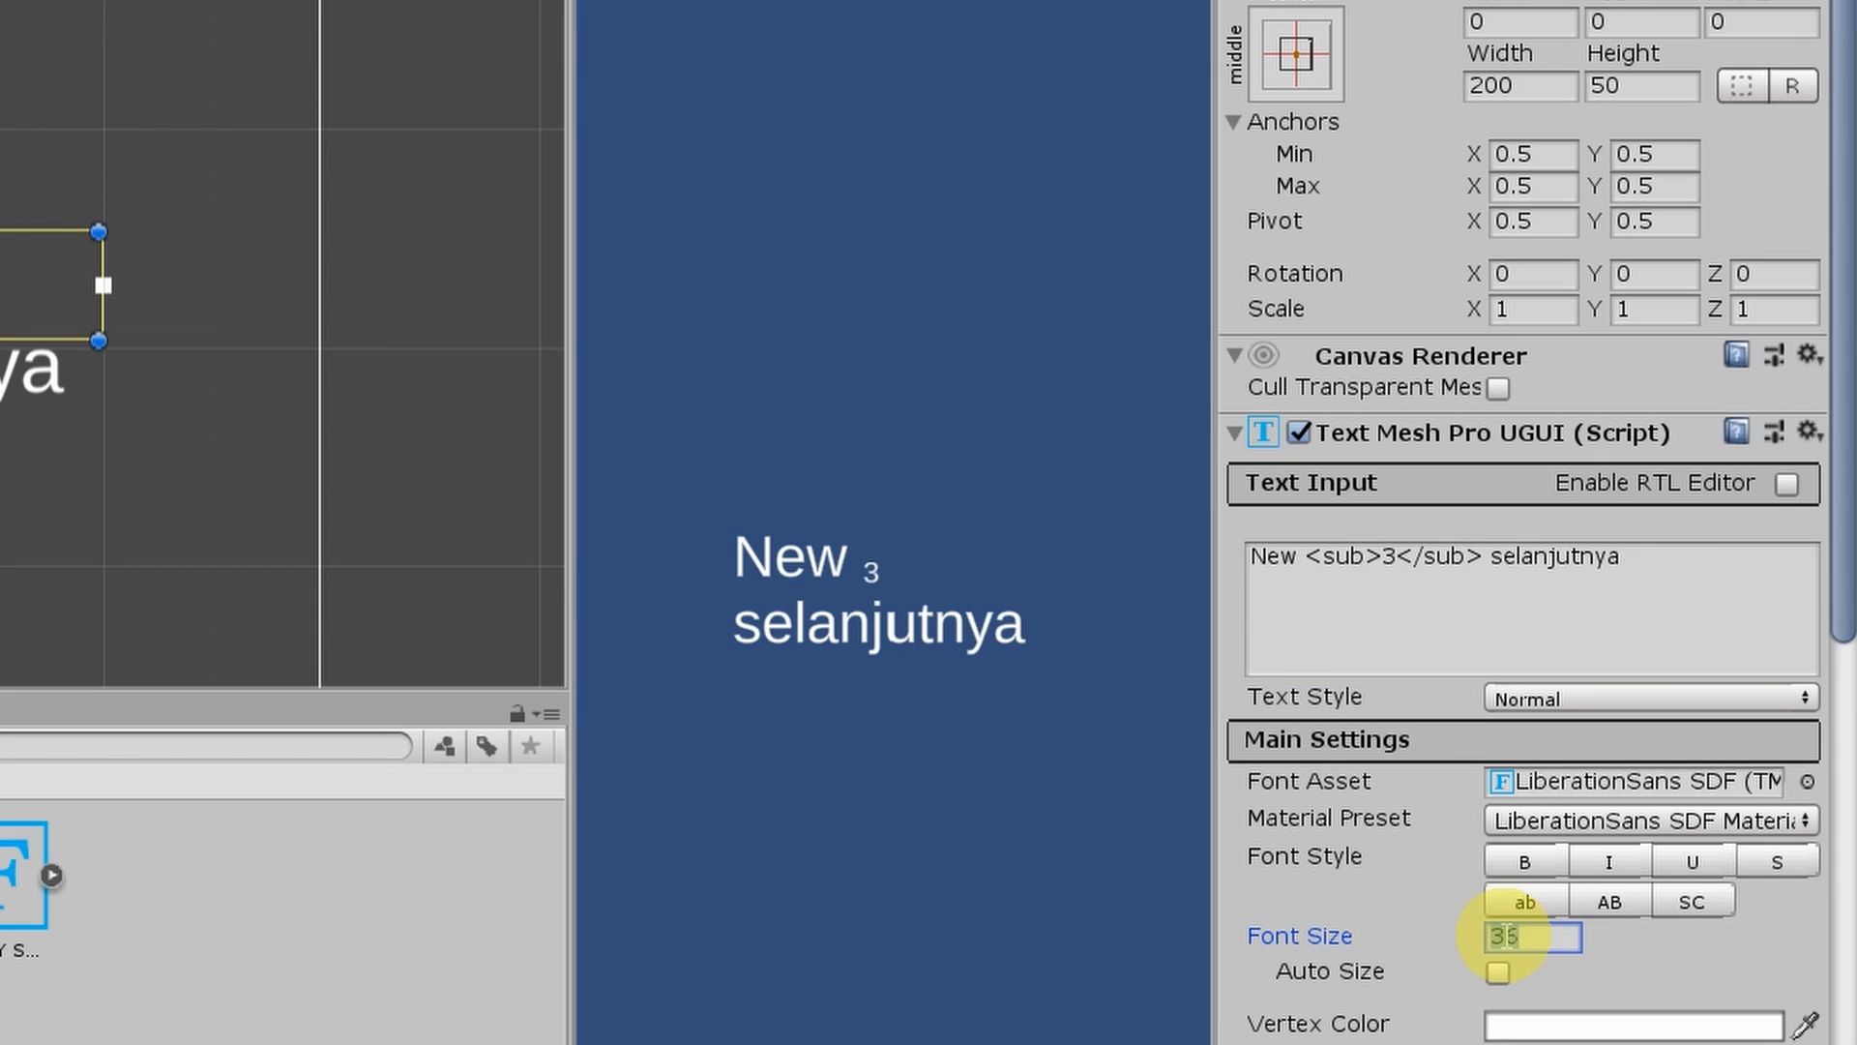
{"action": "type", "text": "20"}
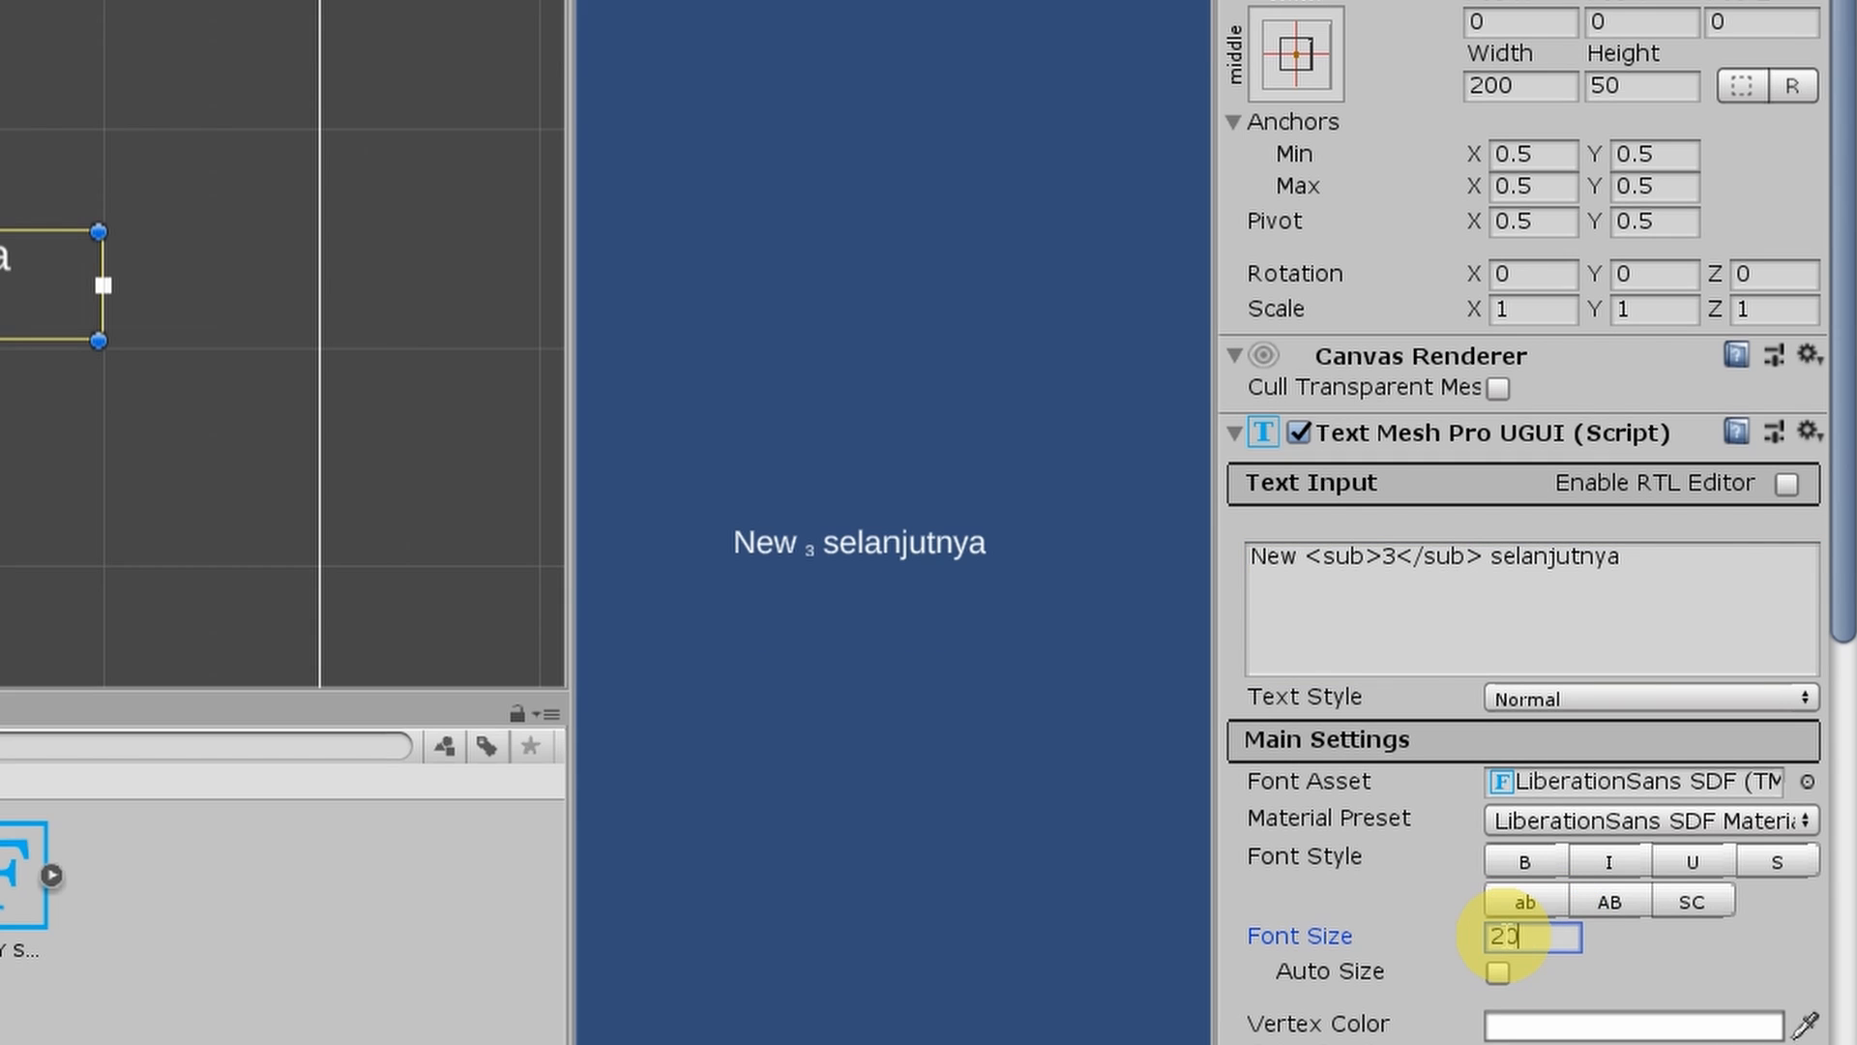
{"action": "key", "text": "ctrl+s"}
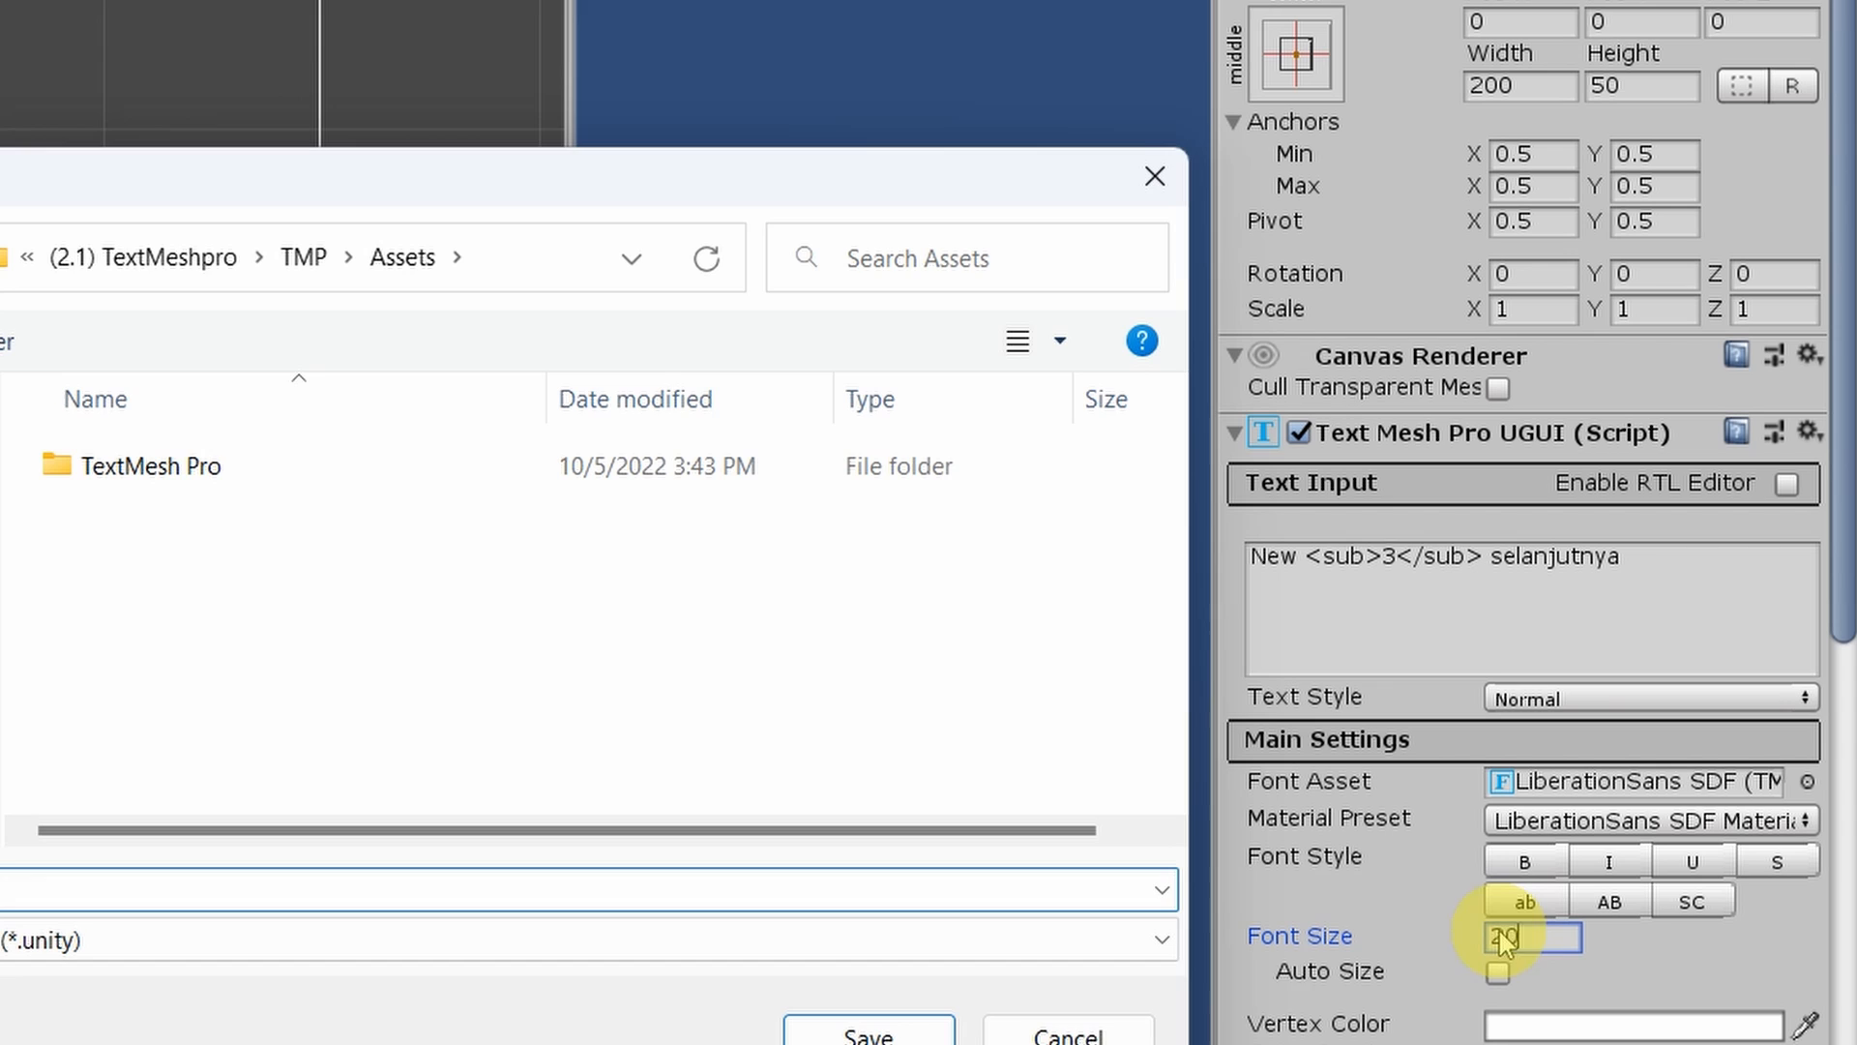
{"action": "left_click", "coordinate": [1122, 1027]}
{"action": "left_click", "coordinate": [1523, 936]}
{"action": "type", "text": "23"}
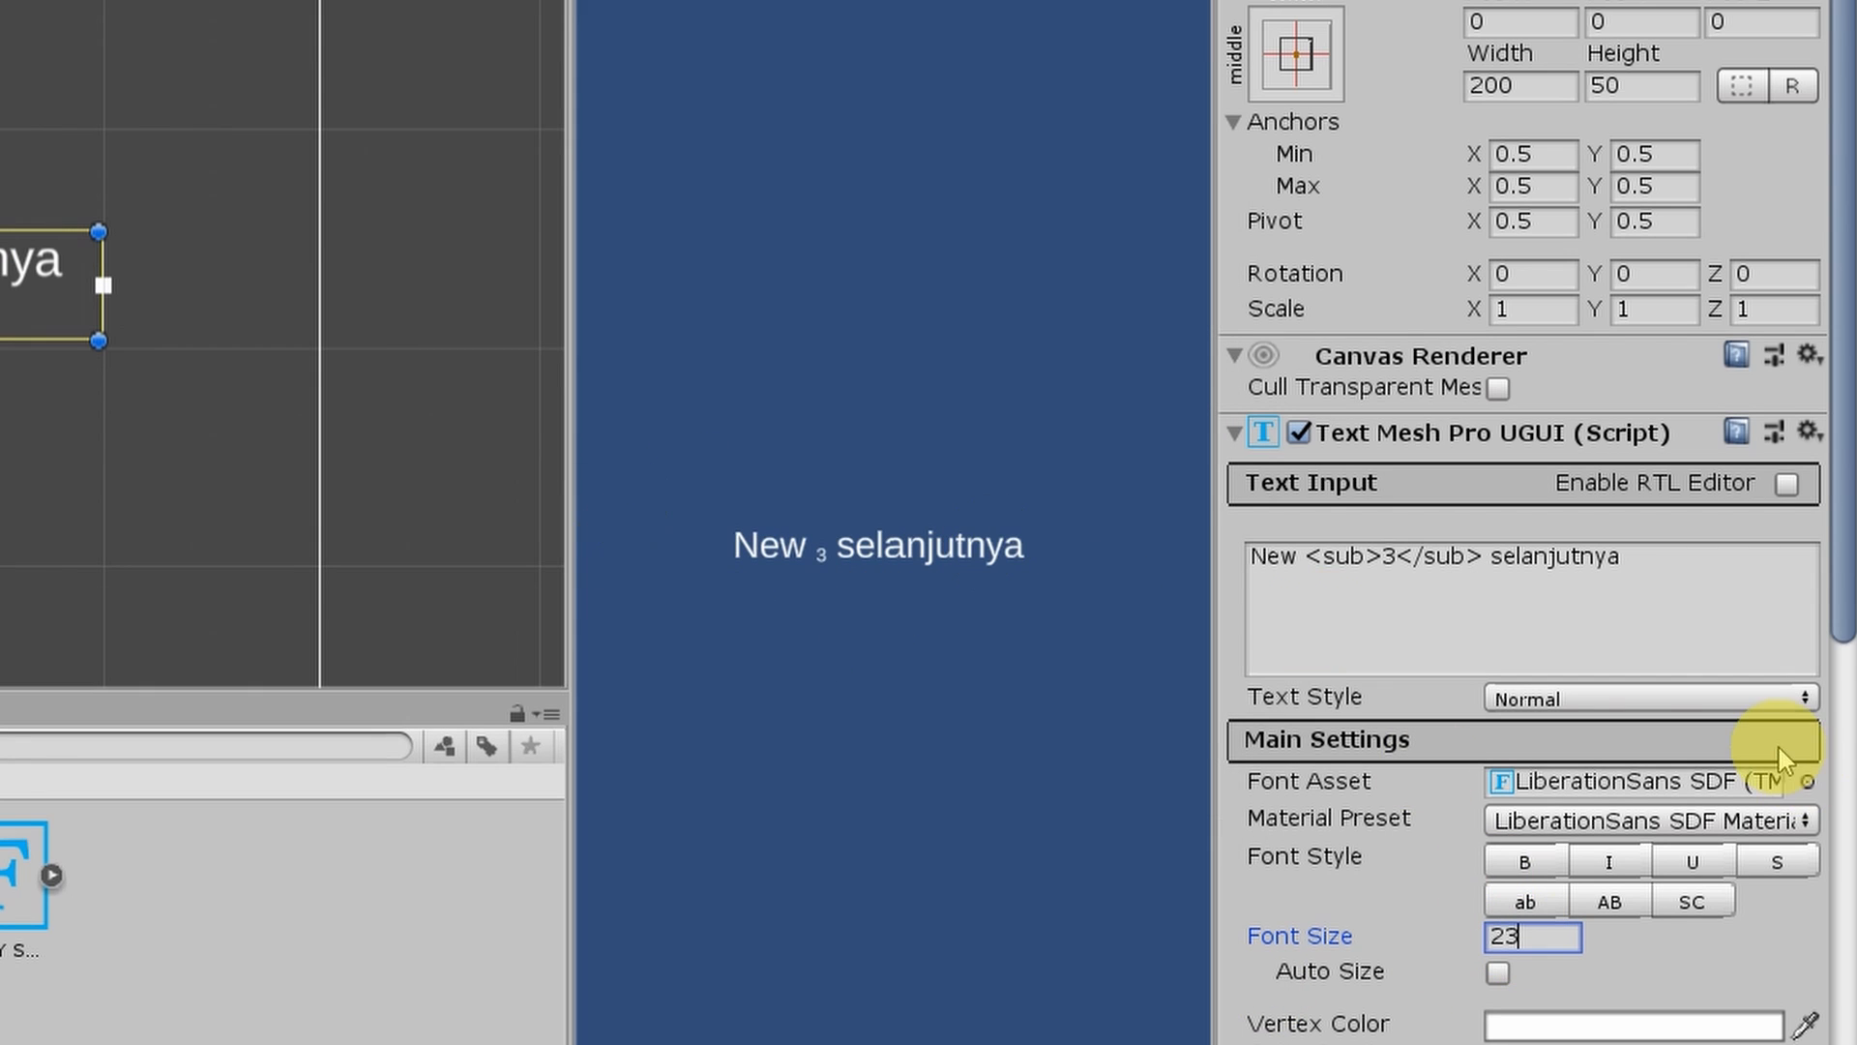
- Switch to Chrome and search Google for "textmeshprpo tag"
{"action": "left_click_drag", "start_coordinate": [1308, 558], "coordinate": [1482, 566]}
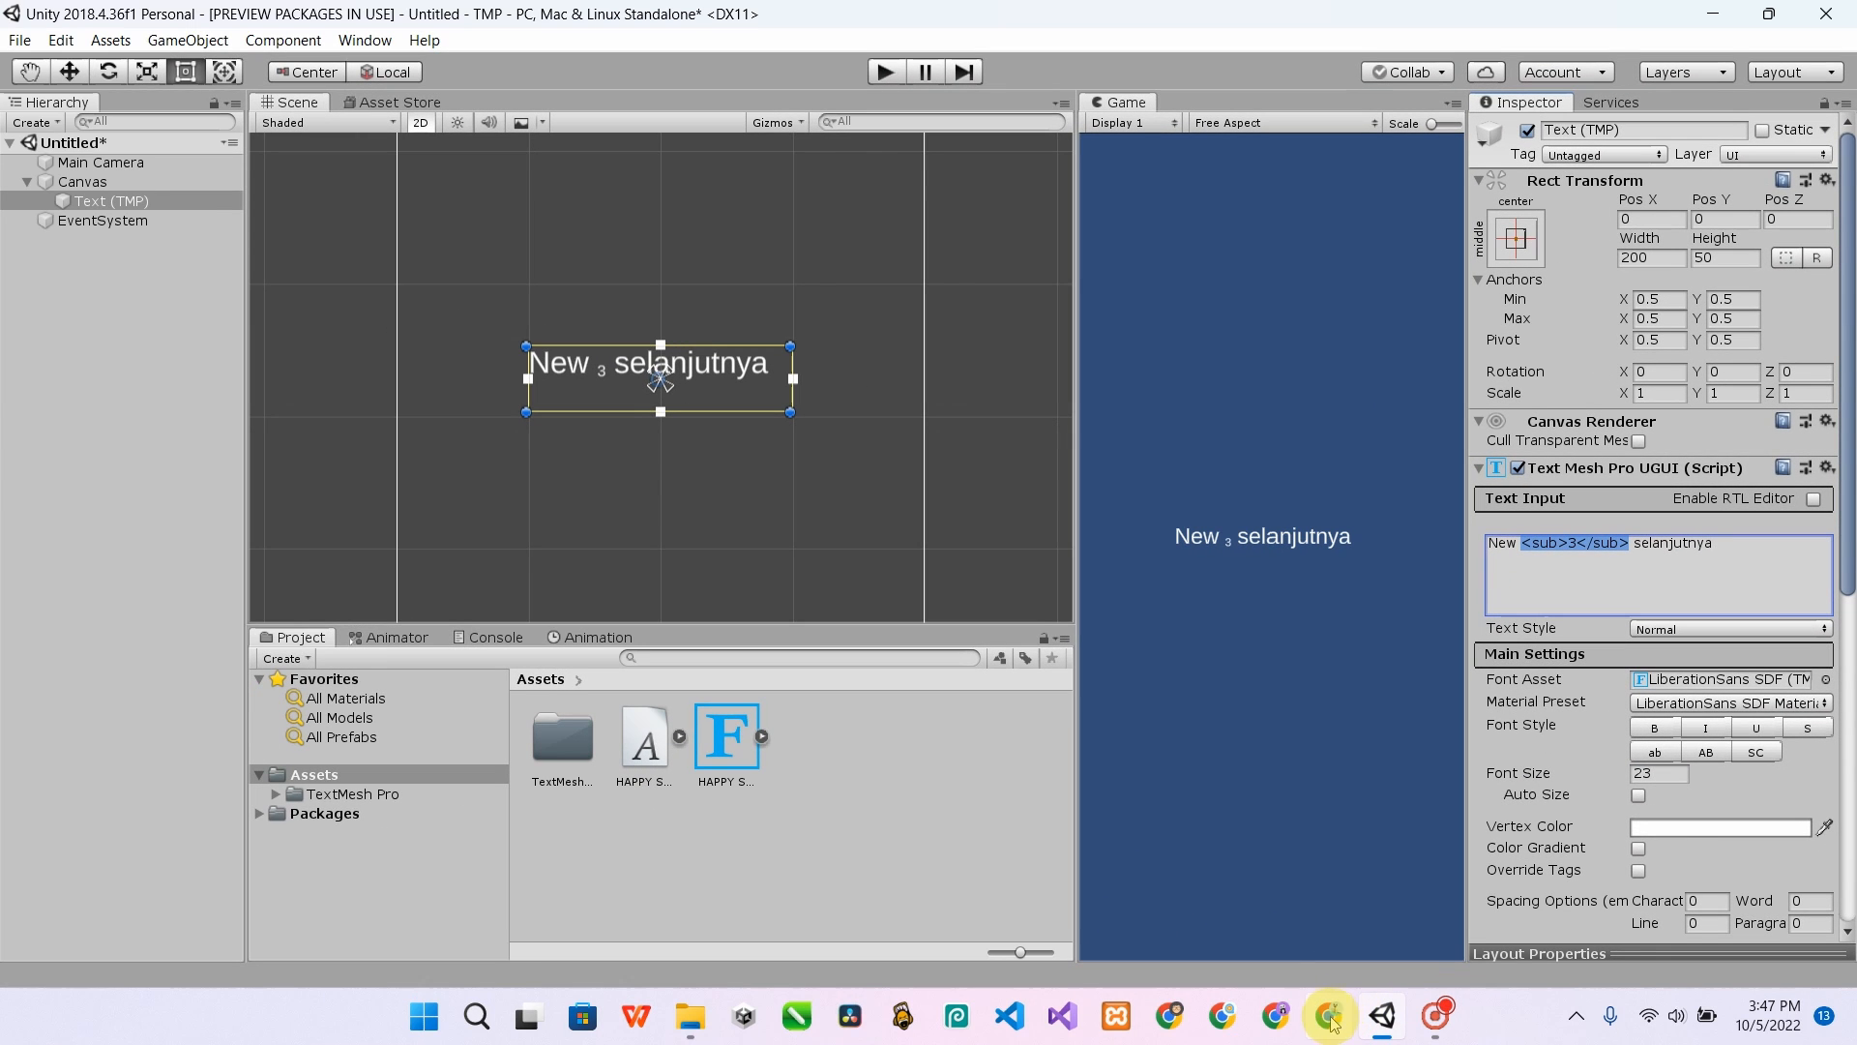
{"action": "left_click", "coordinate": [1330, 1018]}
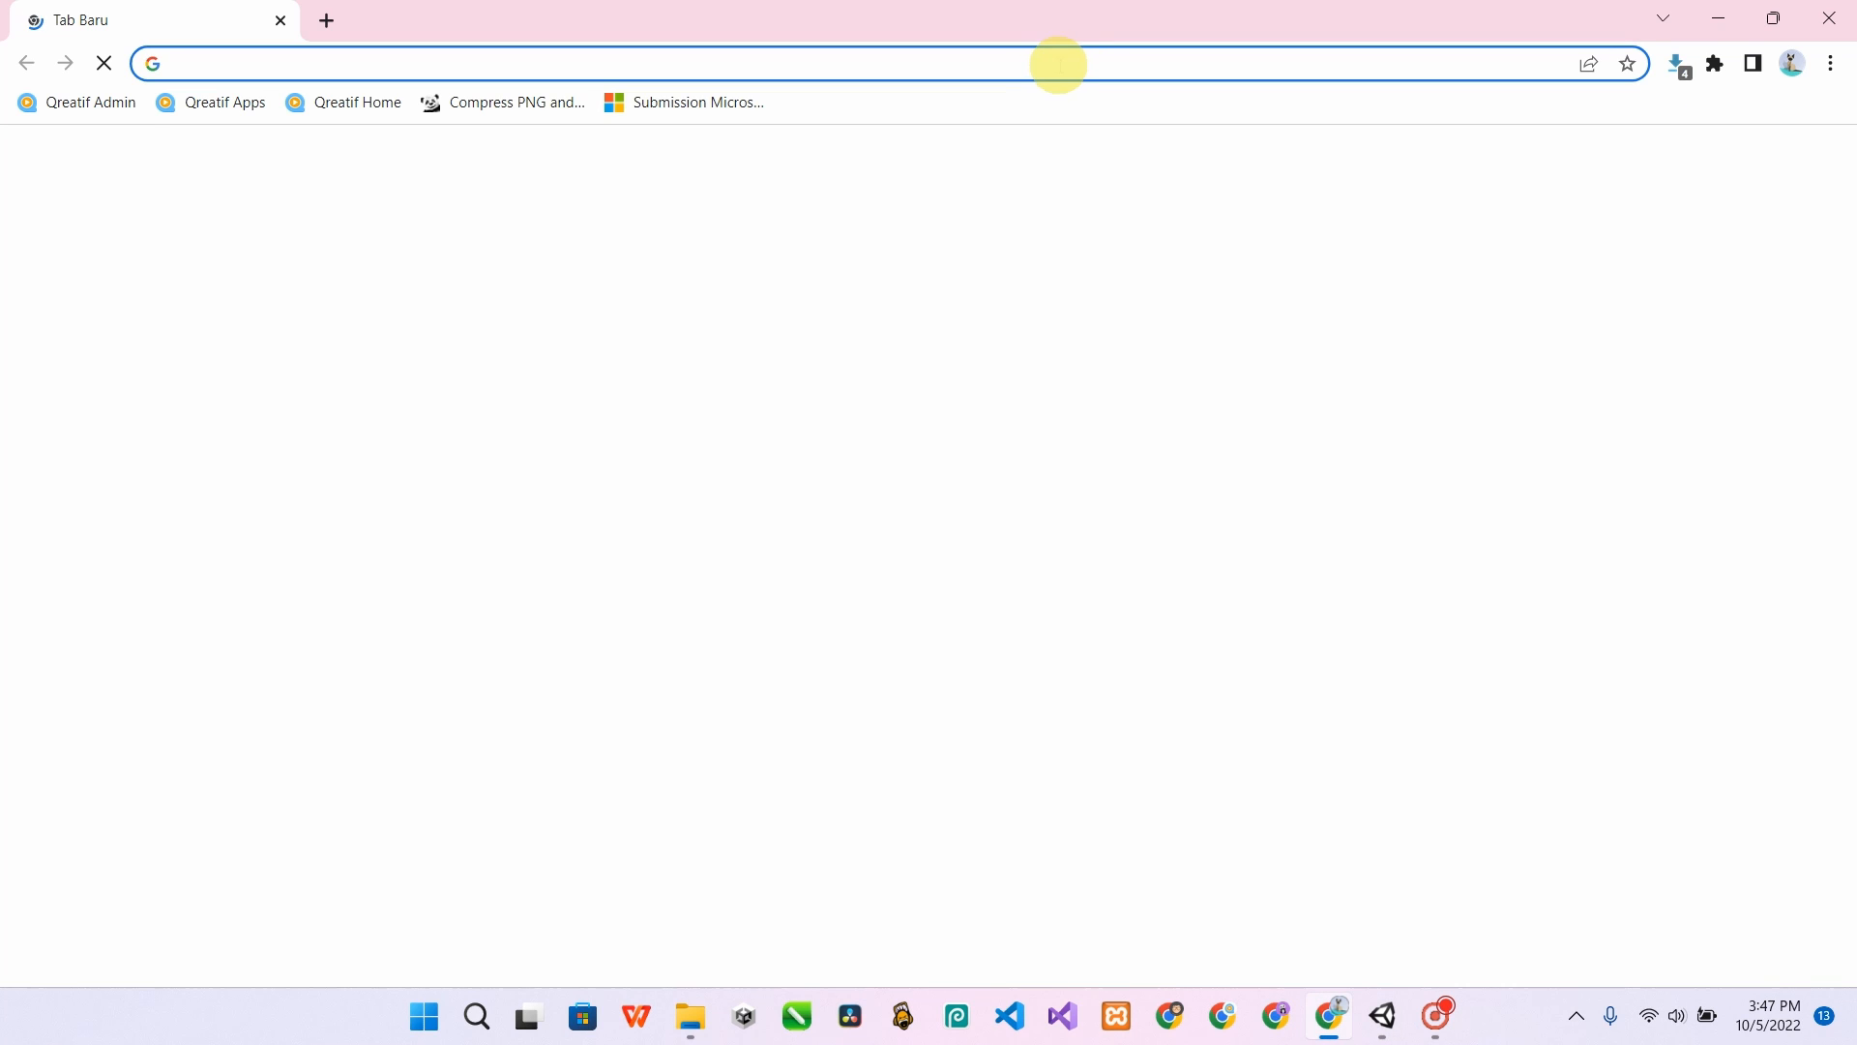
{"action": "left_click", "coordinate": [1058, 65]}
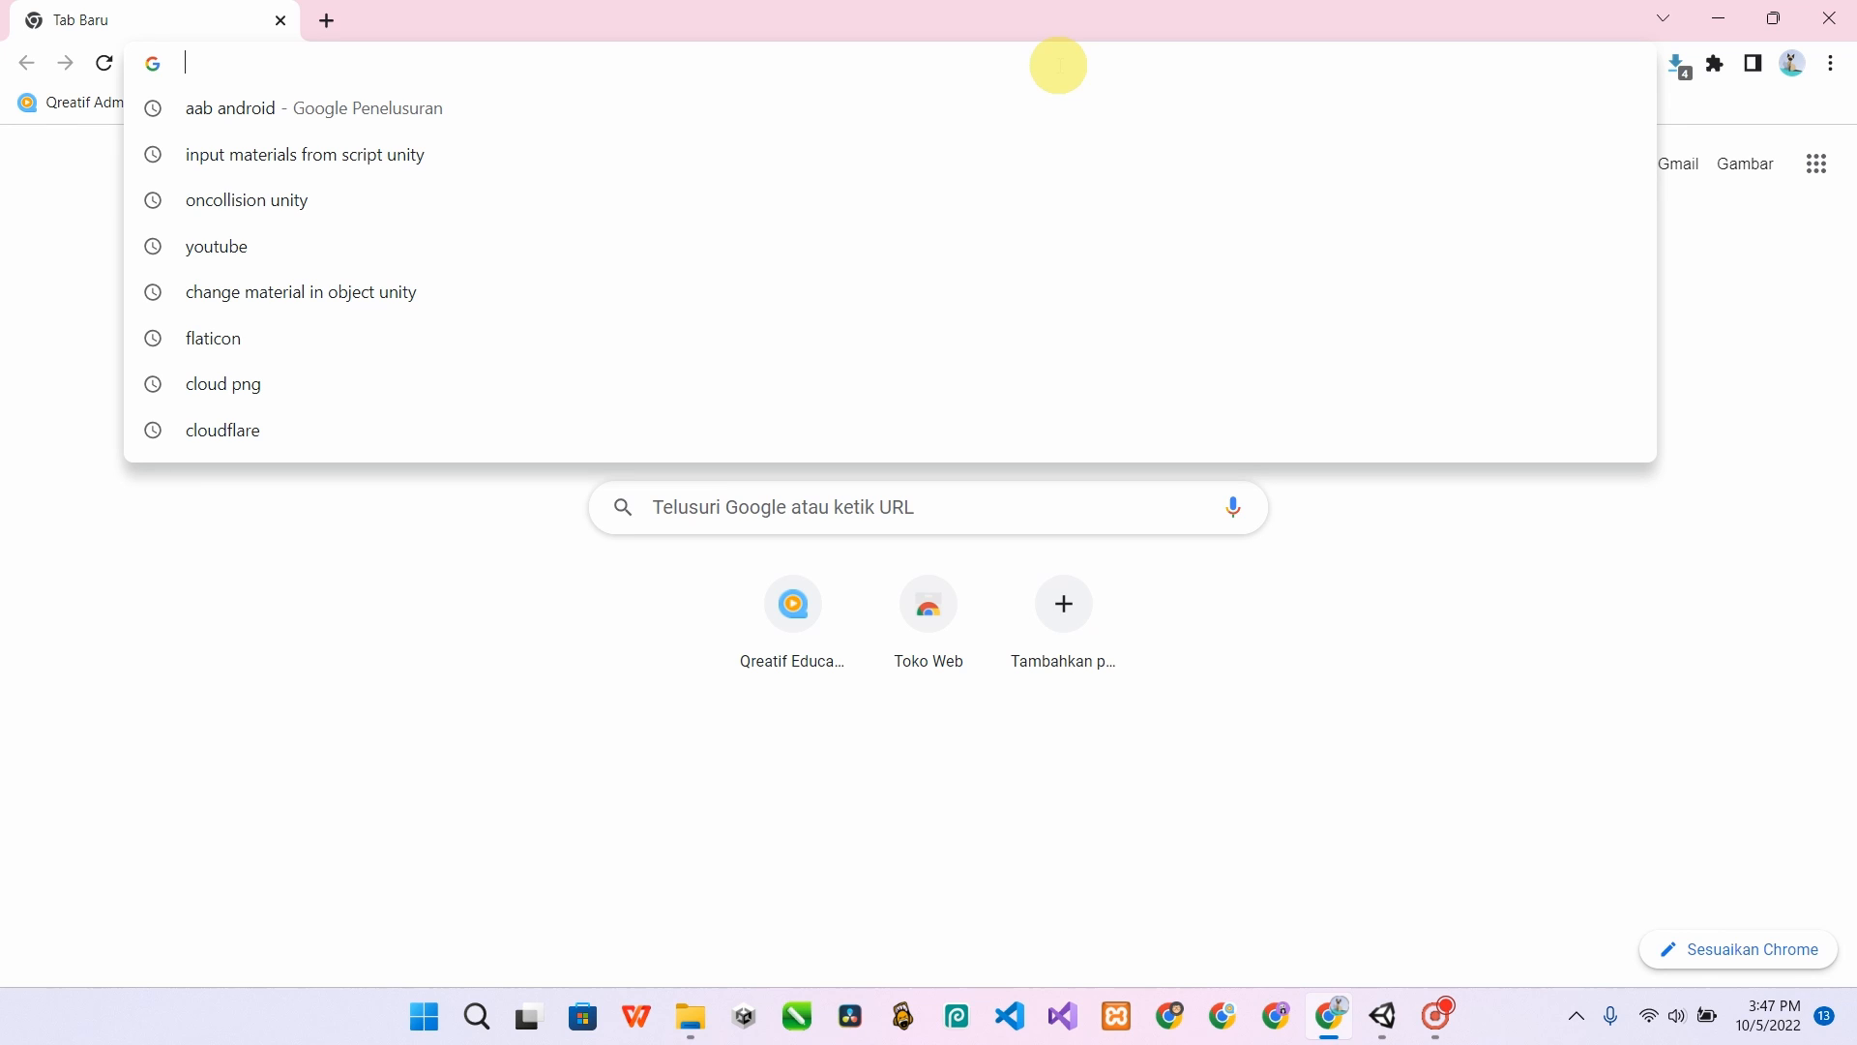
{"action": "type", "text": "te"}
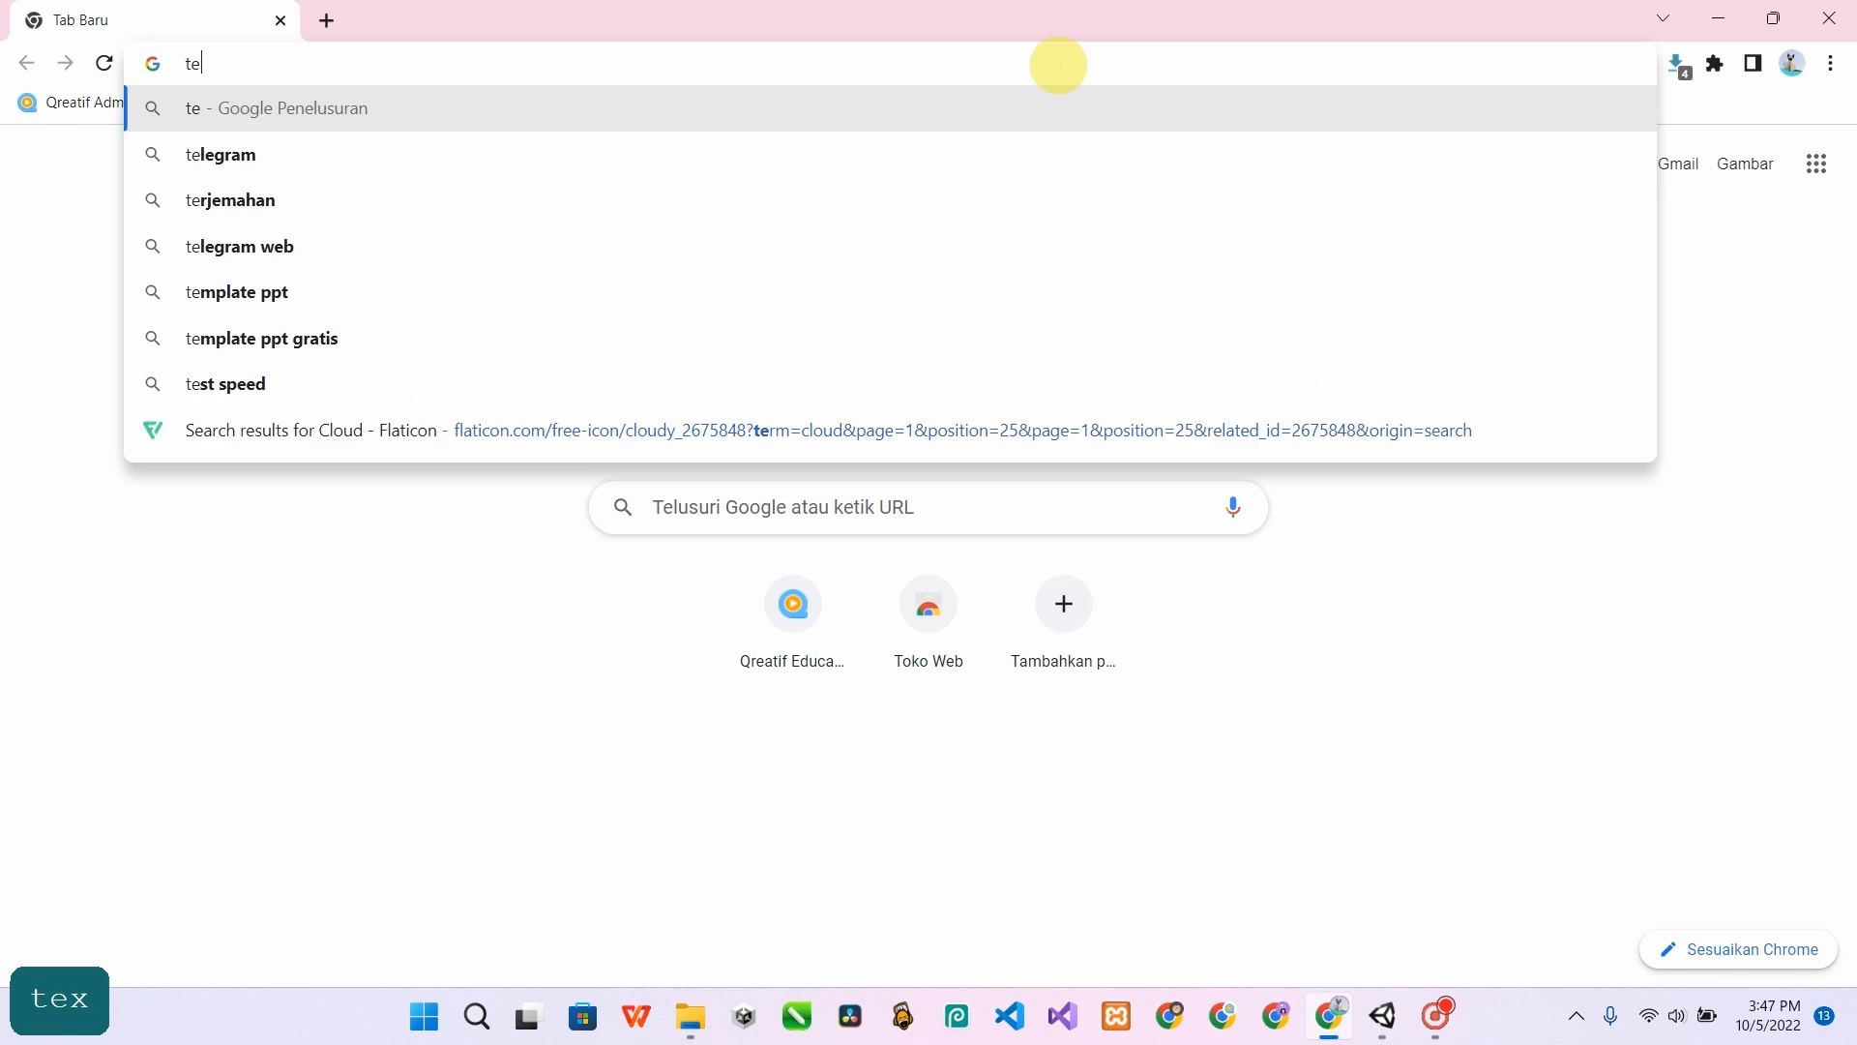
{"action": "type", "text": "xtmeshprpoj"}
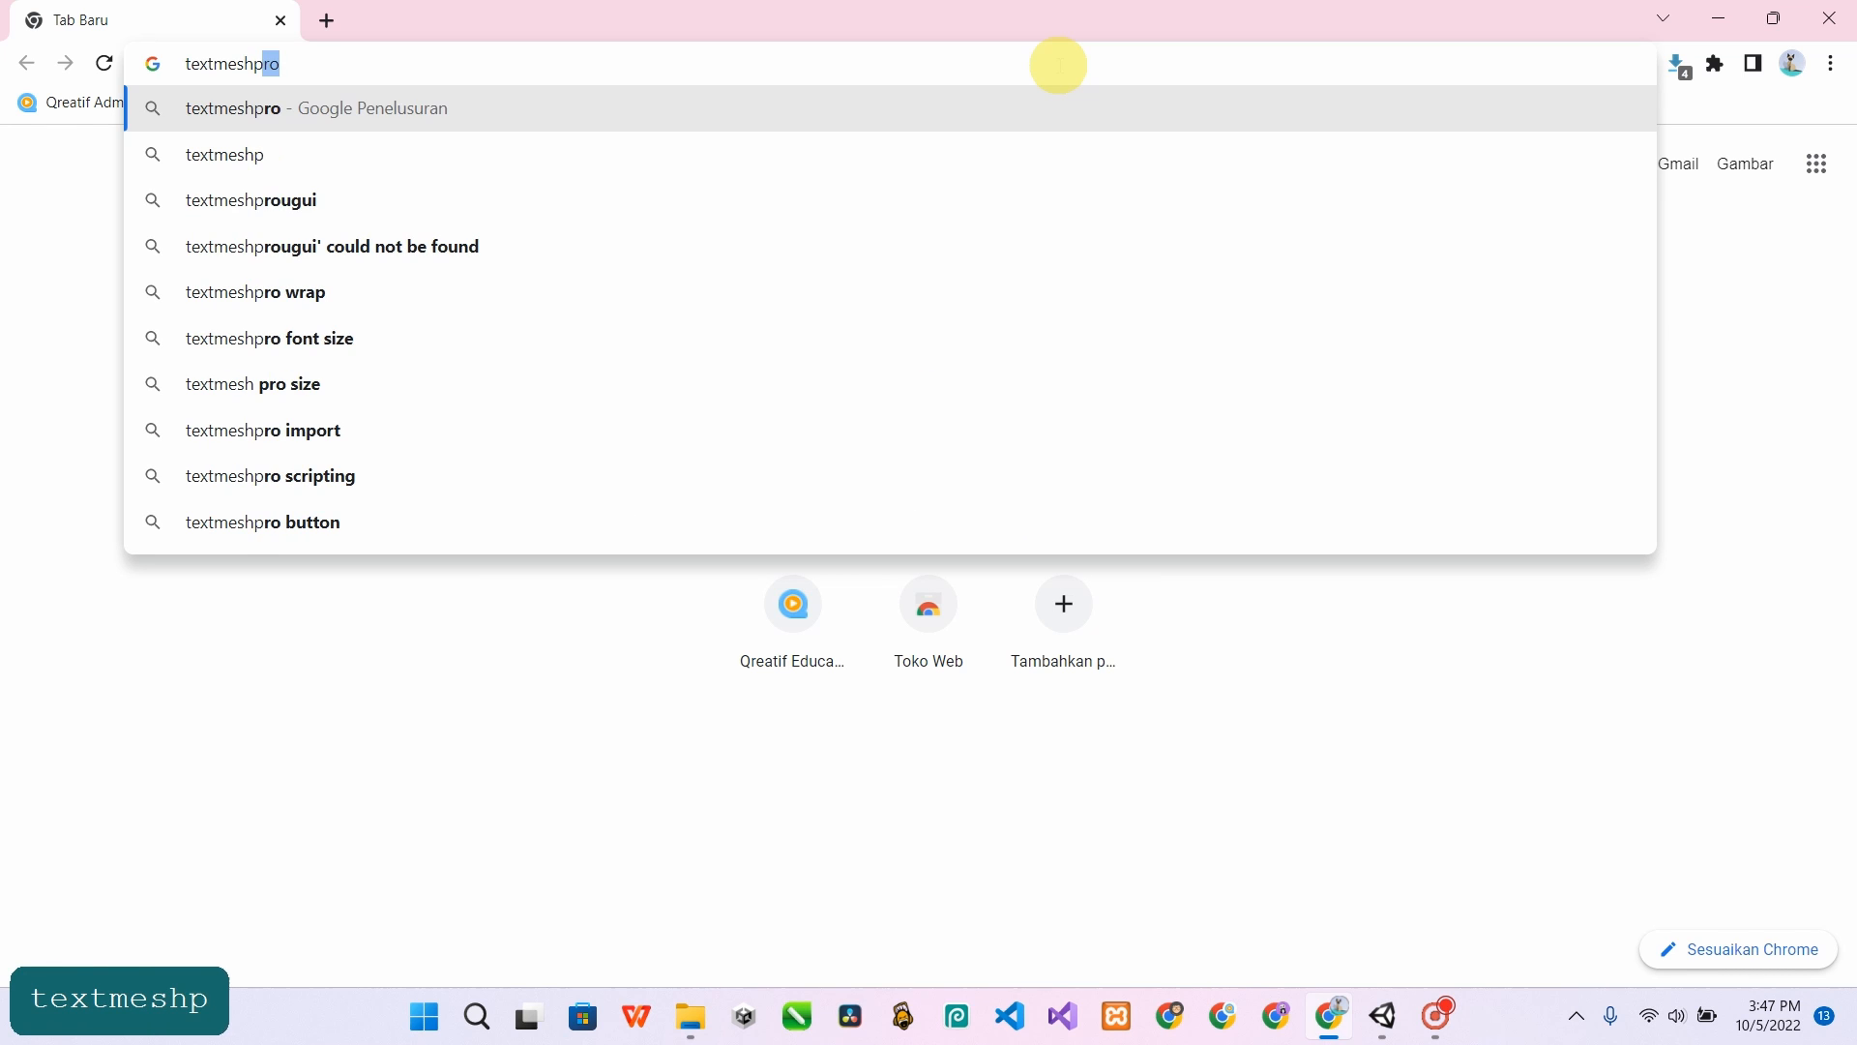
{"action": "key", "text": "BackSpace"}
{"action": "key", "text": "BackSpace"}
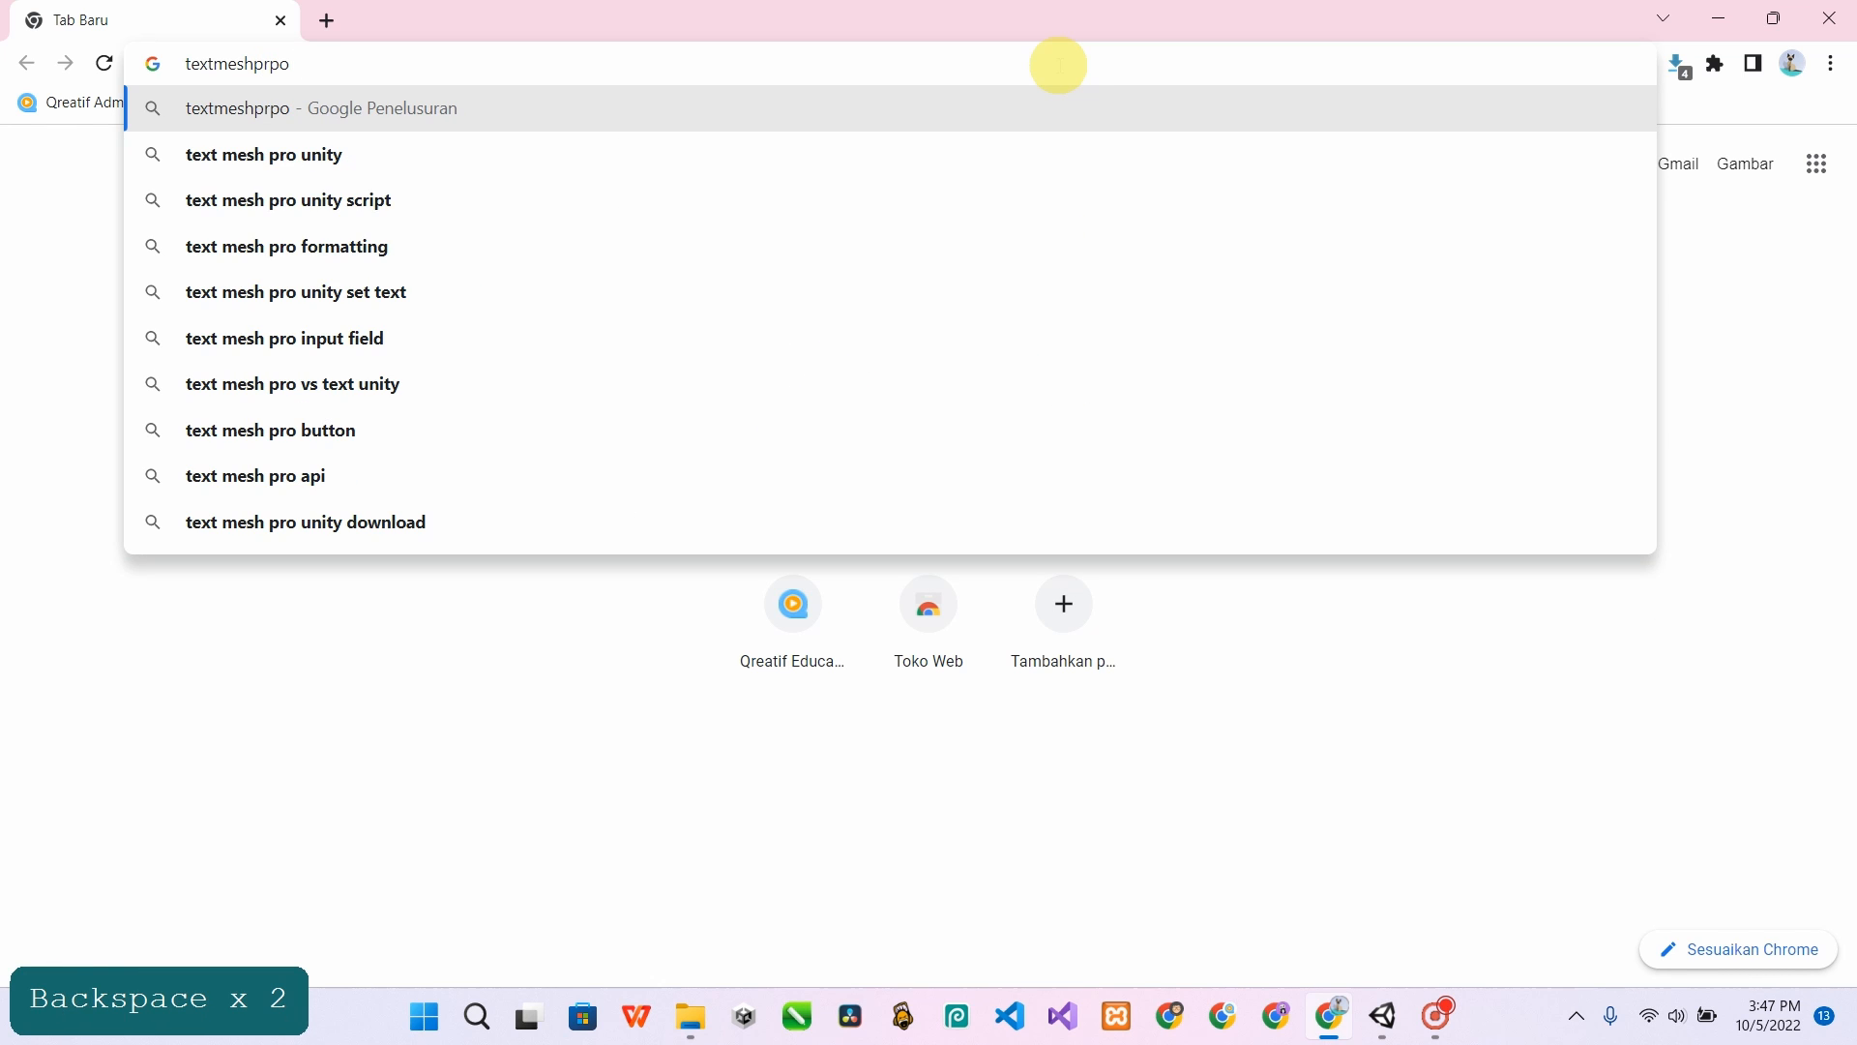
{"action": "type", "text": "tag"}
{"action": "key", "text": "Return"}
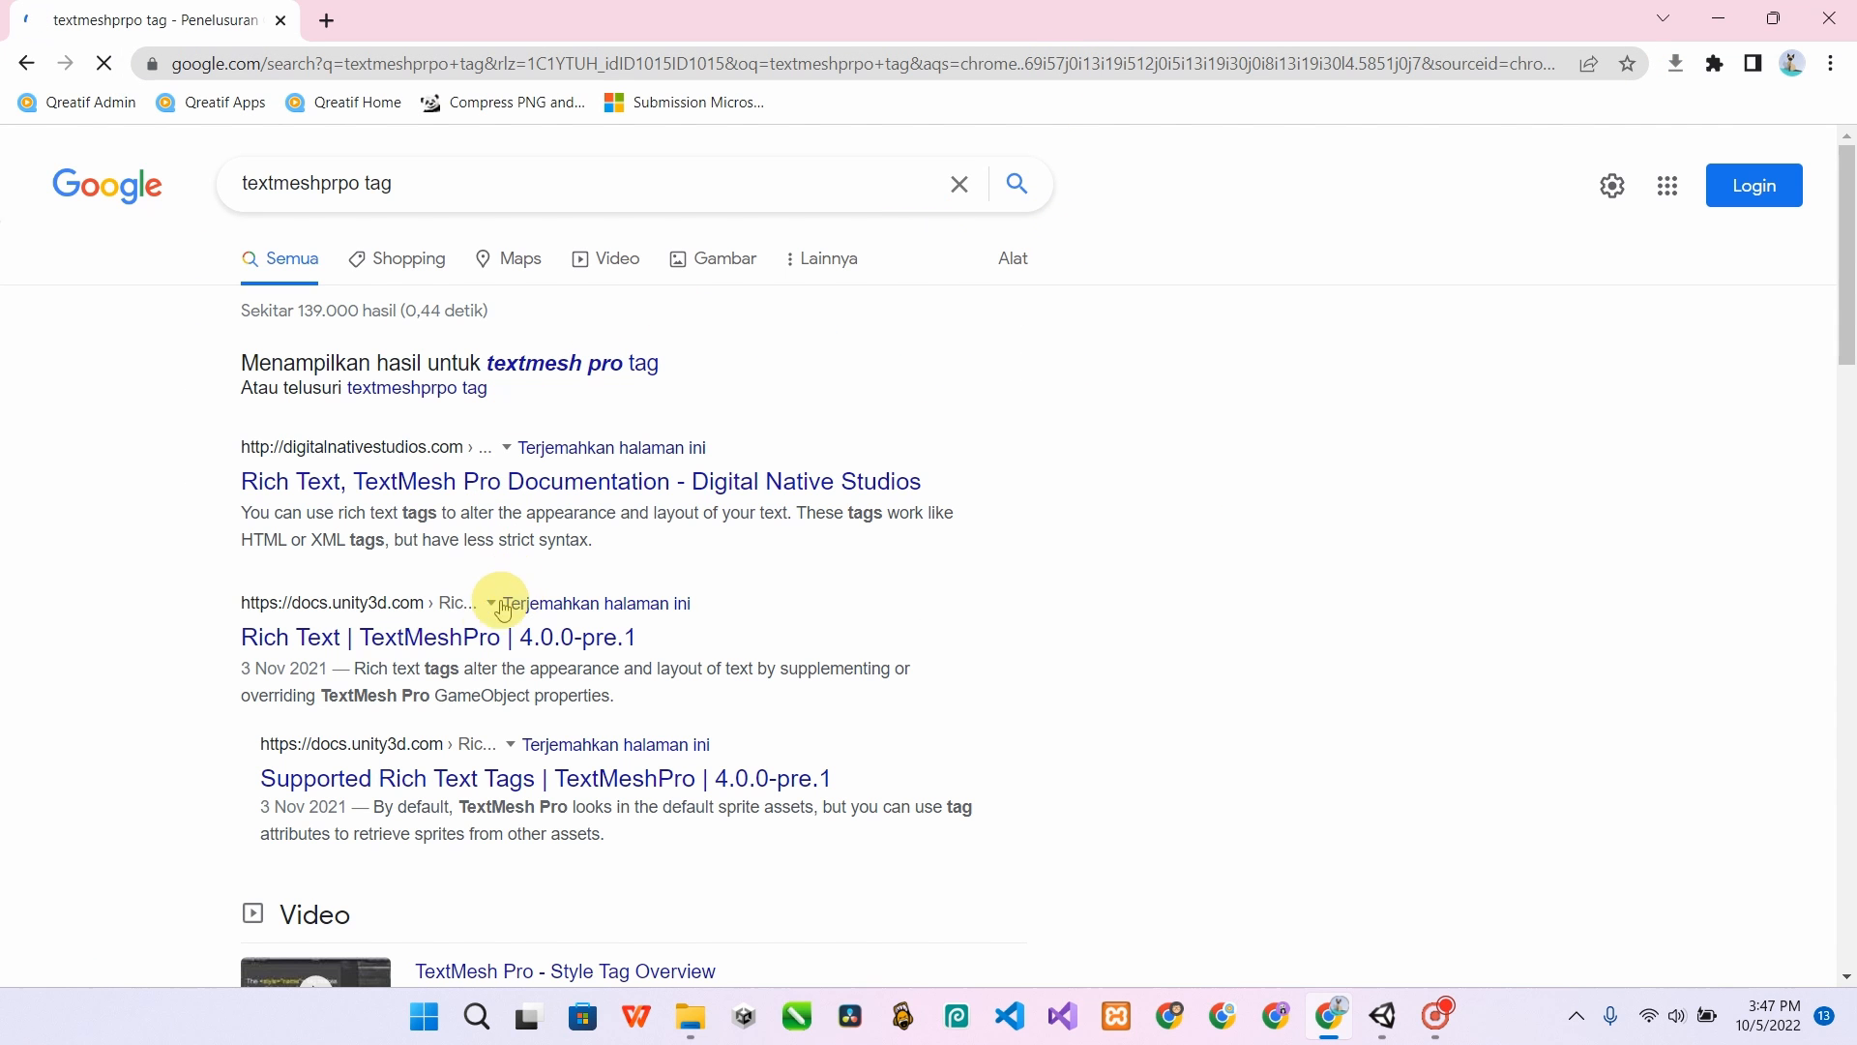
- Open the Rich Text TextMeshPro 4.0.0-pre.1 documentation page and look through its list of supported rich text tags
{"action": "left_click", "coordinate": [477, 634]}
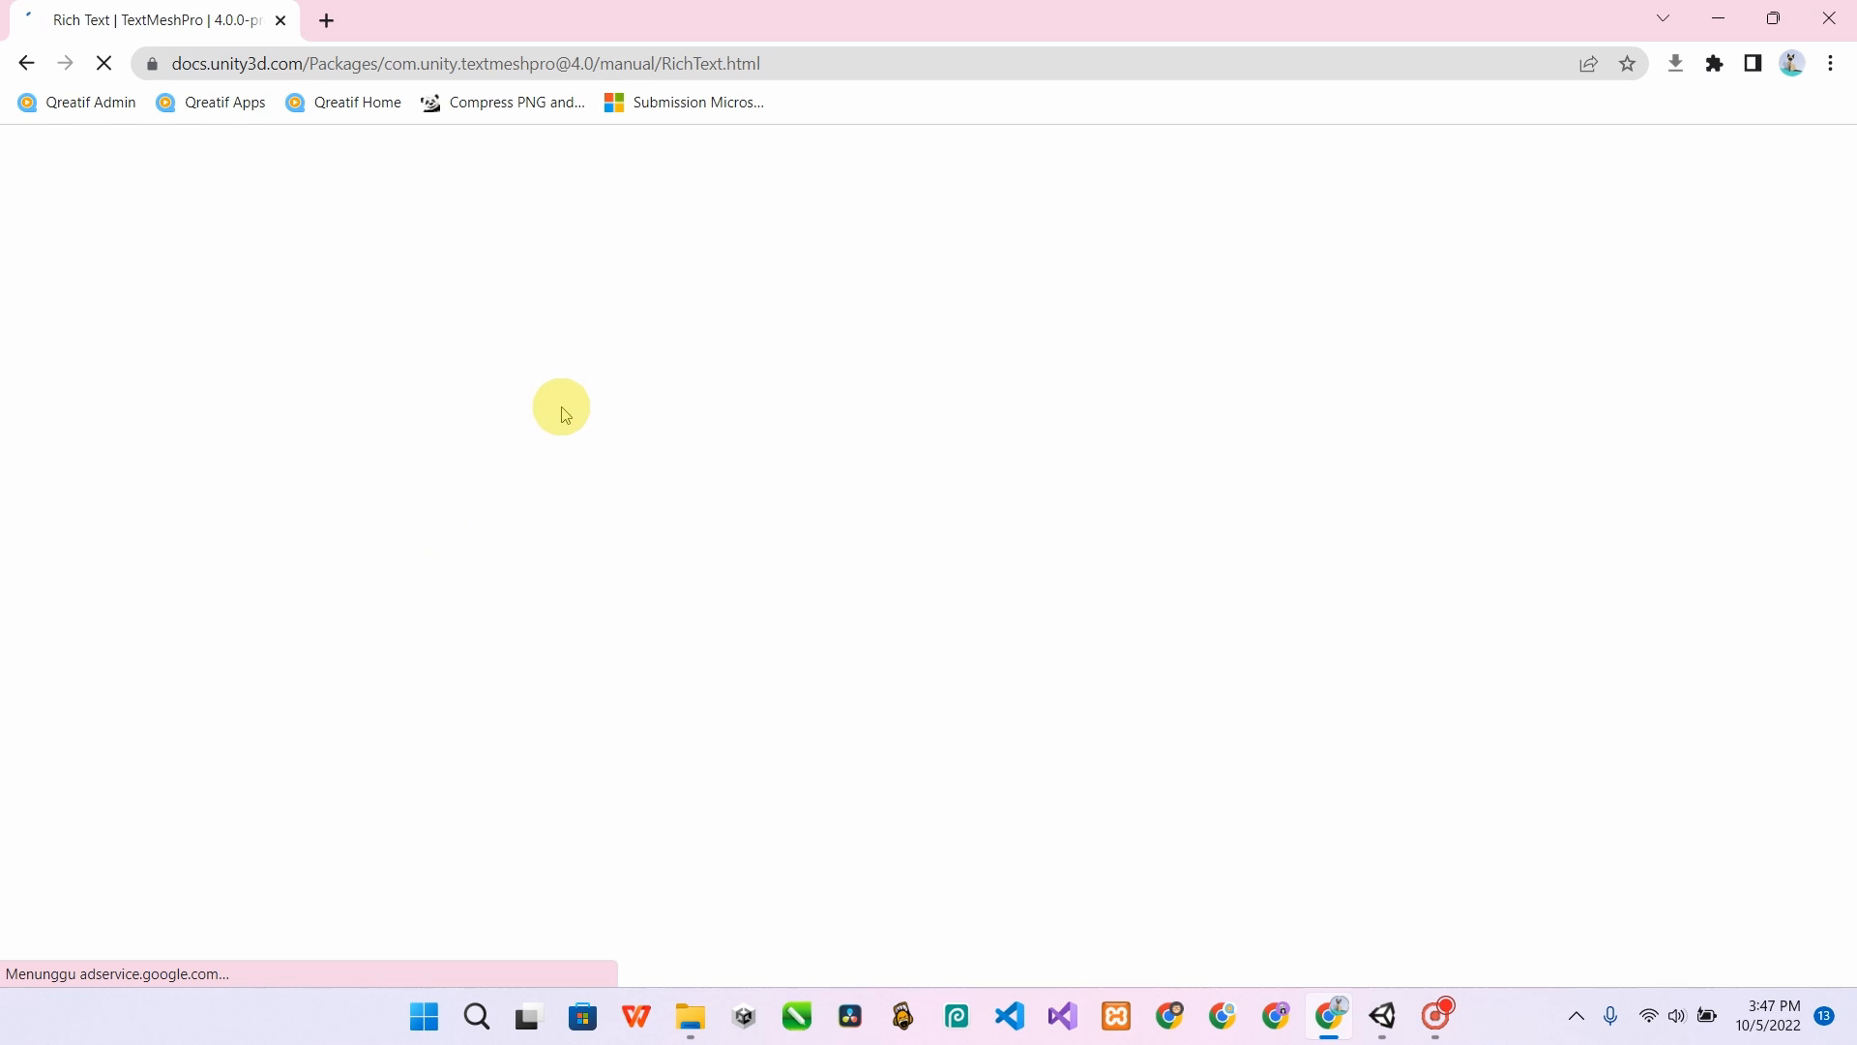
{"action": "scroll", "coordinate": [677, 387], "scroll_direction": "down", "scroll_amount": 10}
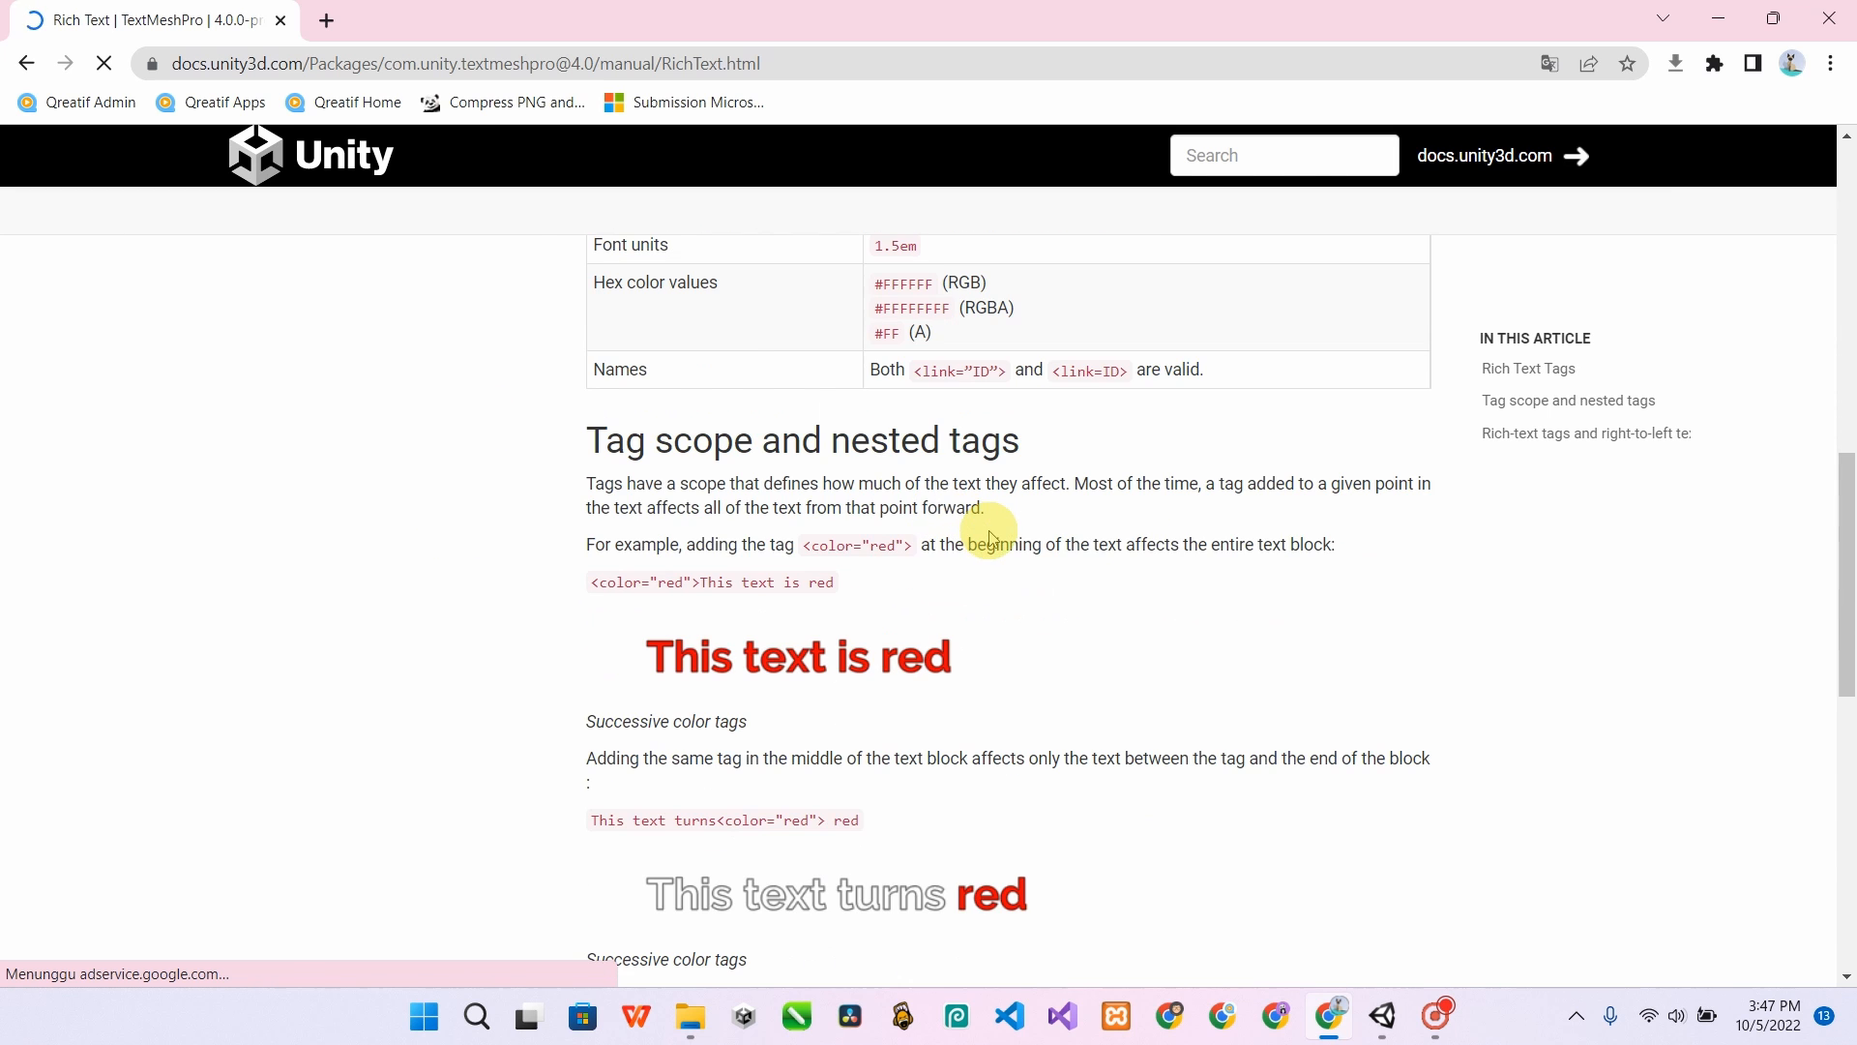
{"action": "scroll", "coordinate": [989, 535], "scroll_direction": "down", "scroll_amount": 6}
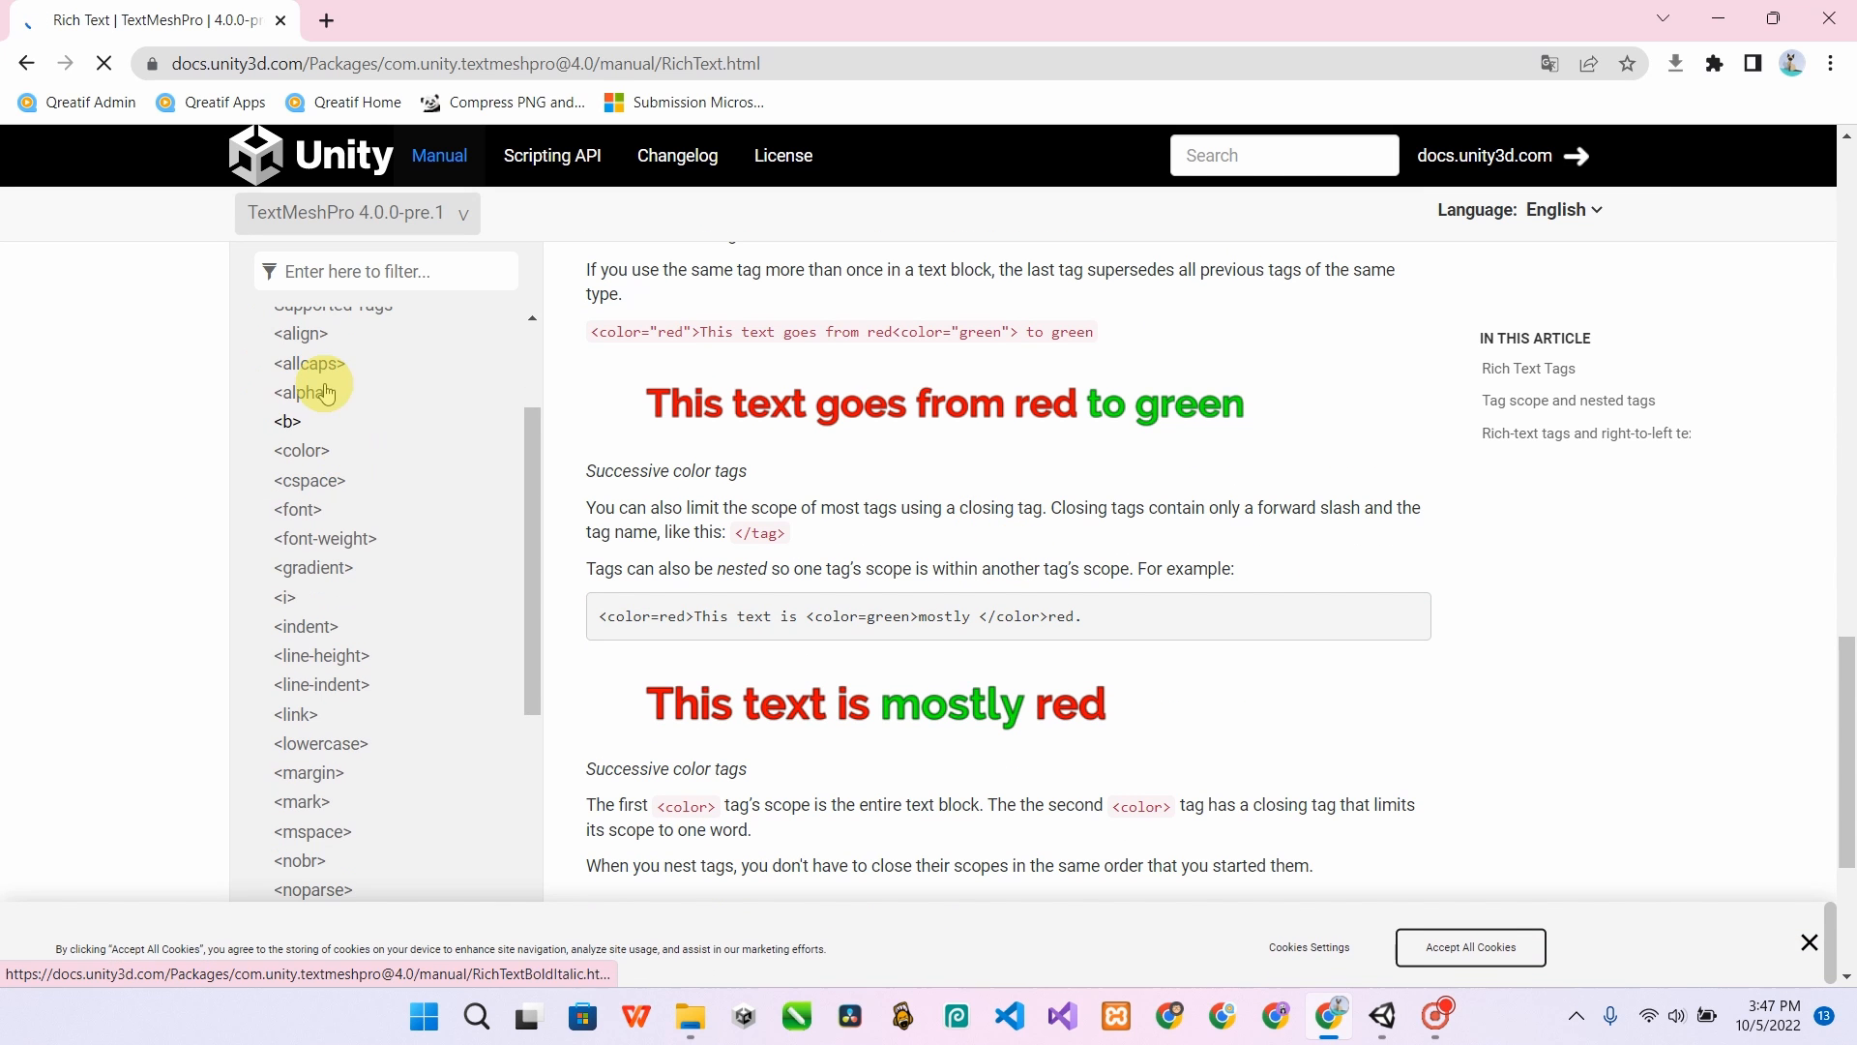
{"action": "left_click_drag", "start_coordinate": [523, 489], "coordinate": [540, 455]}
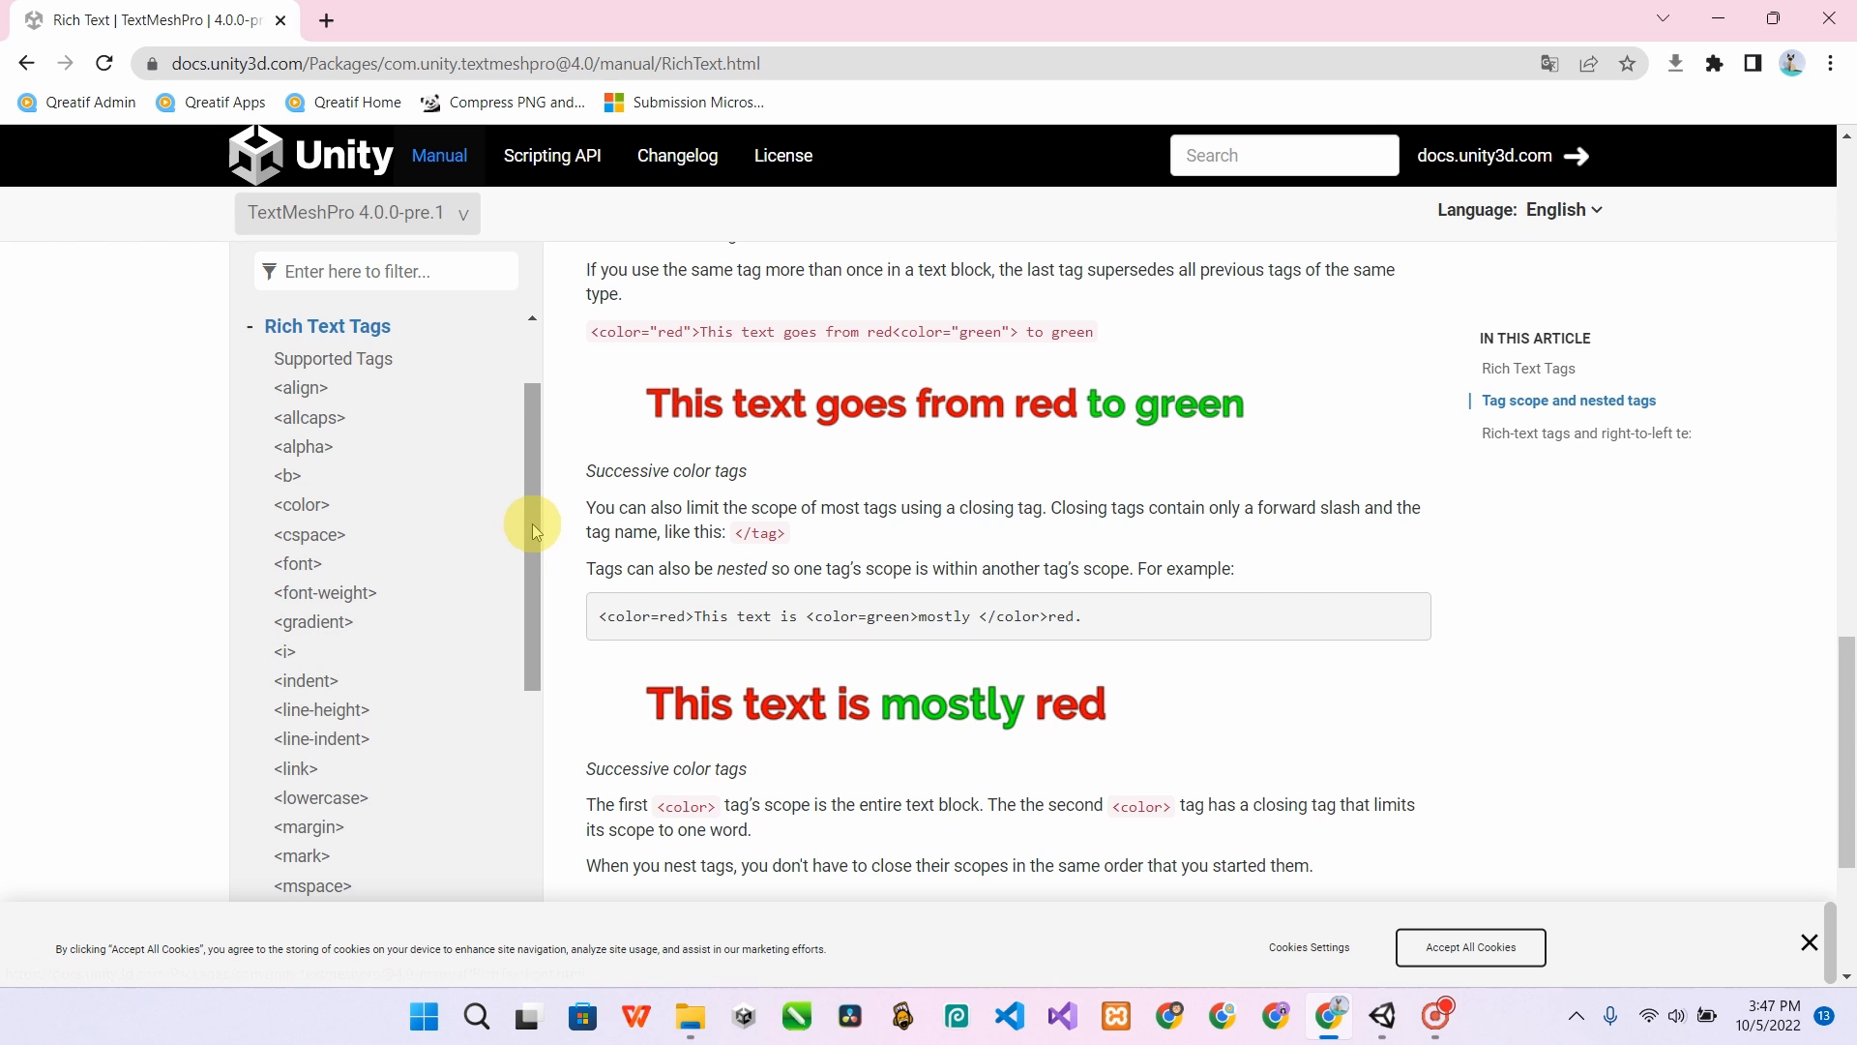
{"action": "left_click_drag", "start_coordinate": [531, 455], "coordinate": [531, 684]}
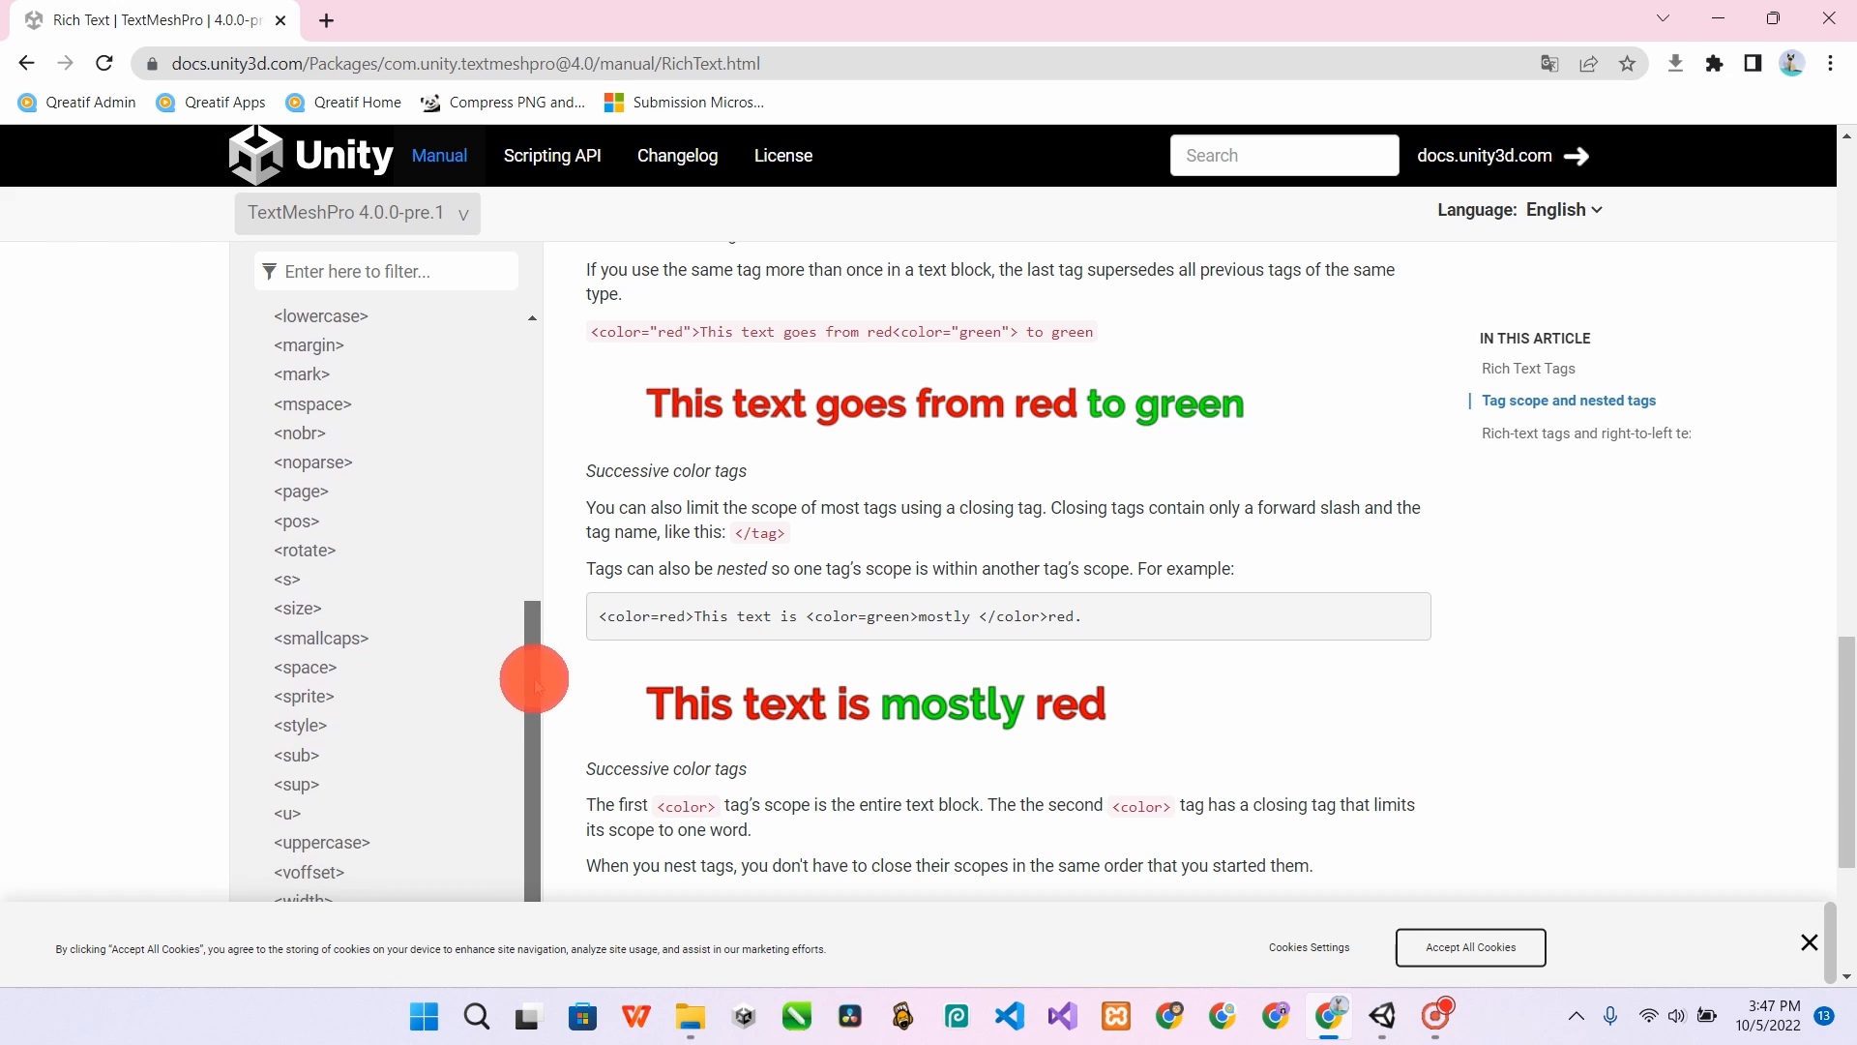
{"action": "left_click_drag", "start_coordinate": [531, 758], "coordinate": [537, 793]}
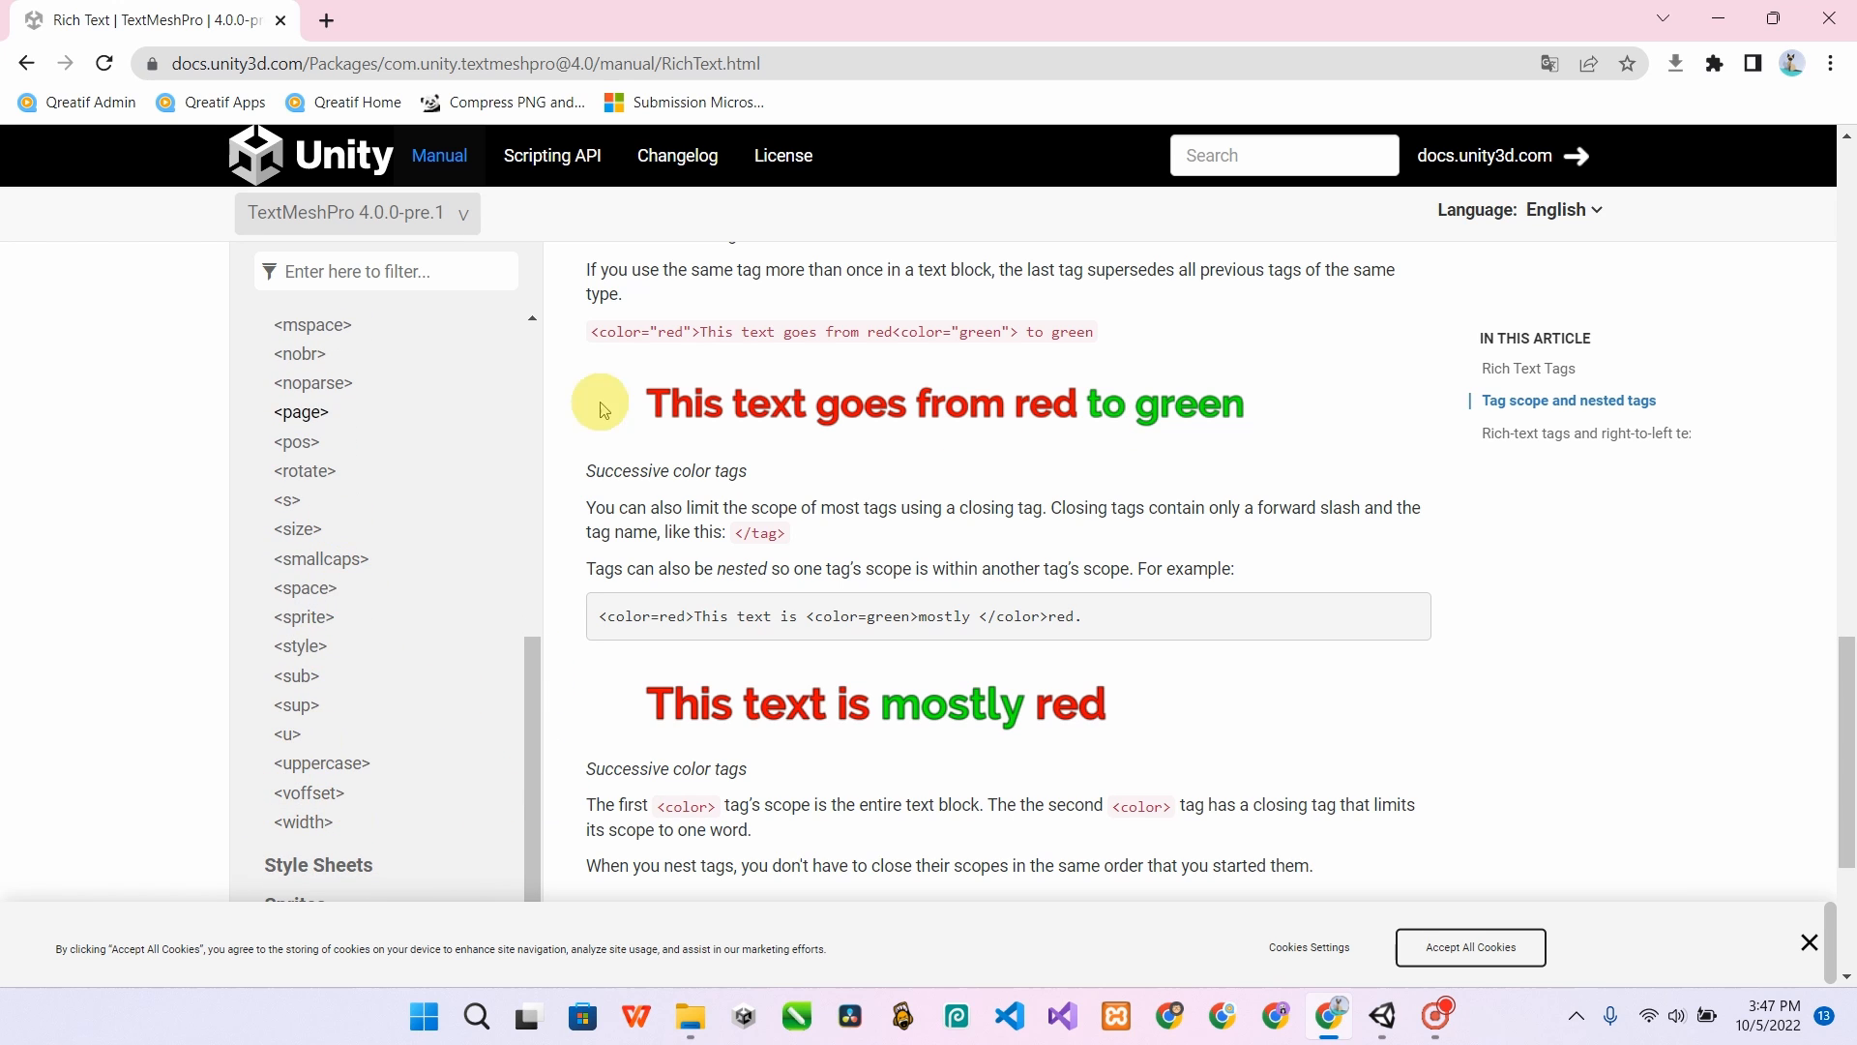
- Return to Unity and replace the opening <sub> tag before 3 with <size+=20>
{"action": "left_click", "coordinate": [1718, 18]}
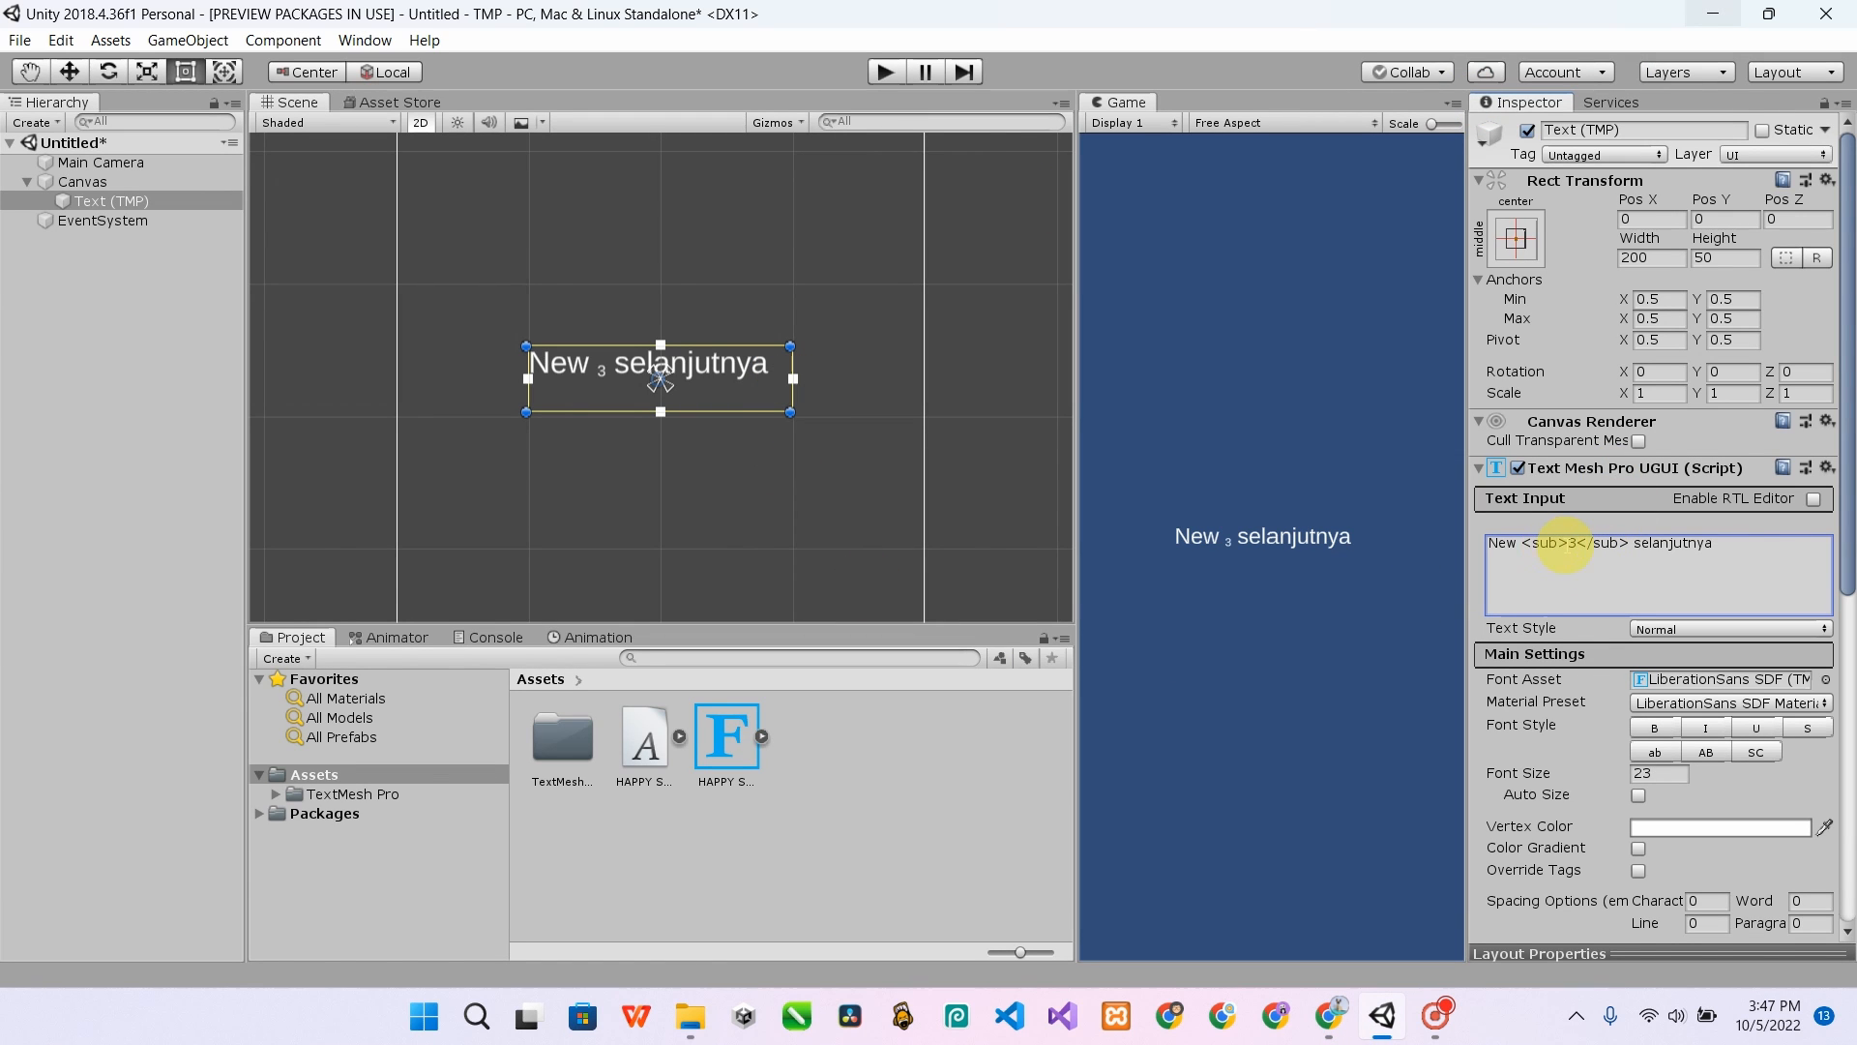
{"action": "double_click", "coordinate": [1543, 564]}
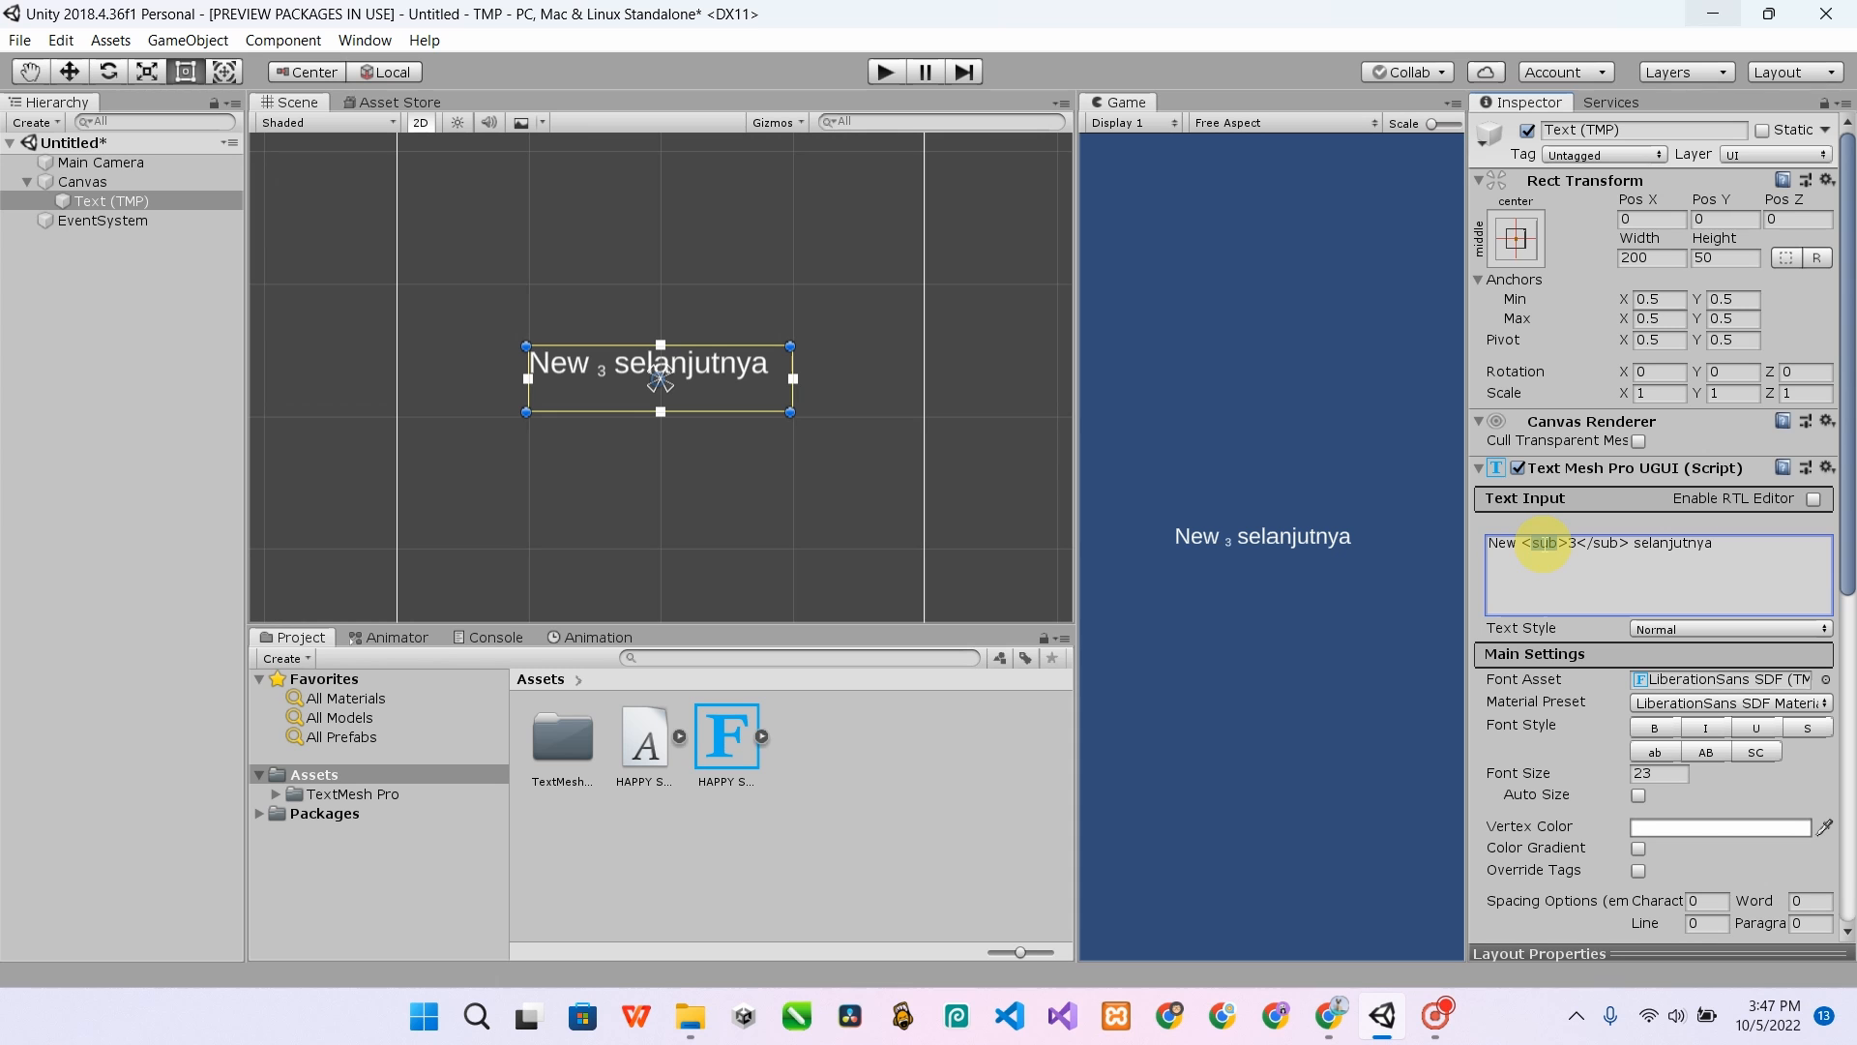
{"action": "type", "text": "size"}
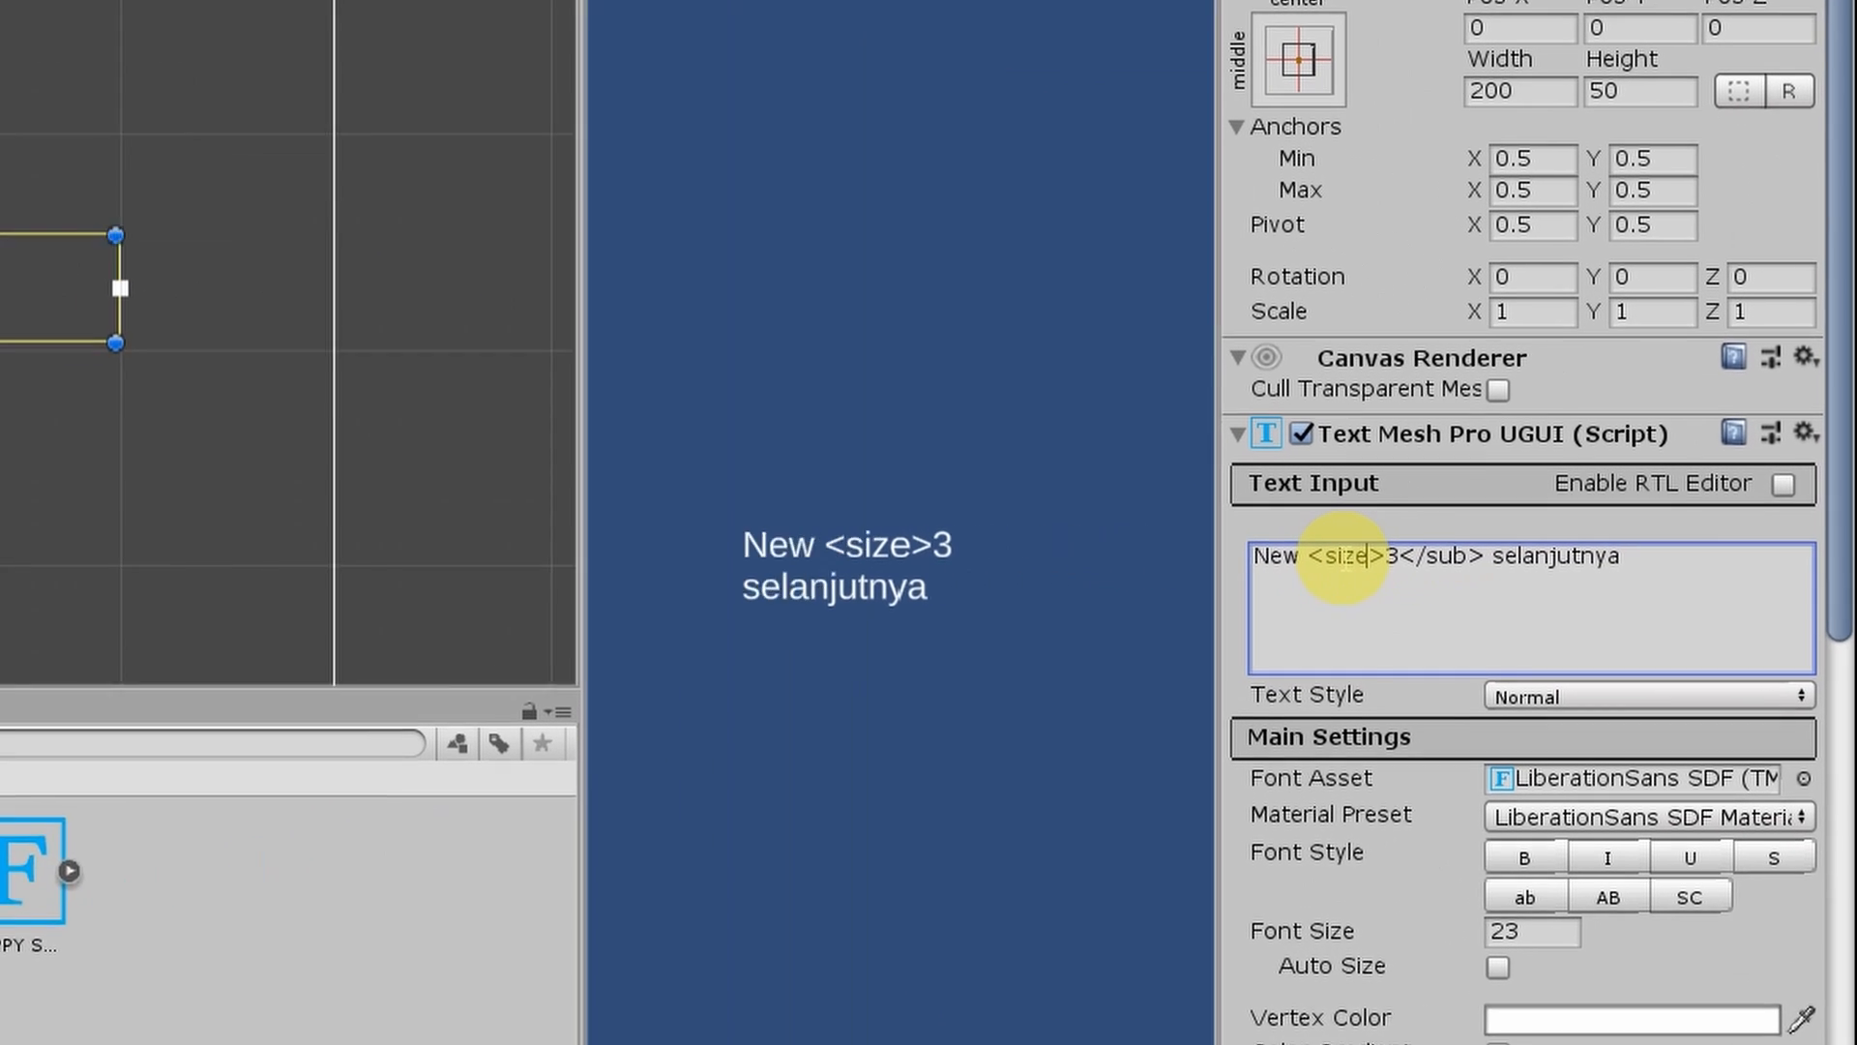
{"action": "type", "text": "="}
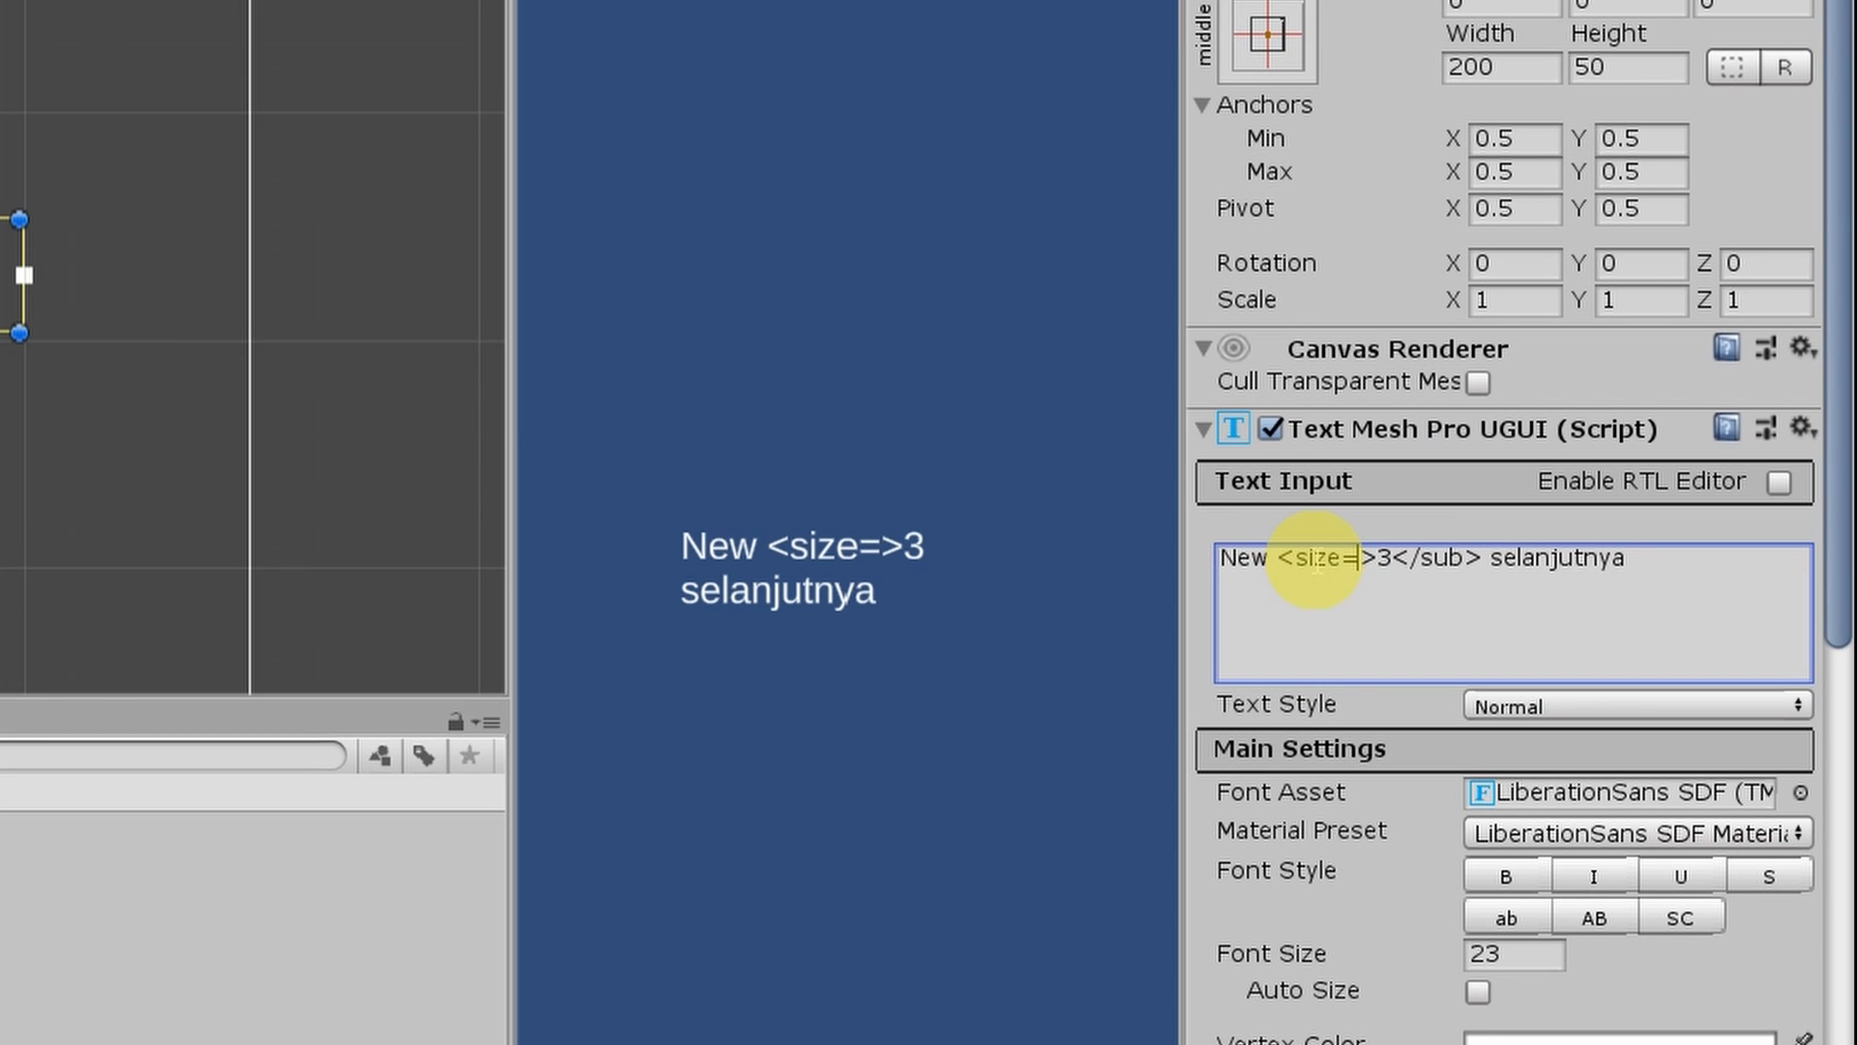
{"action": "key", "text": "BackSpace"}
{"action": "type", "text": "+=="}
{"action": "key", "text": "BackSpace"}
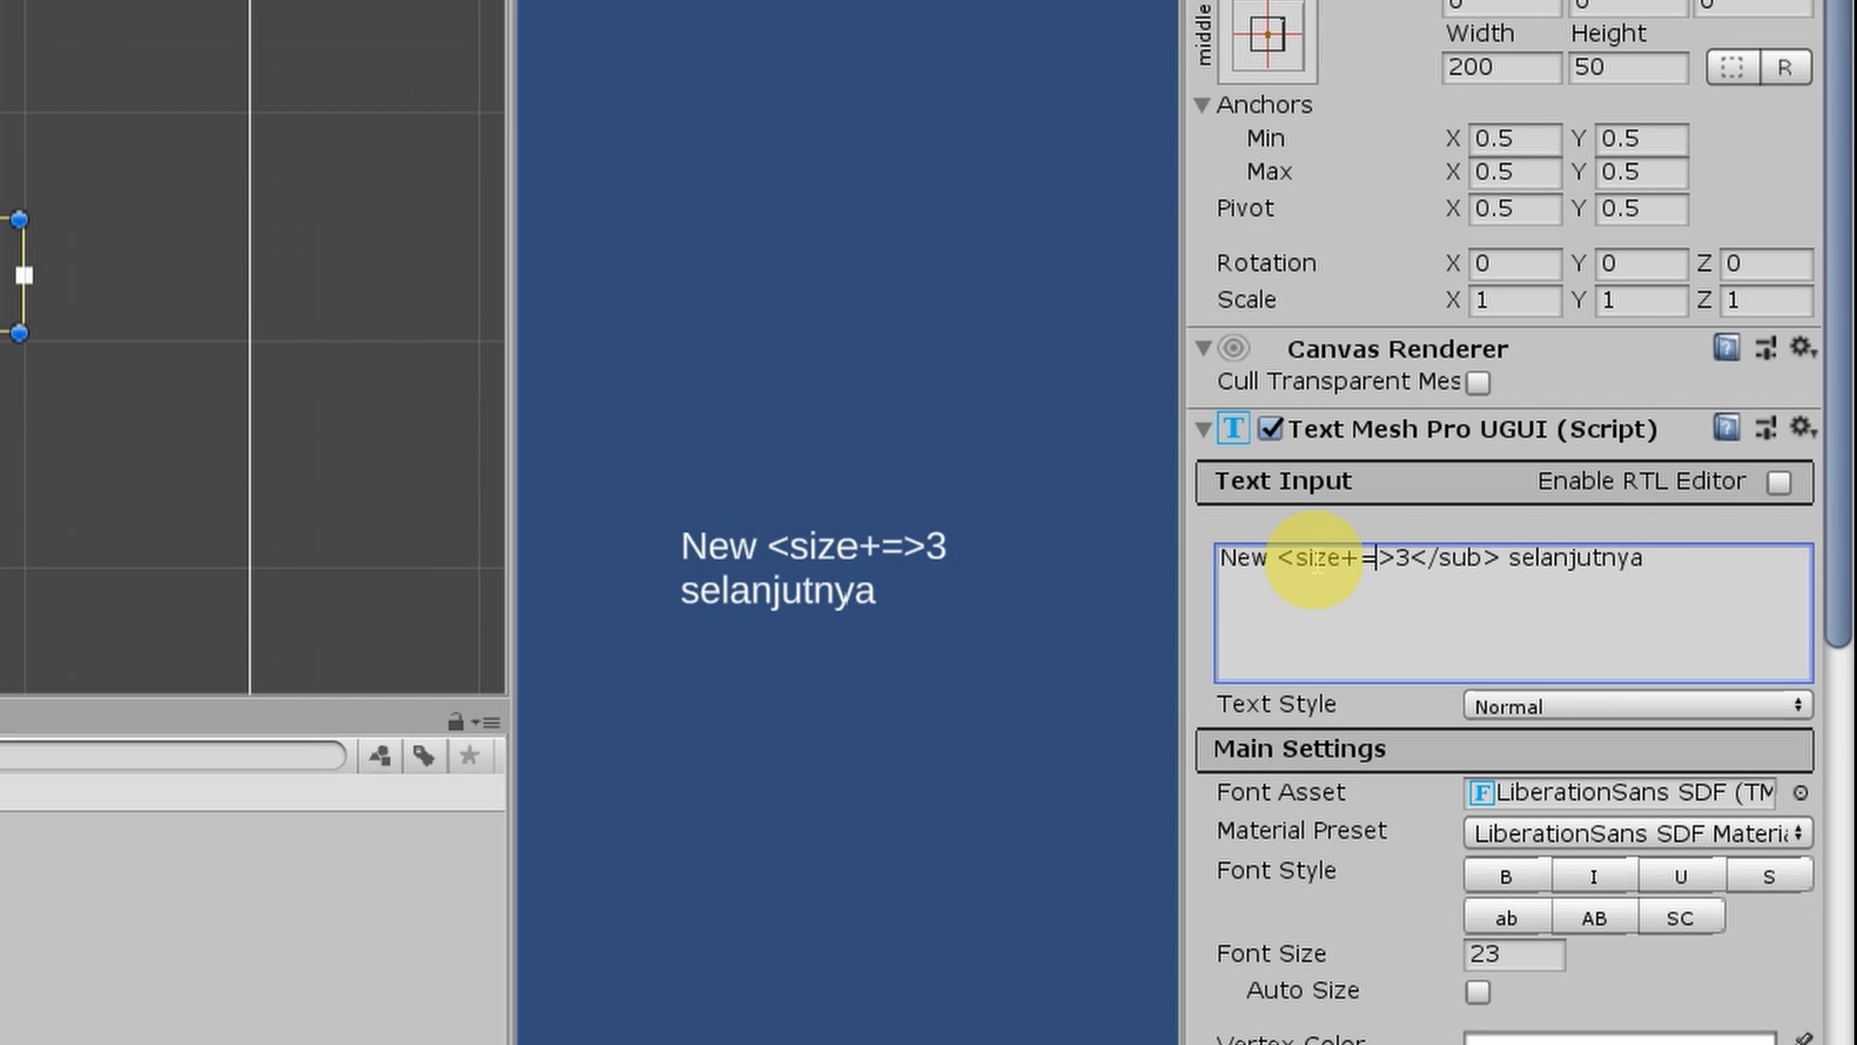
{"action": "type", "text": "20"}
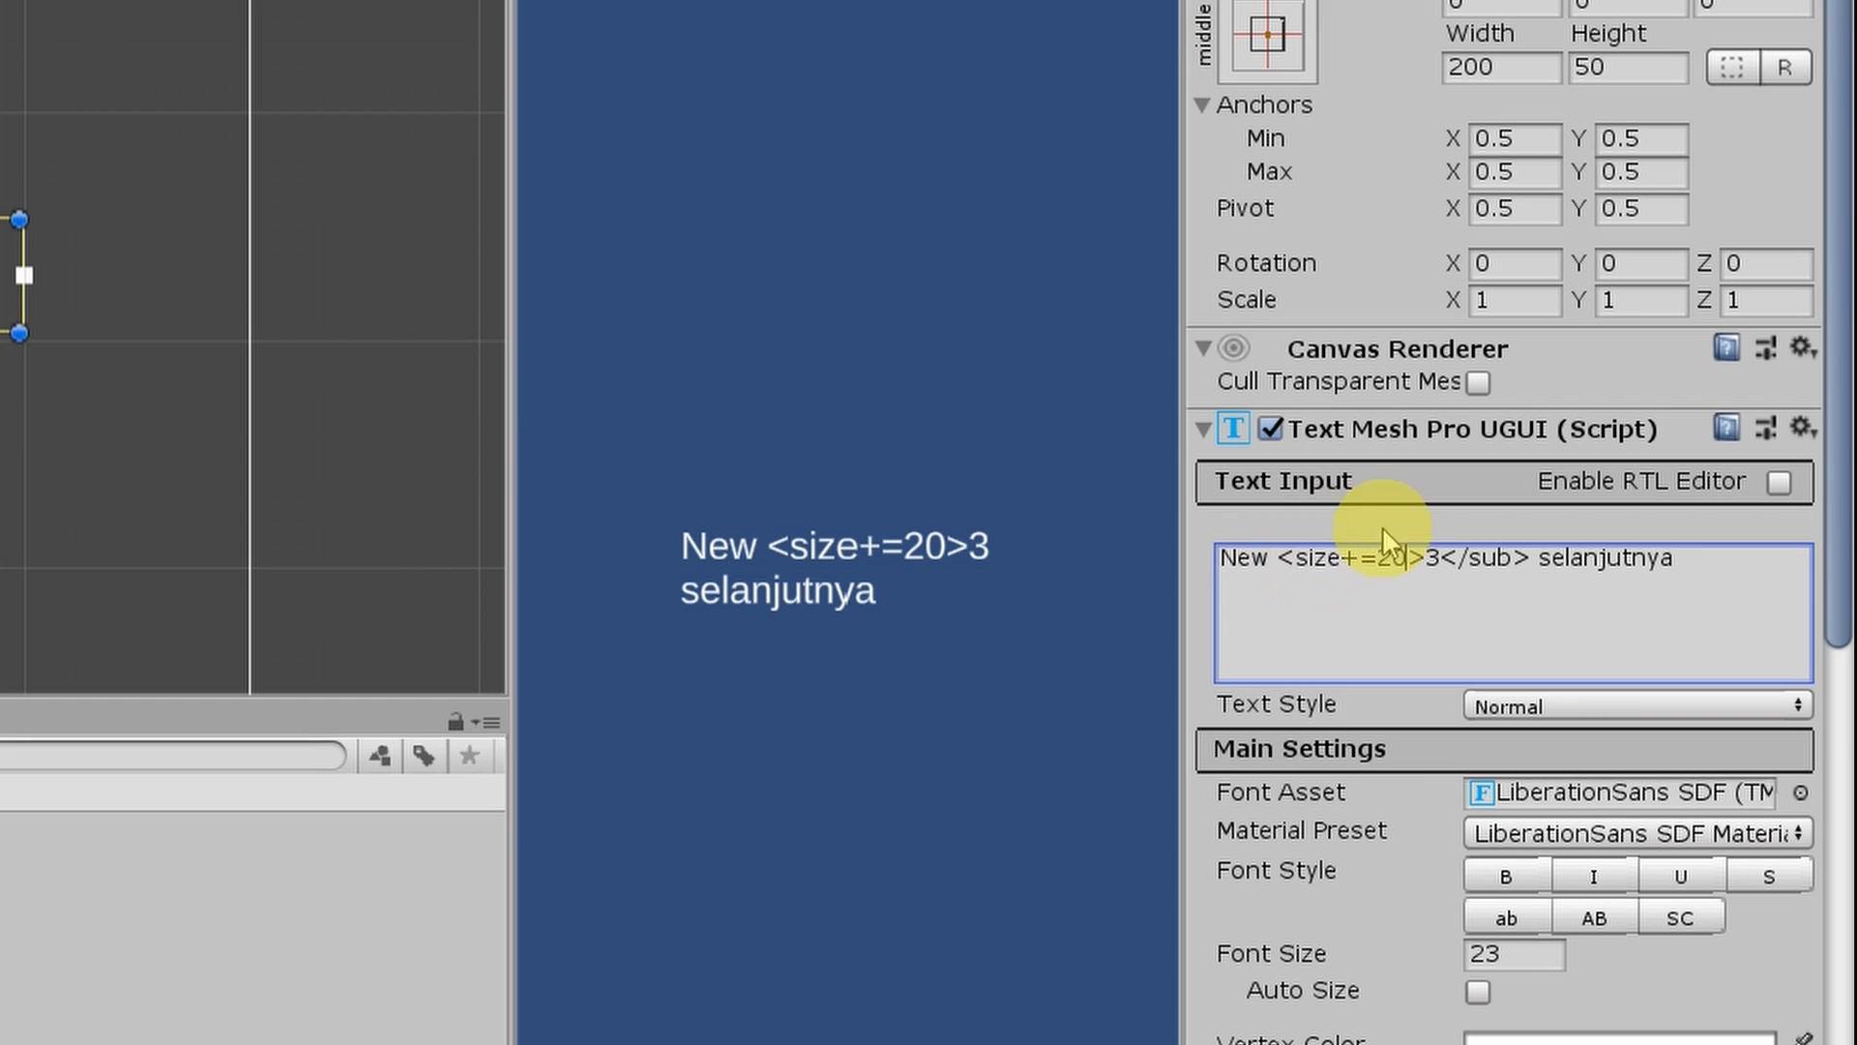
- Change the closing tag after 3 to </size> and correct the opening tag to <size=+20>
{"action": "left_click_drag", "start_coordinate": [1466, 562], "coordinate": [1512, 564]}
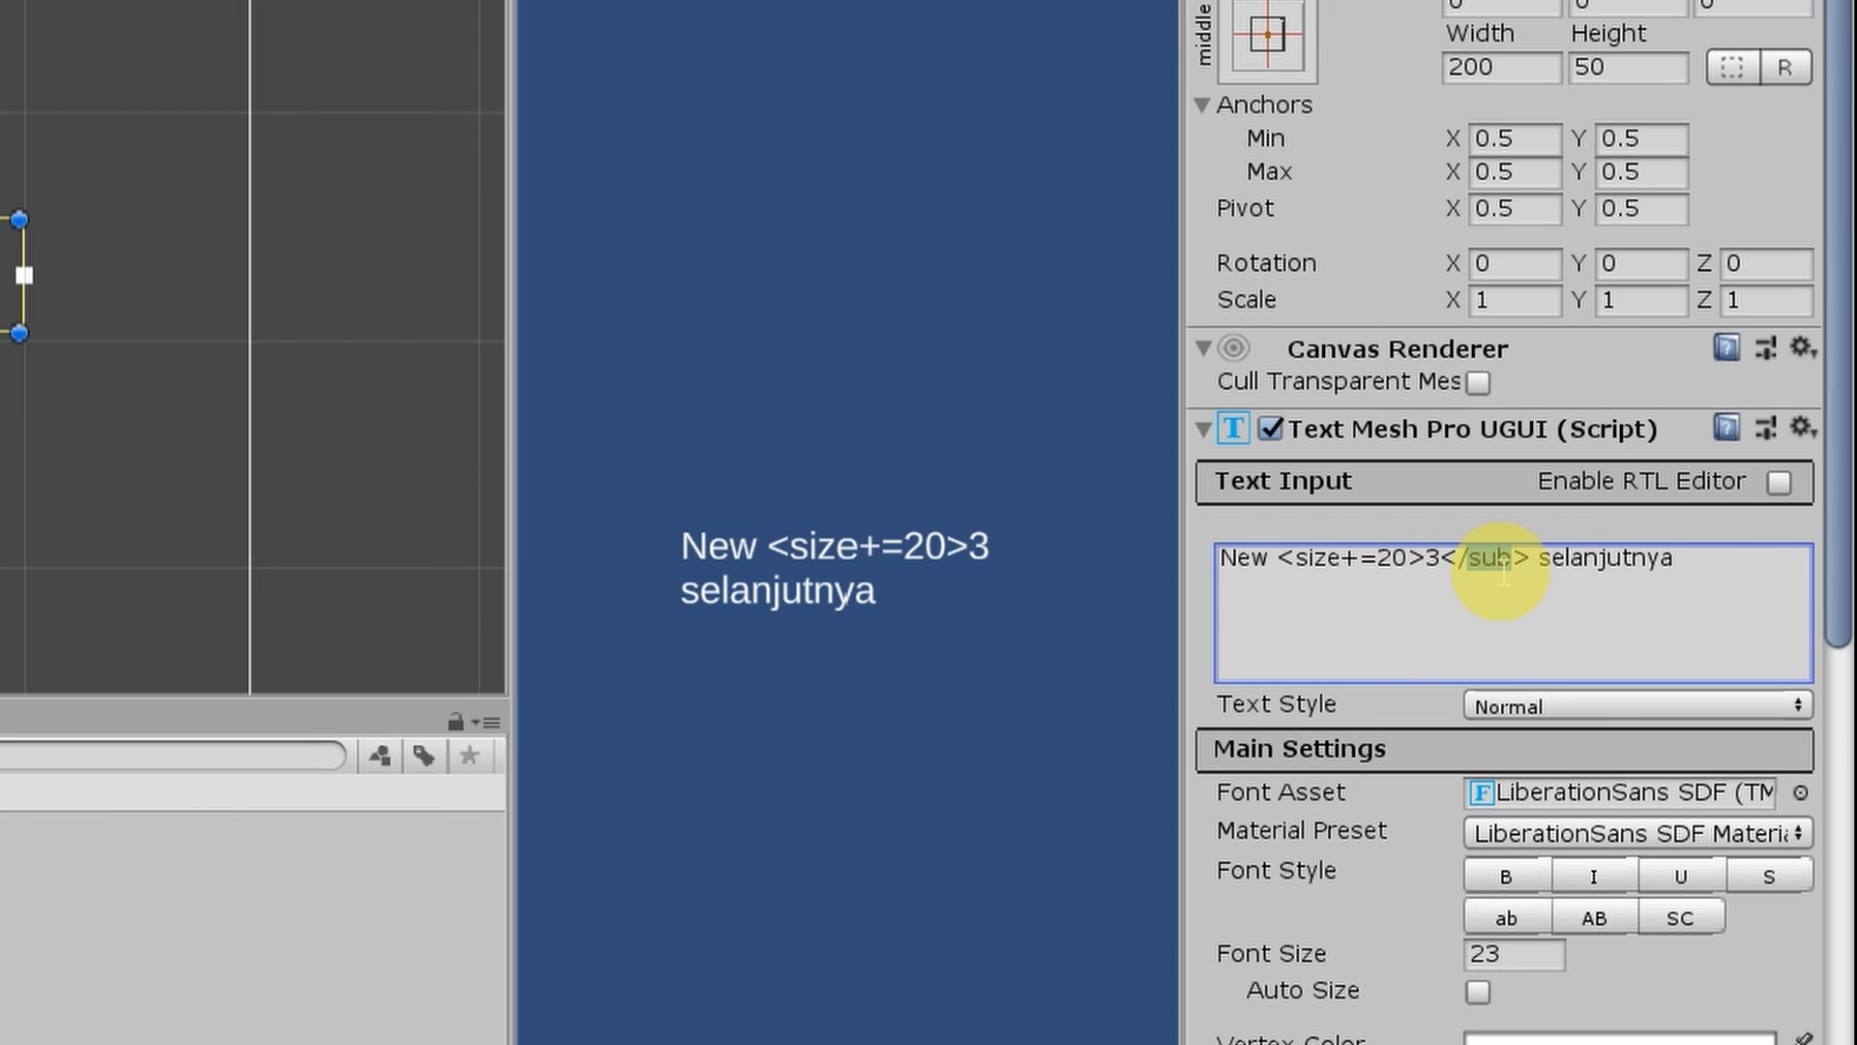
{"action": "type", "text": "size"}
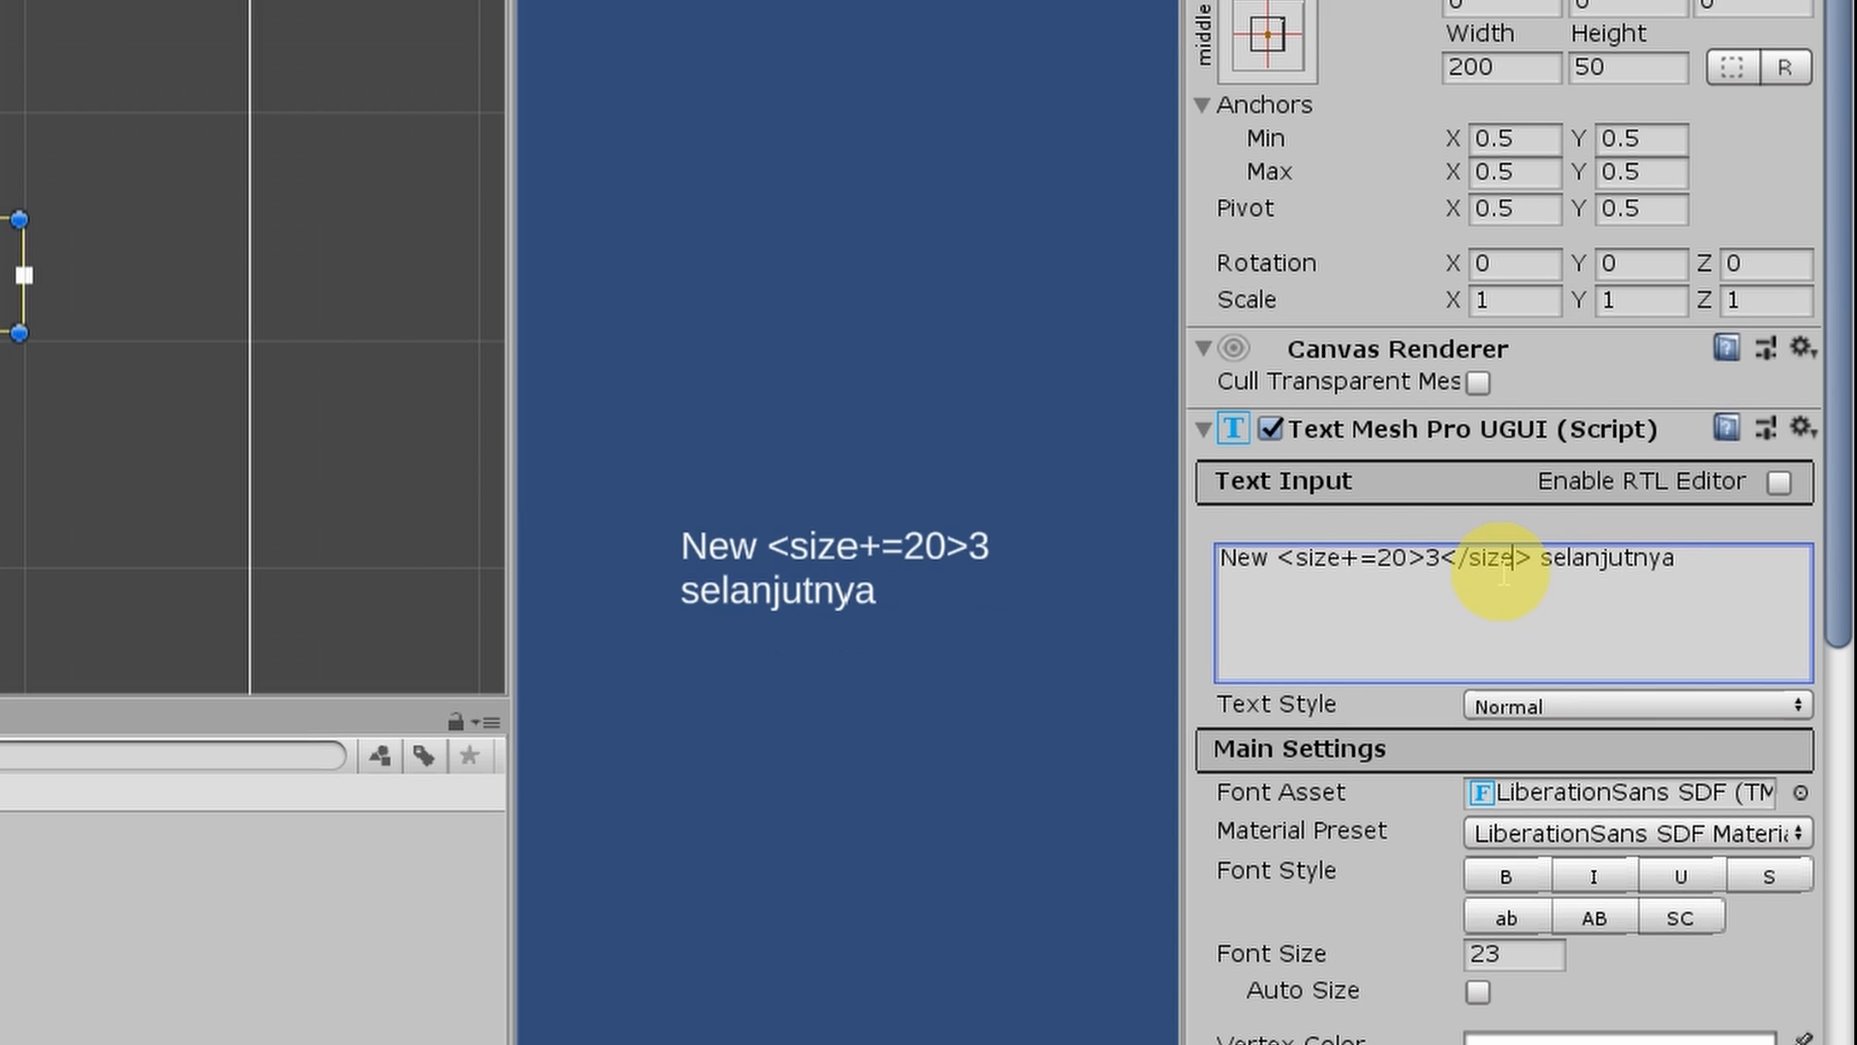
{"action": "left_click", "coordinate": [1377, 561]}
{"action": "key", "text": "BackSpace"}
{"action": "key", "text": "BackSpace"}
{"action": "type", "text": "=+"}
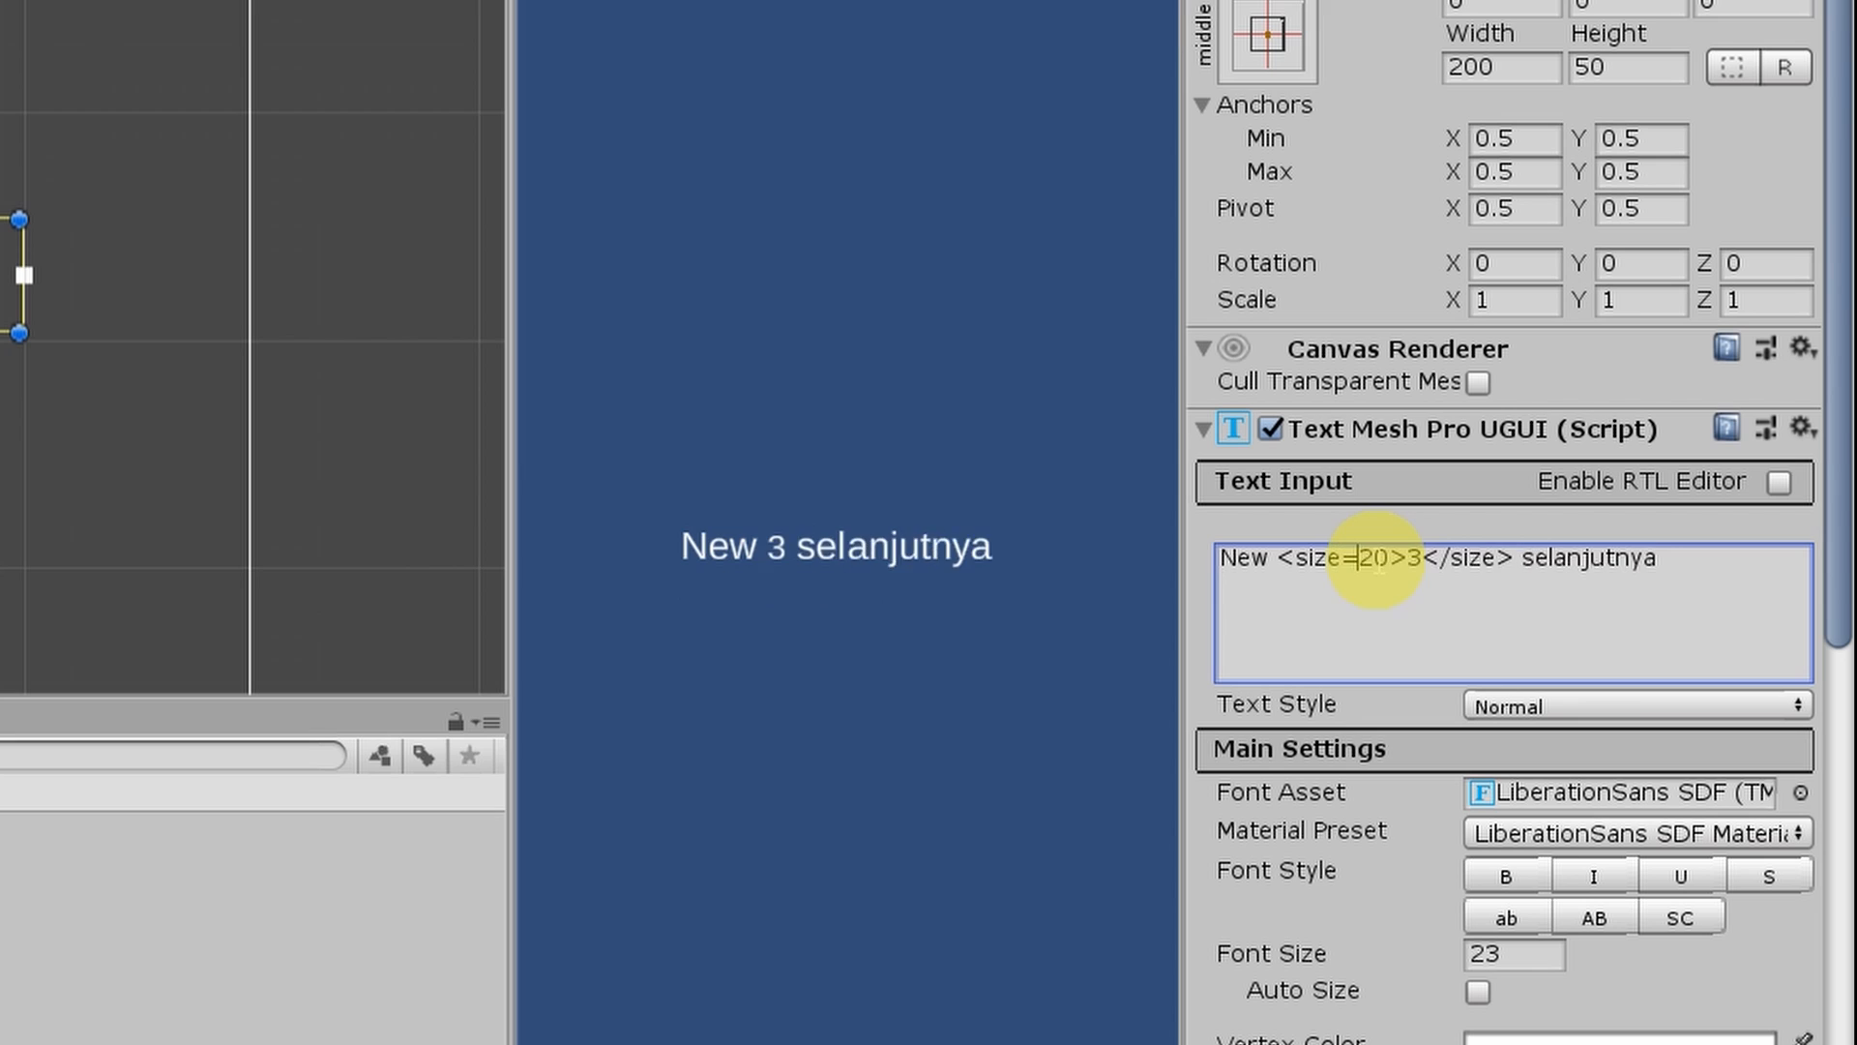
- Change the value of the opening size tag before 3 to -9
{"action": "left_click", "coordinate": [1412, 634]}
{"action": "double_click", "coordinate": [1431, 559]}
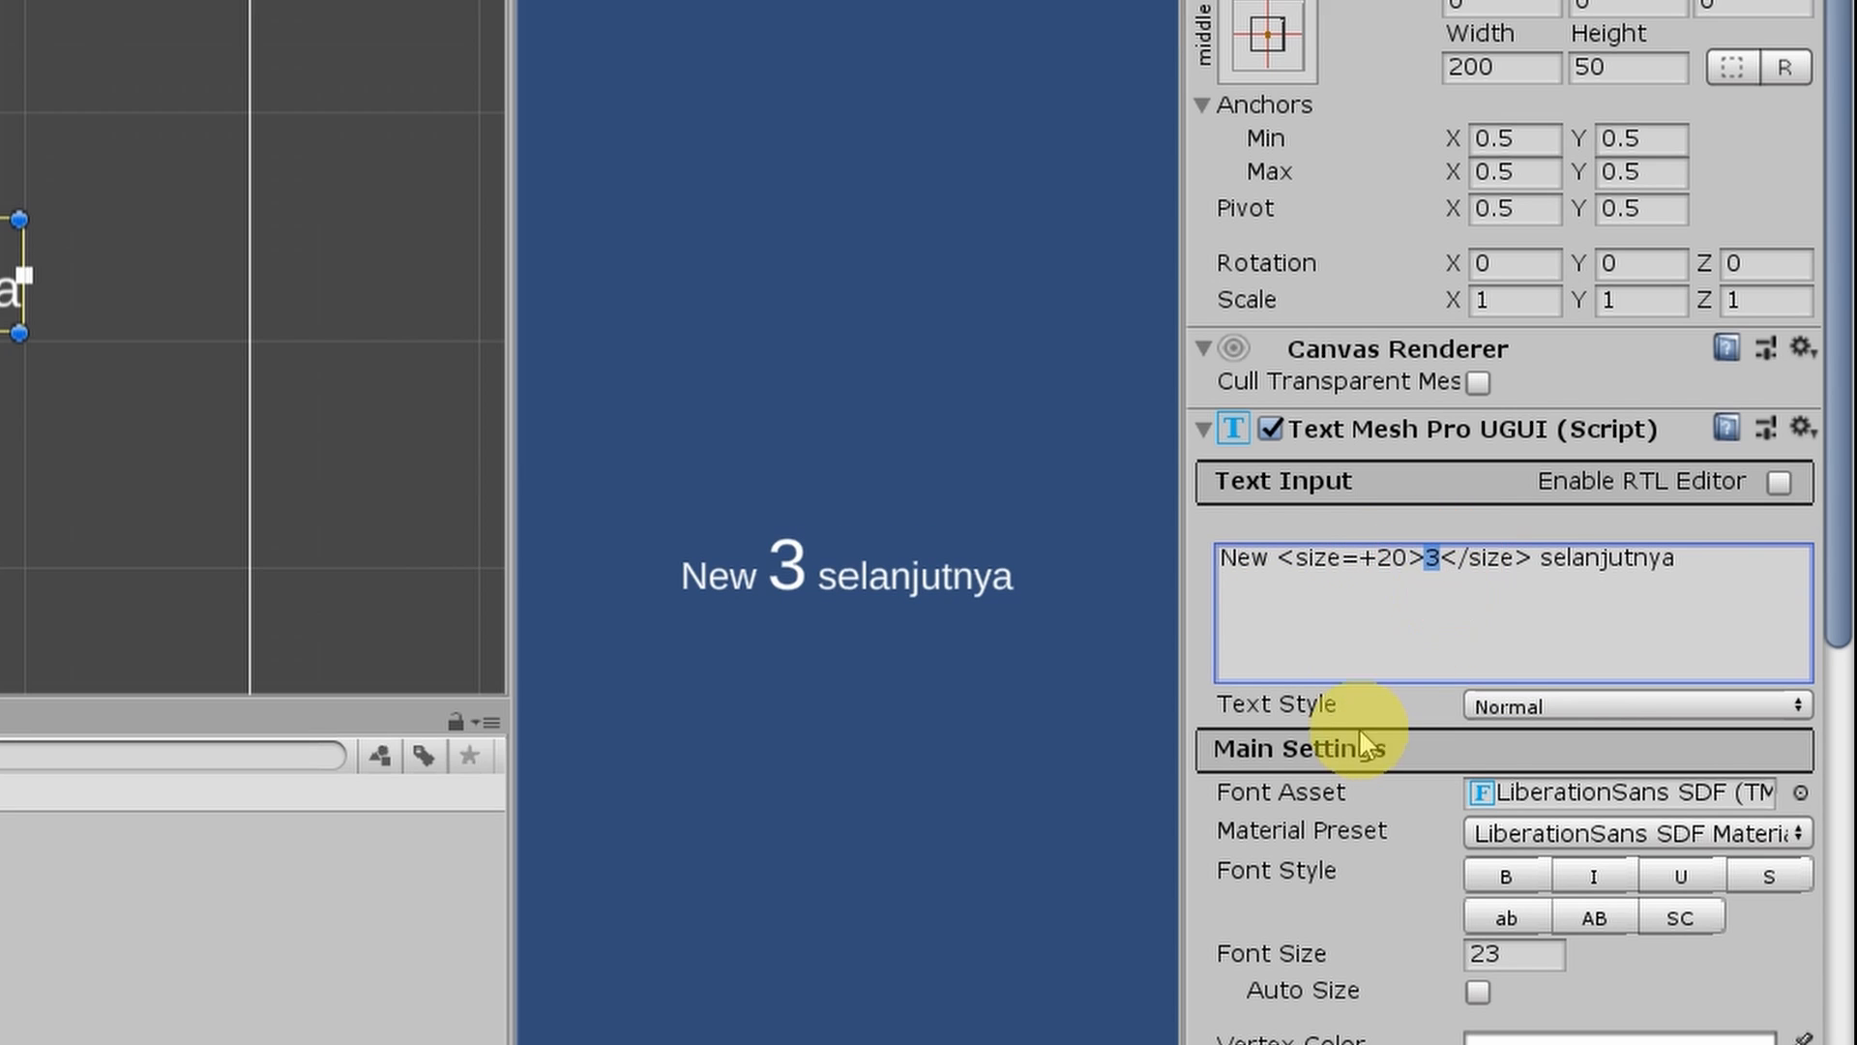
{"action": "double_click", "coordinate": [1366, 558]}
{"action": "left_click_drag", "start_coordinate": [1405, 559], "coordinate": [1374, 560]}
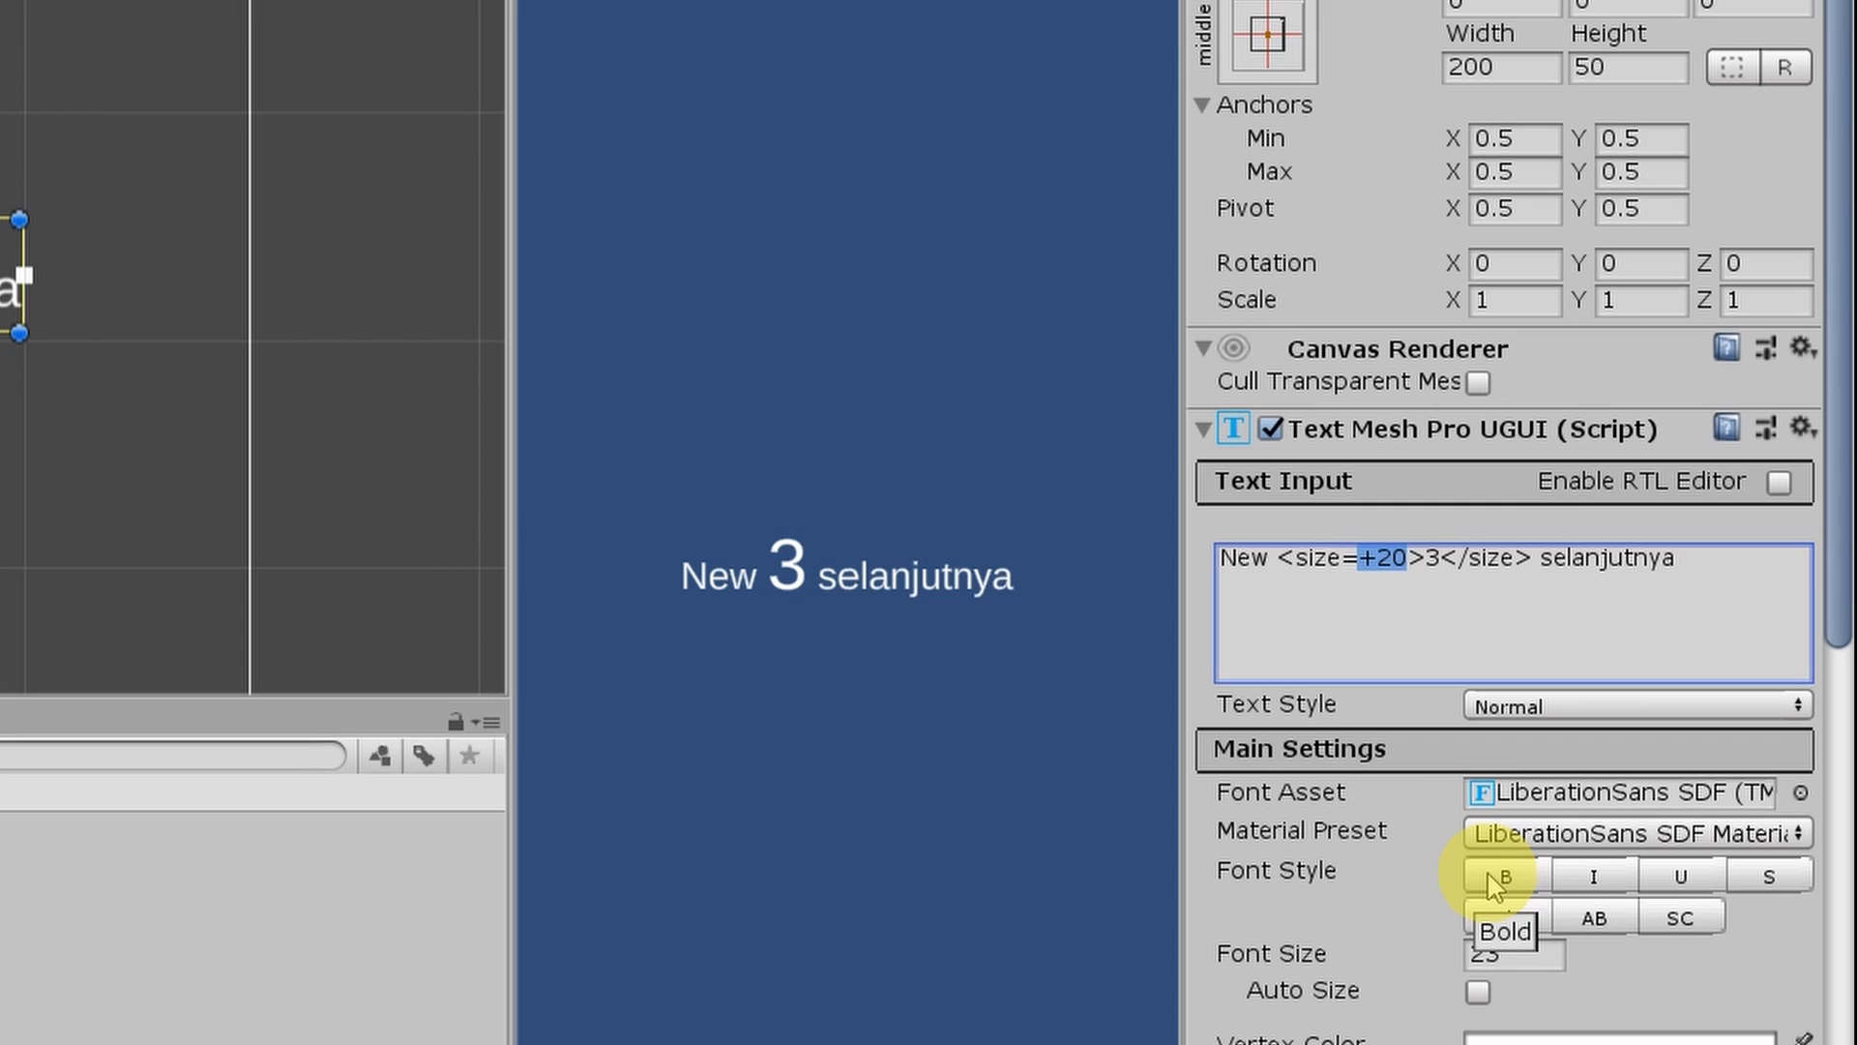
{"action": "key", "text": "BackSpace"}
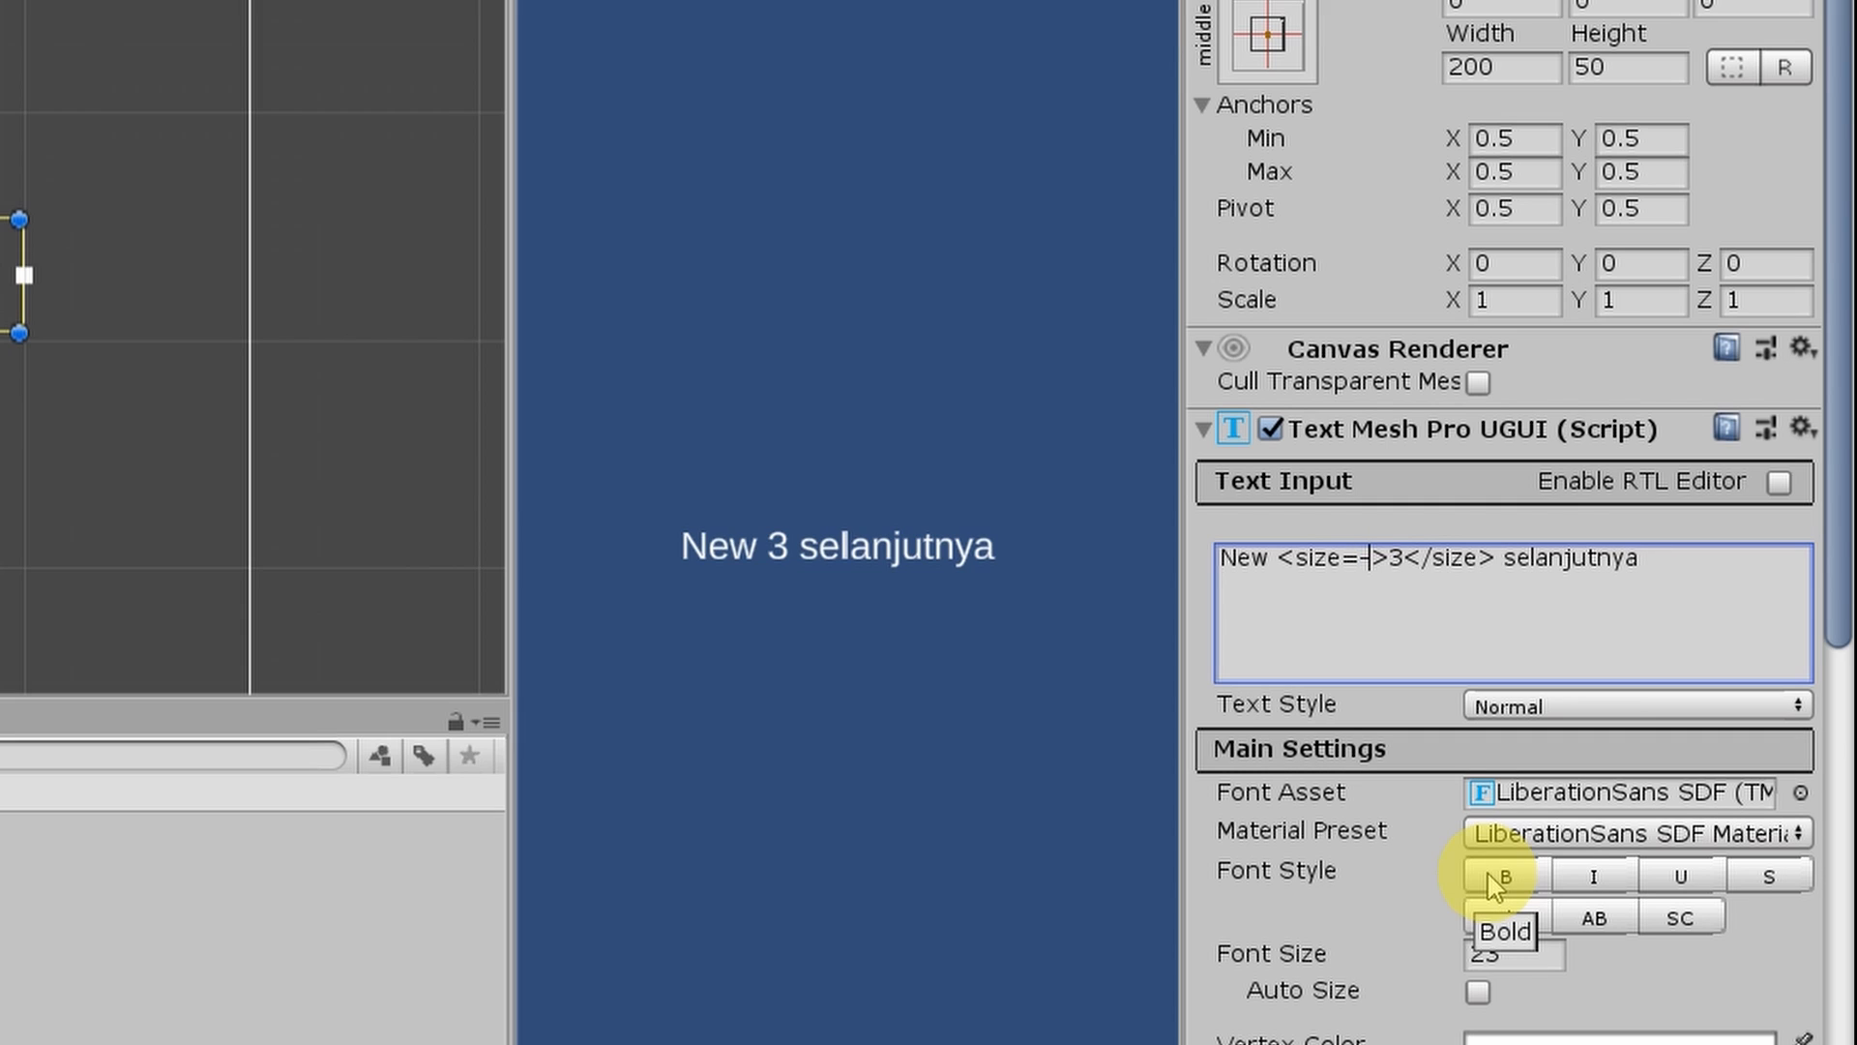
{"action": "type", "text": "9"}
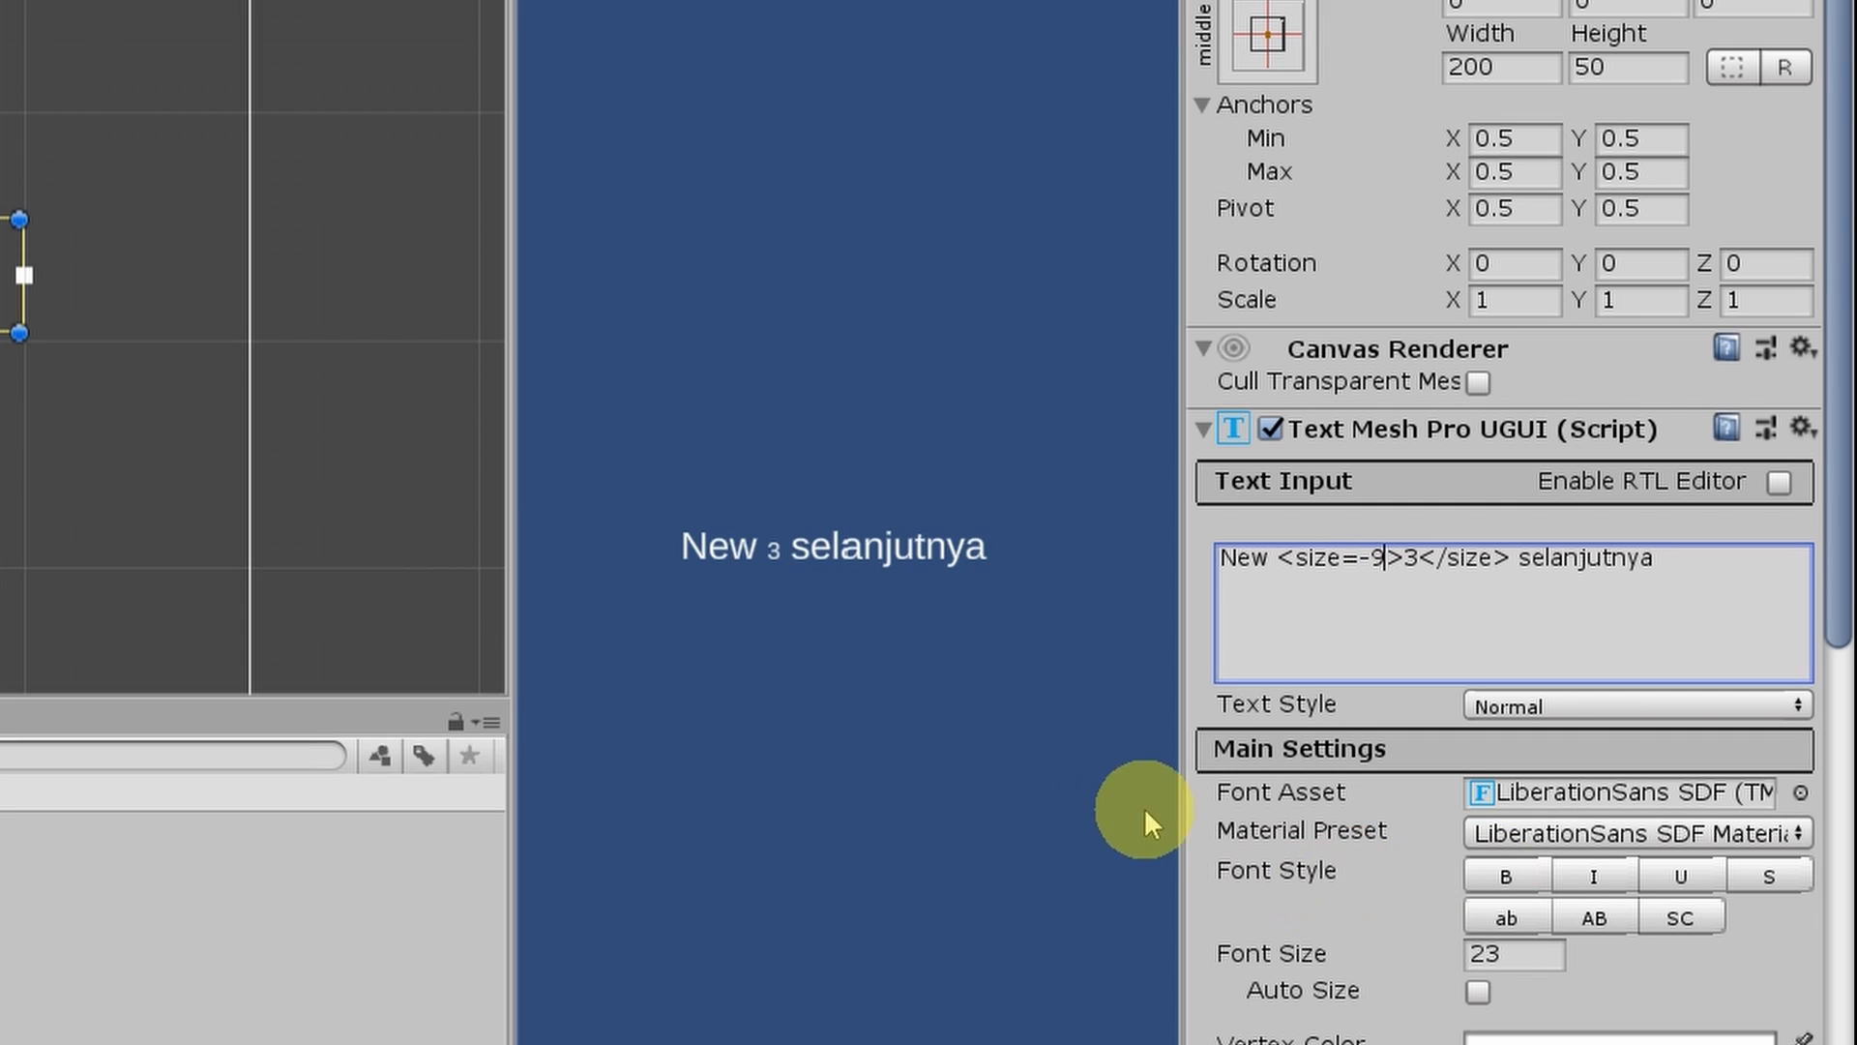
{"action": "left_click_drag", "start_coordinate": [1419, 560], "coordinate": [1403, 560]}
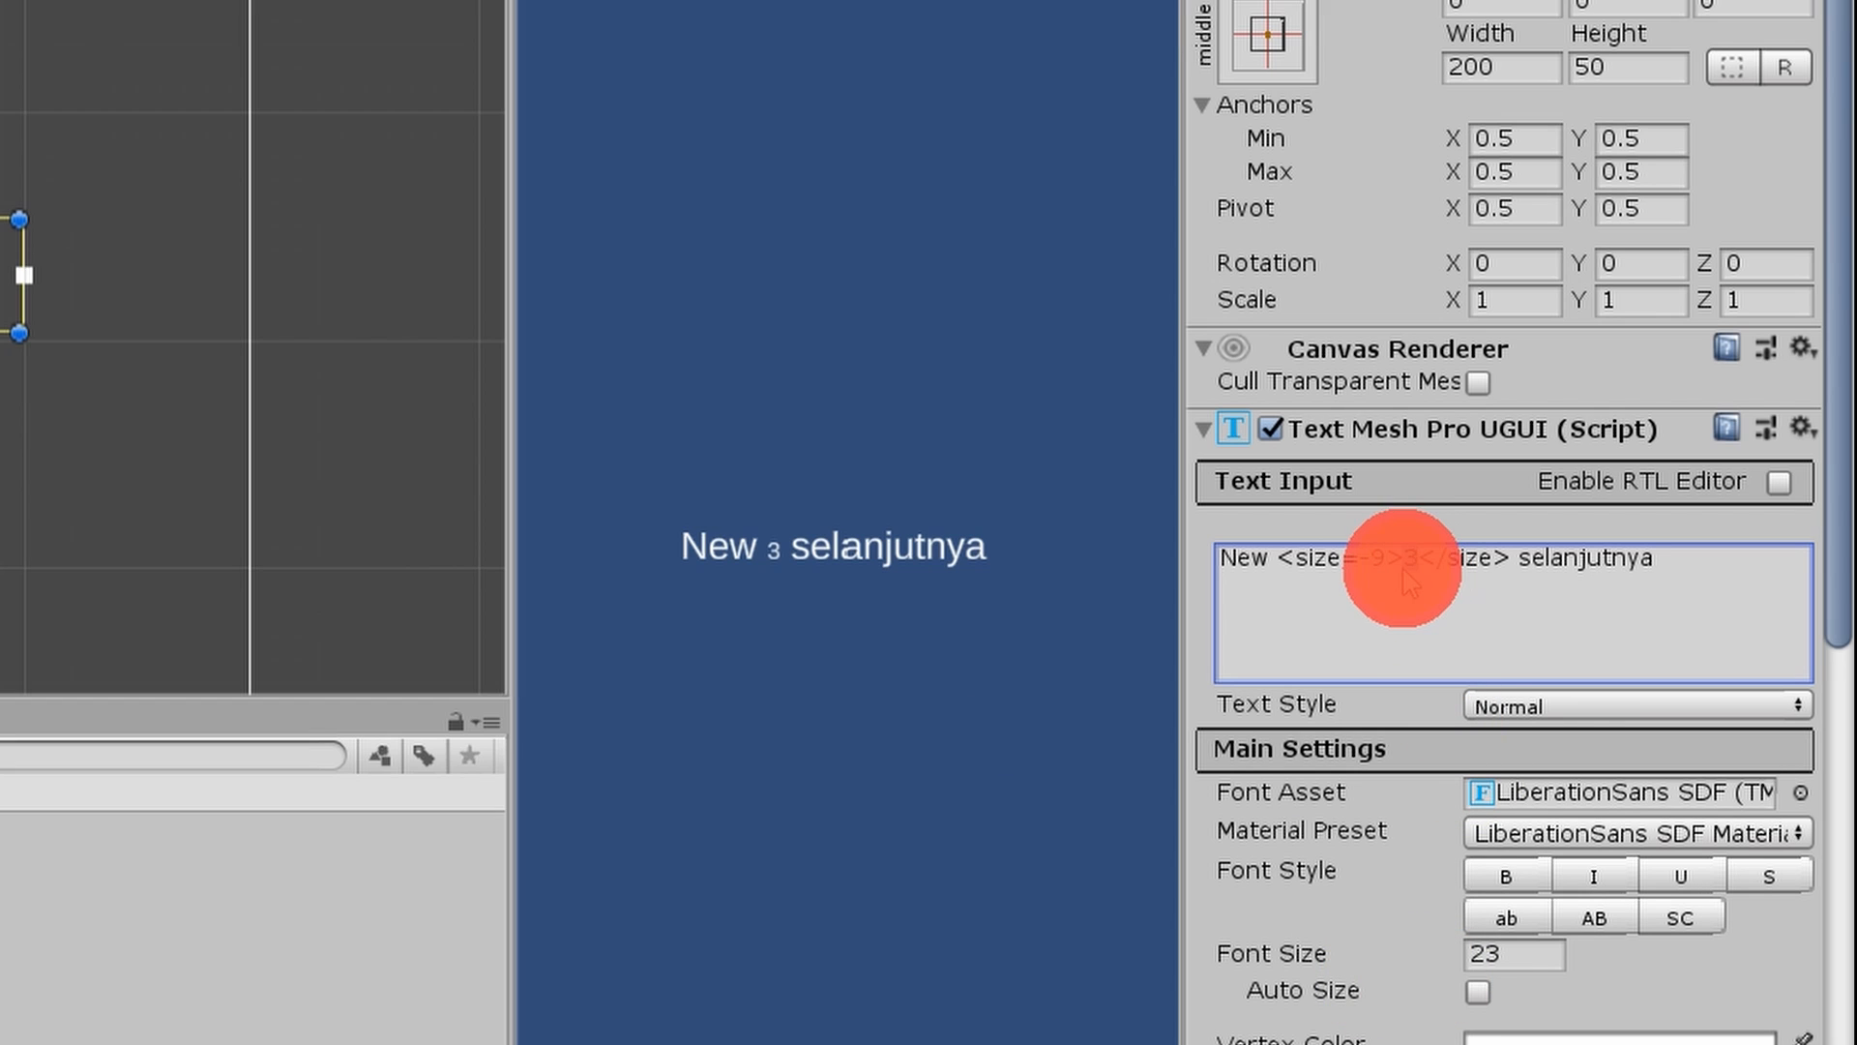
- Replace the tag name size with color in both the opening and closing tags around 3
{"action": "left_click", "coordinate": [1338, 570]}
{"action": "type", "text": "color"}
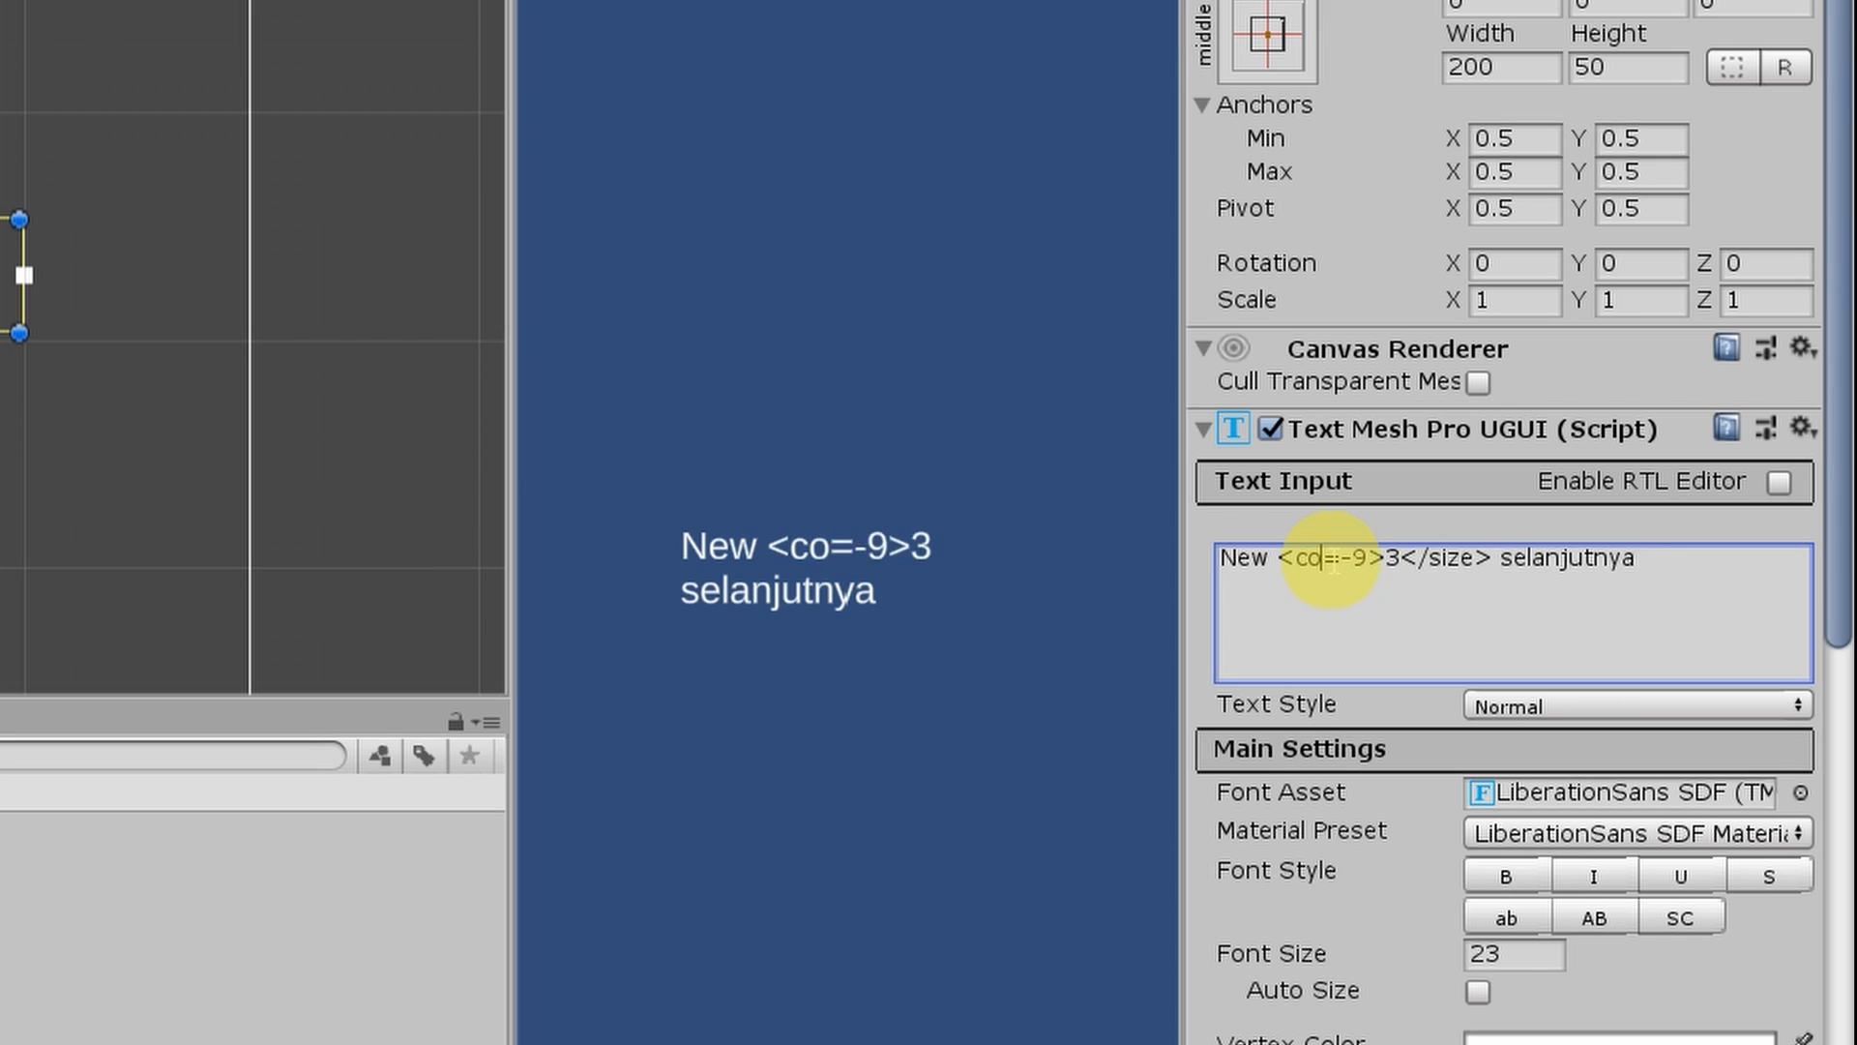
{"action": "double_click", "coordinate": [1478, 558]}
{"action": "type", "text": "color"}
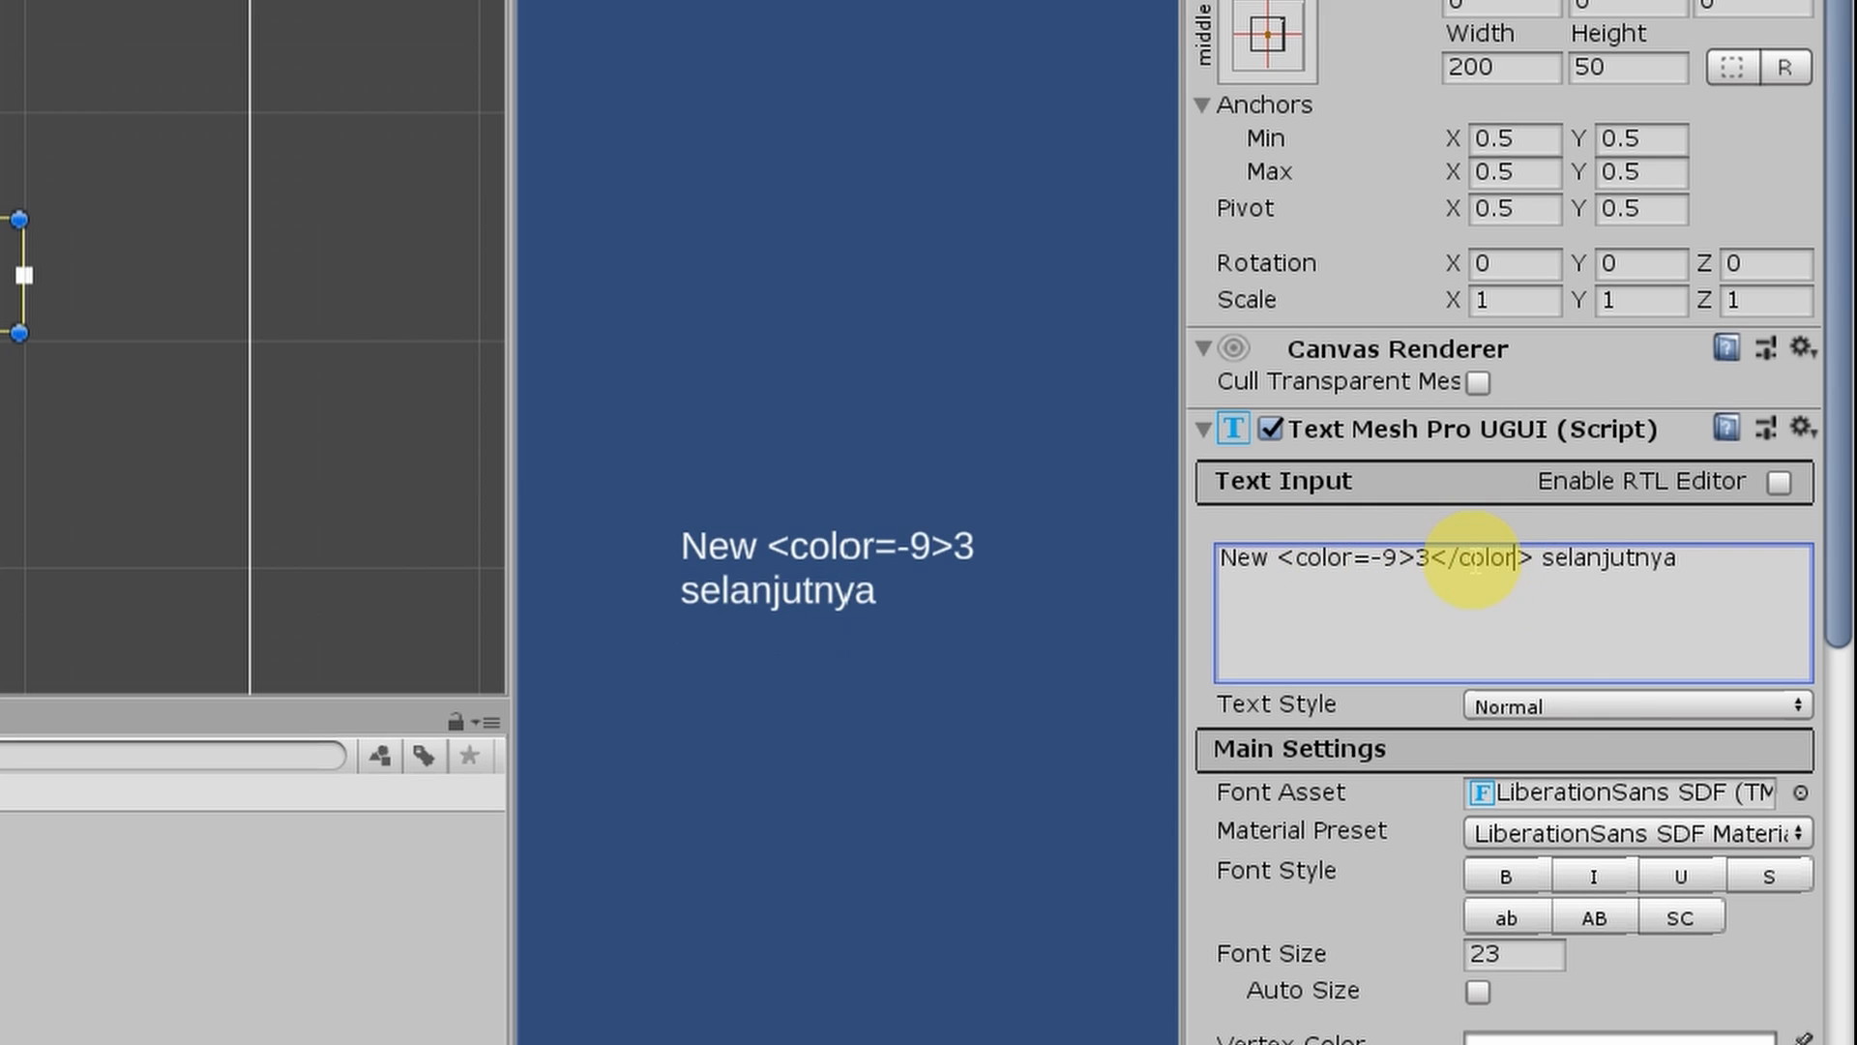
- Set the value of the color tag before 3 to red
{"action": "left_click_drag", "start_coordinate": [1393, 559], "coordinate": [1370, 559]}
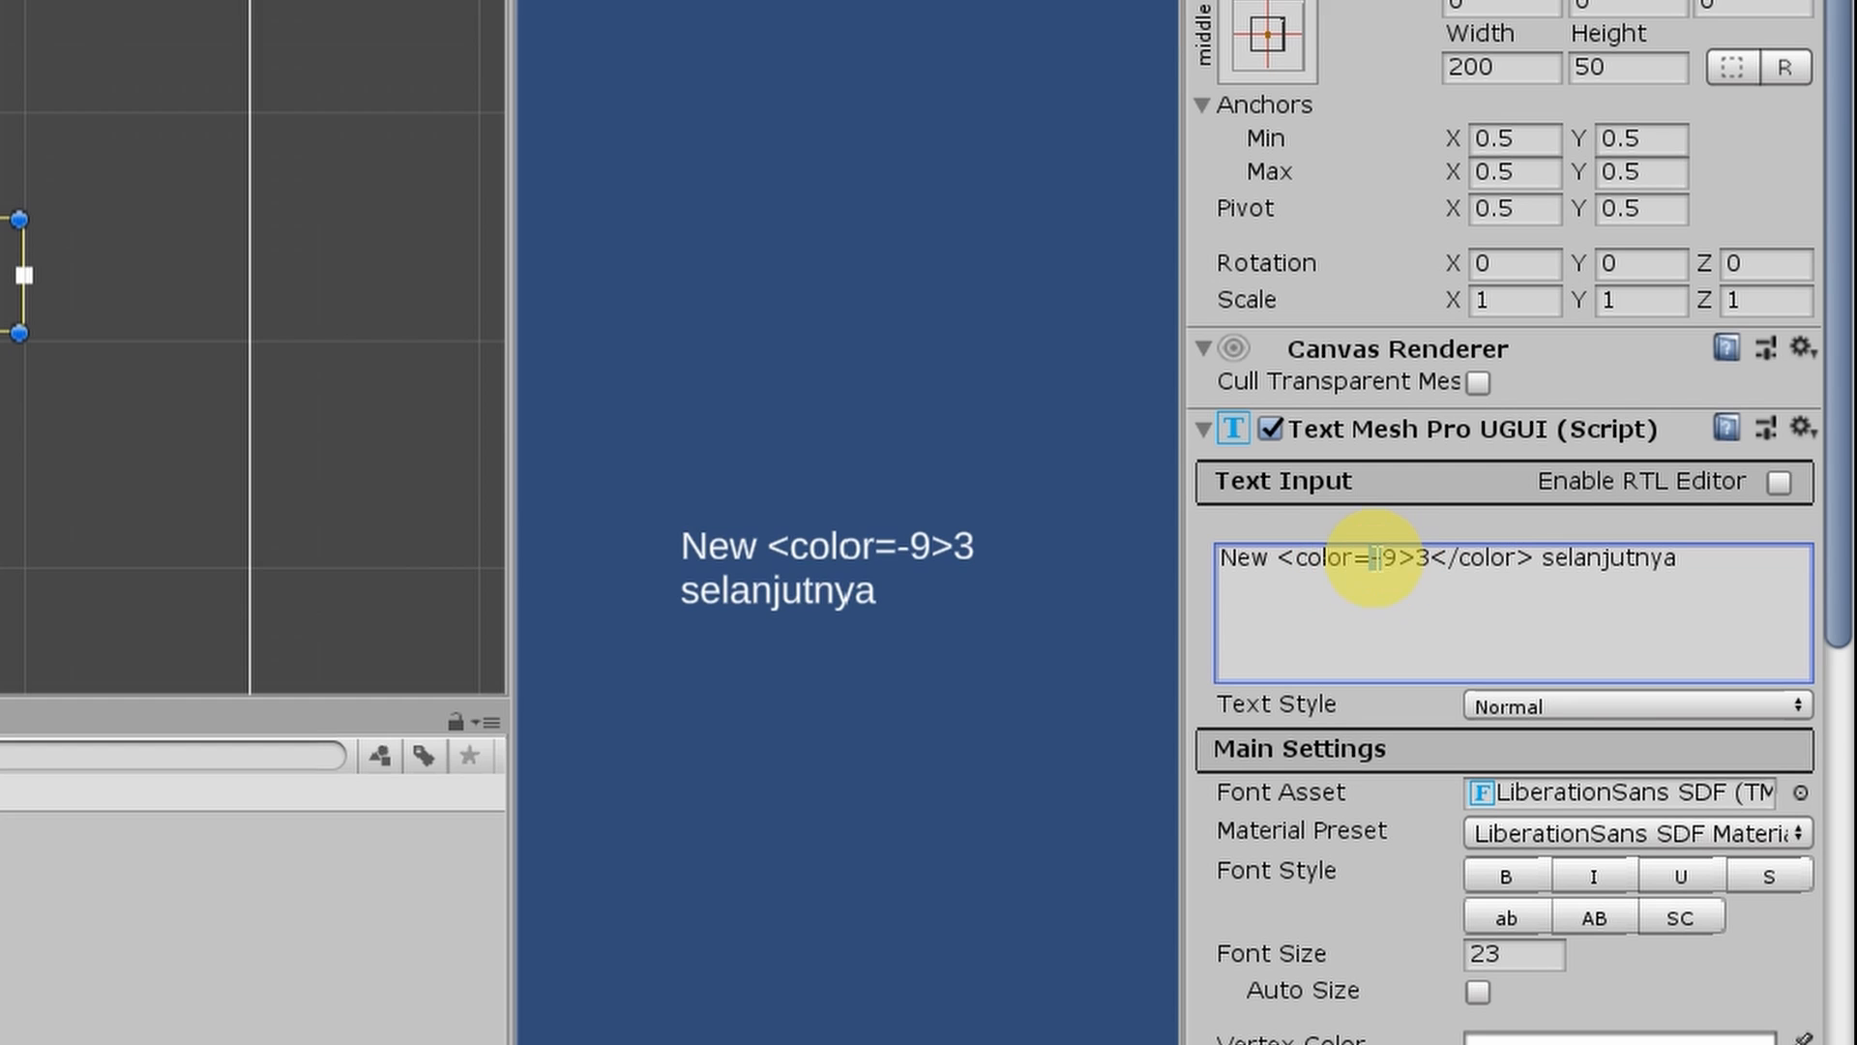
{"action": "key", "text": "BackSpace"}
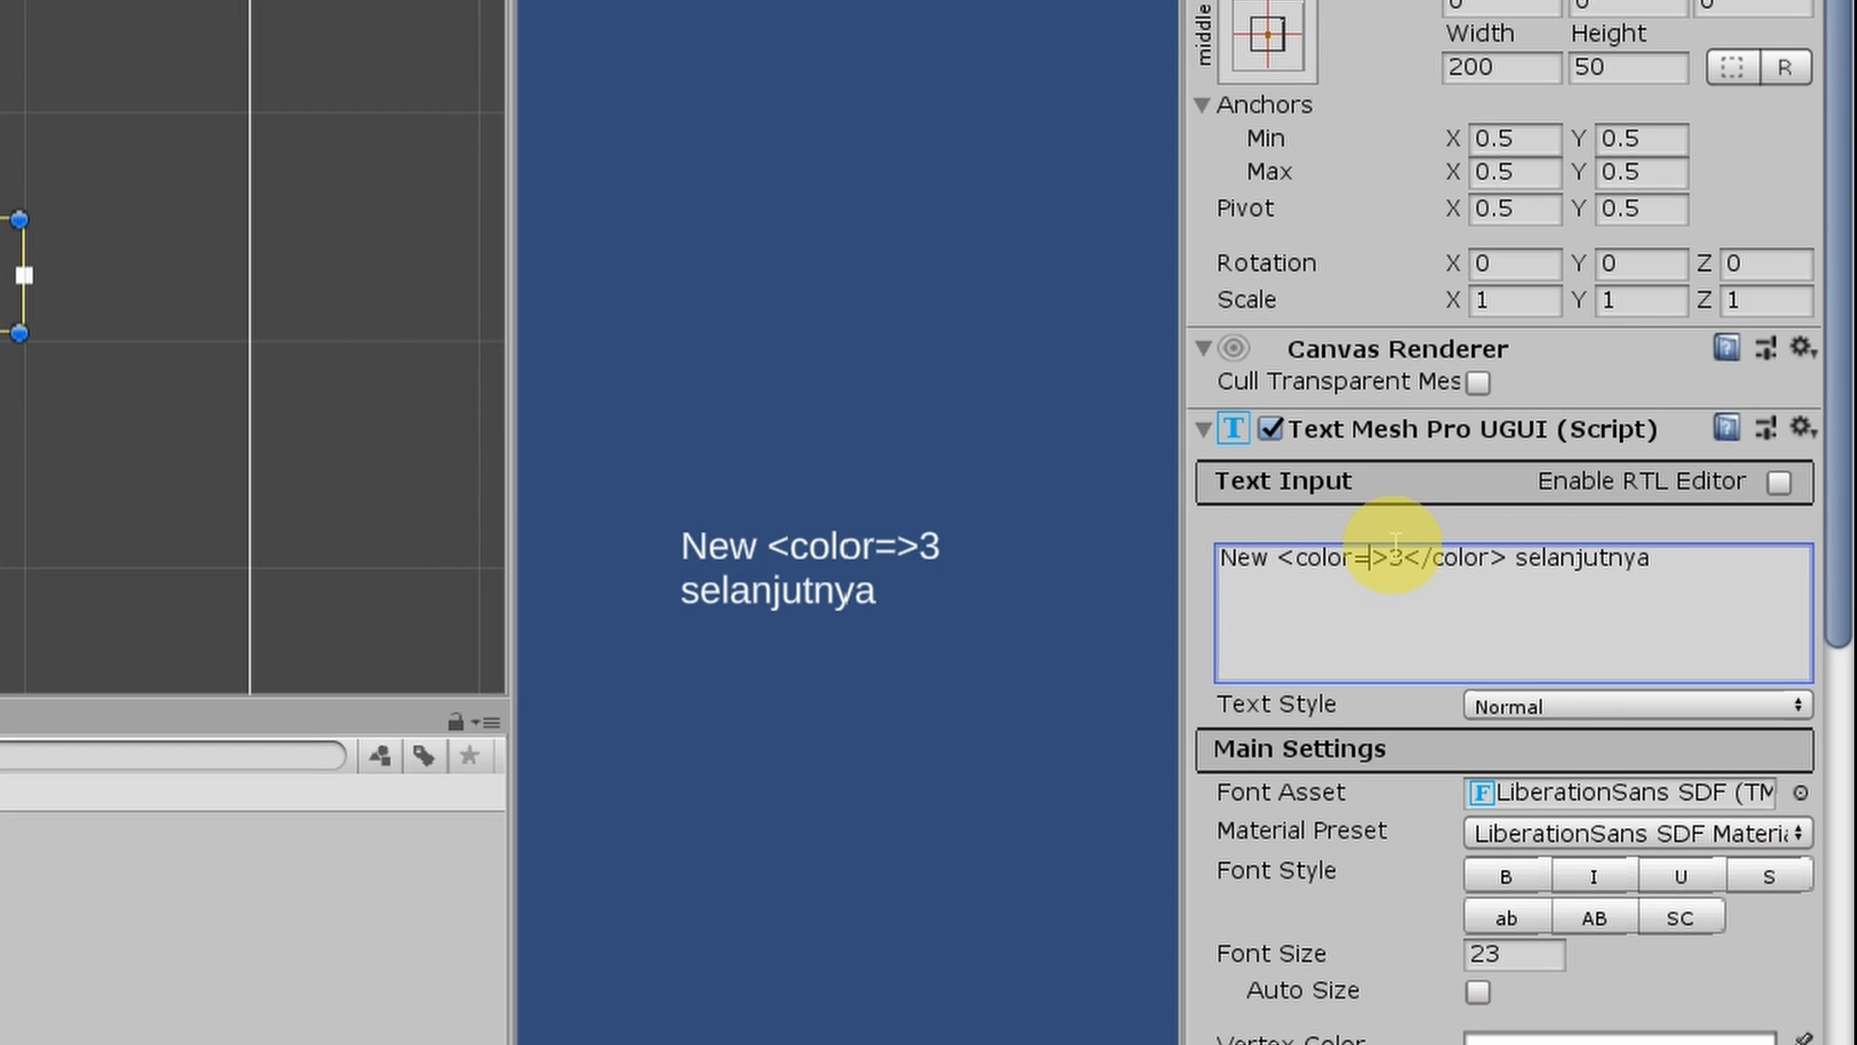
{"action": "type", "text": "red"}
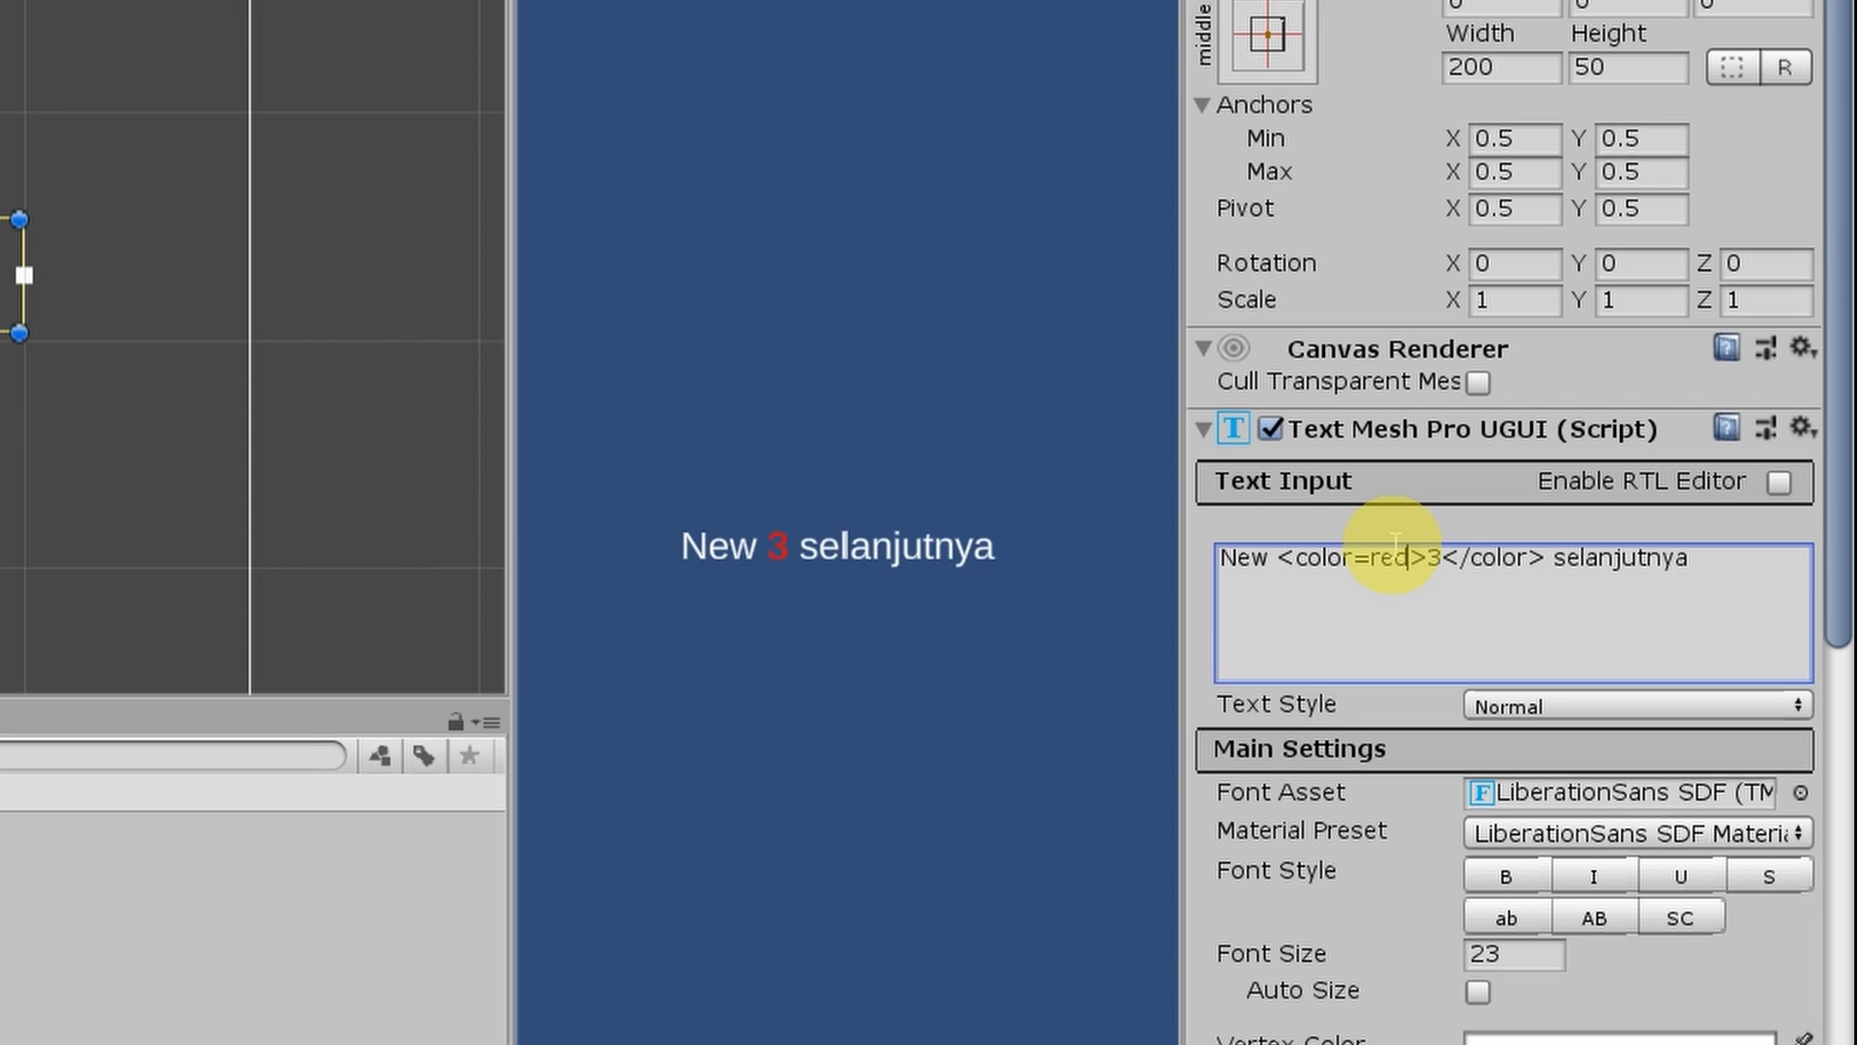
- Change the color tag's value to green
{"action": "key", "text": "BackSpace"}
{"action": "key", "text": "BackSpace"}
{"action": "key", "text": "BackSpace"}
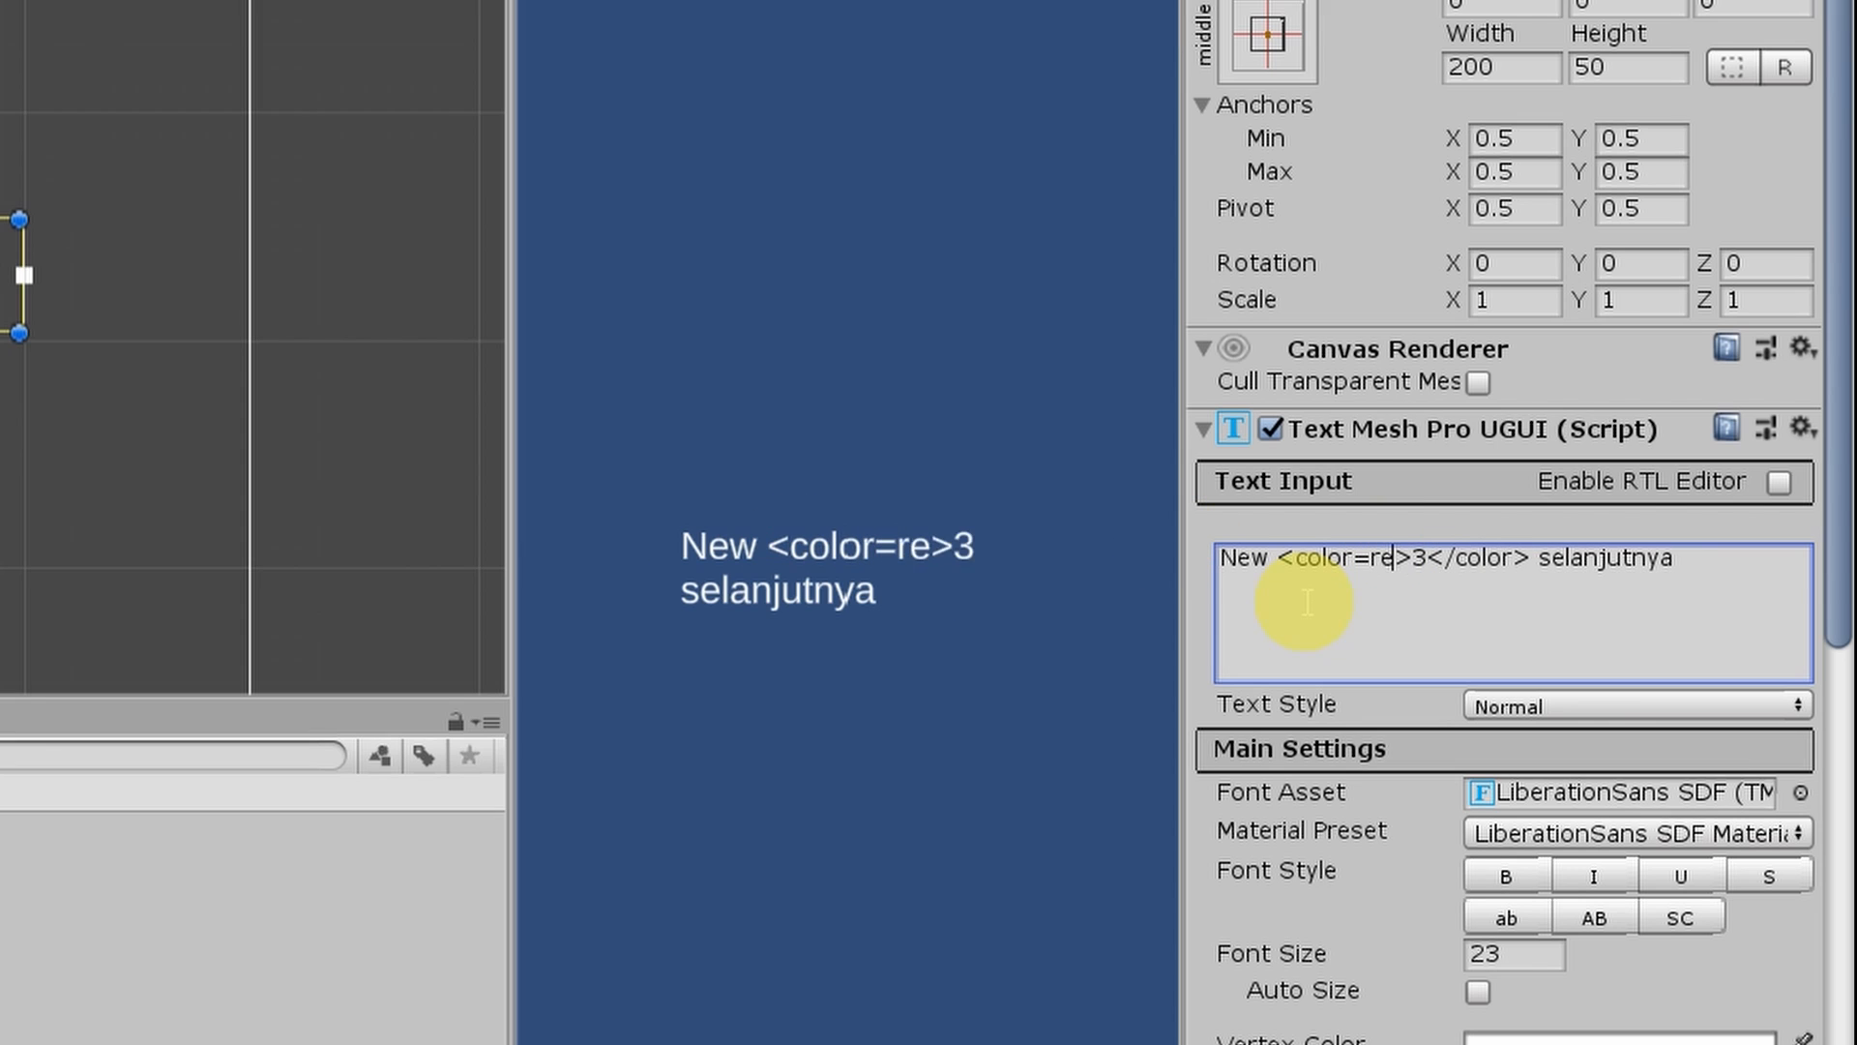
{"action": "type", "text": "green"}
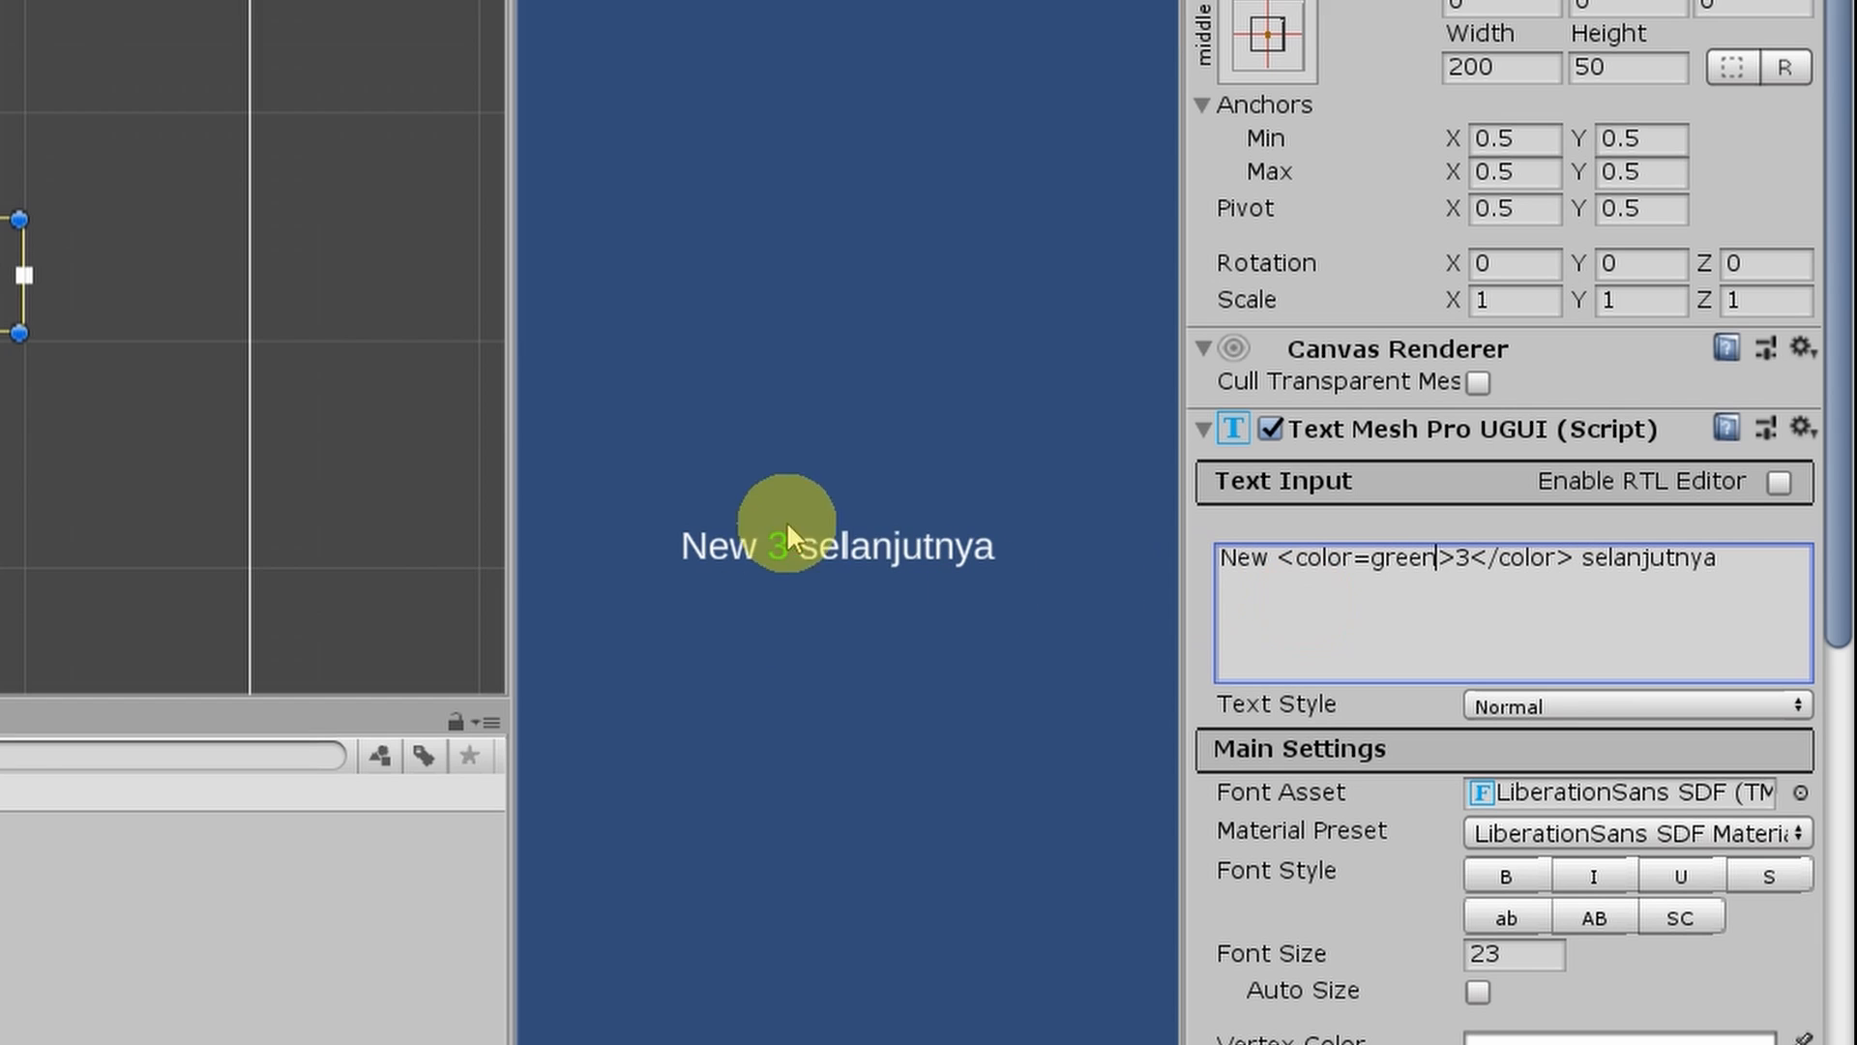
- Replace the named color in the tag before 3 with the hex code #f1f
{"action": "double_click", "coordinate": [1402, 561]}
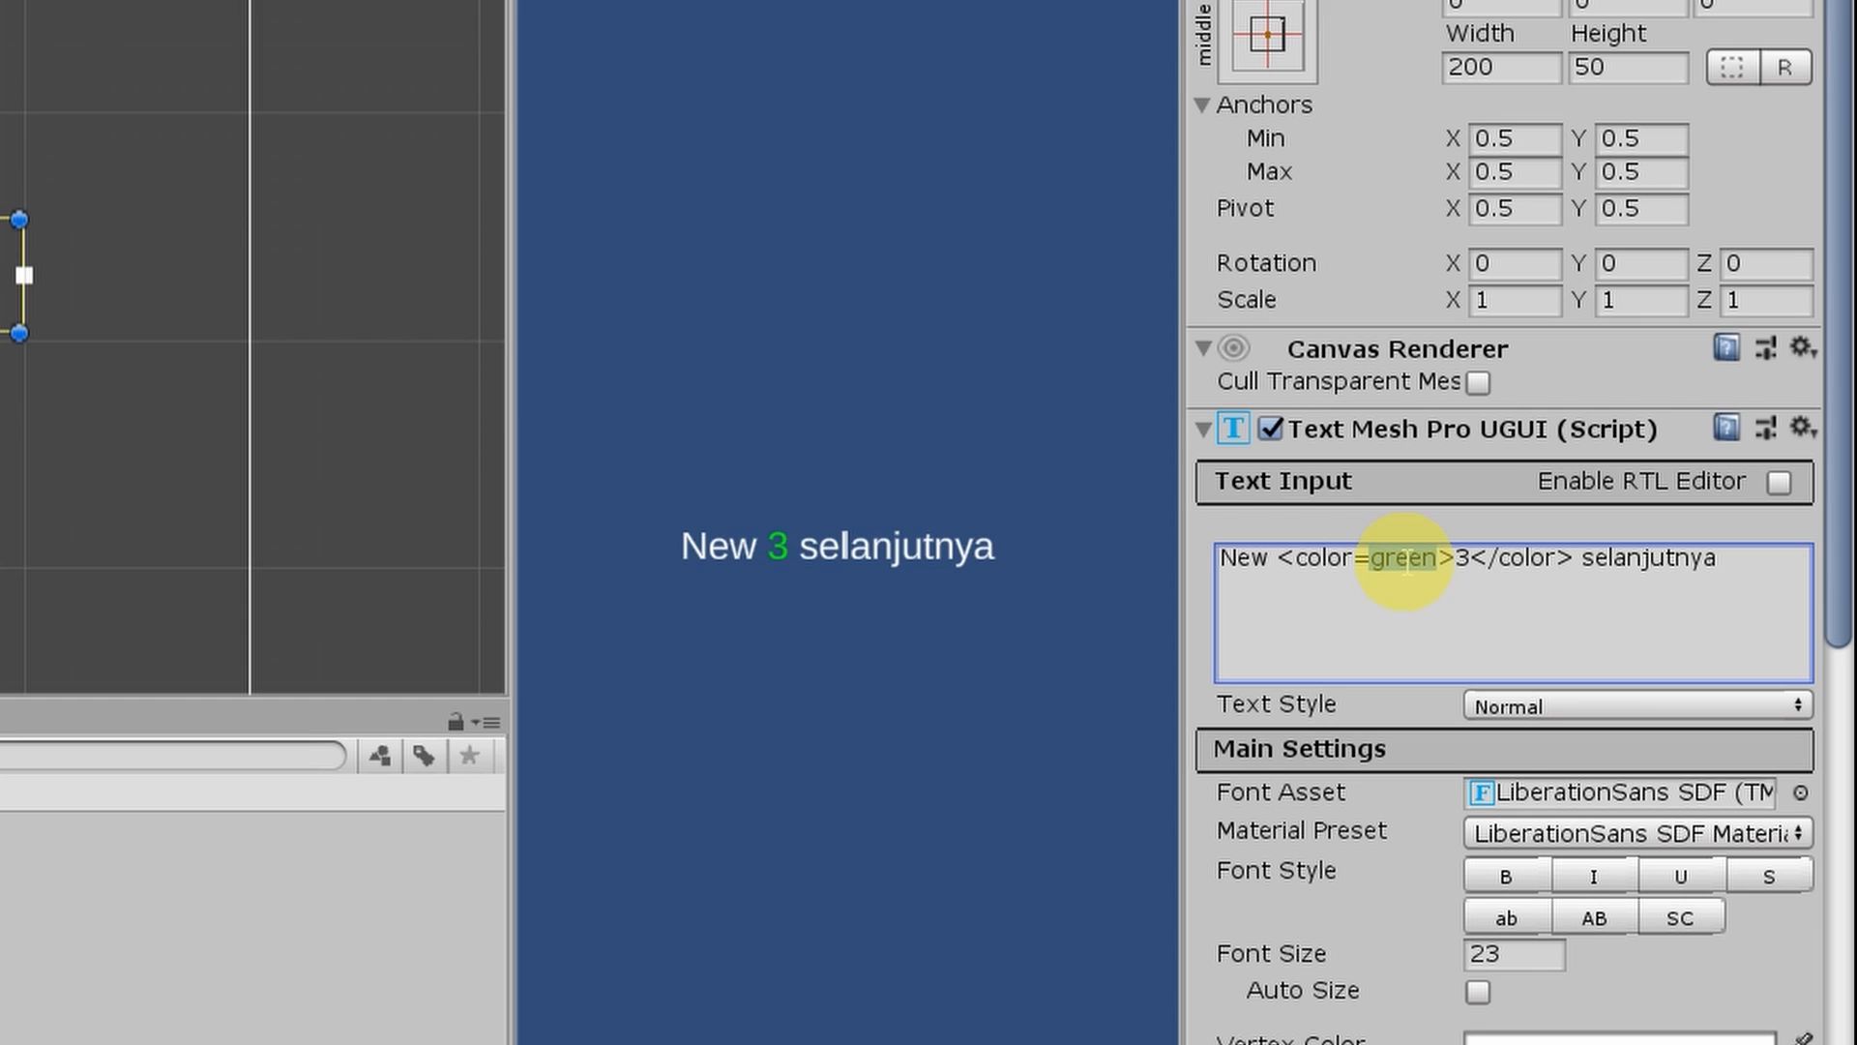
{"action": "type", "text": "#"}
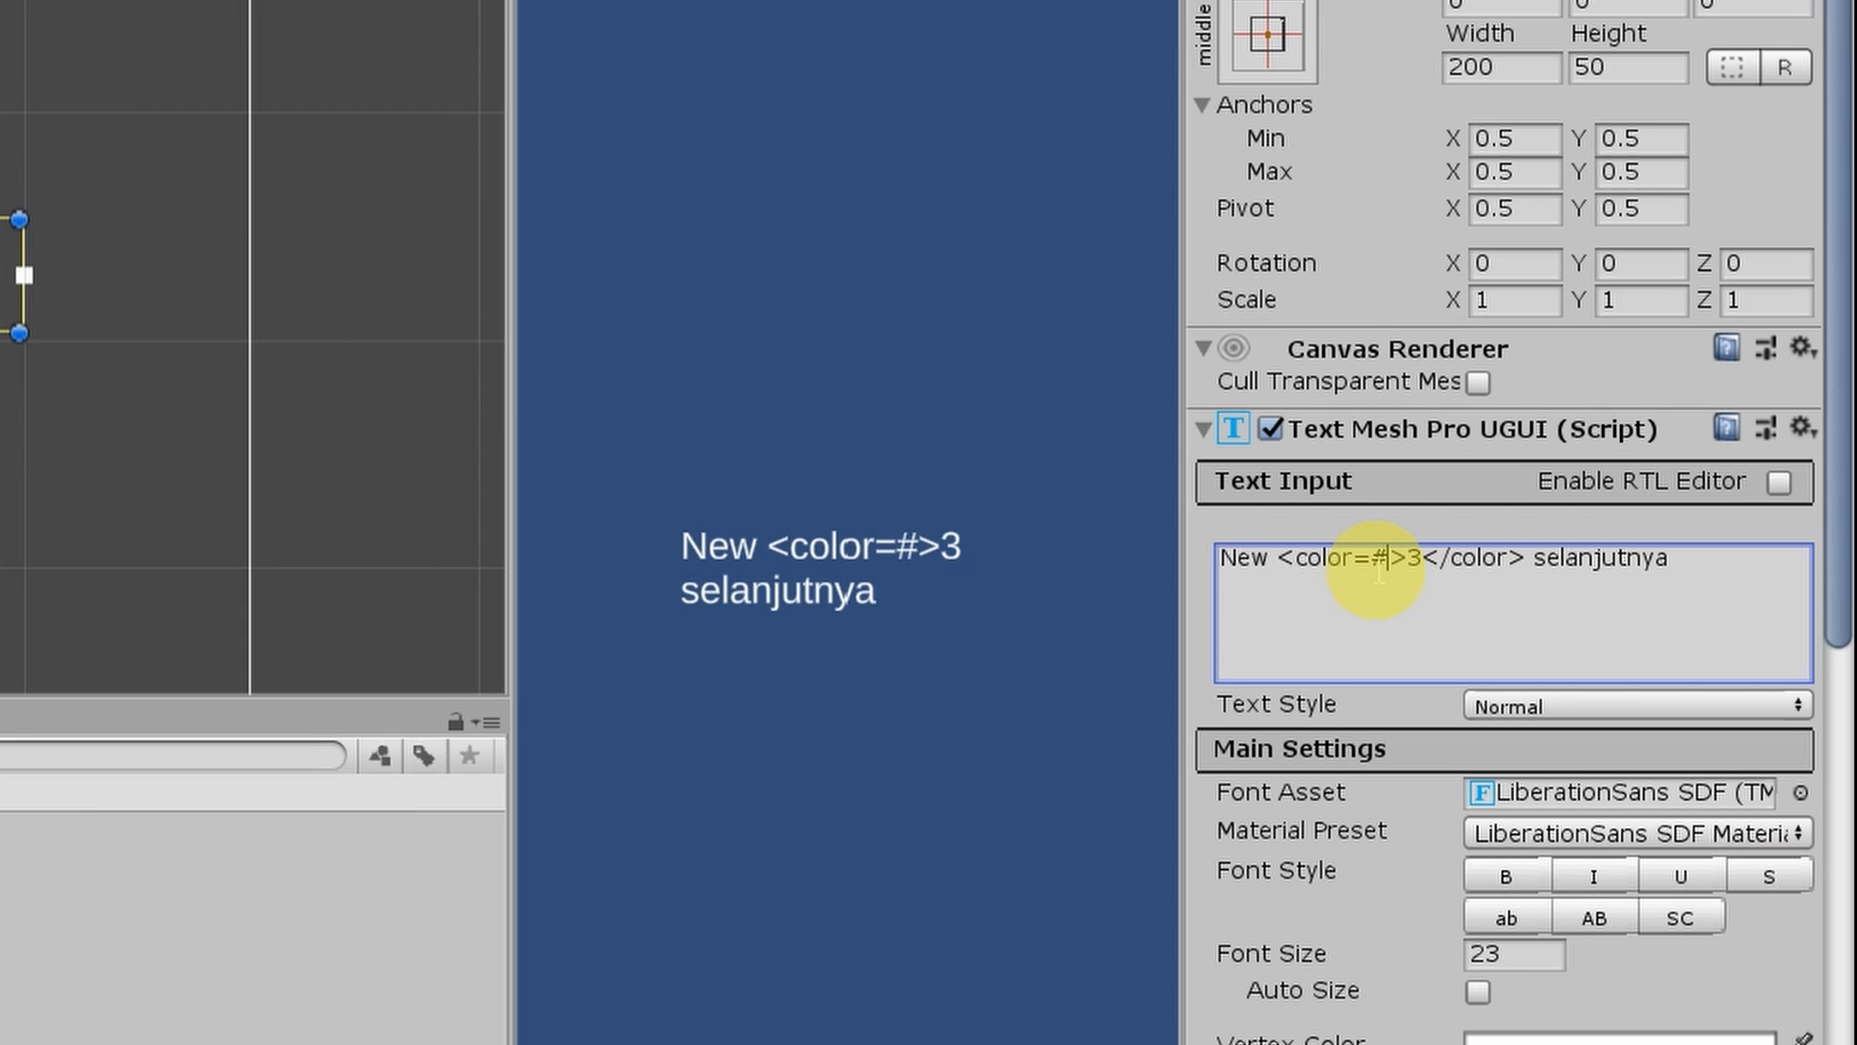
{"action": "type", "text": "fqfqf"}
{"action": "key", "text": "BackSpace"}
{"action": "key", "text": "BackSpace"}
{"action": "key", "text": "BackSpace"}
{"action": "key", "text": "BackSpace"}
{"action": "type", "text": "1f1f1"}
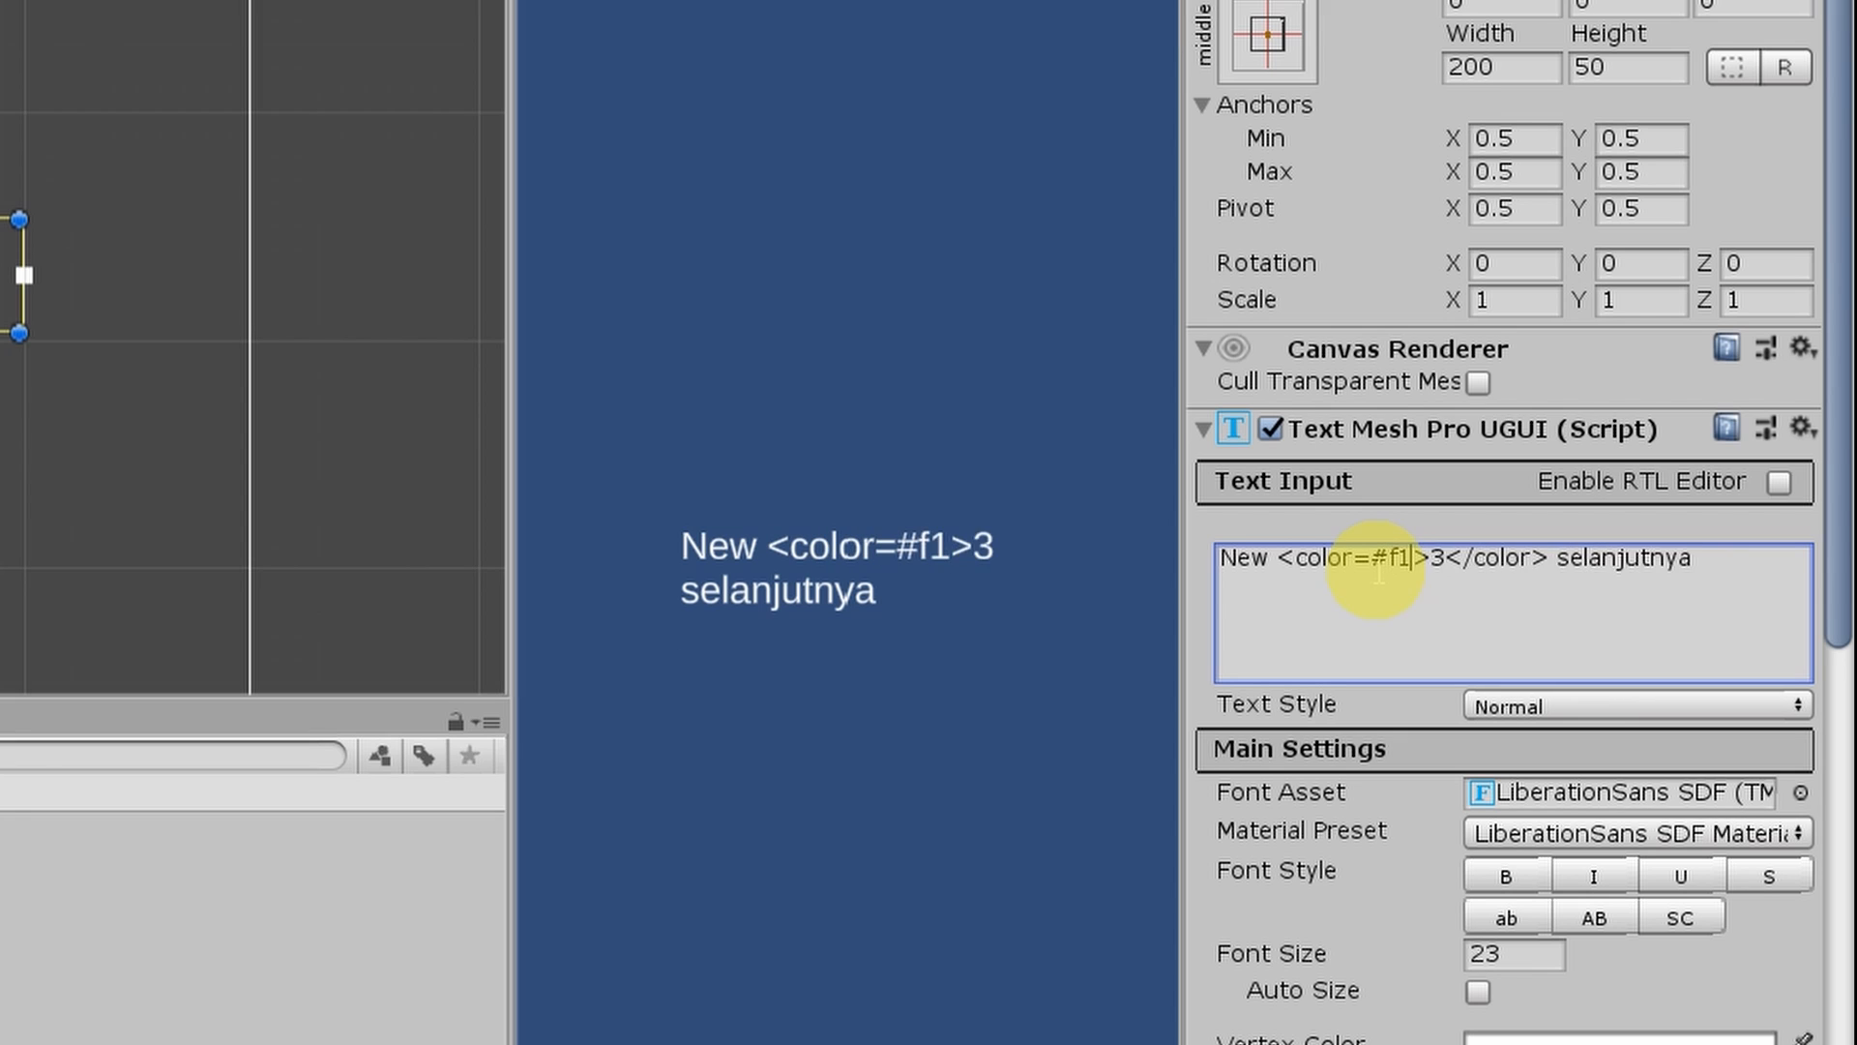
{"action": "key", "text": "BackSpace"}
{"action": "key", "text": "BackSpace"}
{"action": "key", "text": "BackSpace"}
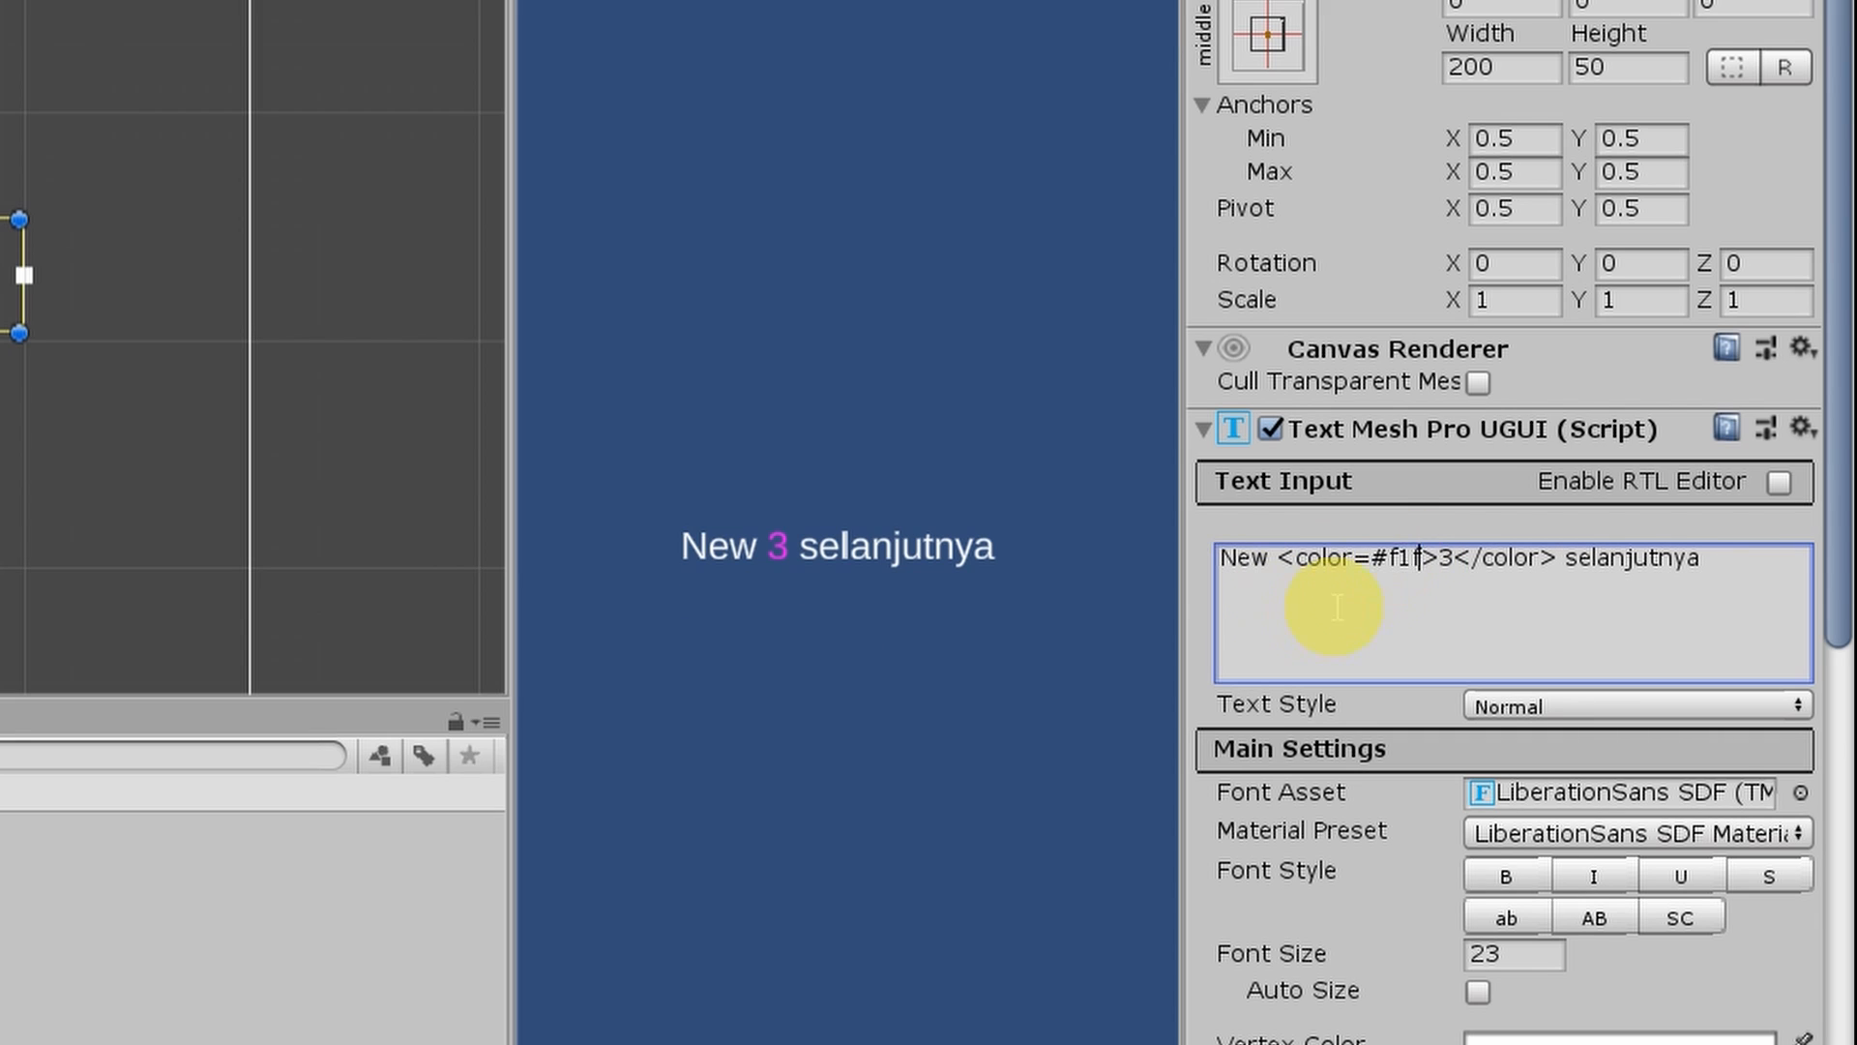
{"action": "double_click", "coordinate": [1417, 561]}
{"action": "left_click", "coordinate": [1412, 566]}
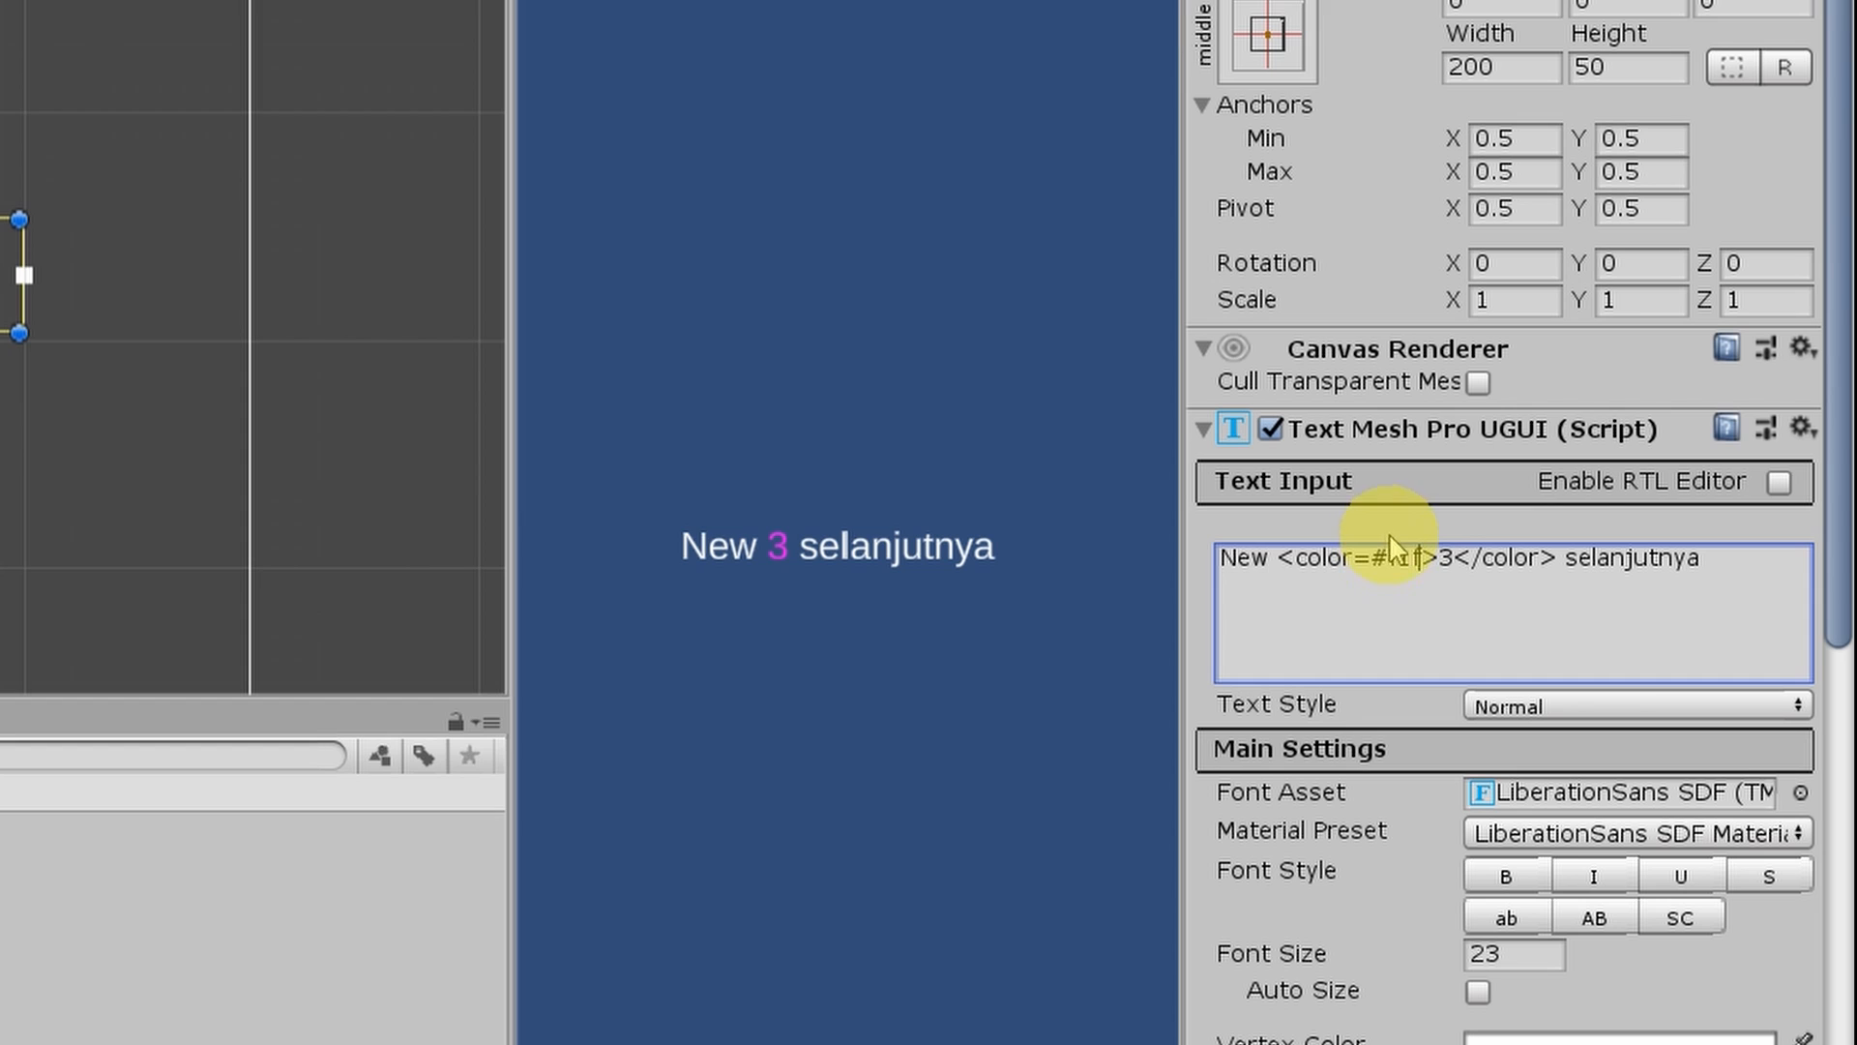
{"action": "left_click", "coordinate": [1625, 601]}
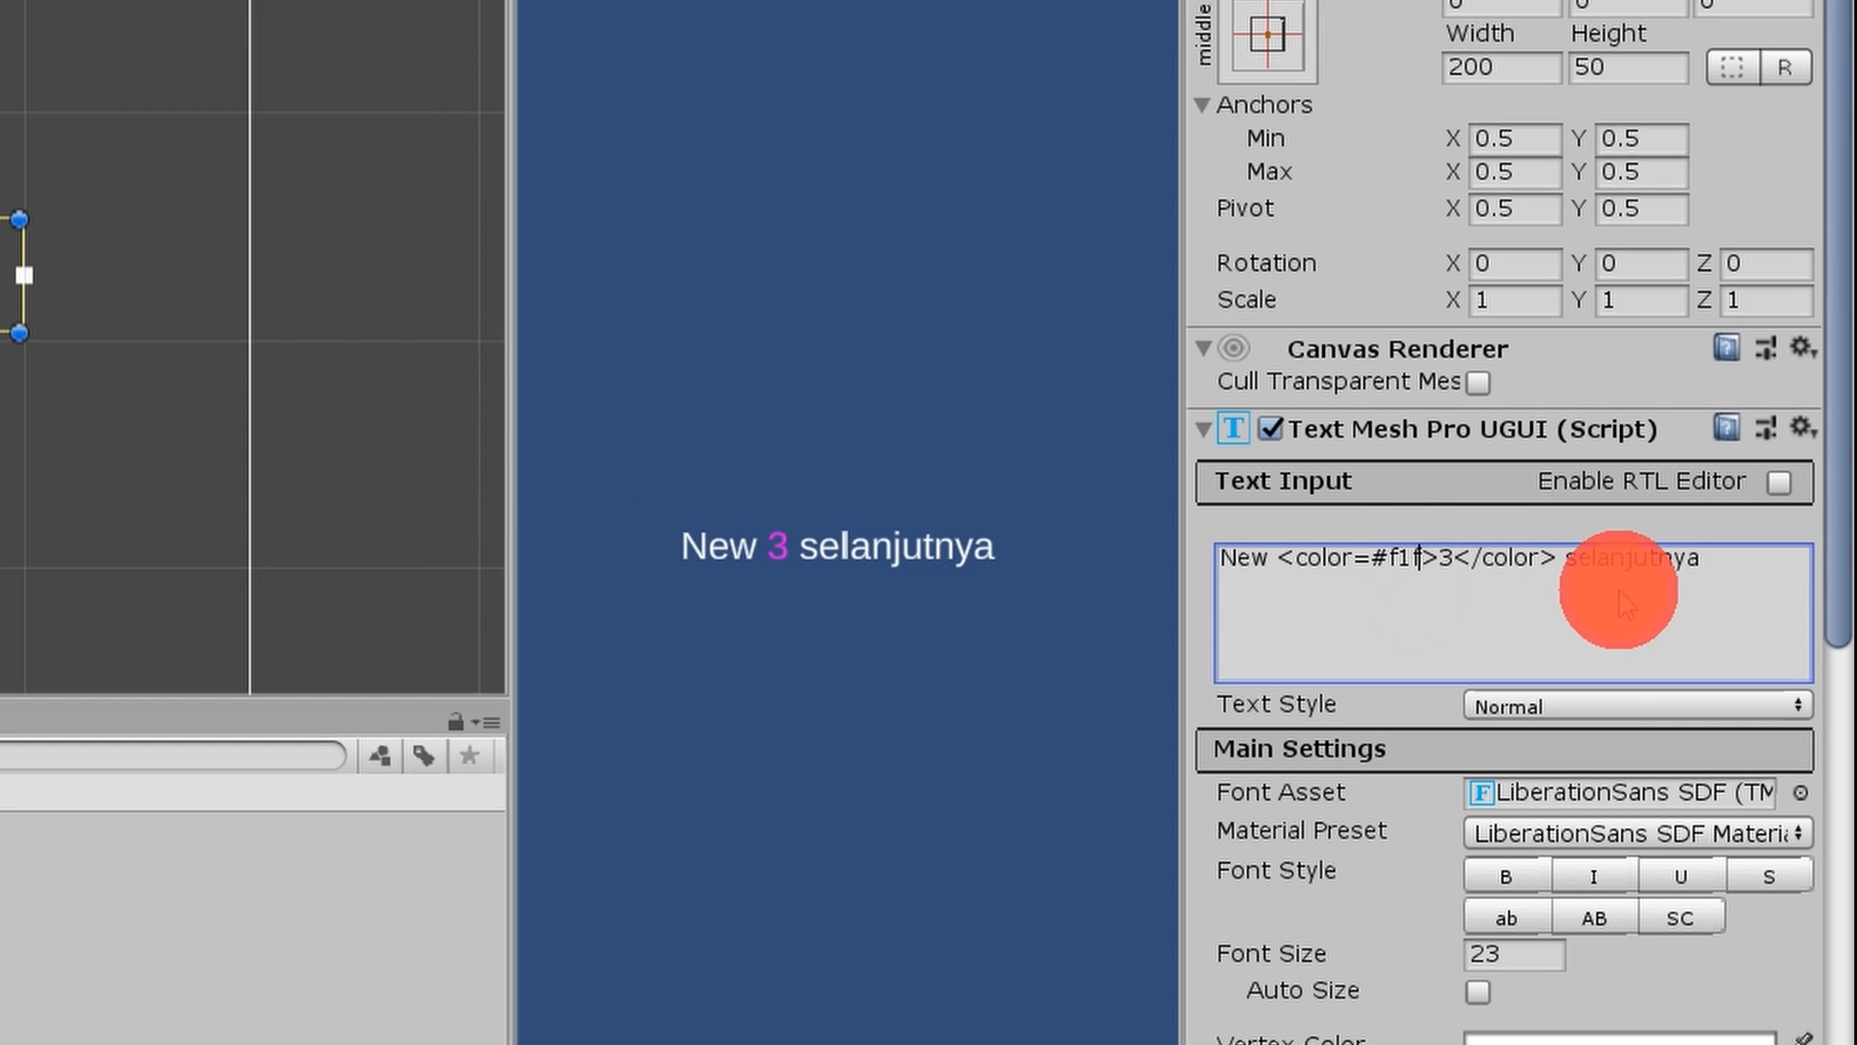
{"action": "key", "text": "ctrl+a"}
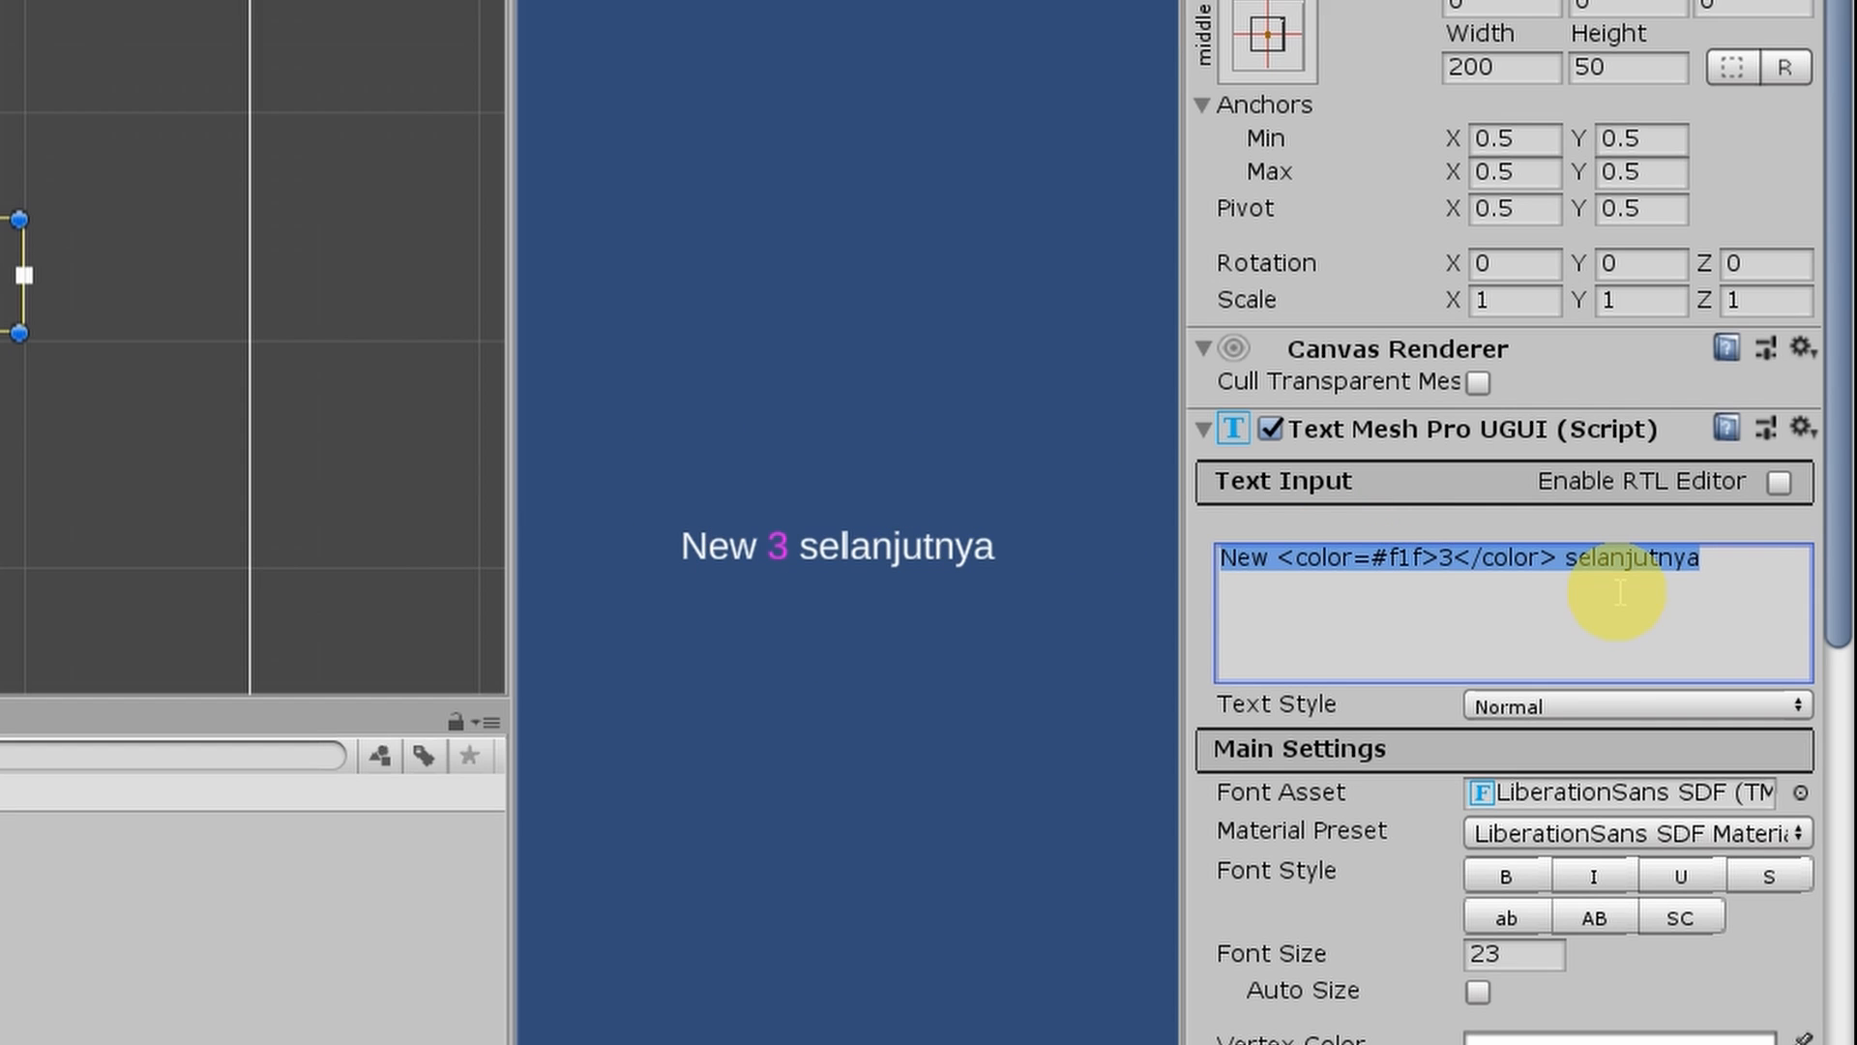
{"action": "key", "text": "Right"}
- Look through the text component's Main Settings, expand Extra Settings and review the remaining options
{"action": "scroll", "coordinate": [1451, 697], "scroll_direction": "down", "scroll_amount": 3}
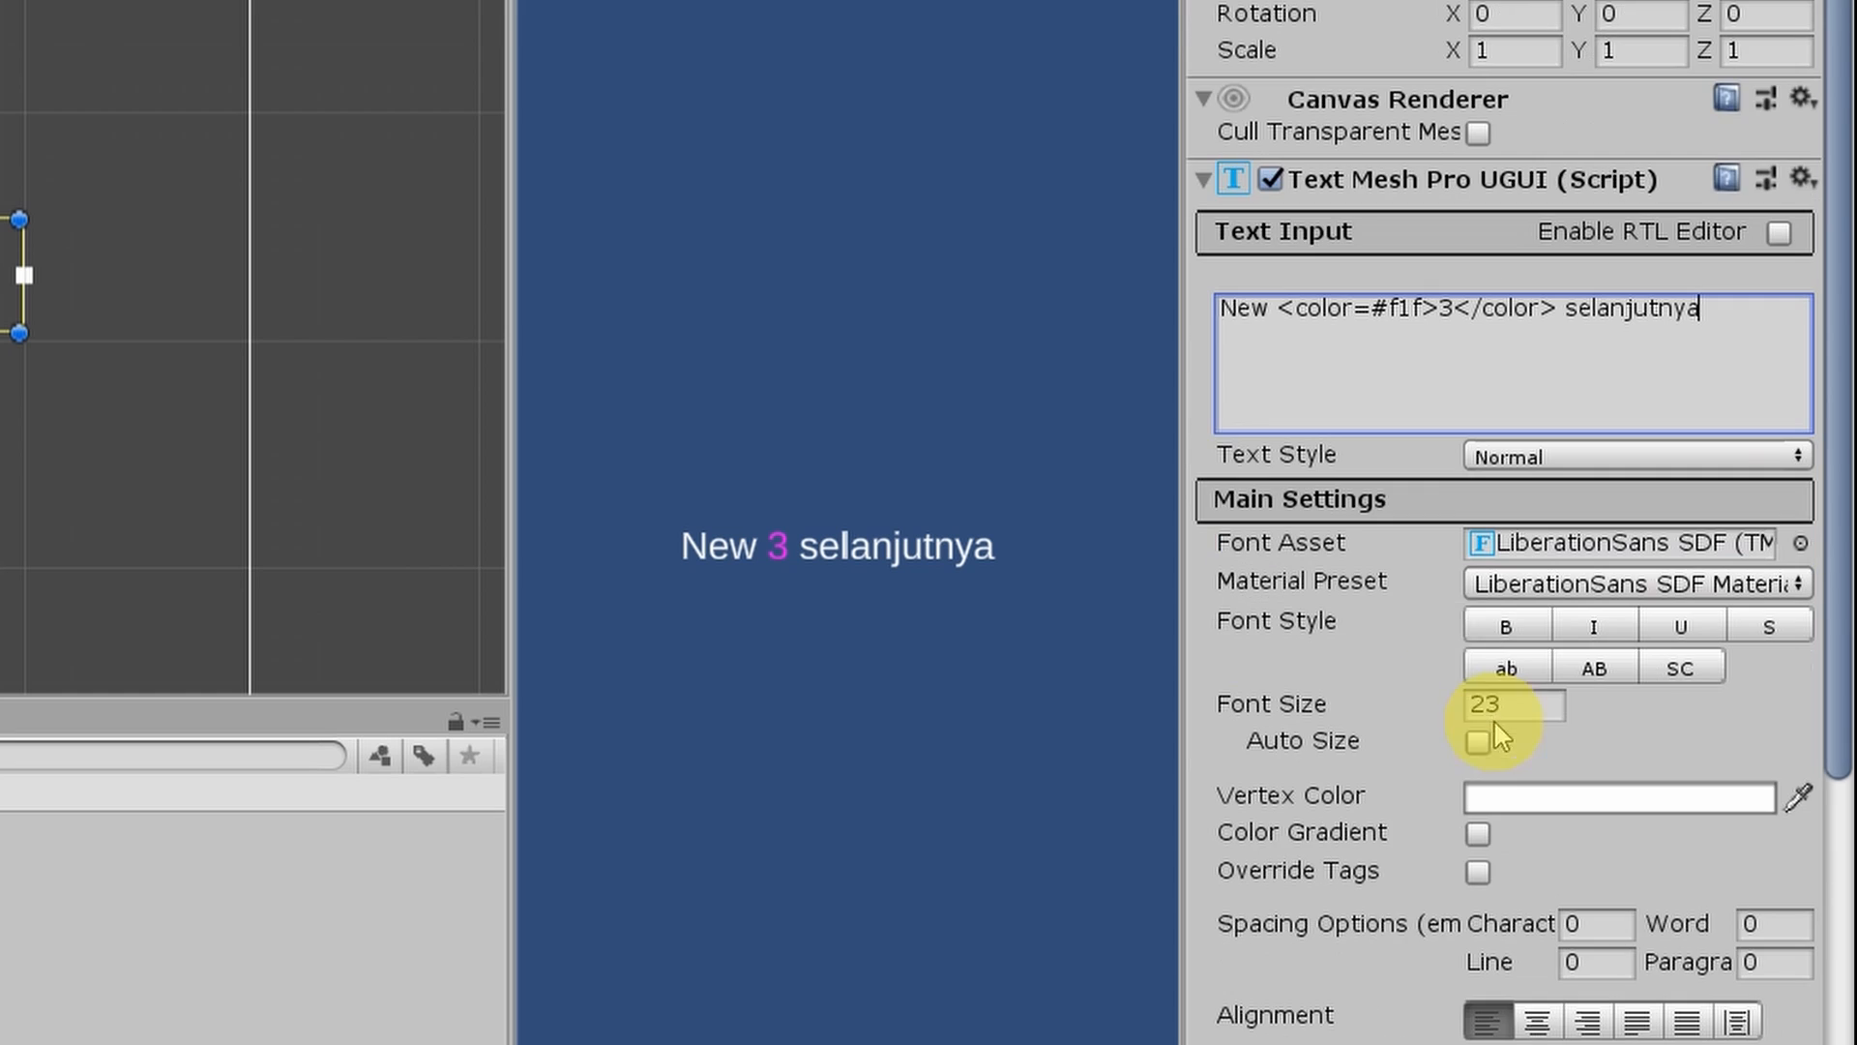
{"action": "scroll", "coordinate": [1567, 754], "scroll_direction": "down", "scroll_amount": 3}
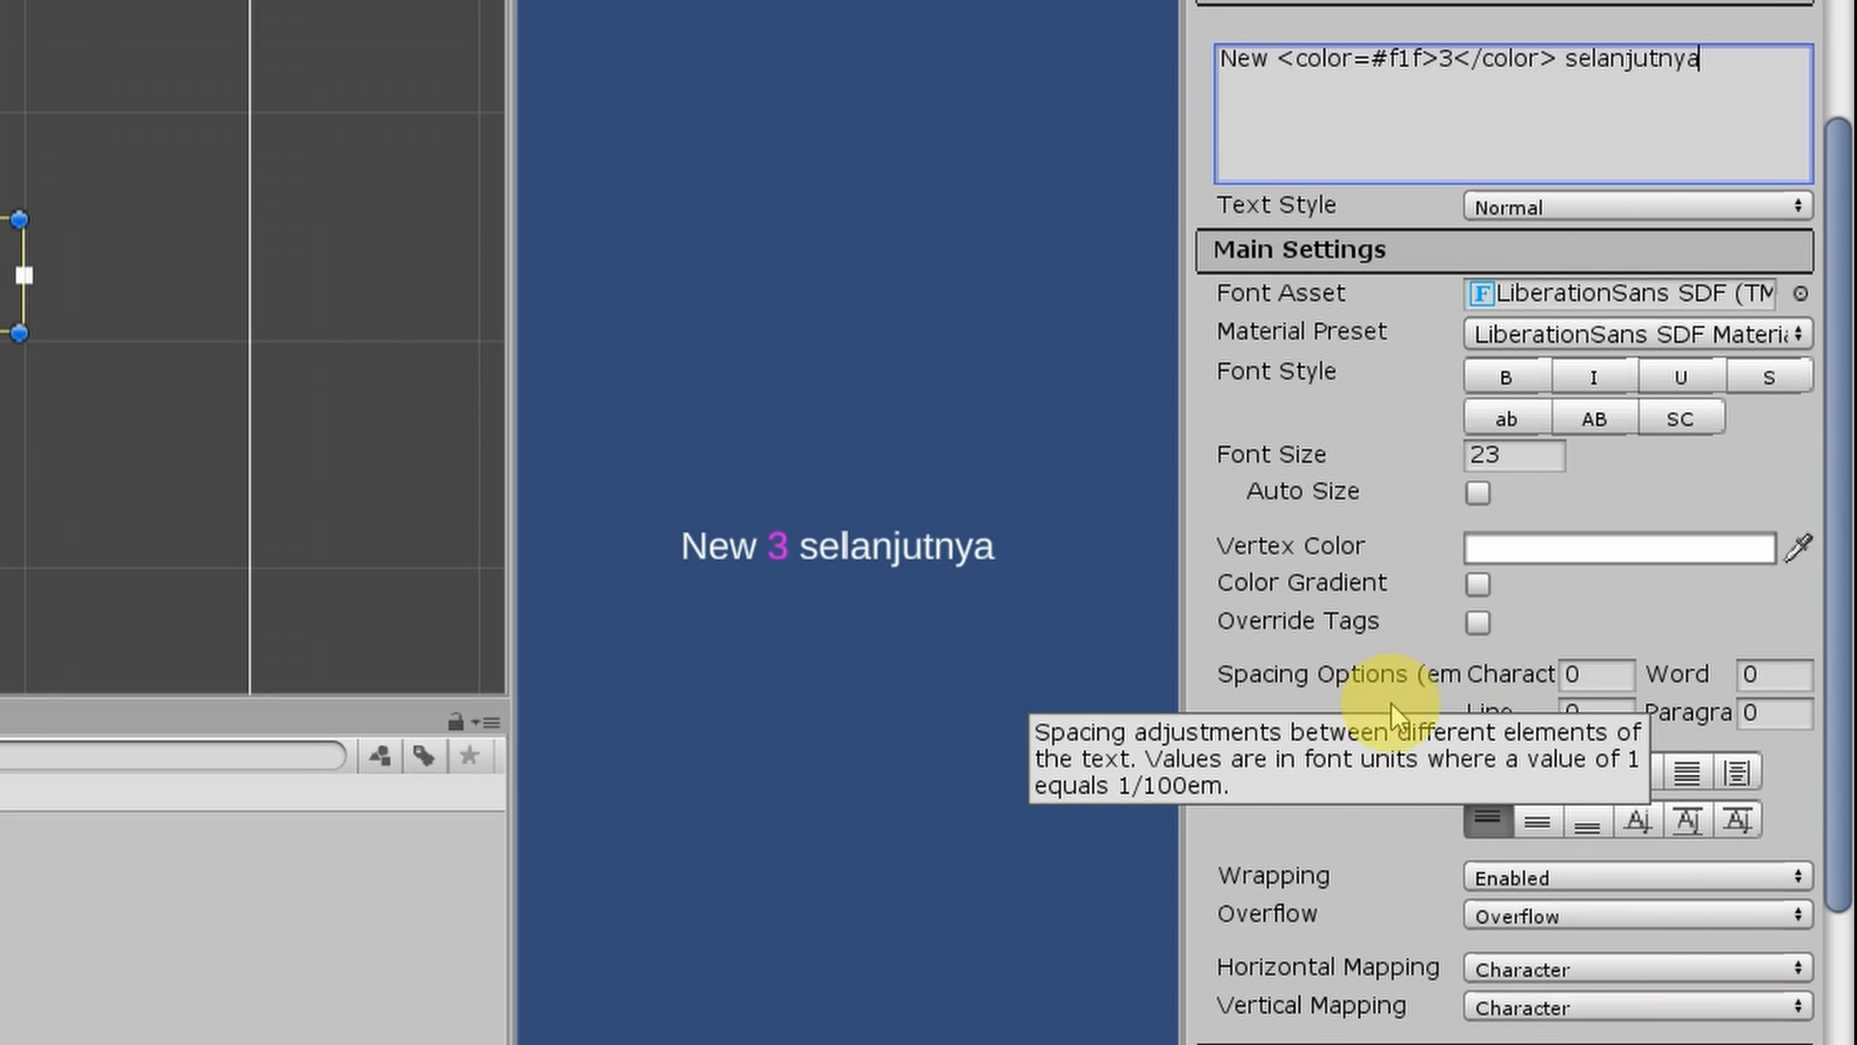
{"action": "scroll", "coordinate": [1591, 735], "scroll_direction": "up", "scroll_amount": 3}
{"action": "scroll", "coordinate": [1254, 666], "scroll_direction": "down", "scroll_amount": 4}
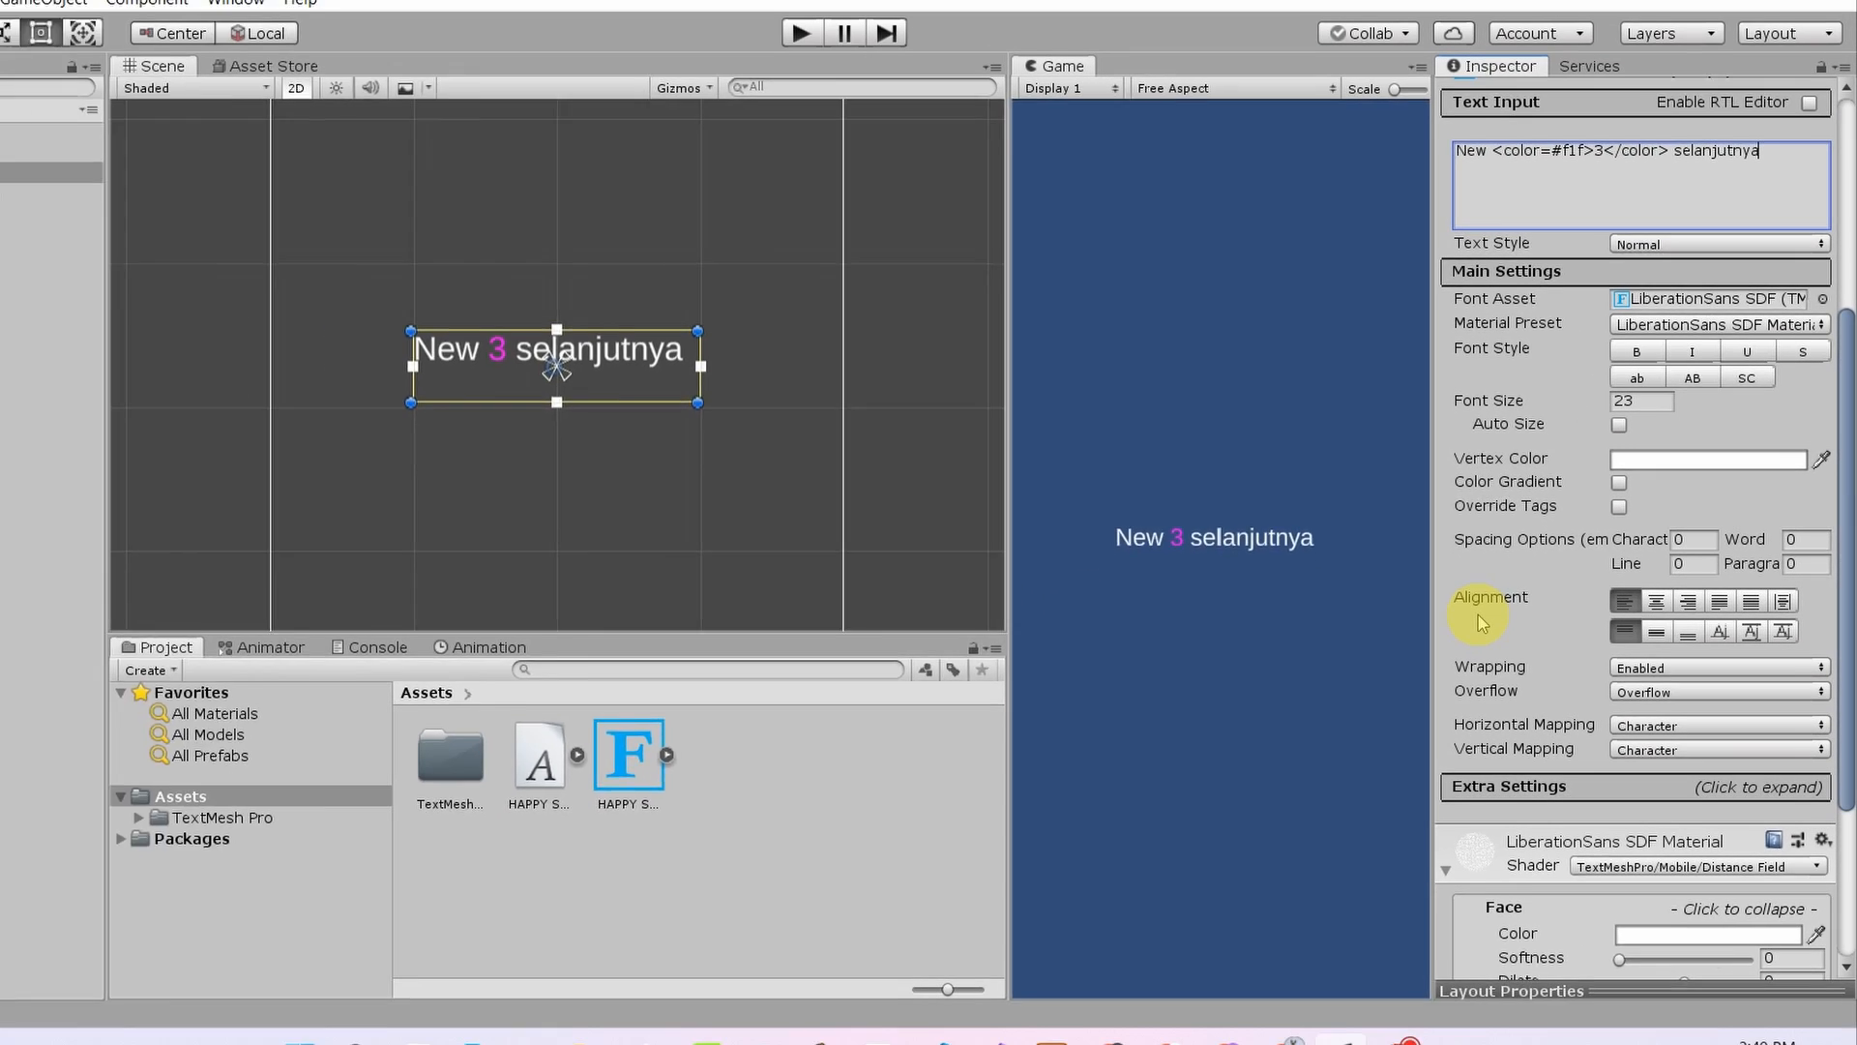
{"action": "scroll", "coordinate": [1350, 655], "scroll_direction": "down", "scroll_amount": 1}
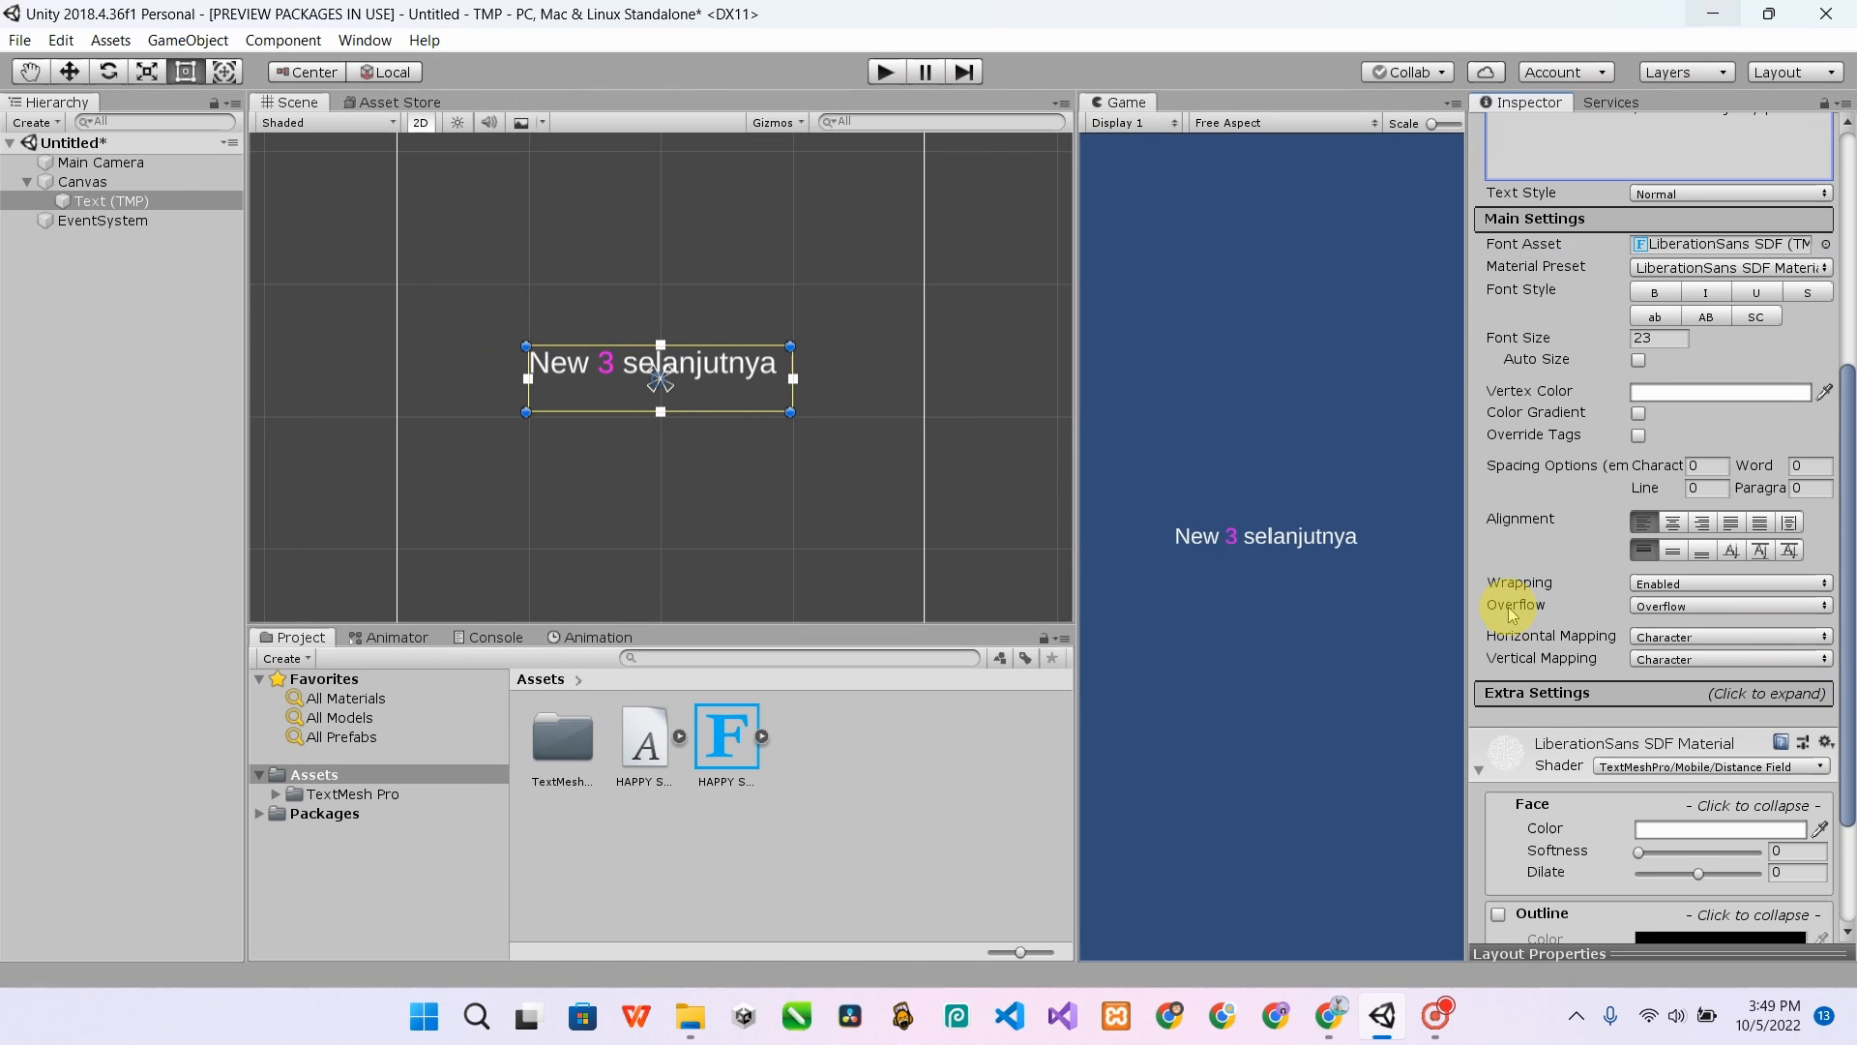
{"action": "scroll", "coordinate": [1644, 697], "scroll_direction": "up", "scroll_amount": 2}
{"action": "scroll", "coordinate": [1595, 752], "scroll_direction": "down", "scroll_amount": 1}
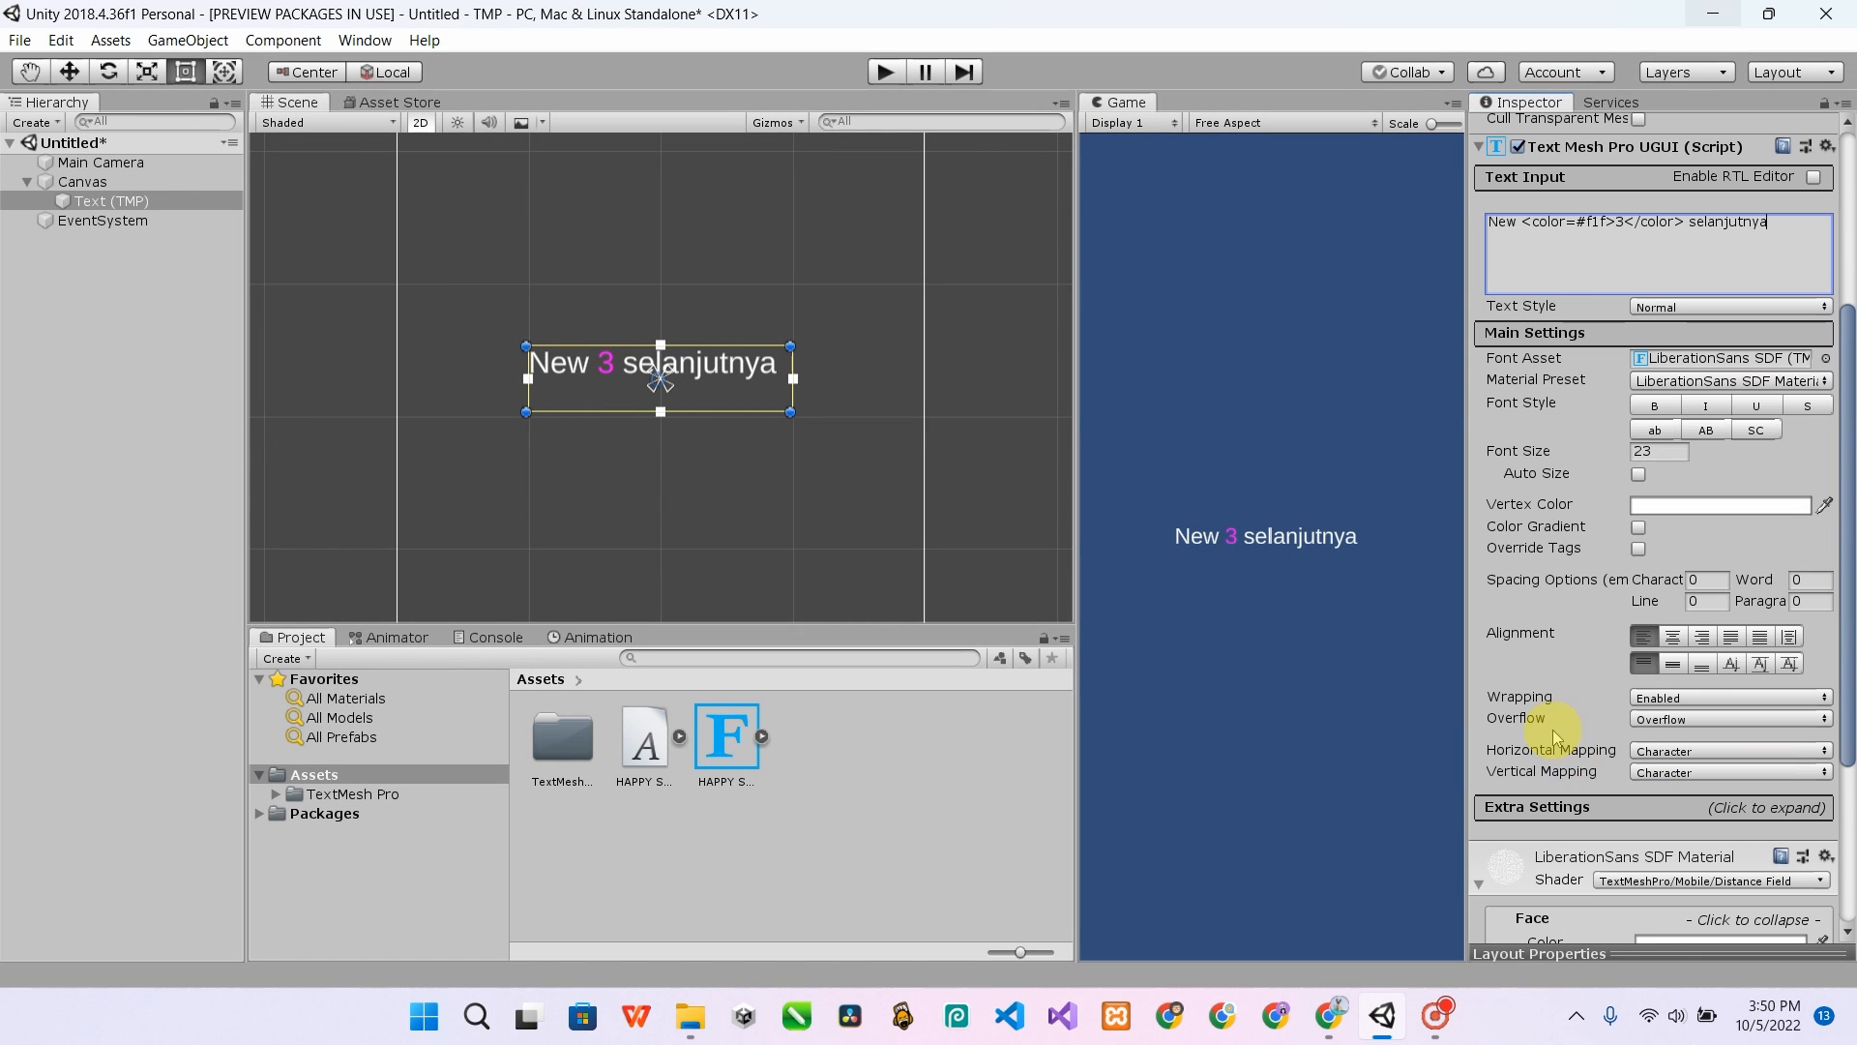
{"action": "left_click", "coordinate": [1606, 806]}
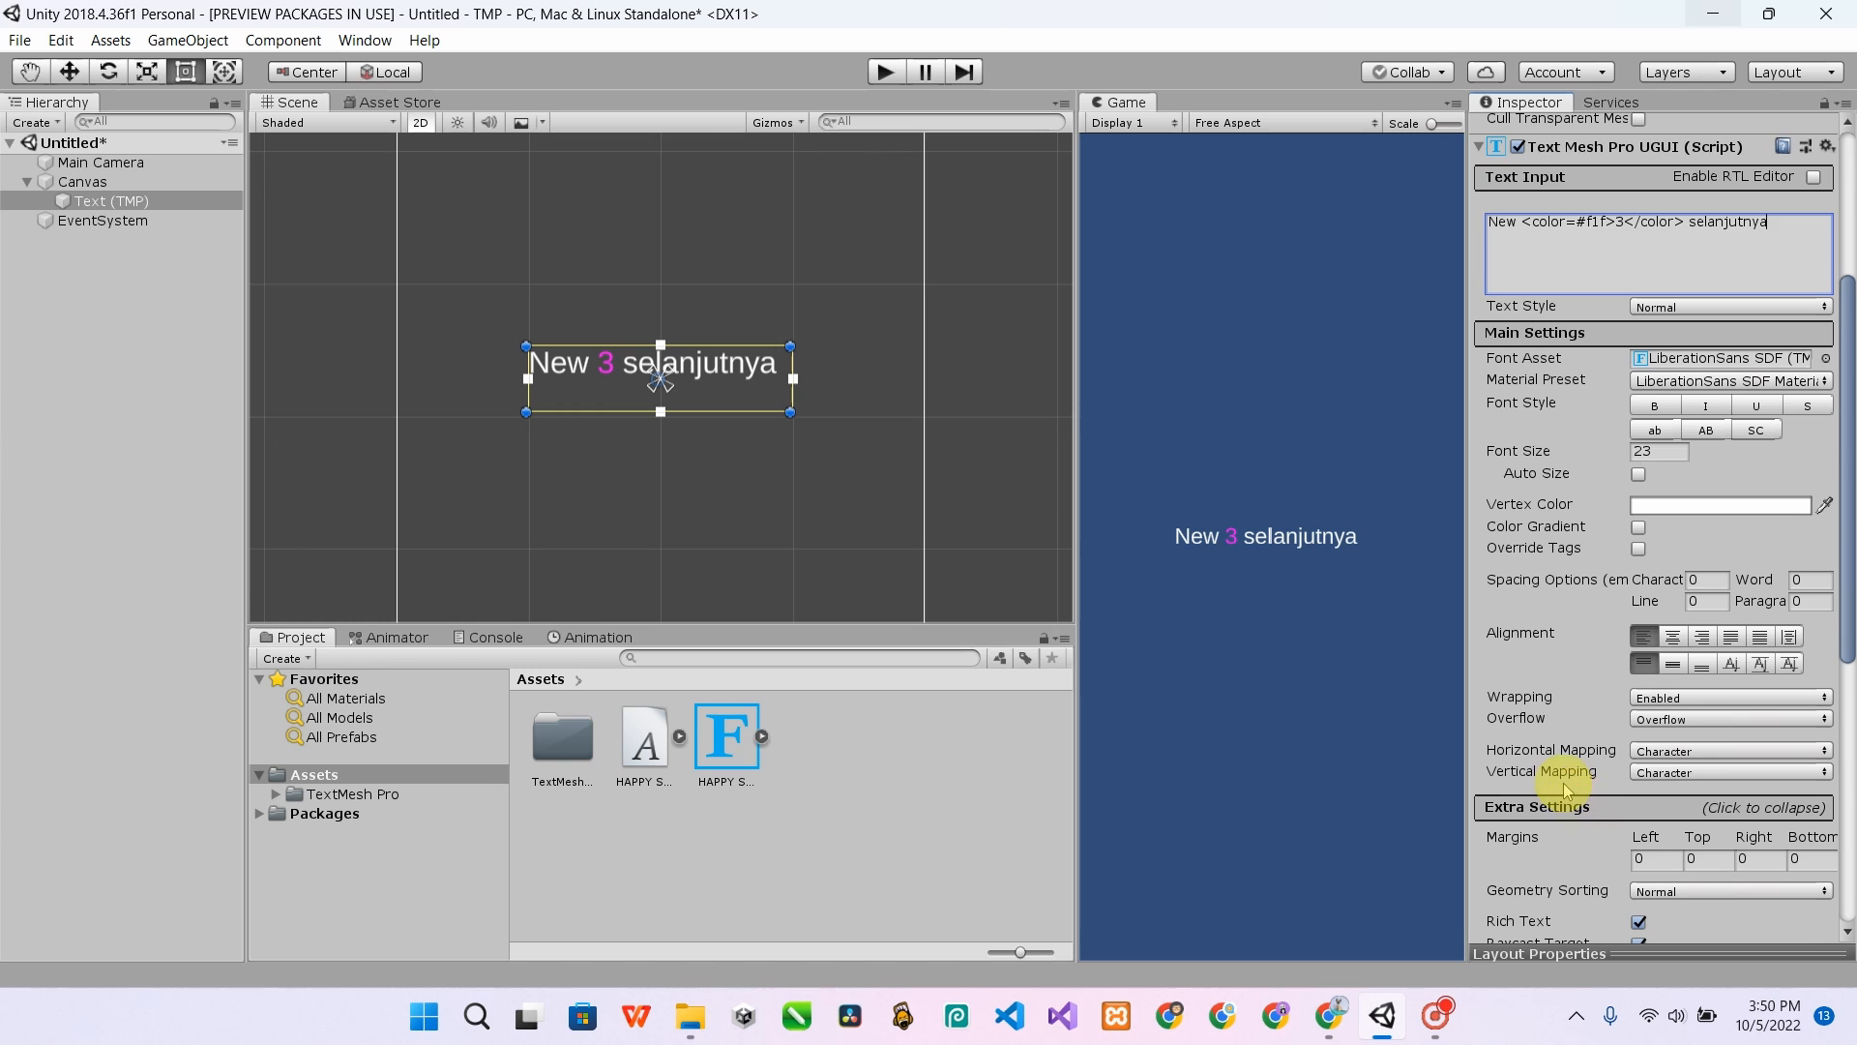
{"action": "scroll", "coordinate": [1548, 774], "scroll_direction": "down", "scroll_amount": 2}
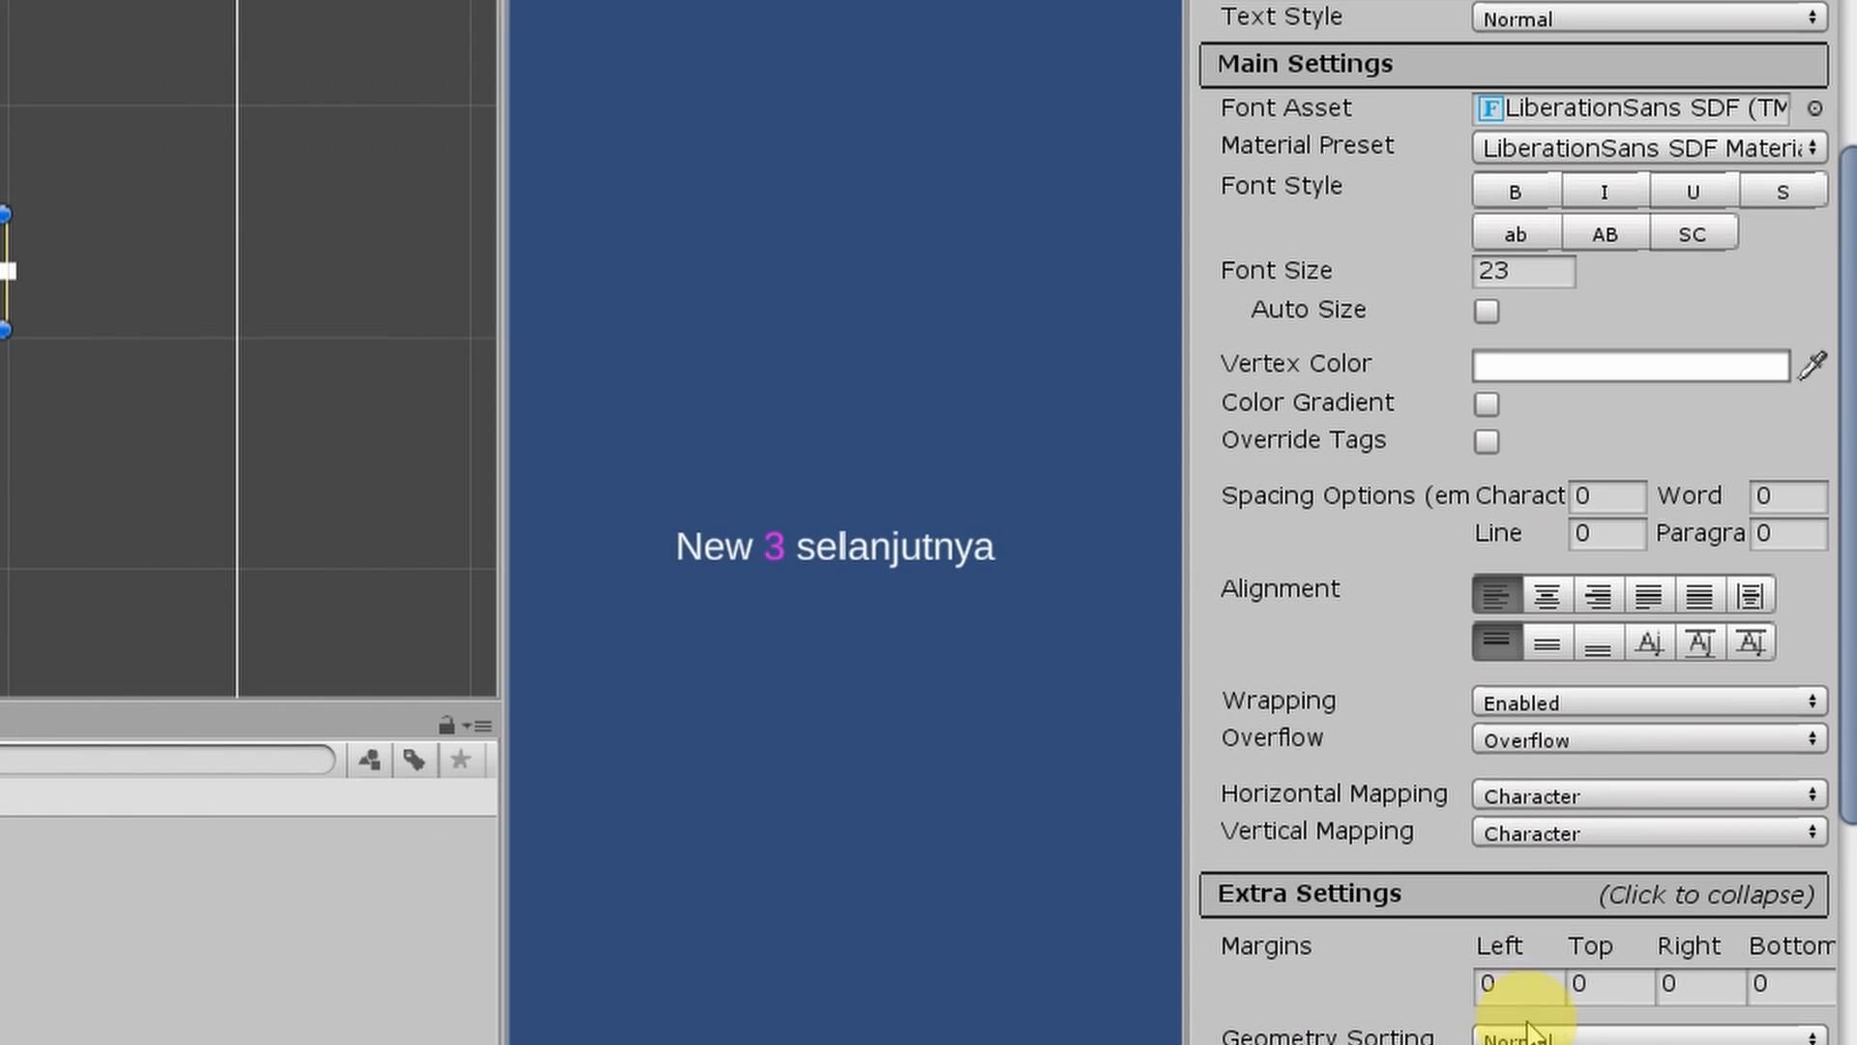
{"action": "scroll", "coordinate": [1596, 958], "scroll_direction": "down", "scroll_amount": 5}
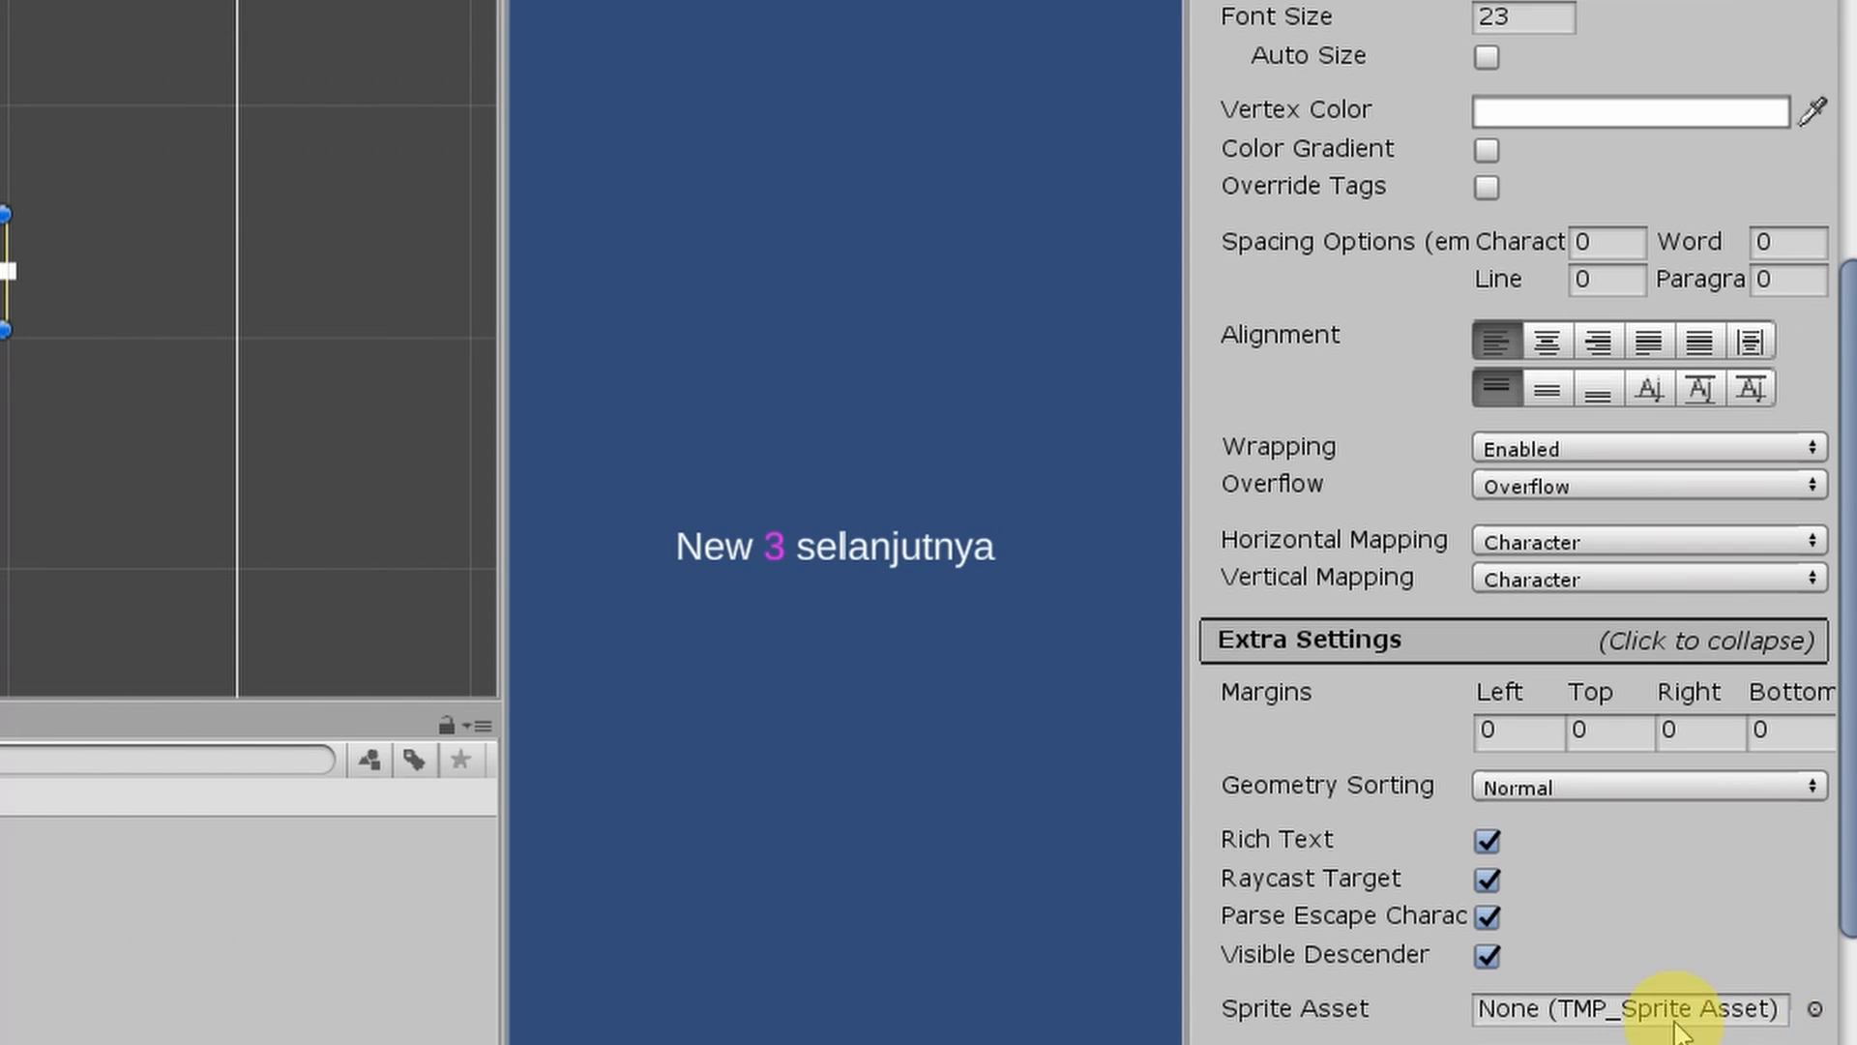
{"action": "scroll", "coordinate": [1660, 975], "scroll_direction": "down", "scroll_amount": 12}
{"action": "scroll", "coordinate": [1681, 991], "scroll_direction": "up", "scroll_amount": 20}
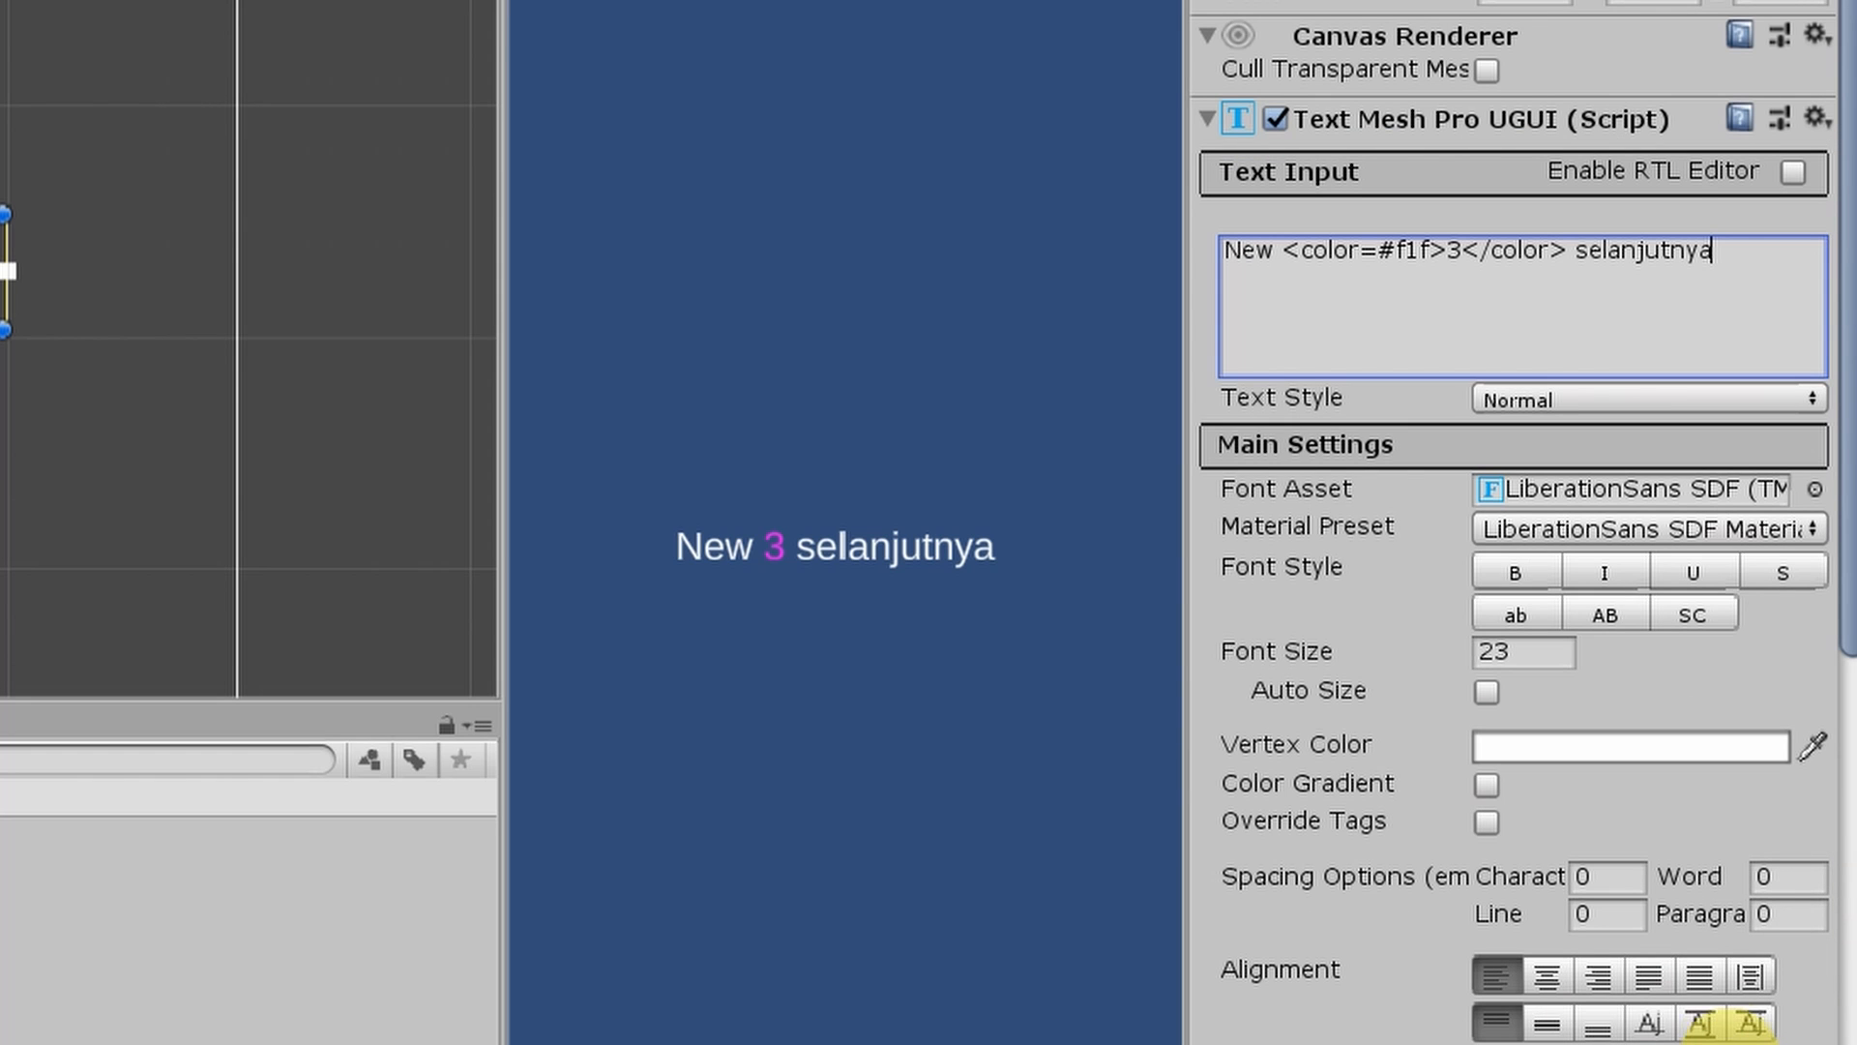
{"action": "scroll", "coordinate": [1634, 996], "scroll_direction": "down", "scroll_amount": 3}
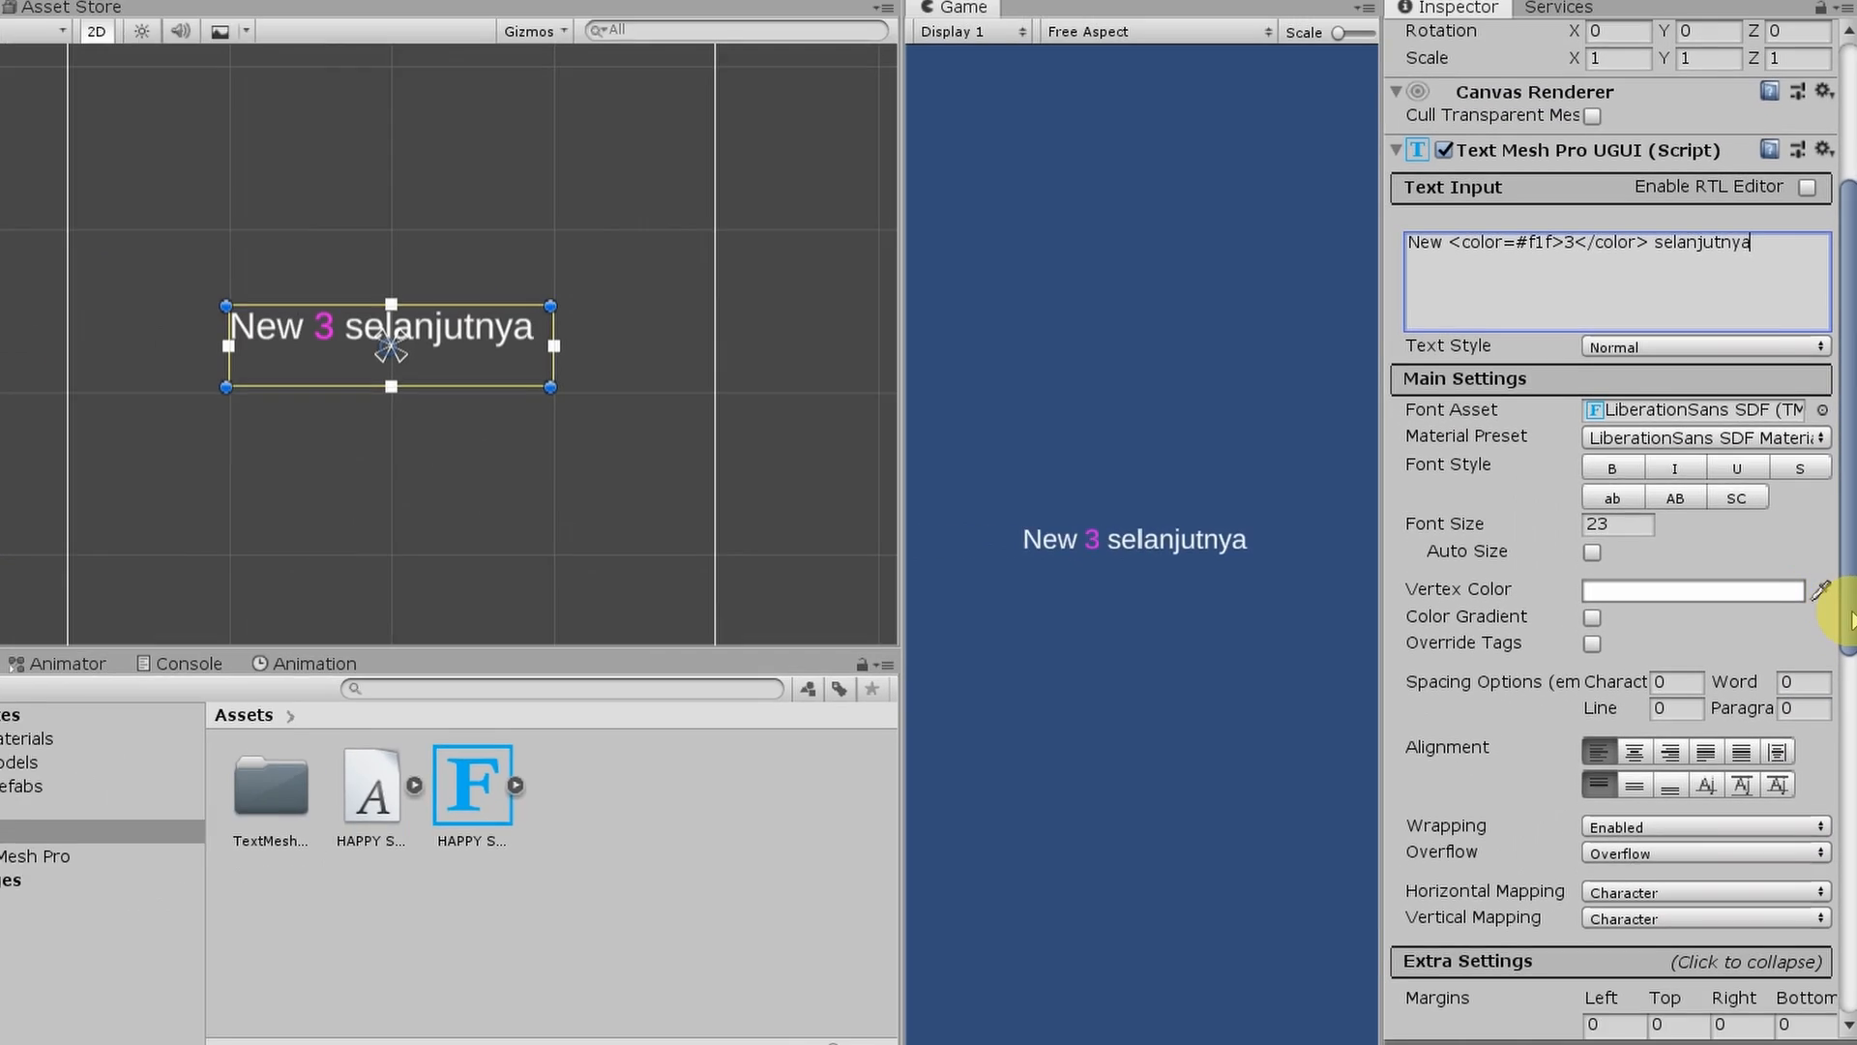
{"action": "left_click_drag", "start_coordinate": [1851, 646], "coordinate": [1849, 512]}
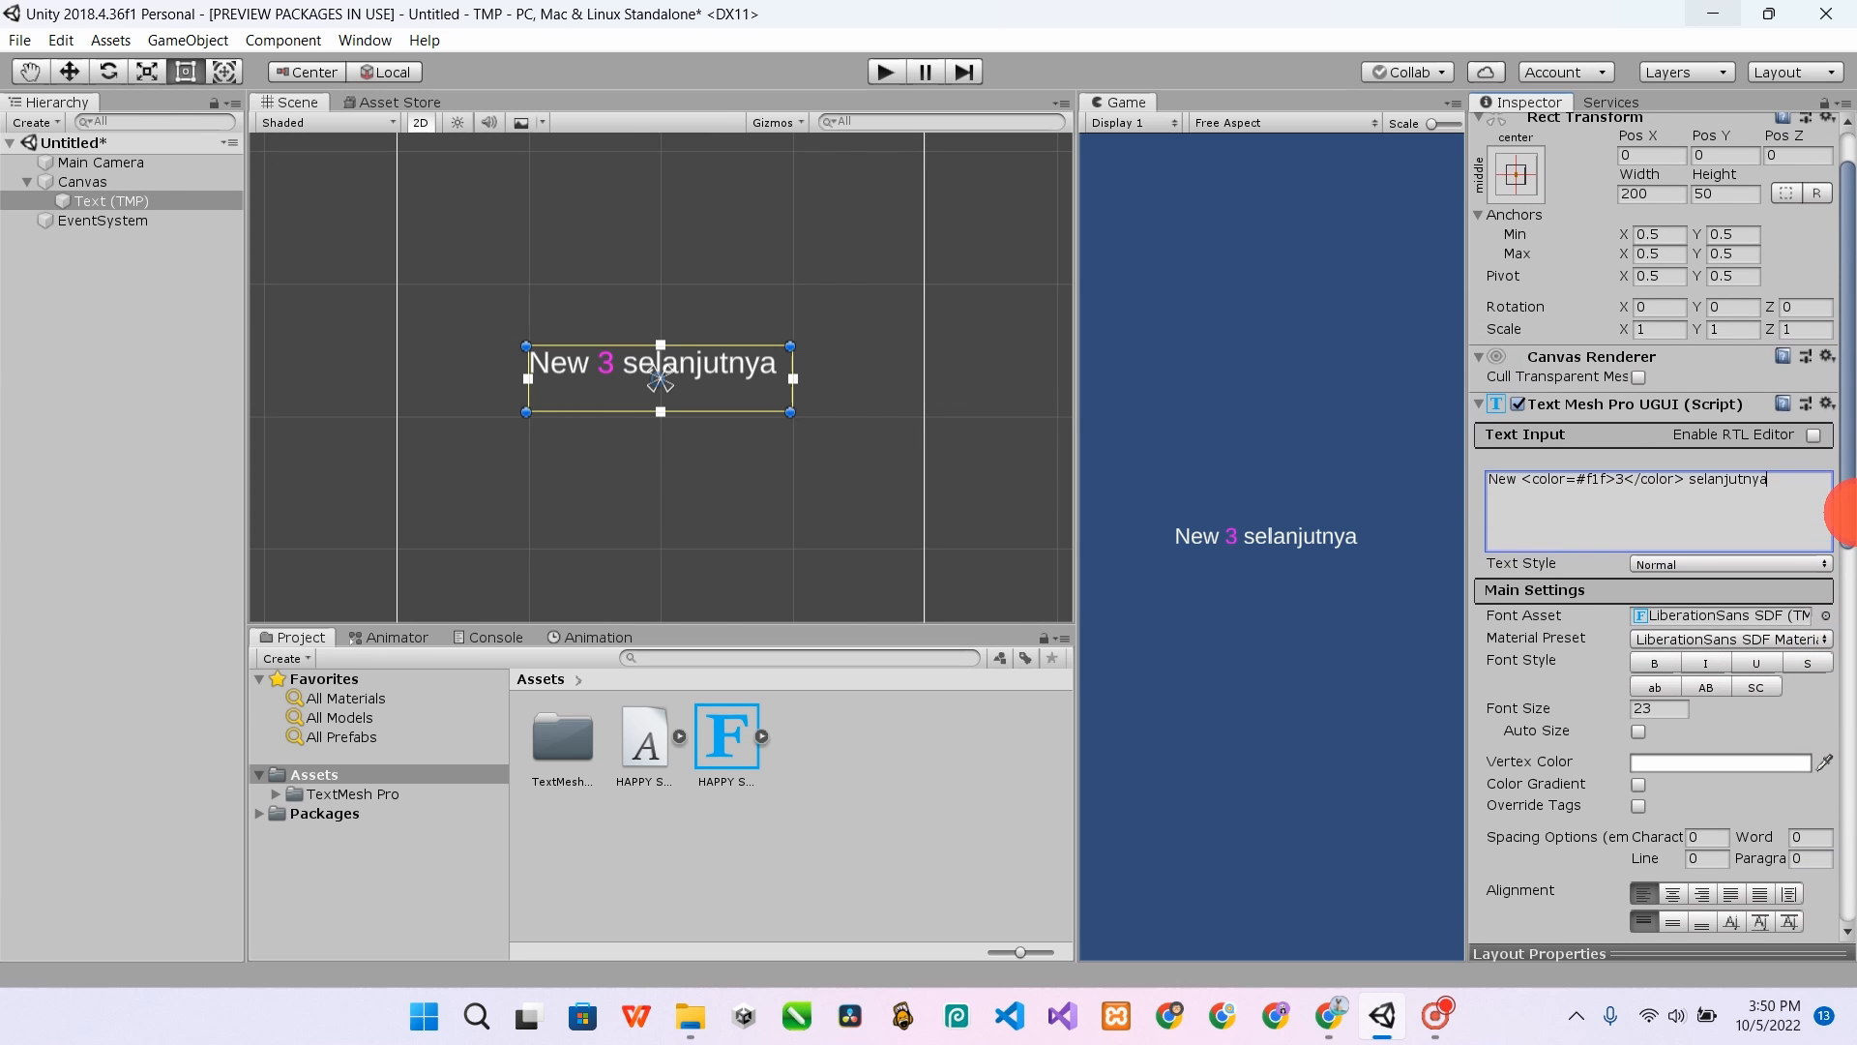
- Switch to Chrome, look over the rich text tag list in the TextMeshPro documentation, and return to Unity
{"action": "left_click", "coordinate": [1328, 1015]}
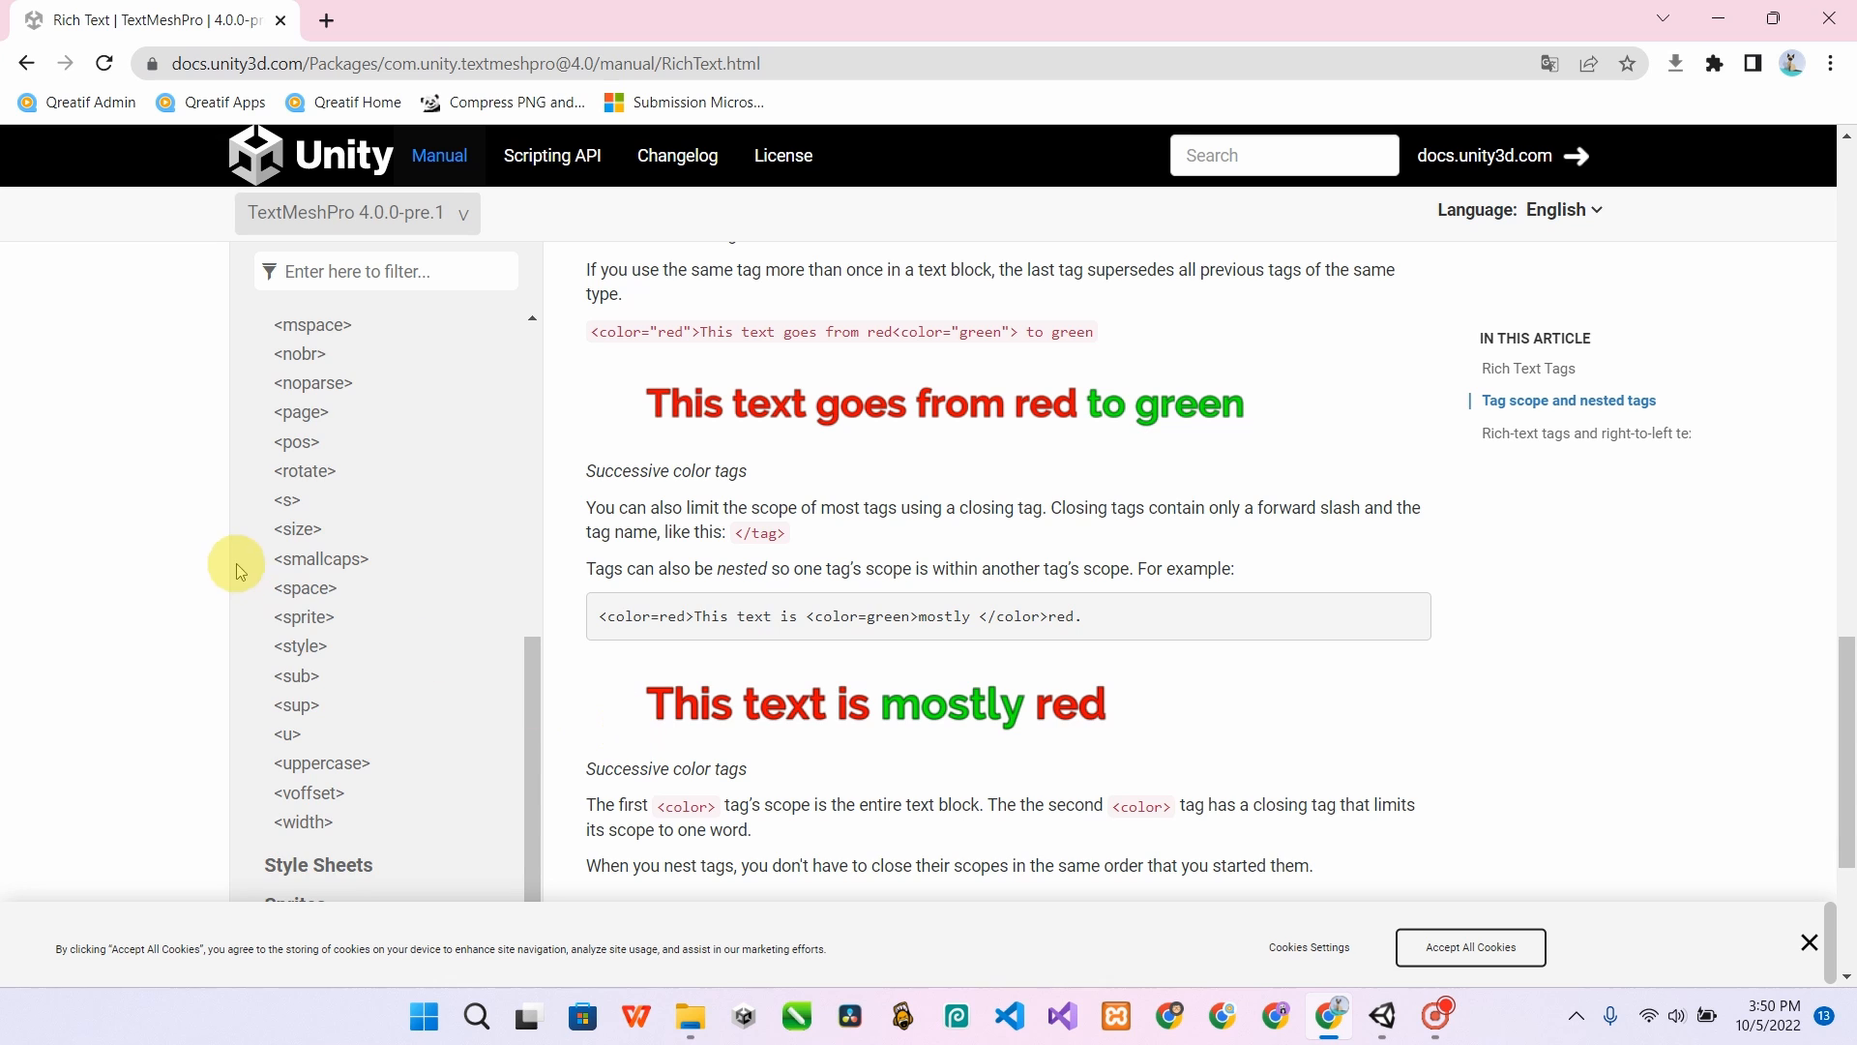
{"action": "scroll", "coordinate": [339, 610], "scroll_direction": "down", "scroll_amount": 5}
{"action": "scroll", "coordinate": [659, 720], "scroll_direction": "up", "scroll_amount": 3}
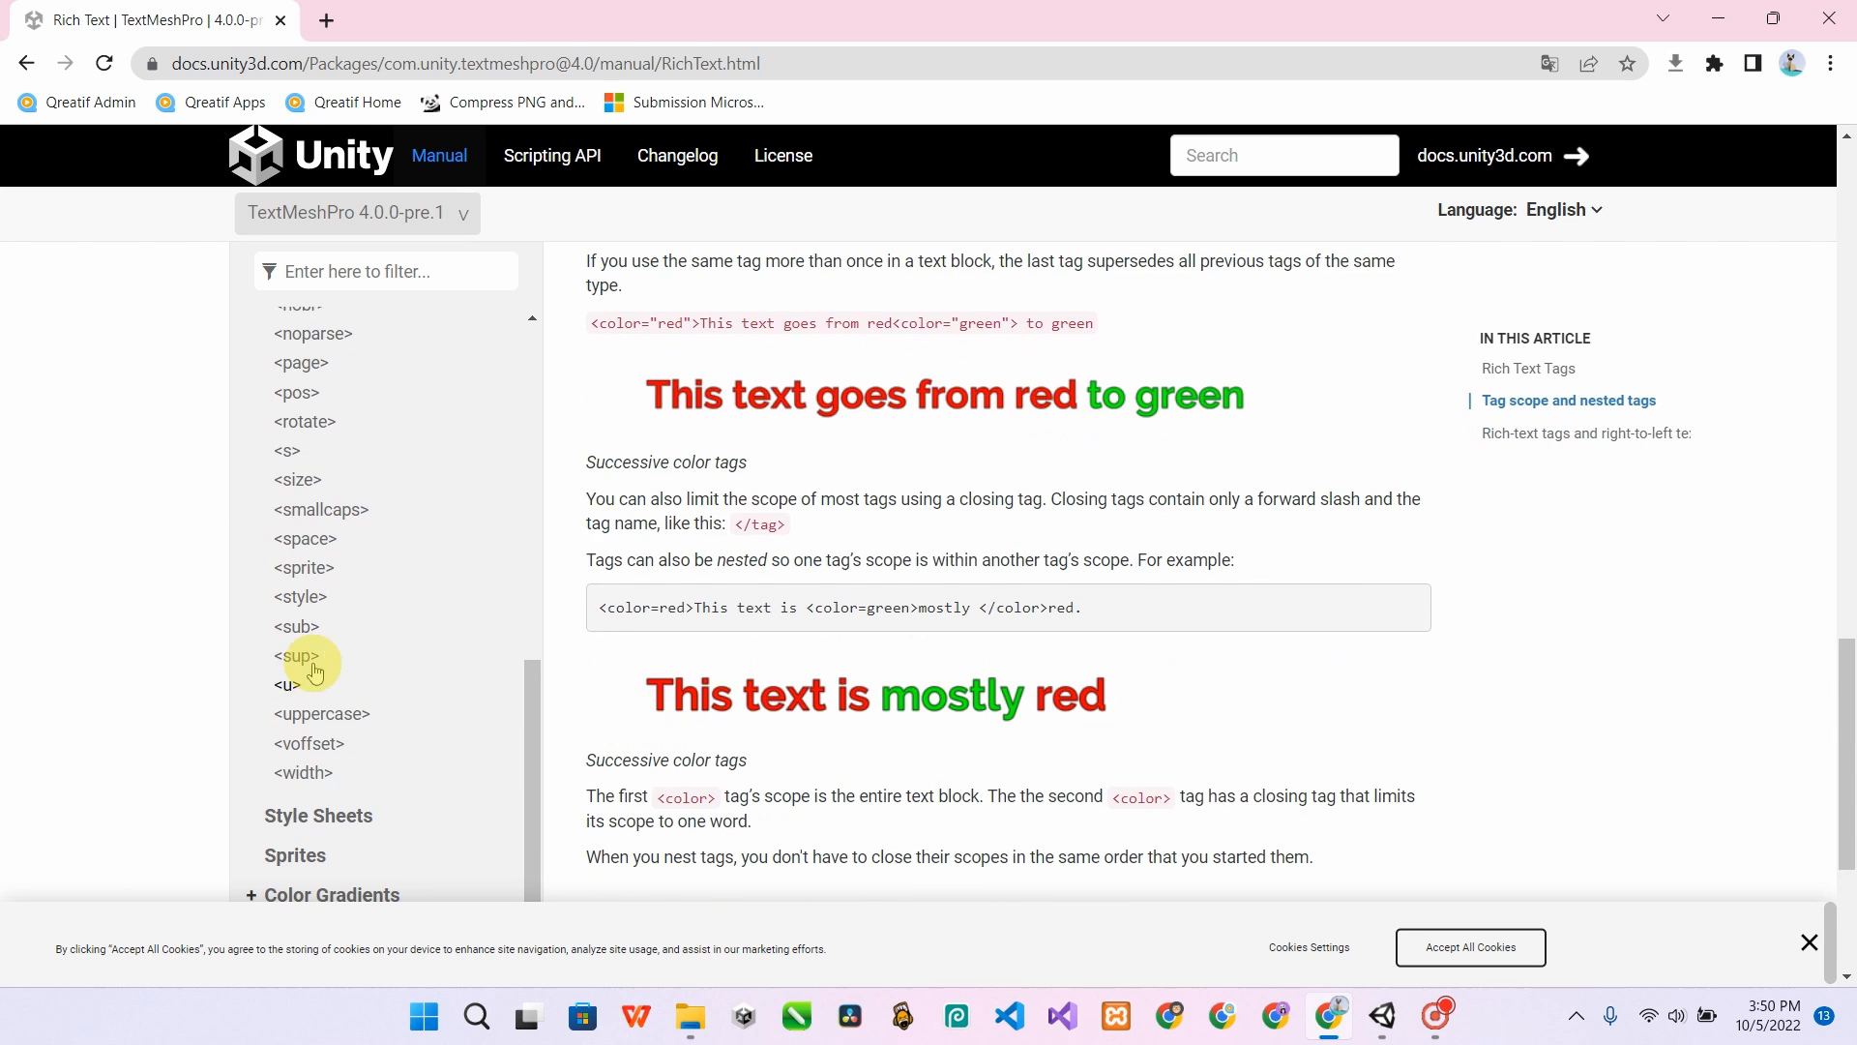
{"action": "scroll", "coordinate": [344, 675], "scroll_direction": "down", "scroll_amount": 2}
{"action": "scroll", "coordinate": [464, 728], "scroll_direction": "up", "scroll_amount": 4}
{"action": "scroll", "coordinate": [619, 711], "scroll_direction": "up", "scroll_amount": 15}
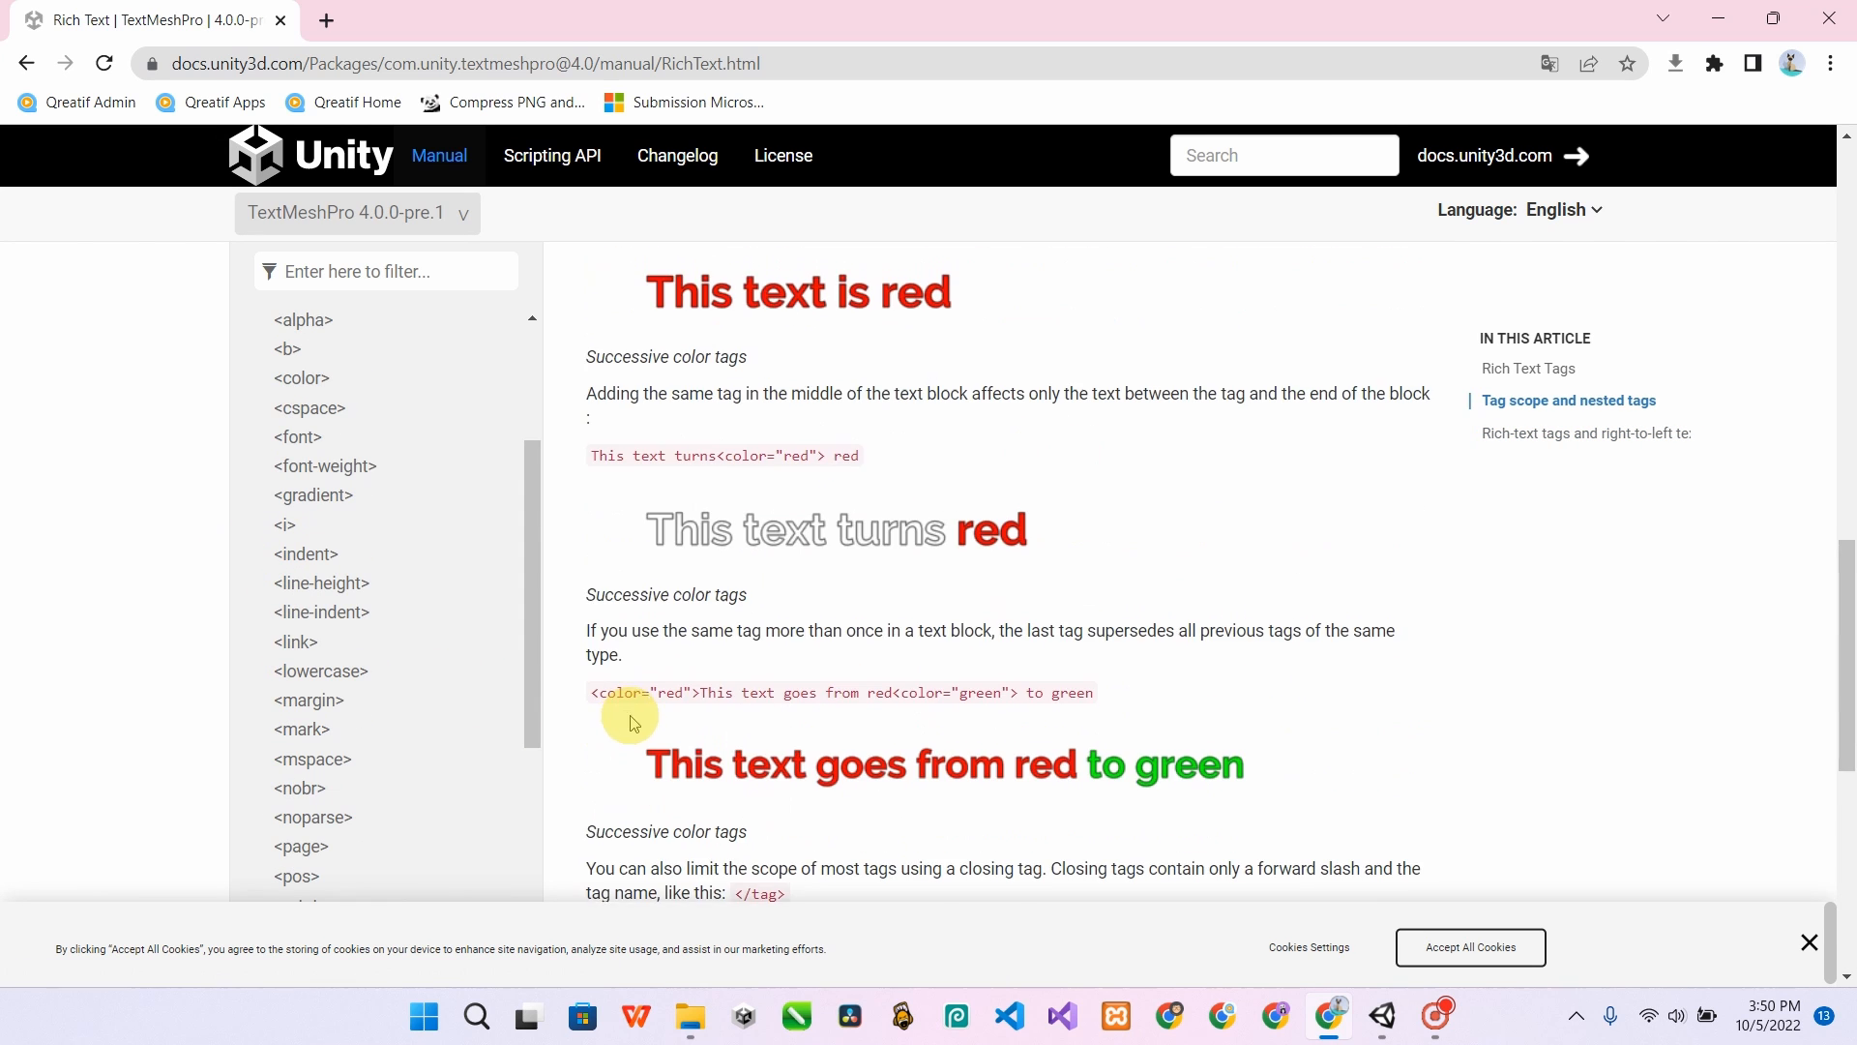
{"action": "left_click", "coordinate": [1719, 18]}
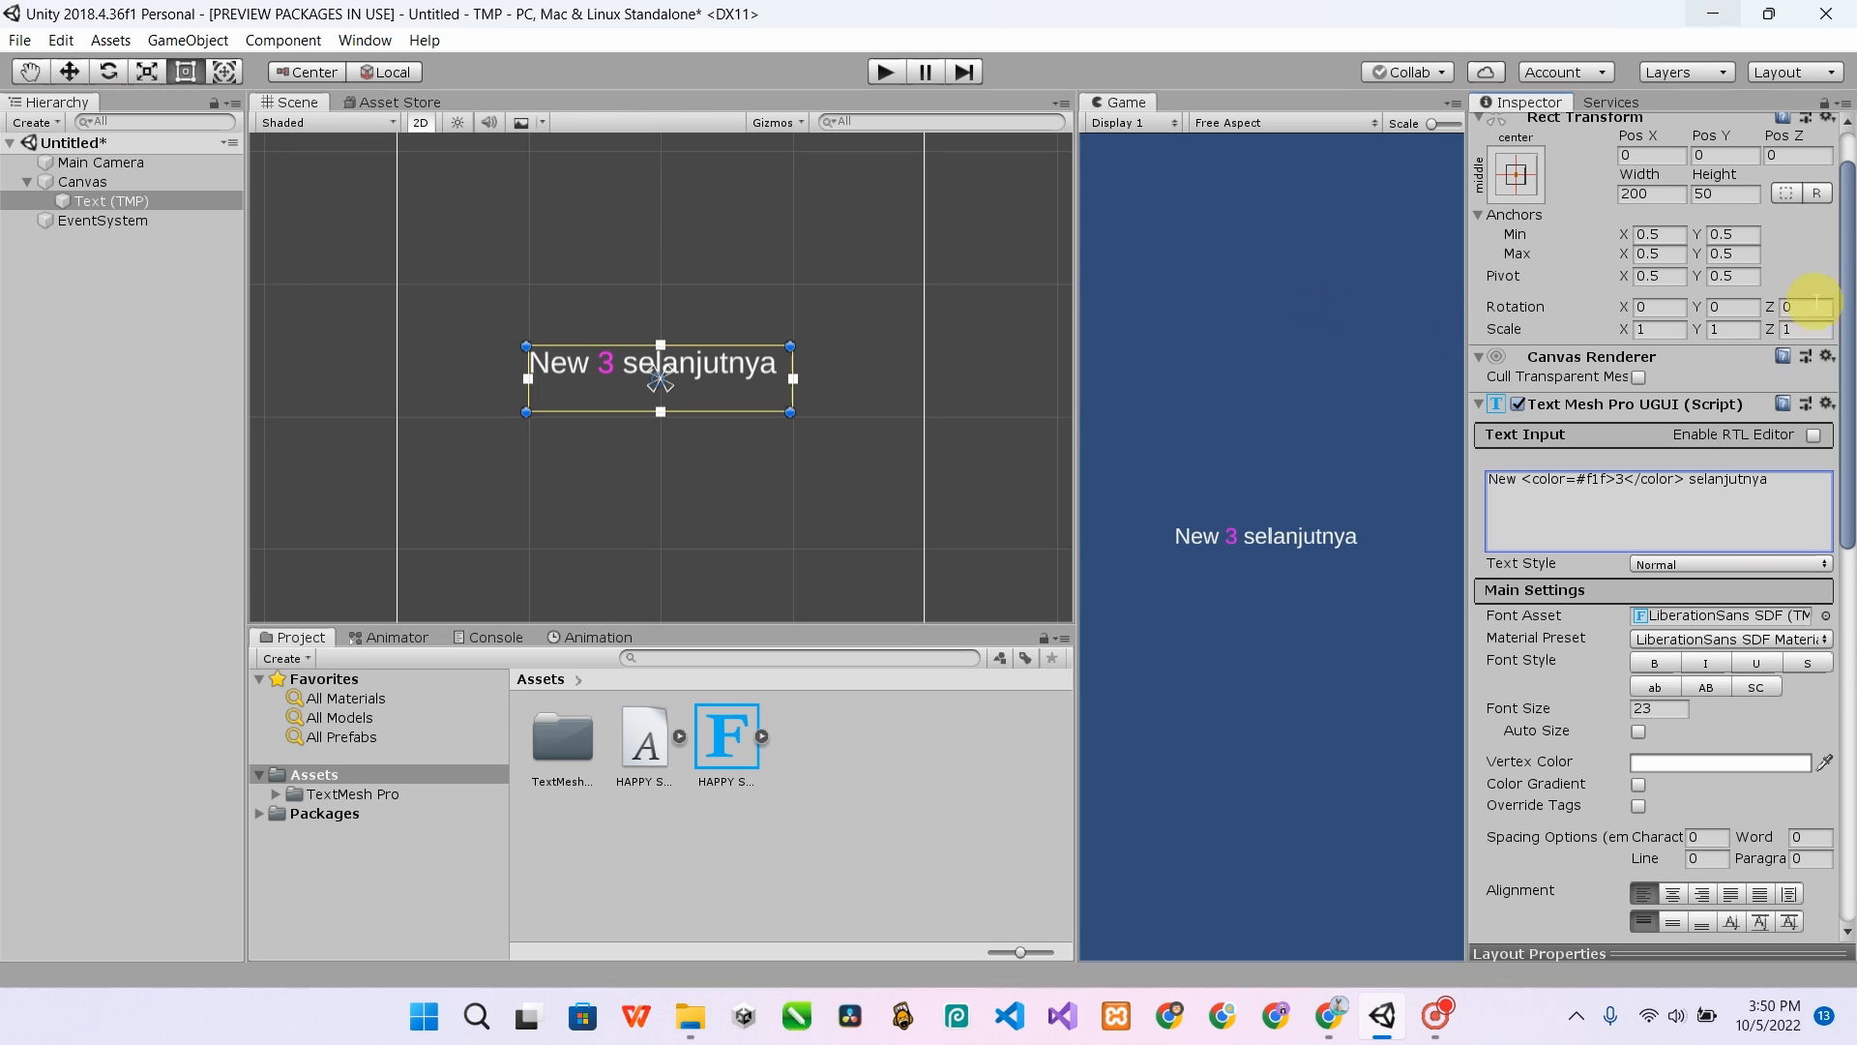